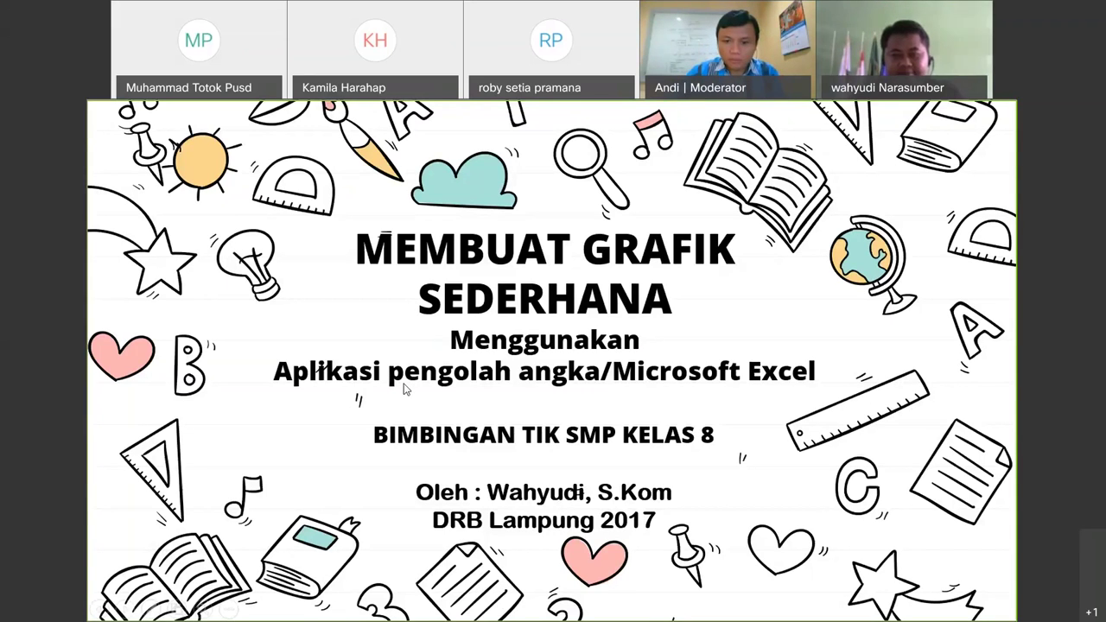
# Step: Advance past the title slide and reveal the Pengertian Grafik definition paragraph
pyautogui.click(489, 394)
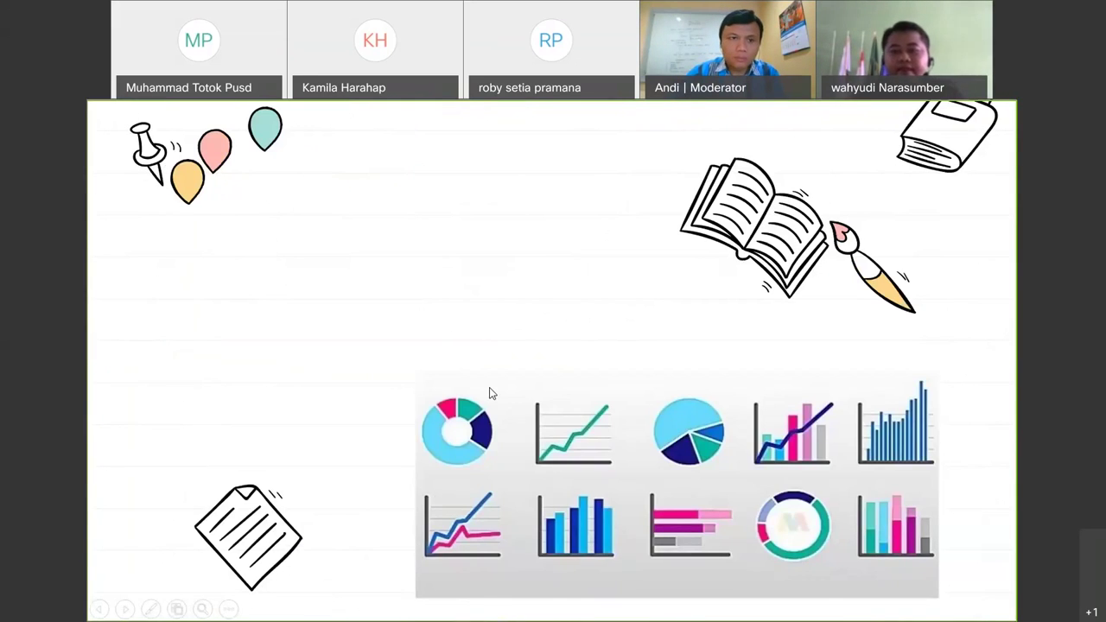
pyautogui.click(458, 339)
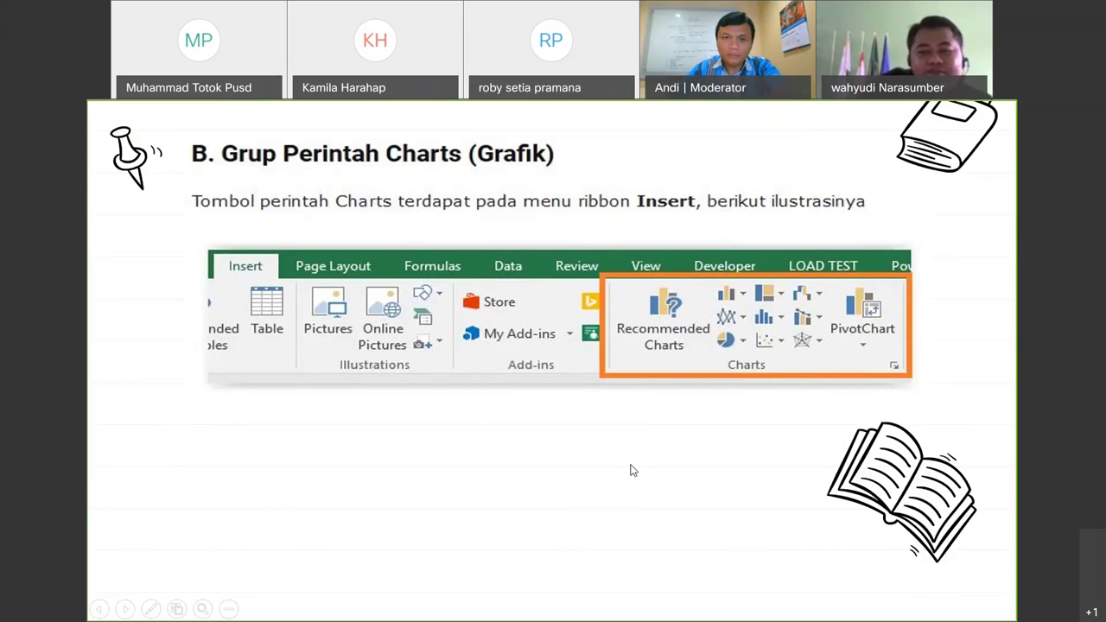
# Step: Advance to the 'C. Cara Membuat Grafik' slide with the NILAI RAPORT TAHUN 2020 chart example
pyautogui.click(739, 453)
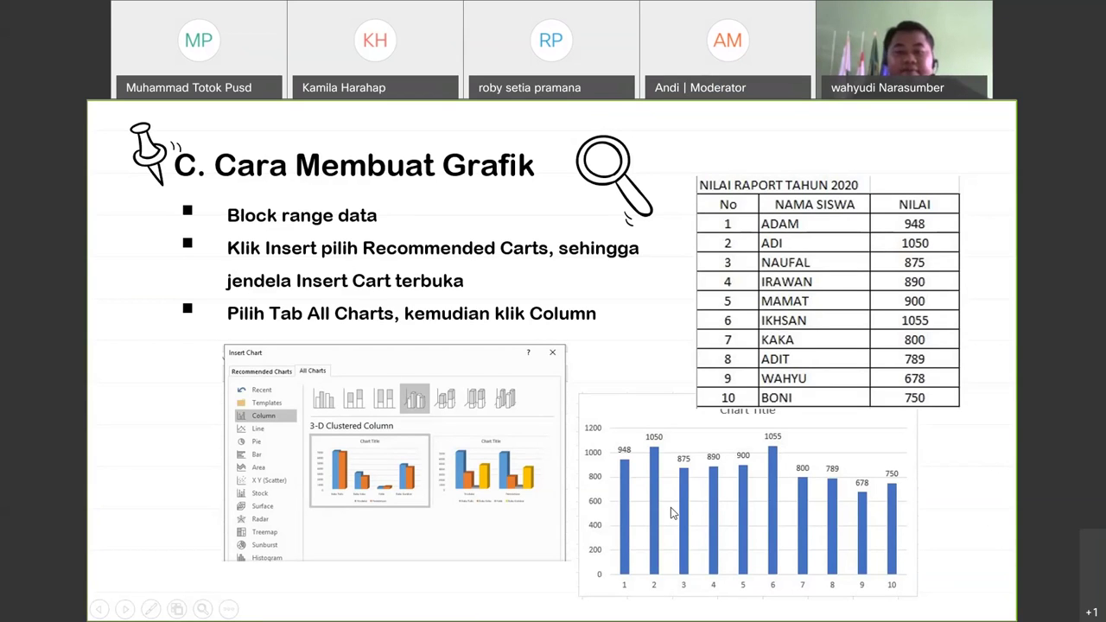
# Step: Advance through the chart design slide to 'E. Fitur Quick Access pada Charts'
pyautogui.click(791, 505)
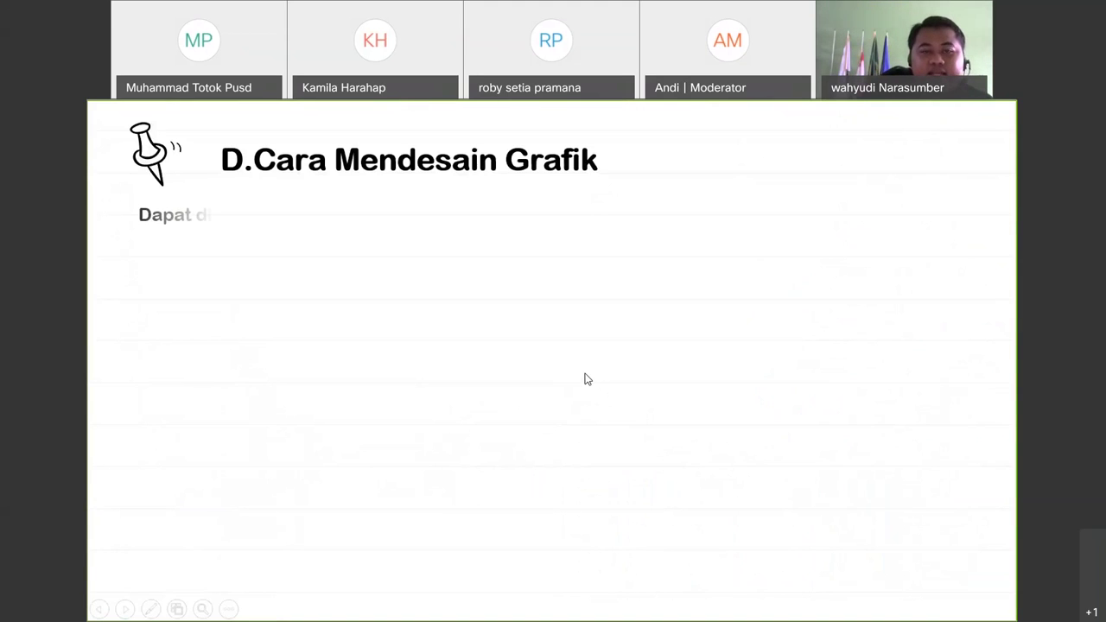
pyautogui.click(571, 385)
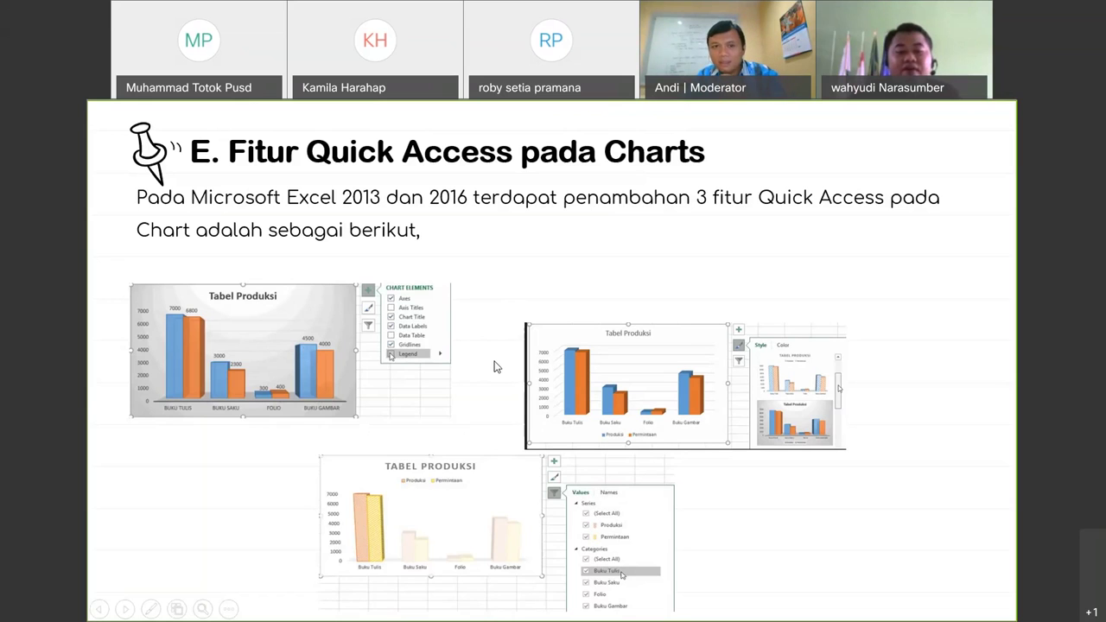
# Step: Reveal the Chart Elements and Chart Styles points with the Tabel Produksi screenshots
pyautogui.press('Right')
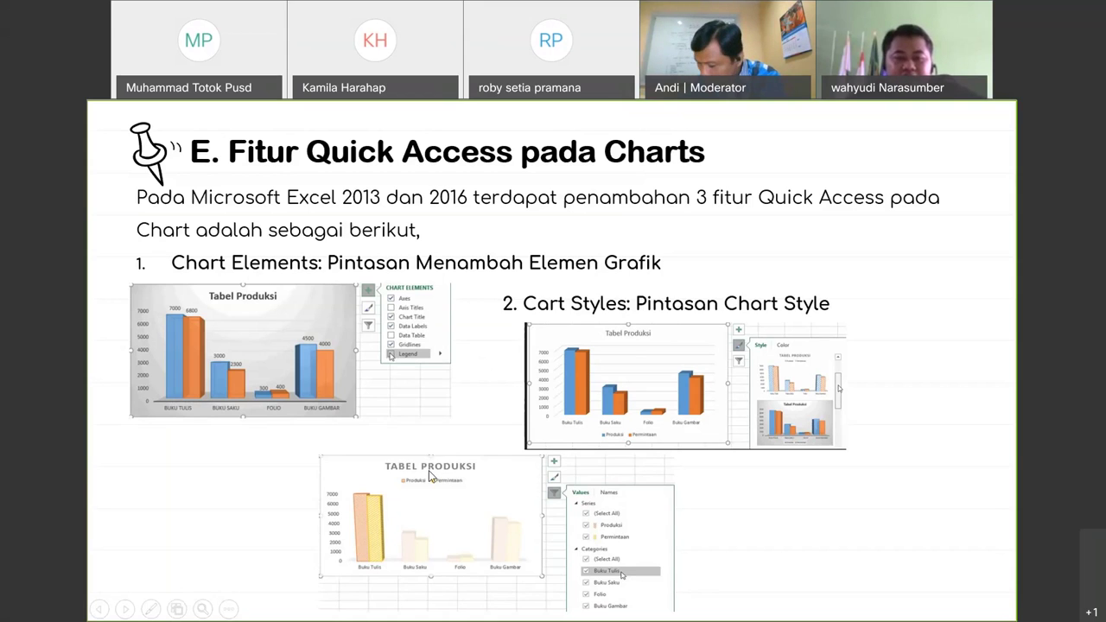
# Step: Reveal the third point, Chart Filters, then advance to the Kesimpulan slide
pyautogui.click(489, 499)
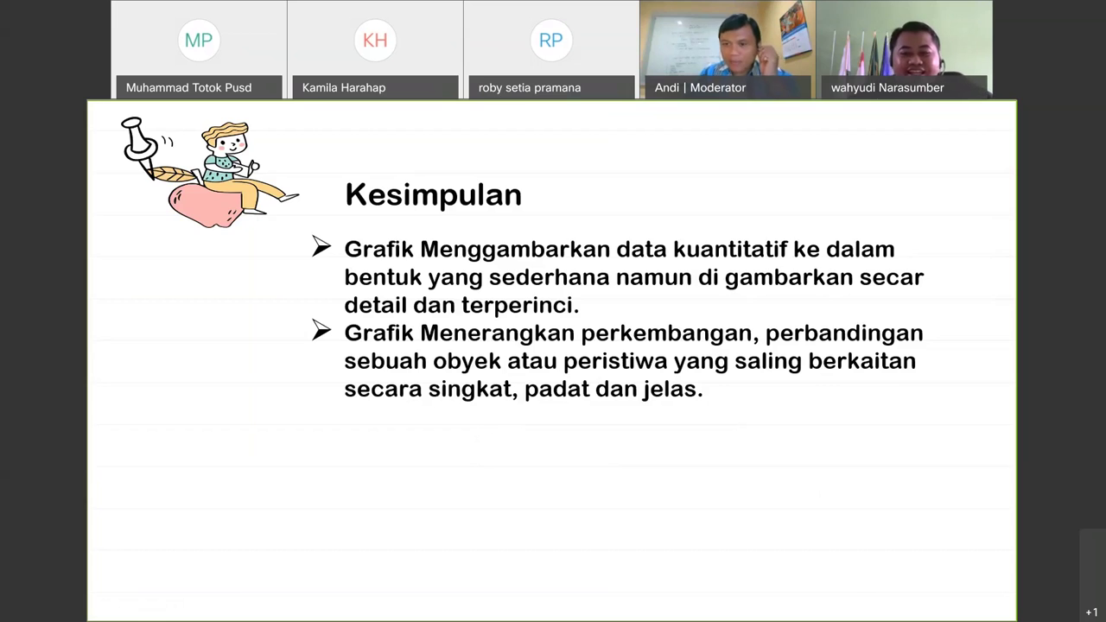
# Step: Advance from the Kesimpulan slide to the 'SAAT nya Kita Praktik ya' slide
pyautogui.click(436, 352)
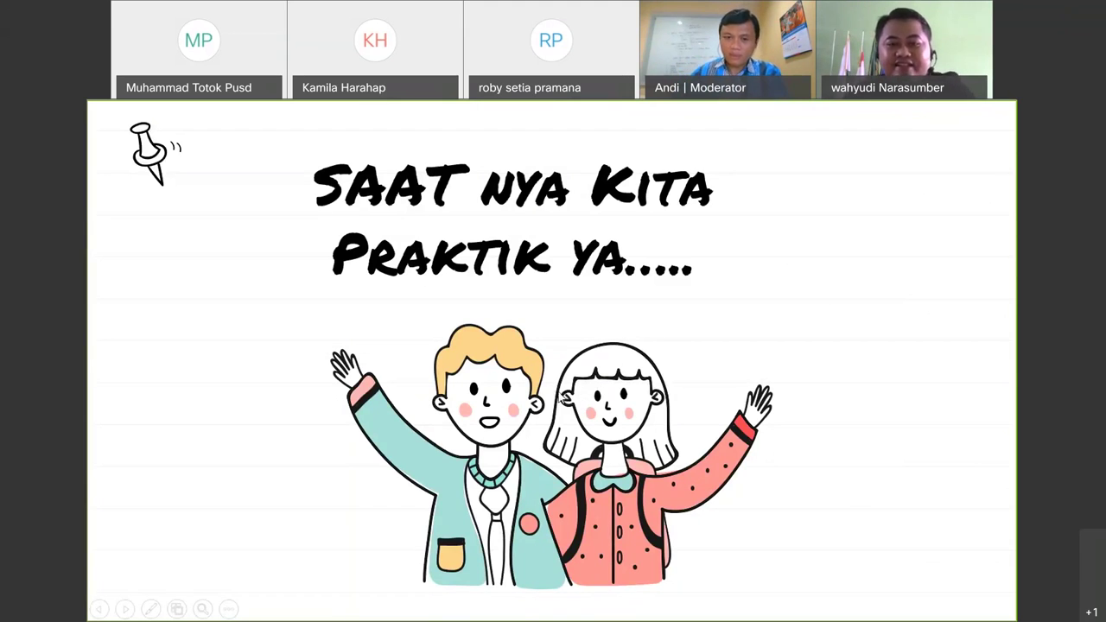
# Step: Exit the slideshow after the practice slide and switch to the blank Excel workbook Book1
pyautogui.click(558, 396)
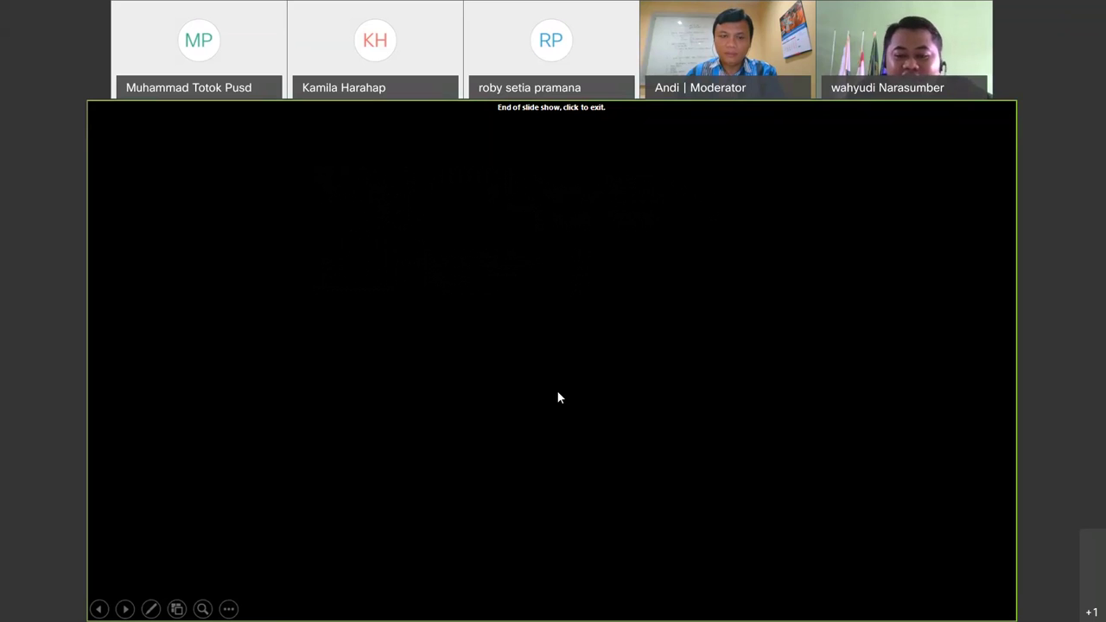
pyautogui.click(559, 397)
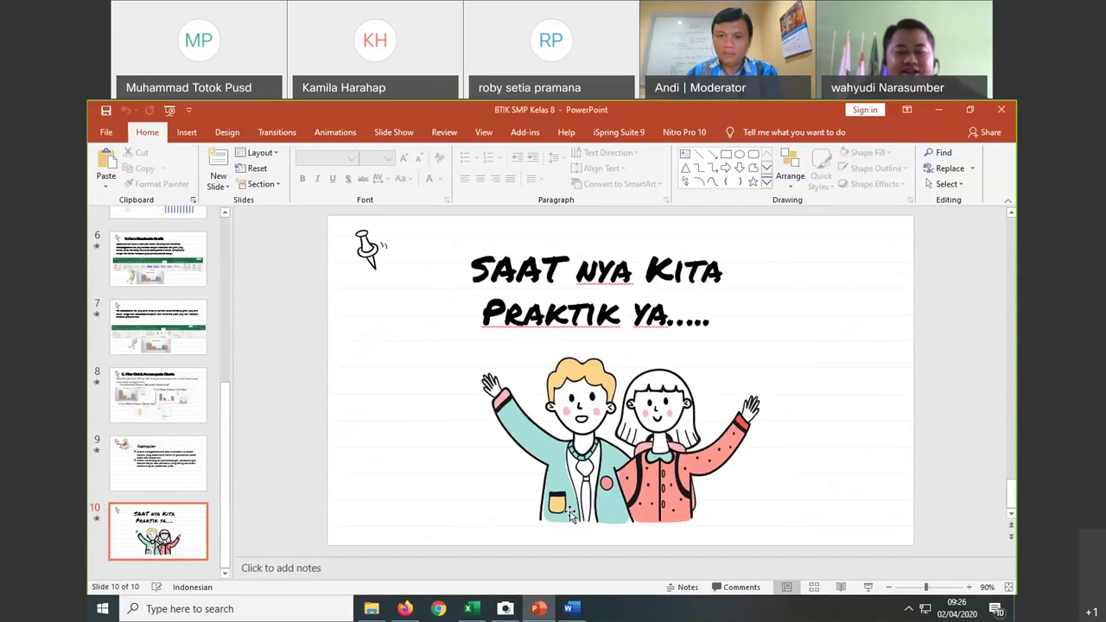
pyautogui.click(477, 609)
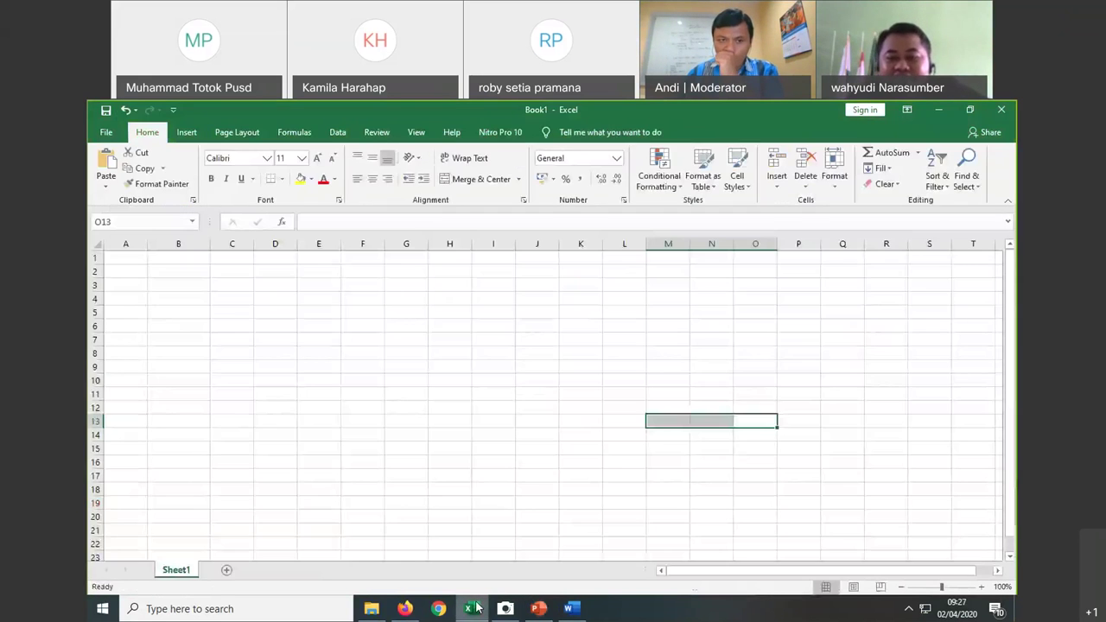
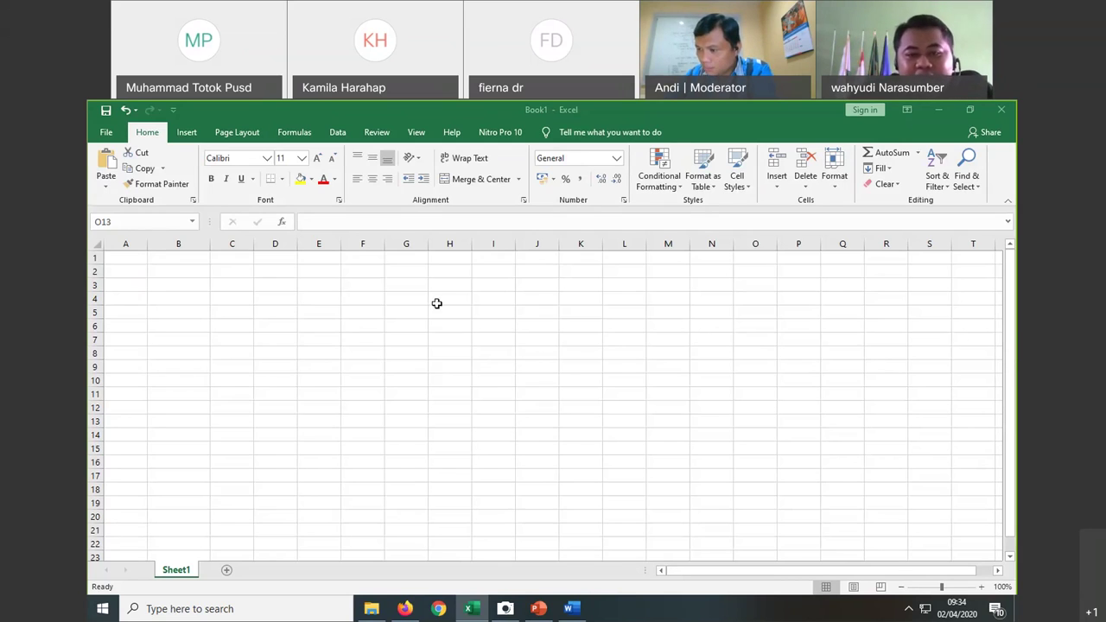
# Step: Select various cells from B3 to B7 on the empty Sheet1, then cell J11
pyautogui.click(181, 282)
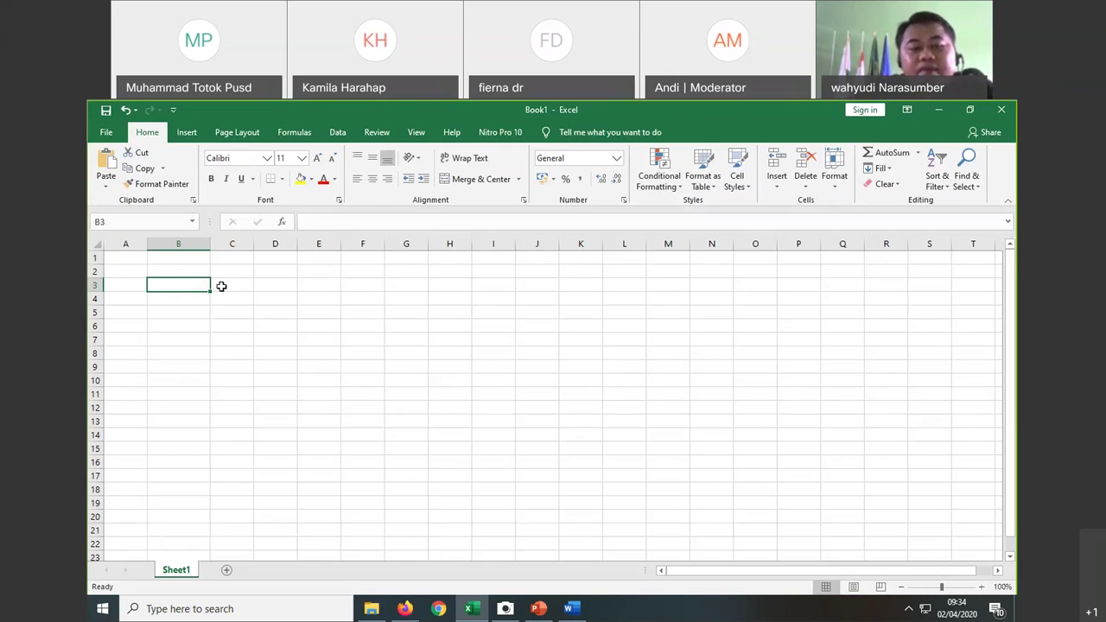
pyautogui.click(182, 296)
pyautogui.click(187, 284)
pyautogui.click(182, 300)
pyautogui.click(187, 286)
pyautogui.click(188, 299)
pyautogui.click(180, 311)
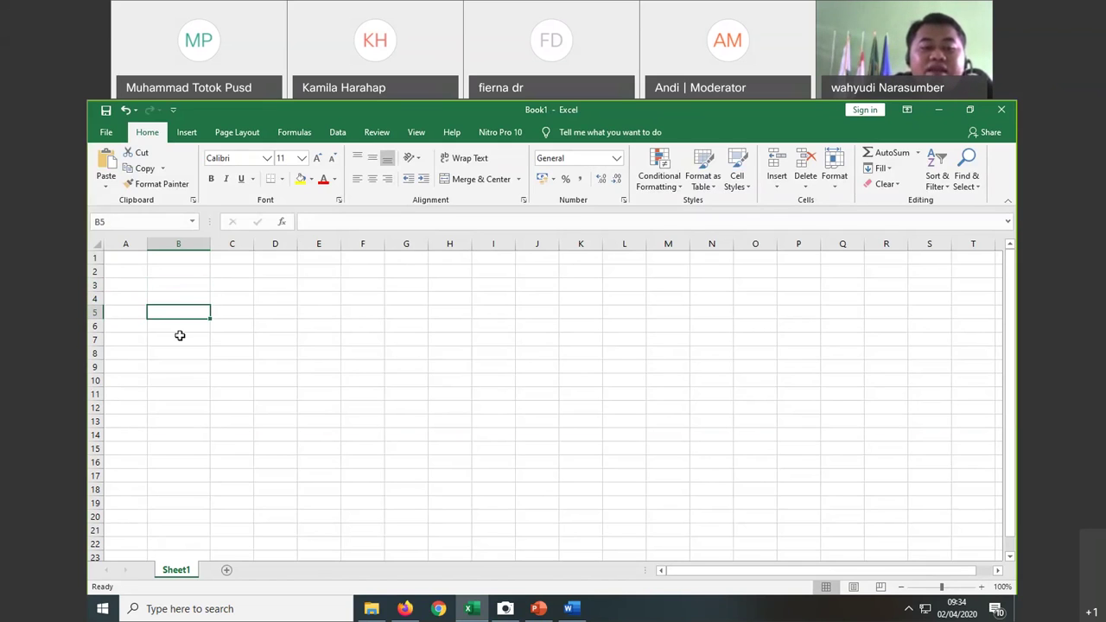
pyautogui.click(180, 337)
pyautogui.click(184, 382)
pyautogui.click(179, 310)
pyautogui.click(178, 298)
pyautogui.click(178, 272)
pyautogui.click(175, 297)
pyautogui.click(179, 284)
pyautogui.click(185, 324)
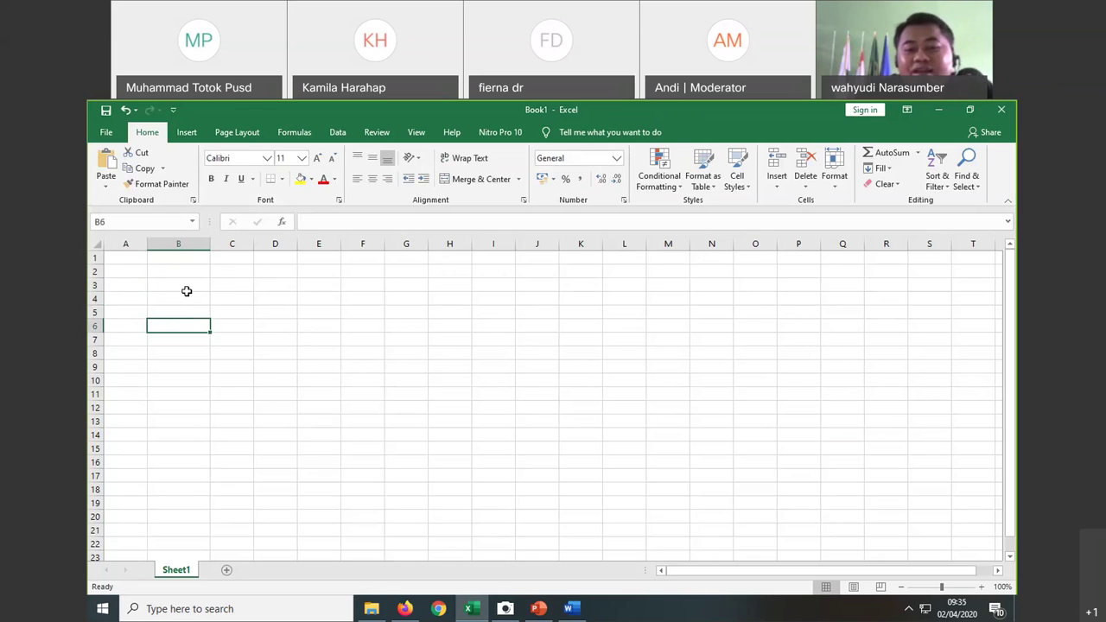
pyautogui.click(186, 288)
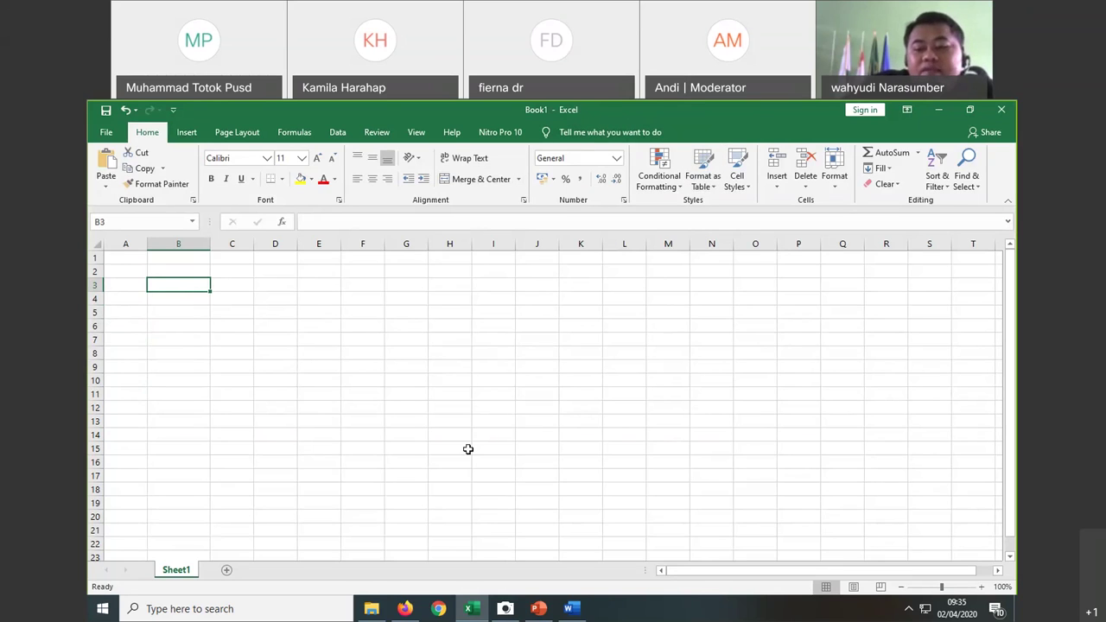
pyautogui.click(557, 395)
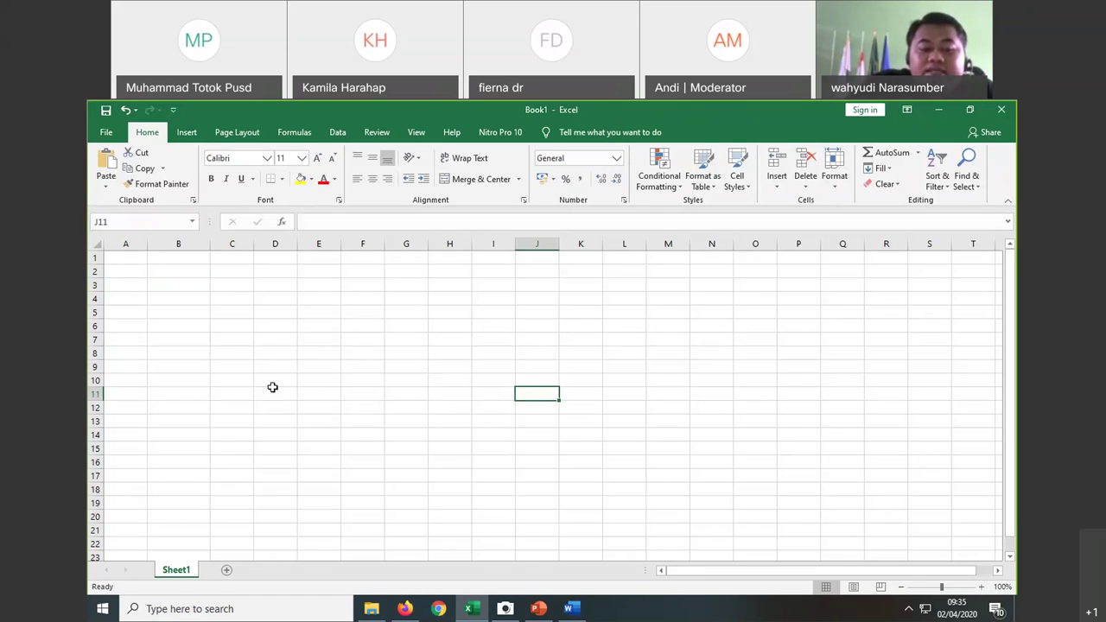
# Step: Add three blank worksheets, Sheet2 to Sheet4, step through them, and return to Sheet1
pyautogui.click(227, 571)
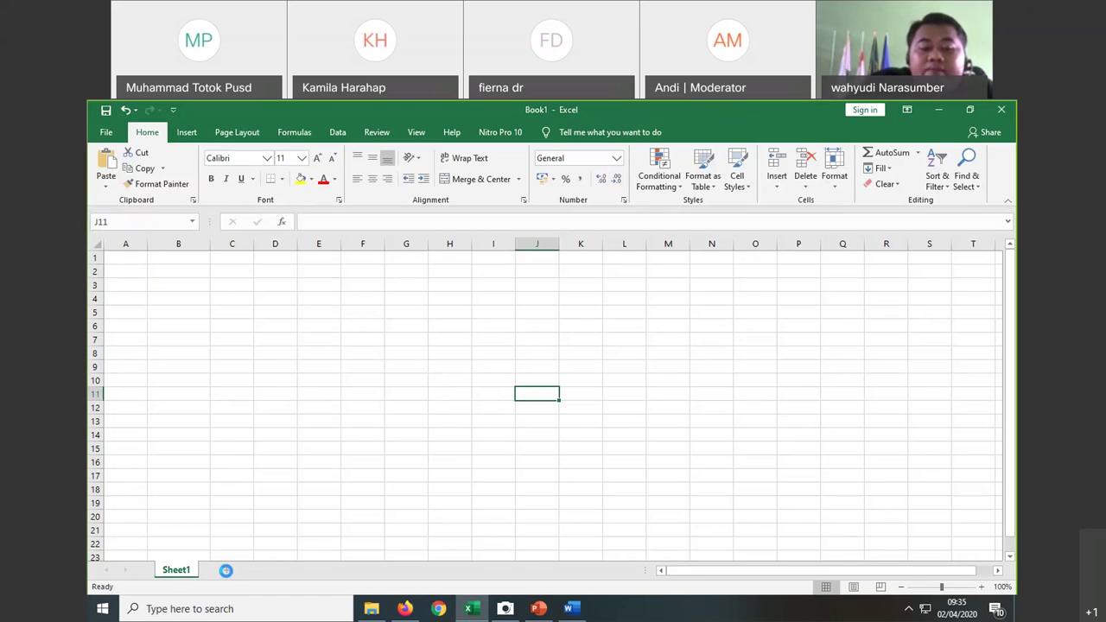
pyautogui.click(270, 571)
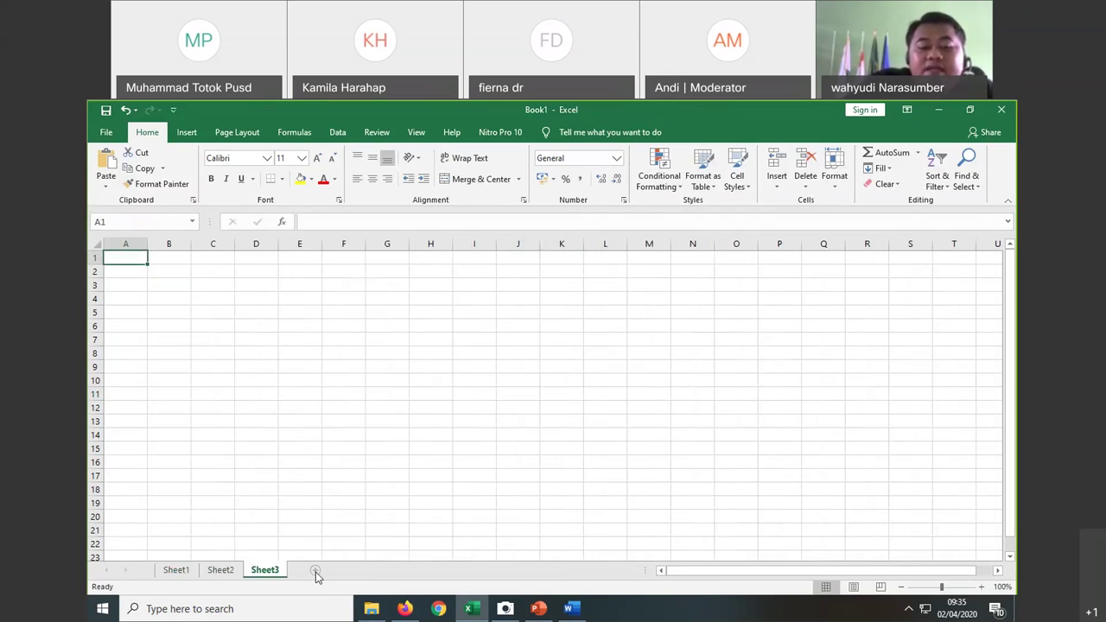
pyautogui.click(317, 572)
pyautogui.click(177, 572)
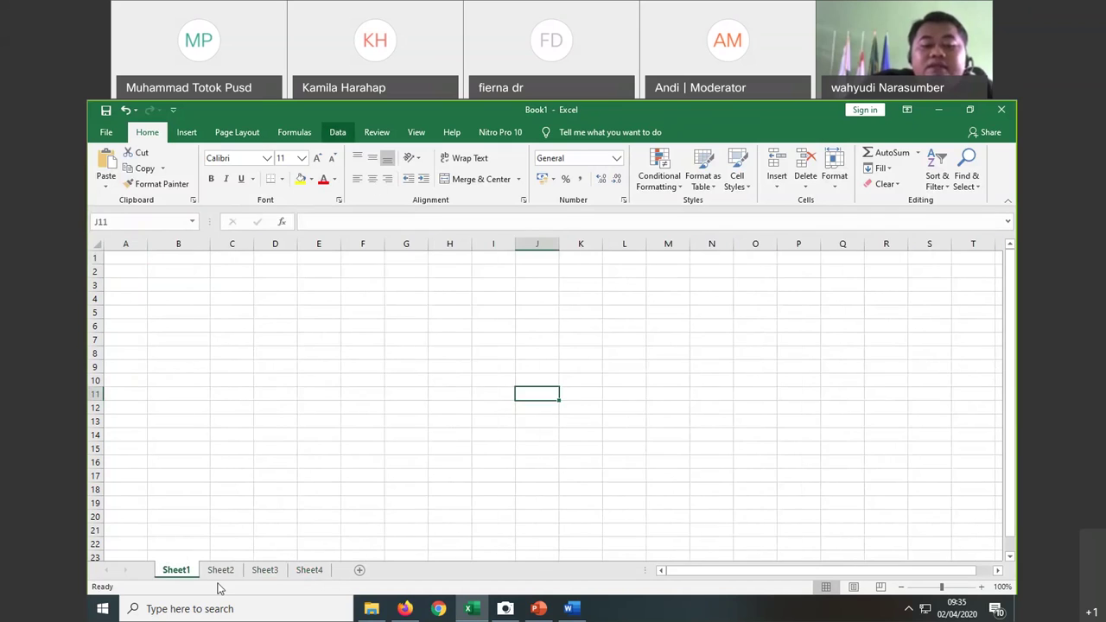
pyautogui.click(220, 571)
pyautogui.click(265, 571)
pyautogui.click(309, 572)
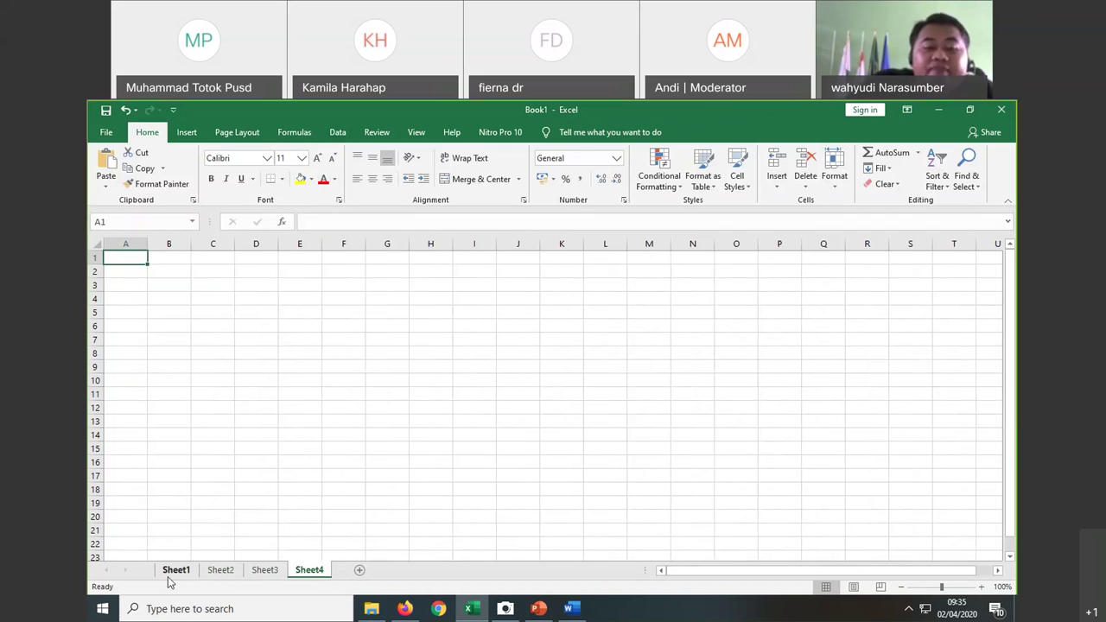
pyautogui.click(175, 571)
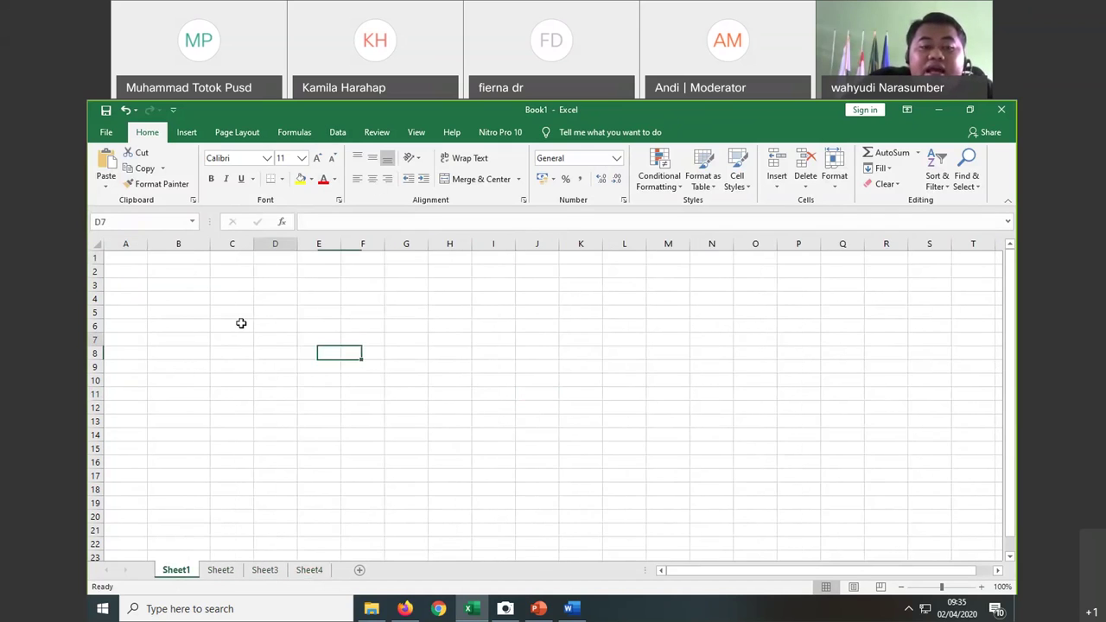
# Step: Select columns A, D and F, cell A8, and row 1, then drag across row headers
pyautogui.moveTo(125, 244); pyautogui.dragTo(170, 243)
pyautogui.click(275, 244)
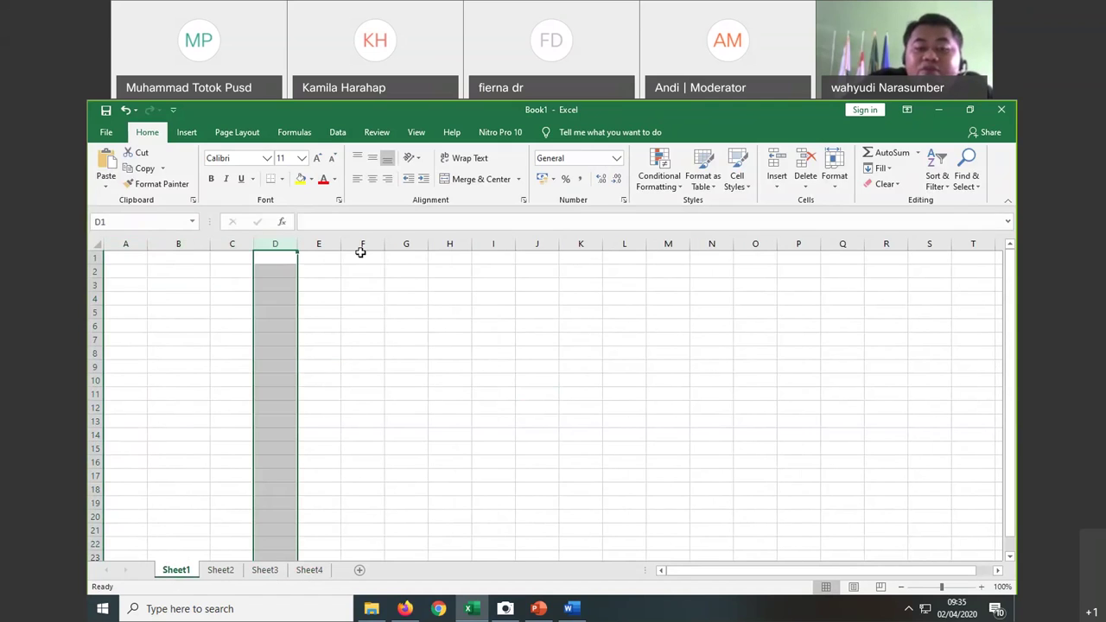
pyautogui.click(373, 244)
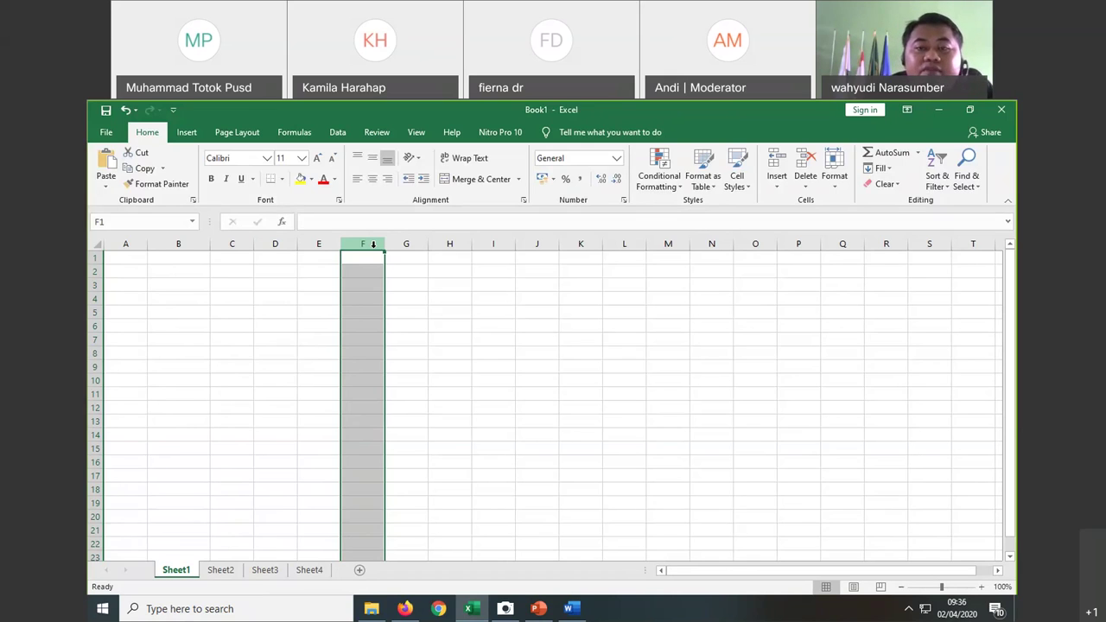
pyautogui.click(111, 352)
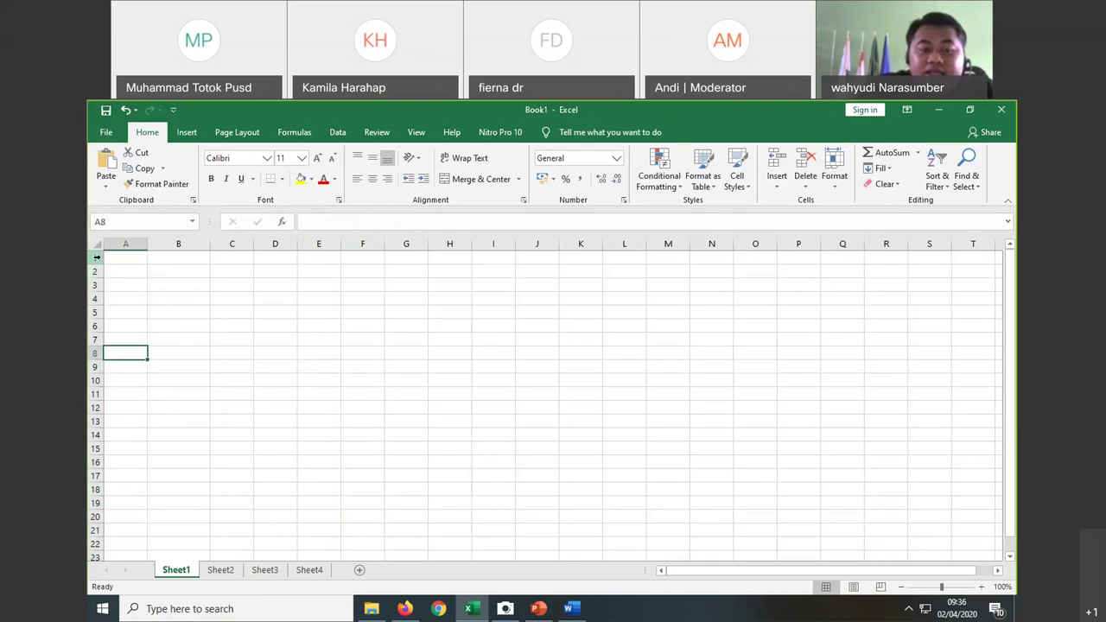
pyautogui.click(97, 256)
pyautogui.moveTo(93, 292); pyautogui.dragTo(95, 370)
pyautogui.click(178, 394)
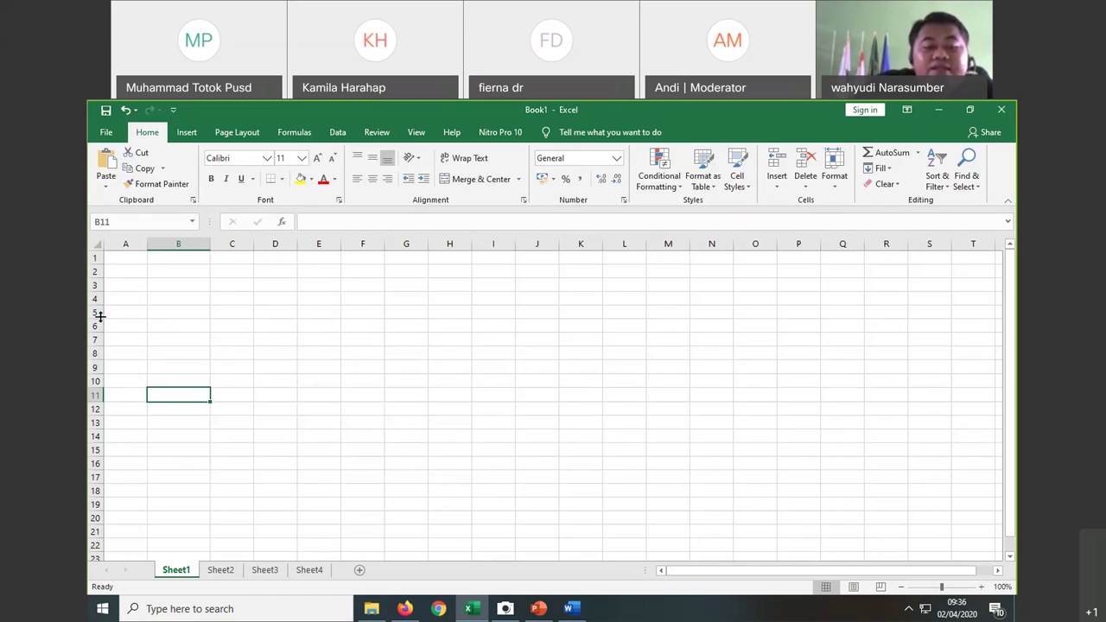
pyautogui.click(134, 243)
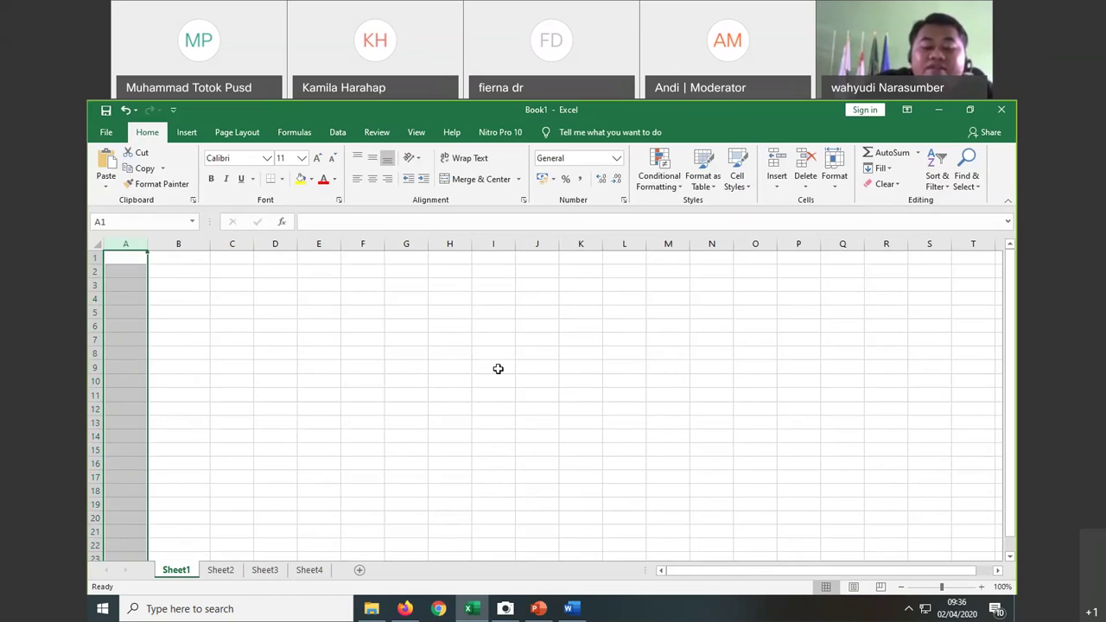
pyautogui.click(624, 244)
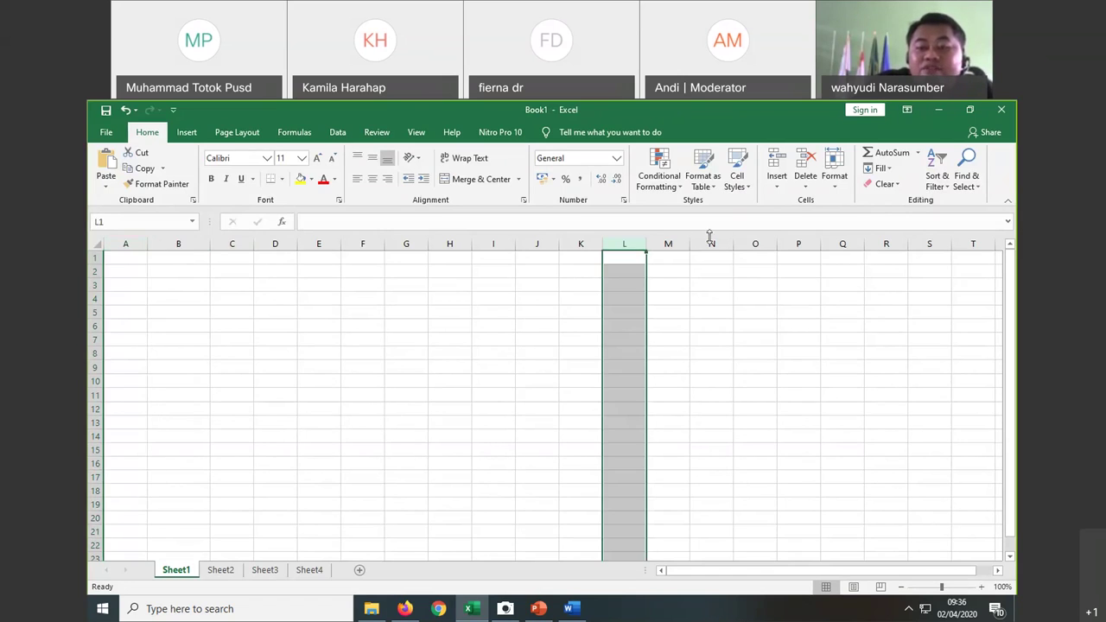
pyautogui.click(711, 244)
pyautogui.click(437, 452)
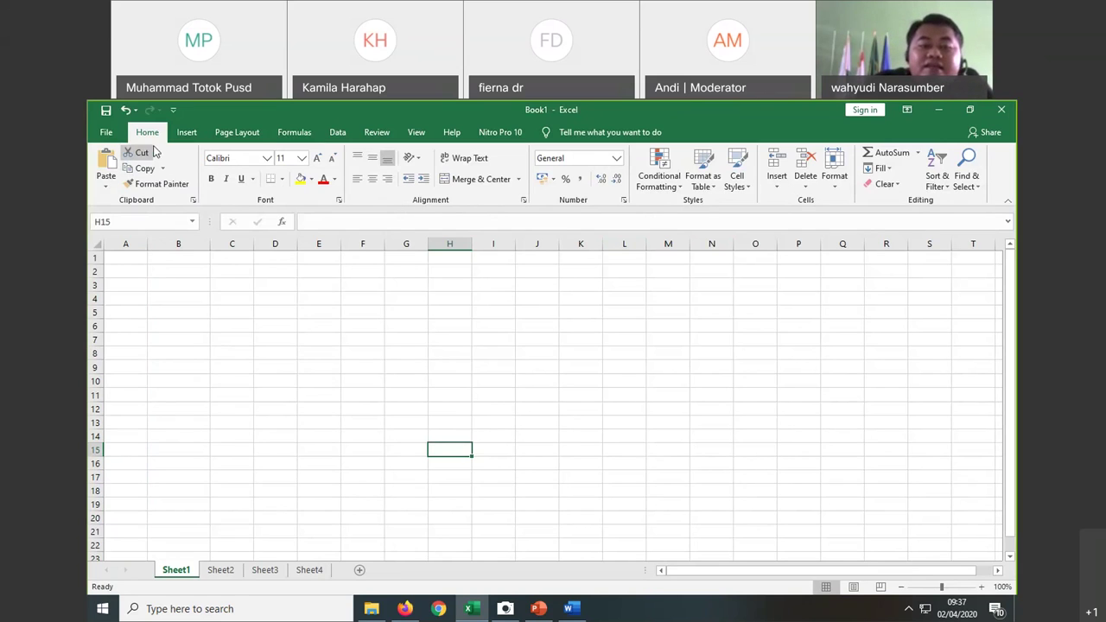
pyautogui.click(194, 135)
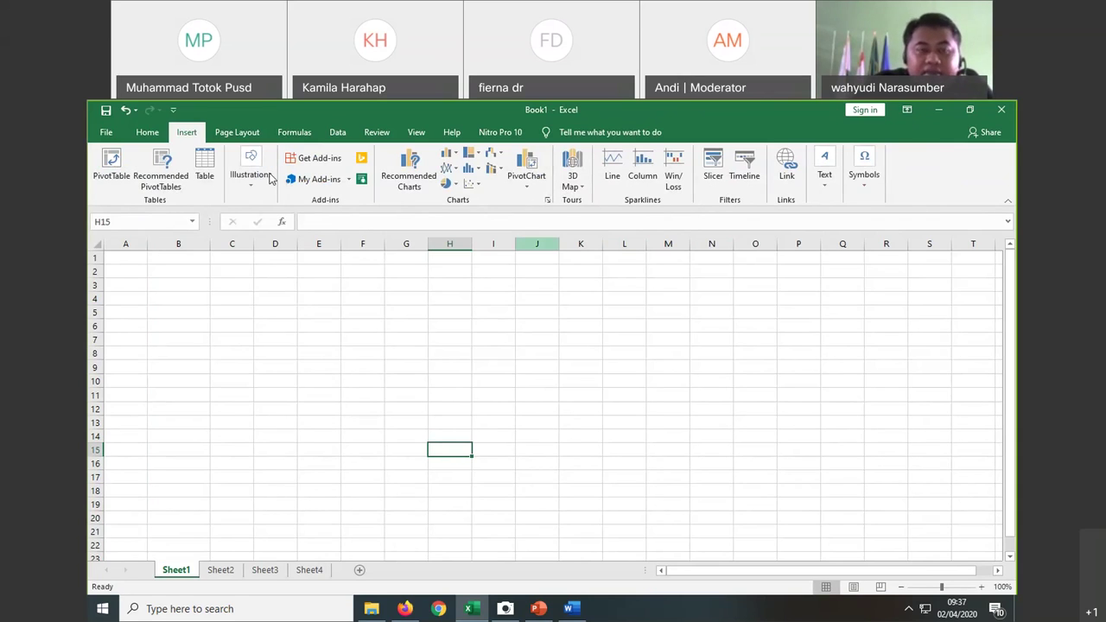
pyautogui.click(149, 136)
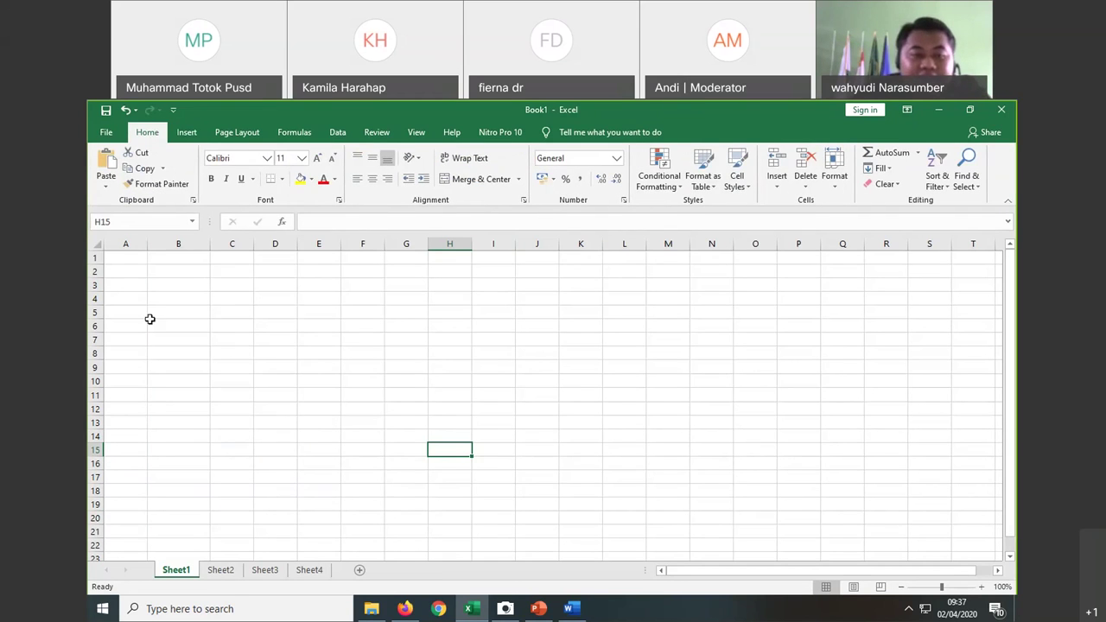
pyautogui.click(180, 280)
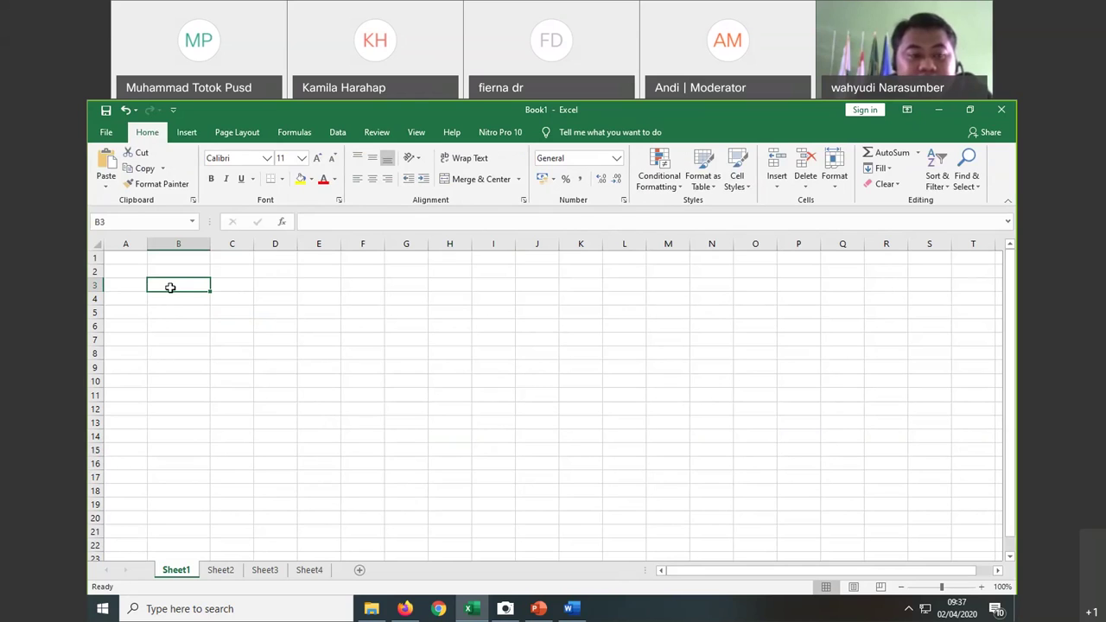
# Step: Enter the title 'Data penjualan Sepatu' in B3 and widen column B to 112 pixels
pyautogui.write('Data ')
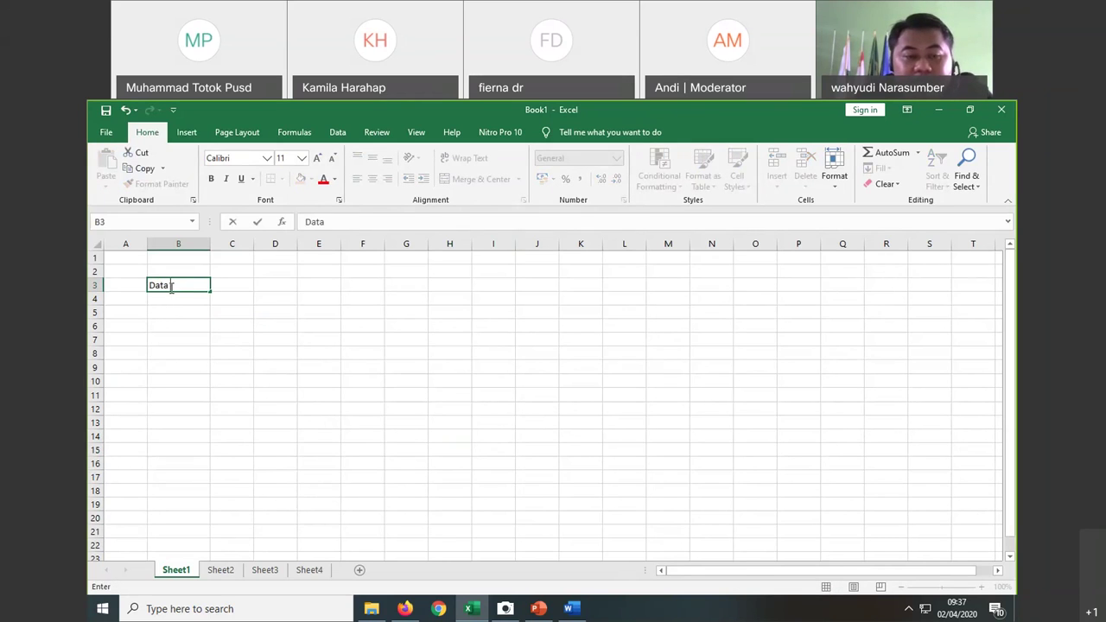
pyautogui.write('penjualan')
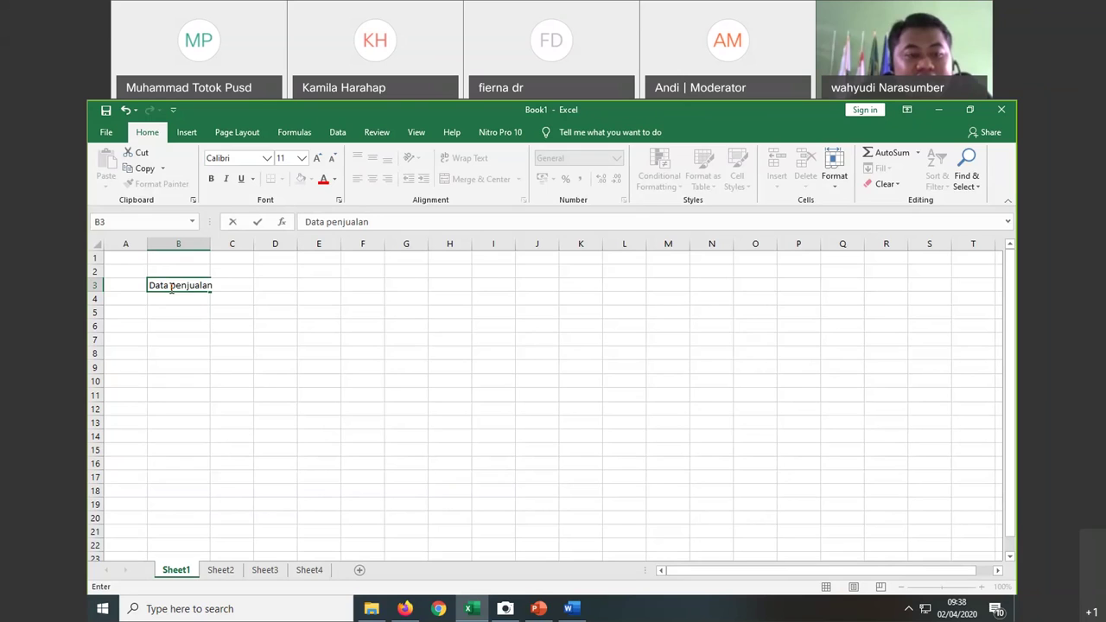
pyautogui.press('BackSpace')
pyautogui.write('Sepat')
pyautogui.write('u')
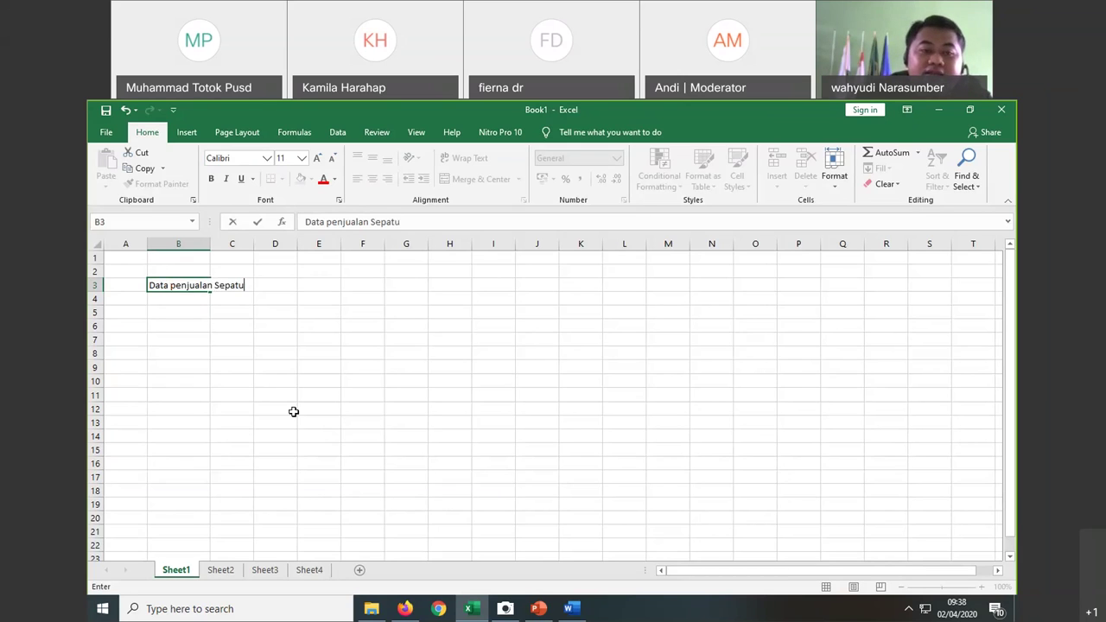
pyautogui.click(294, 411)
pyautogui.moveTo(211, 245); pyautogui.dragTo(223, 245)
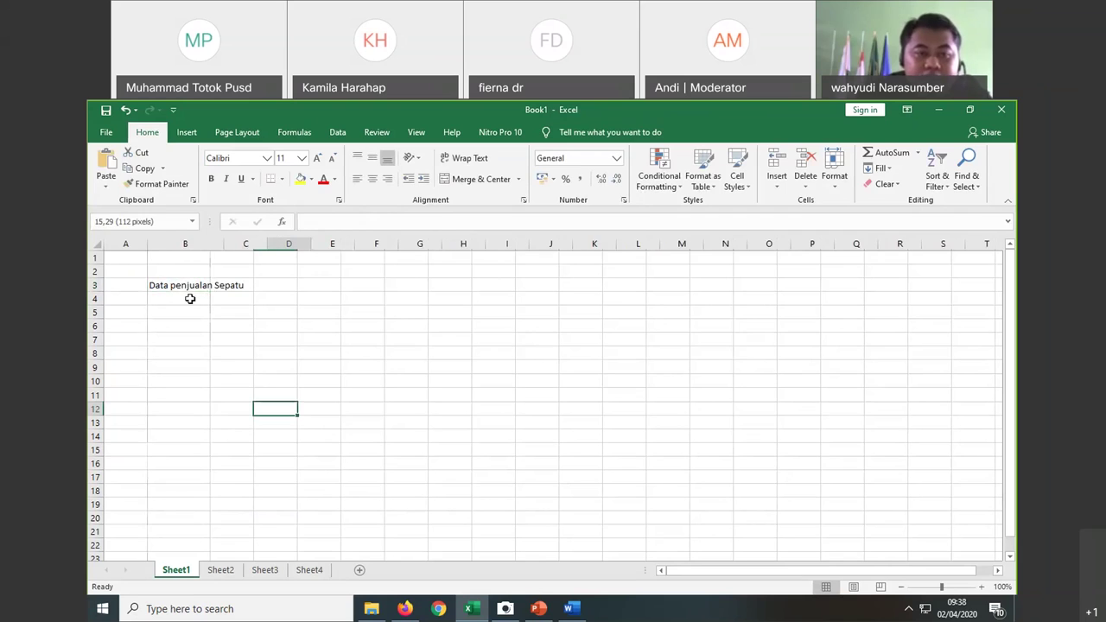
# Step: Enter the header 'No' in A4 and the numbers 1 through 10 in A5:A14
pyautogui.click(136, 297)
pyautogui.write('no')
pyautogui.press('BackSpace')
pyautogui.press('BackSpace')
pyautogui.write('o')
pyautogui.press('Return')
pyautogui.write('1 2 3 4 ')
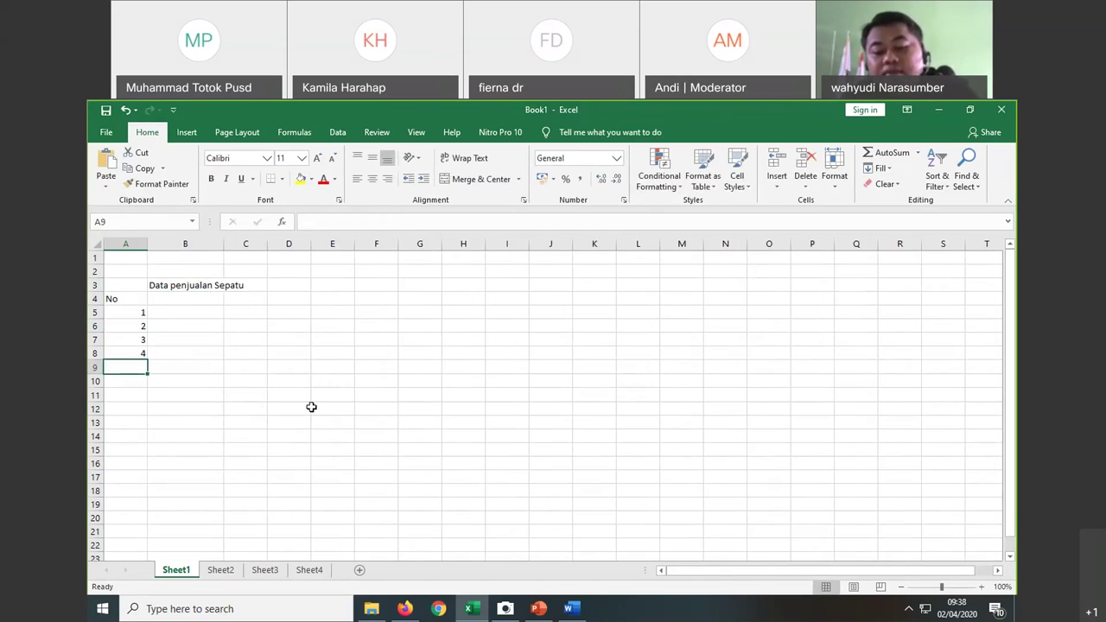
pyautogui.write('5 6 7 8 9')
pyautogui.press('Return')
pyautogui.write('10')
pyautogui.press('Tab')
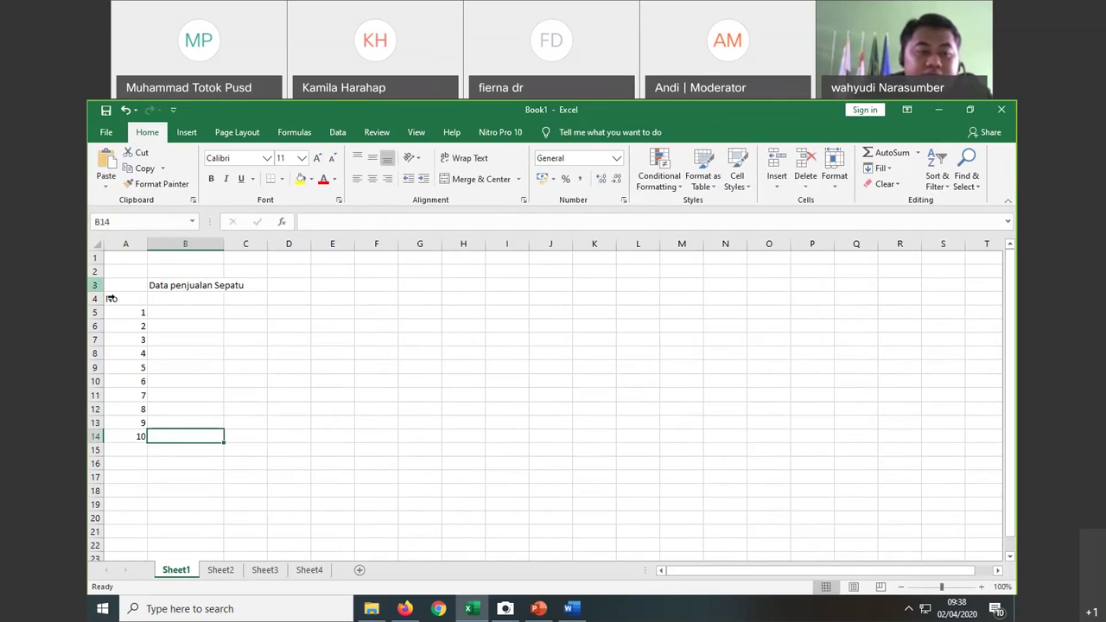
# Step: Centre the numbers in A4:A14, then reselect and deselect the numbered range a few times
pyautogui.moveTo(121, 298); pyautogui.dragTo(121, 436)
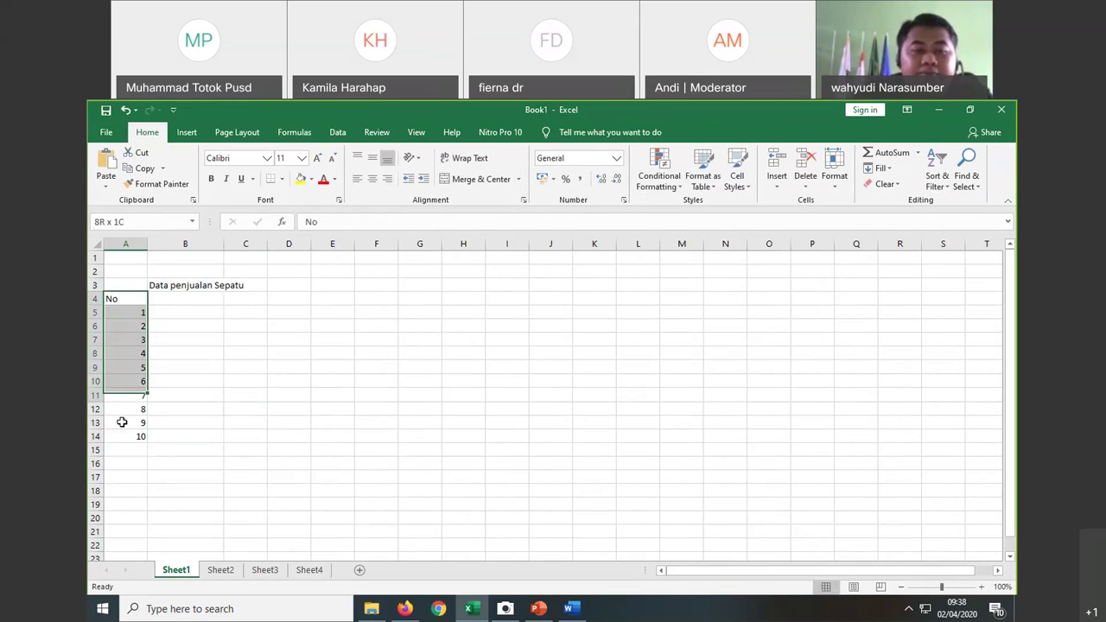
pyautogui.click(374, 179)
pyautogui.click(156, 327)
pyautogui.moveTo(127, 298); pyautogui.dragTo(138, 430)
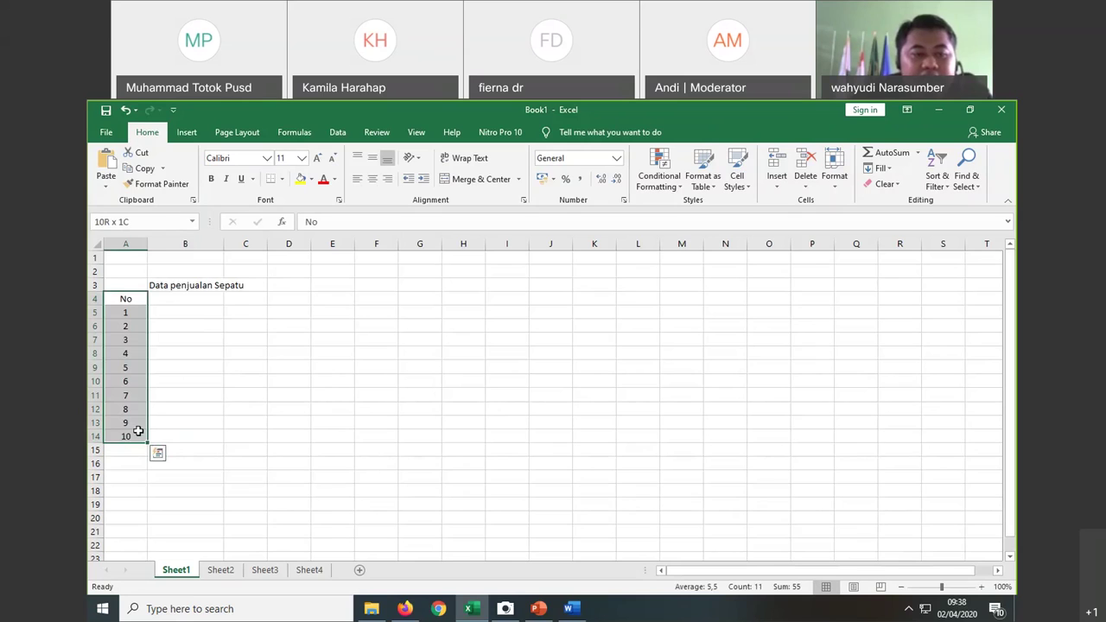
pyautogui.click(152, 409)
pyautogui.moveTo(125, 298); pyautogui.dragTo(128, 434)
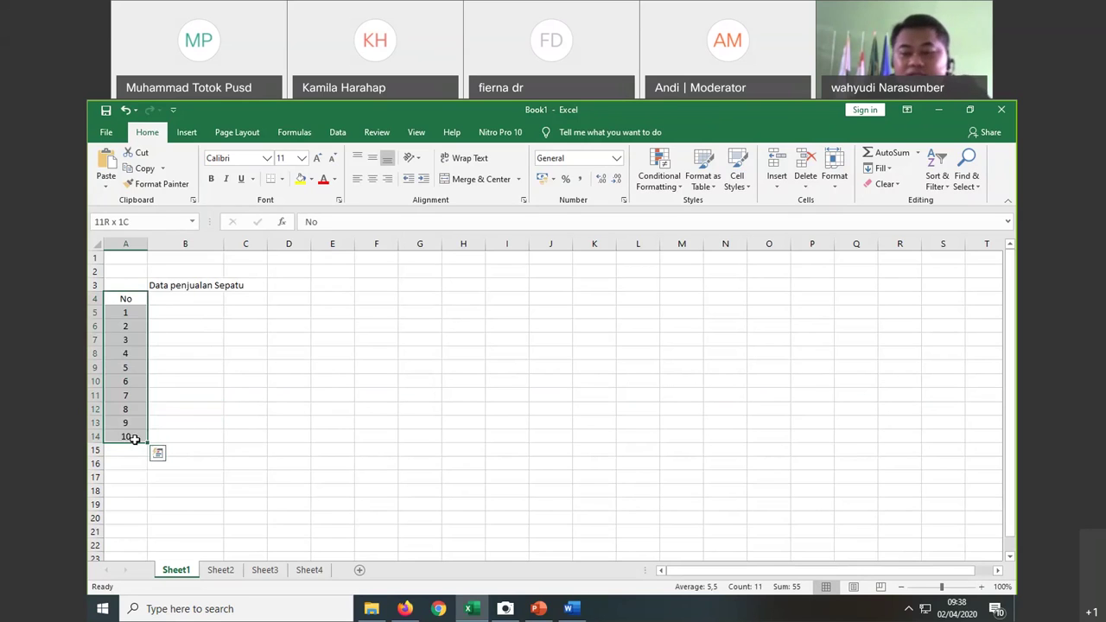
pyautogui.click(229, 379)
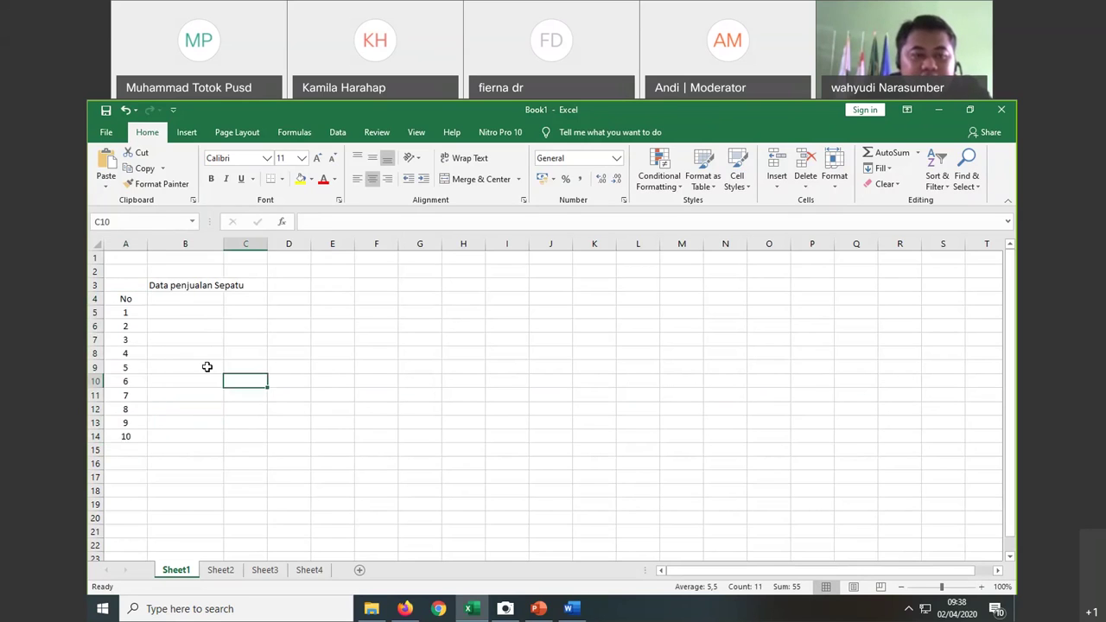
# Step: Reselect A4:A14, try left alignment, and leave the column centred
pyautogui.click(130, 299)
pyautogui.click(175, 326)
pyautogui.click(124, 298)
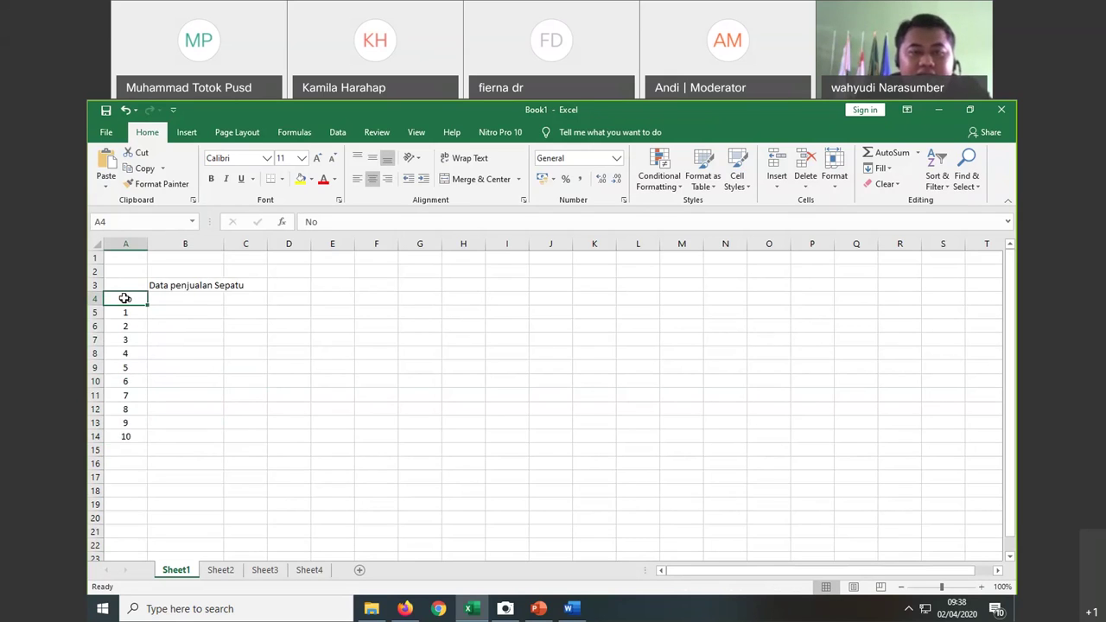
pyautogui.moveTo(124, 298); pyautogui.dragTo(128, 436)
pyautogui.click(357, 179)
pyautogui.click(373, 179)
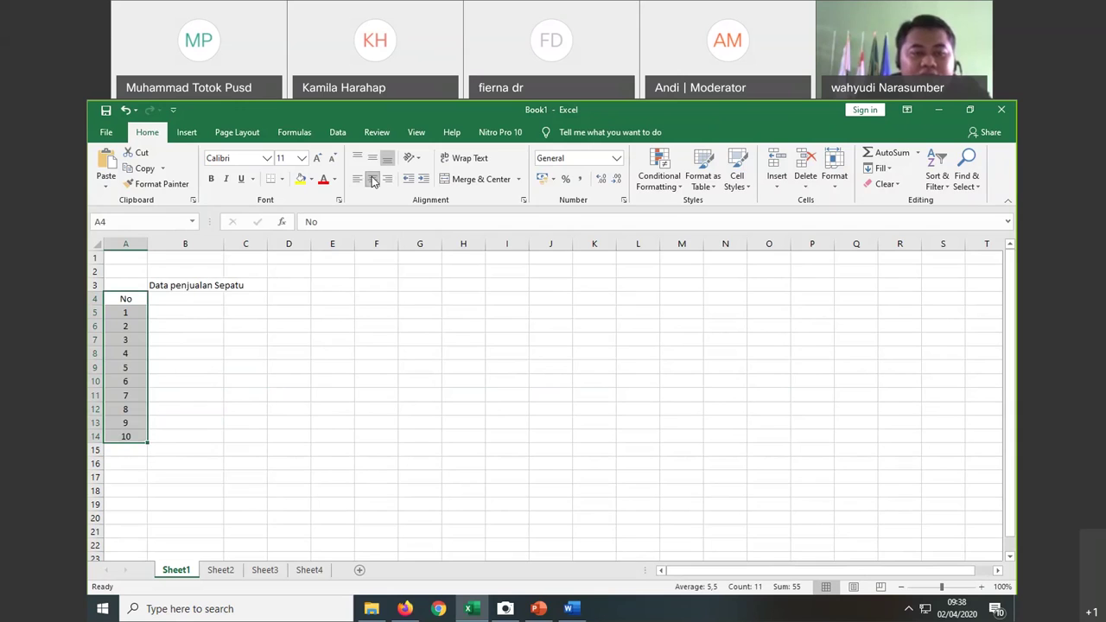
pyautogui.click(357, 179)
pyautogui.click(372, 179)
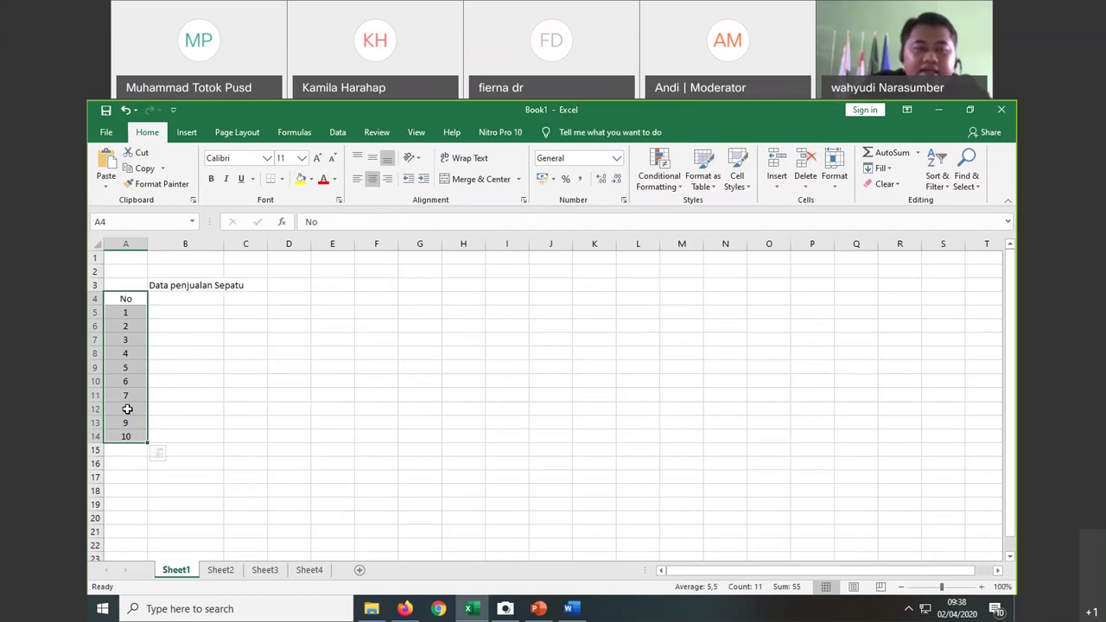
# Step: Enter the heading 'Nama Bulan' in cell B4
pyautogui.click(185, 299)
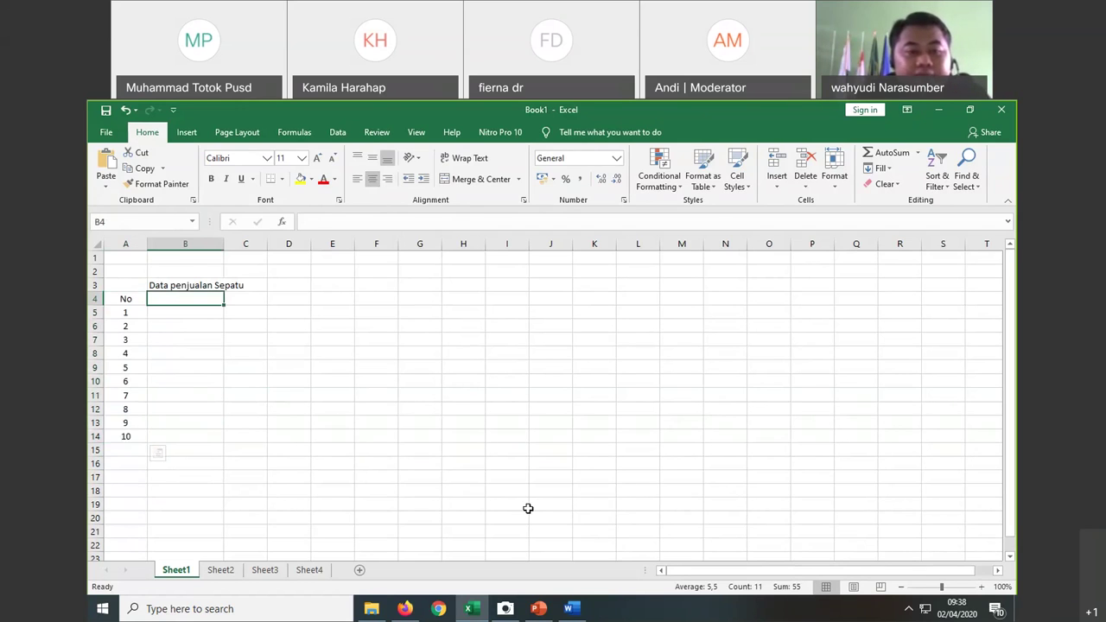
pyautogui.write('Nama')
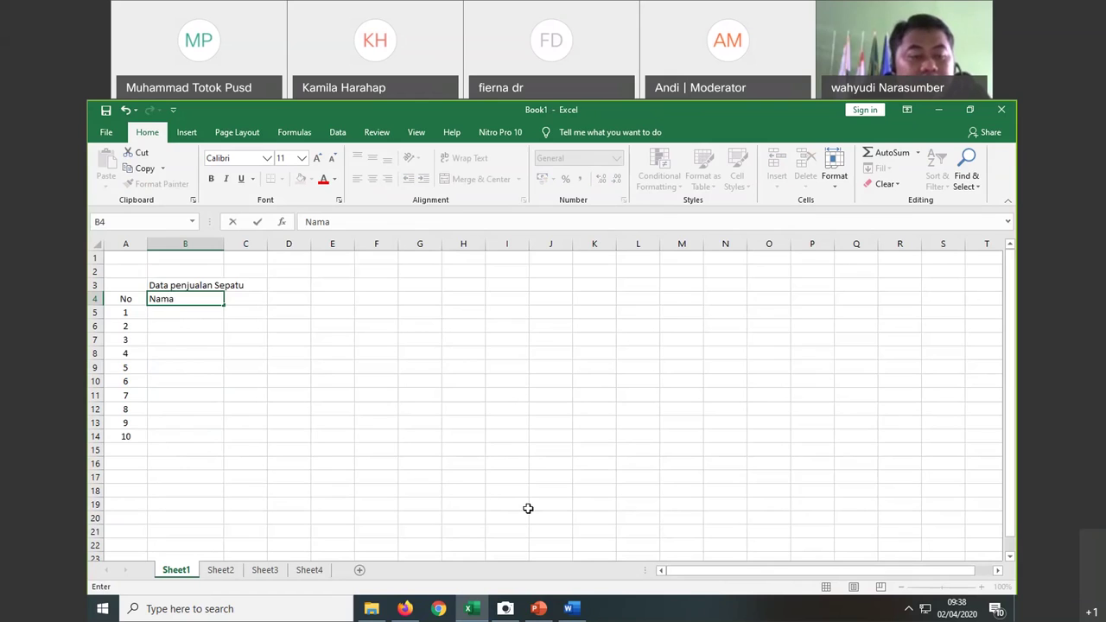
pyautogui.write('BUlan')
pyautogui.press('BackSpace')
pyautogui.press('BackSpace')
pyautogui.press('BackSpace')
pyautogui.press('BackSpace')
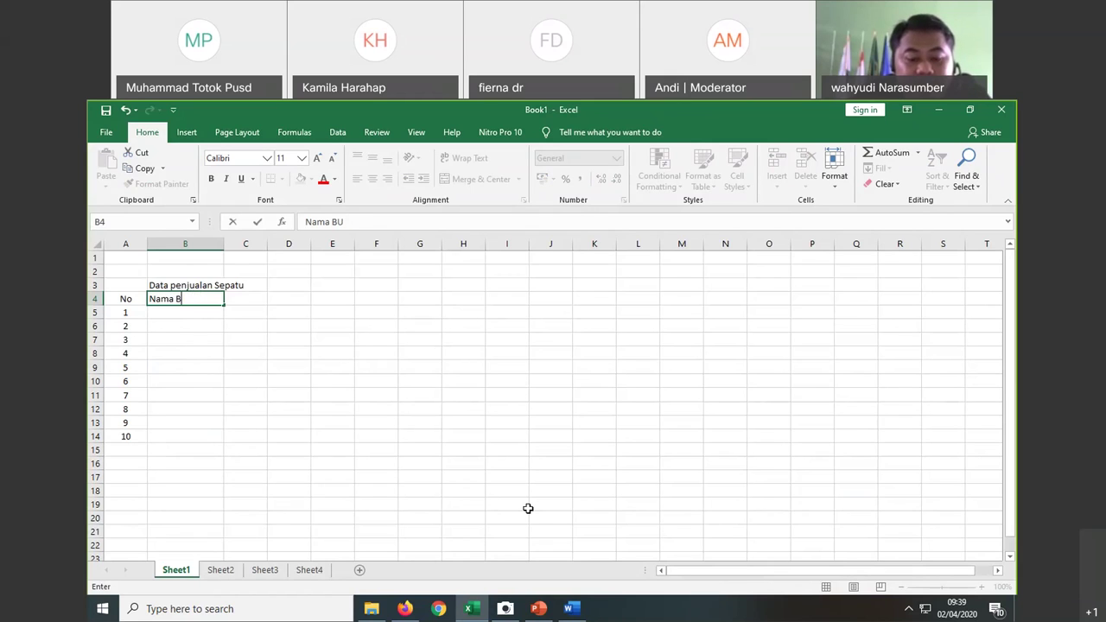
pyautogui.write('ulan')
pyautogui.press('Return')
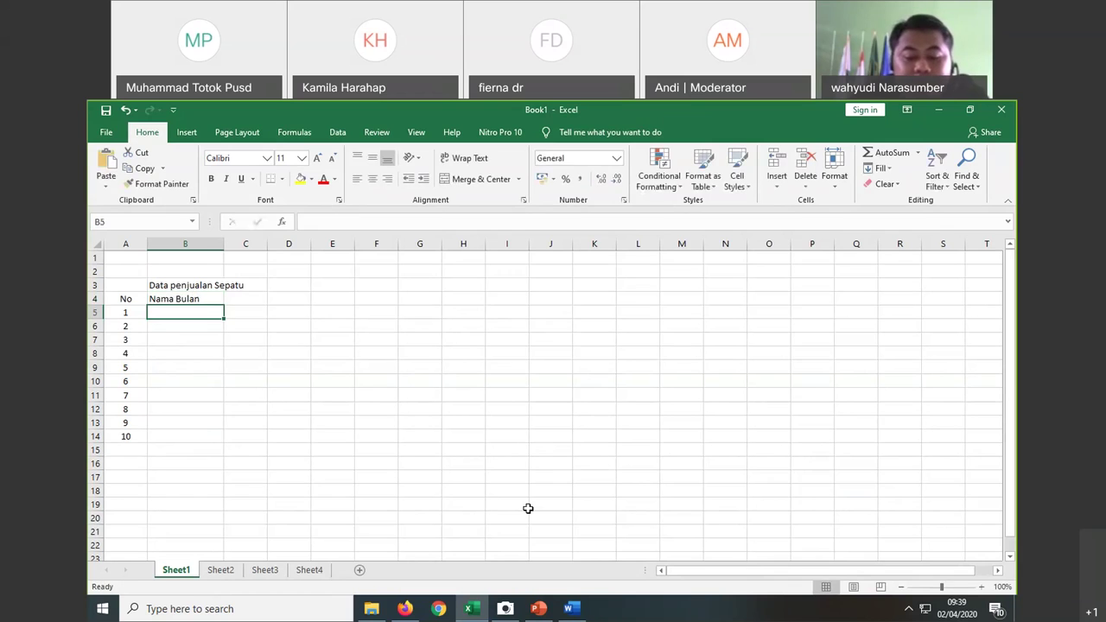
# Step: List the months januari, februari, maret, april and mei in B5:B9
pyautogui.write('januari')
pyautogui.press('Return')
pyautogui.write('februari')
pyautogui.hotkey('ctrl', 'Return')
pyautogui.press('Return')
pyautogui.write('maret')
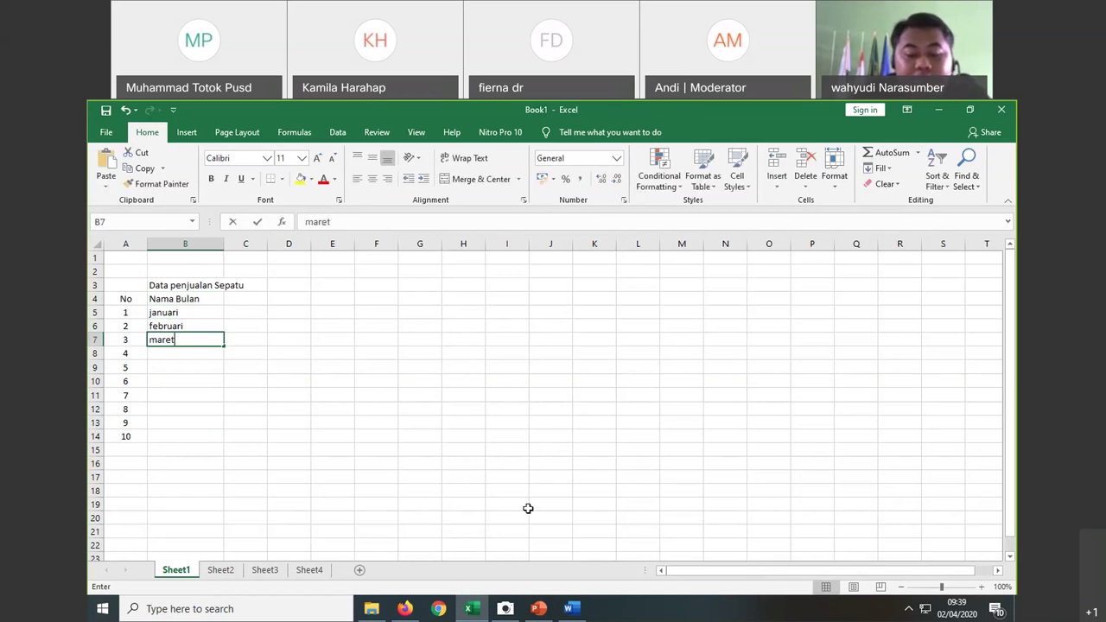
pyautogui.press('Return')
pyautogui.write('april')
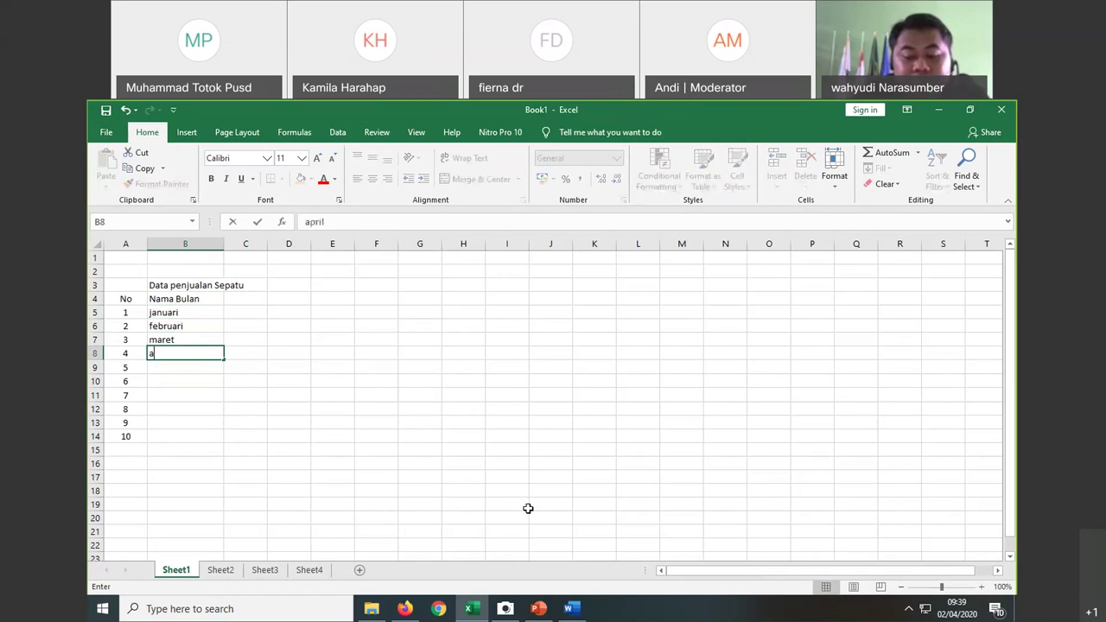
pyautogui.press('Return')
pyautogui.write('mei')
pyautogui.press('Return')
# Step: Continue the months with juni, juli, agustus, september and oktober in B10:B14
pyautogui.write('juni')
pyautogui.press('Return')
pyautogui.write('j')
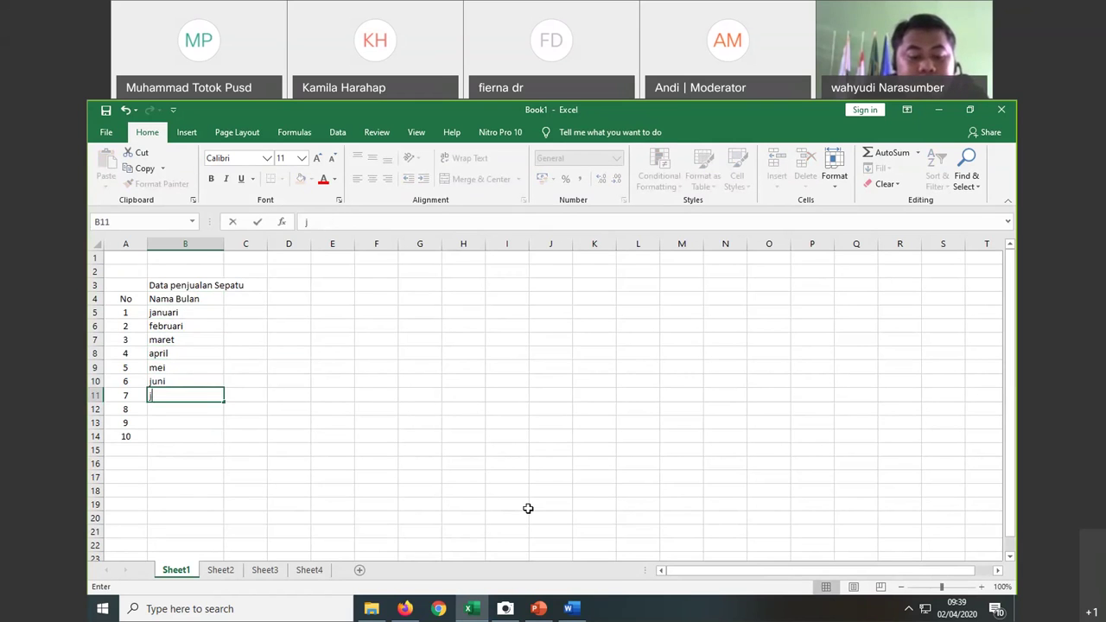
pyautogui.write('uli')
pyautogui.press('Return')
pyautogui.write('agustus')
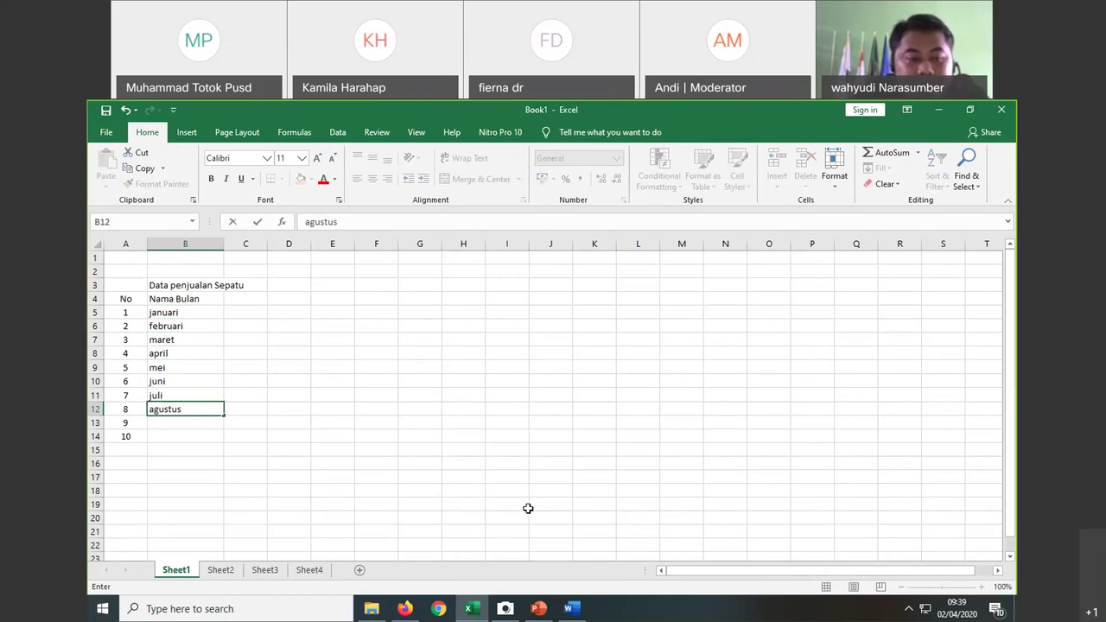
pyautogui.press('Return')
pyautogui.write('september')
pyautogui.press('Return')
pyautogui.write('ok')
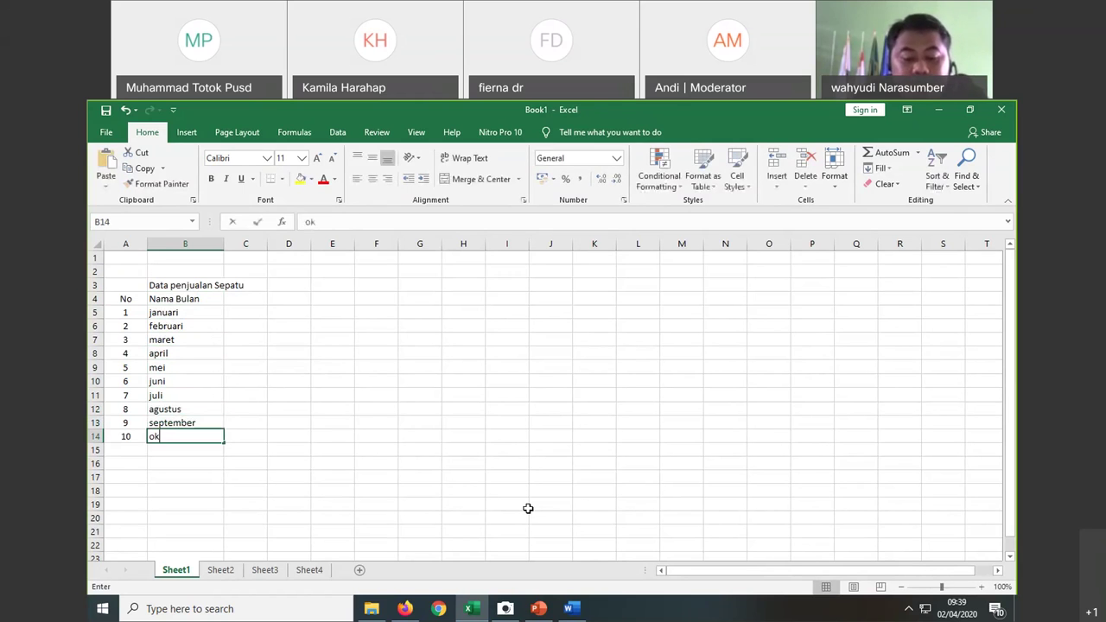
pyautogui.write('tober')
pyautogui.press('Return')
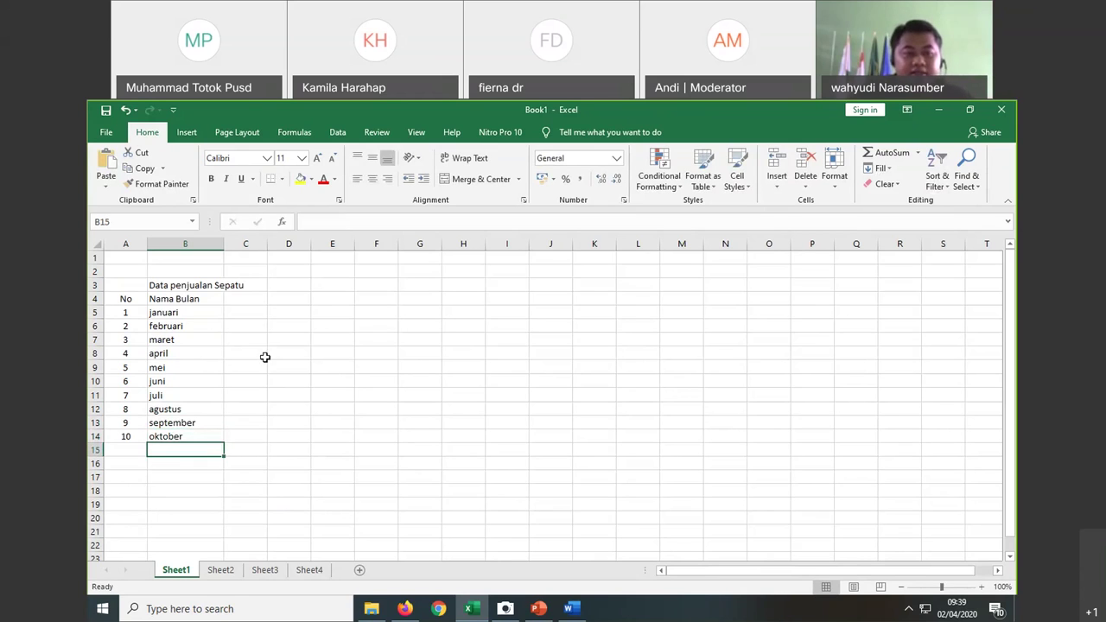
# Step: Enter 'jumlah terjual' in C4 and drag column C wider to fit it
pyautogui.click(245, 298)
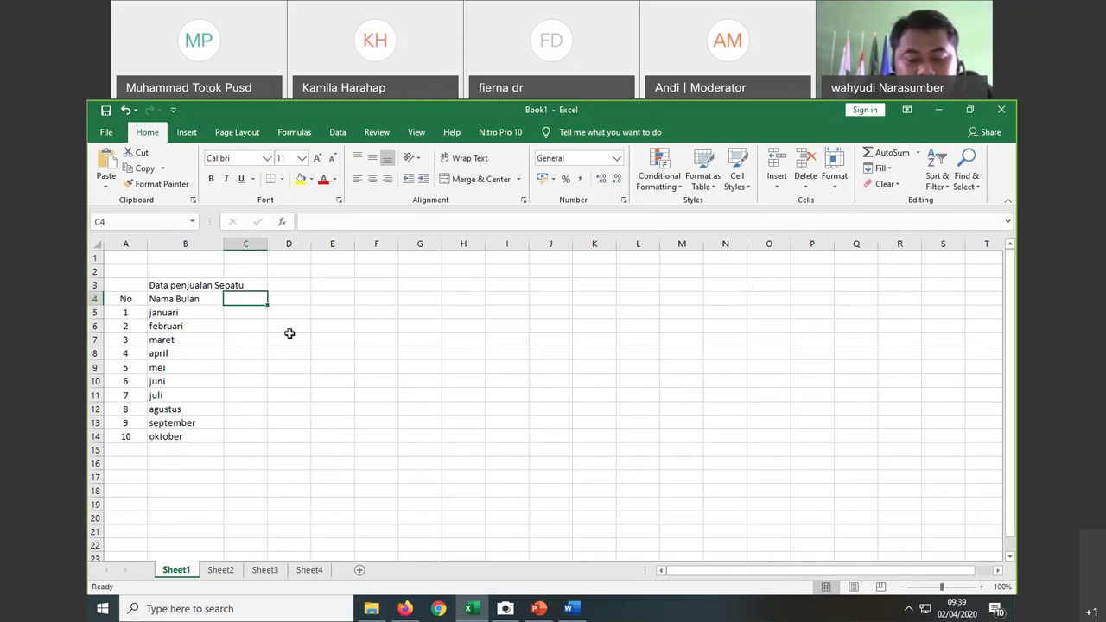
pyautogui.write('jumlah terjual')
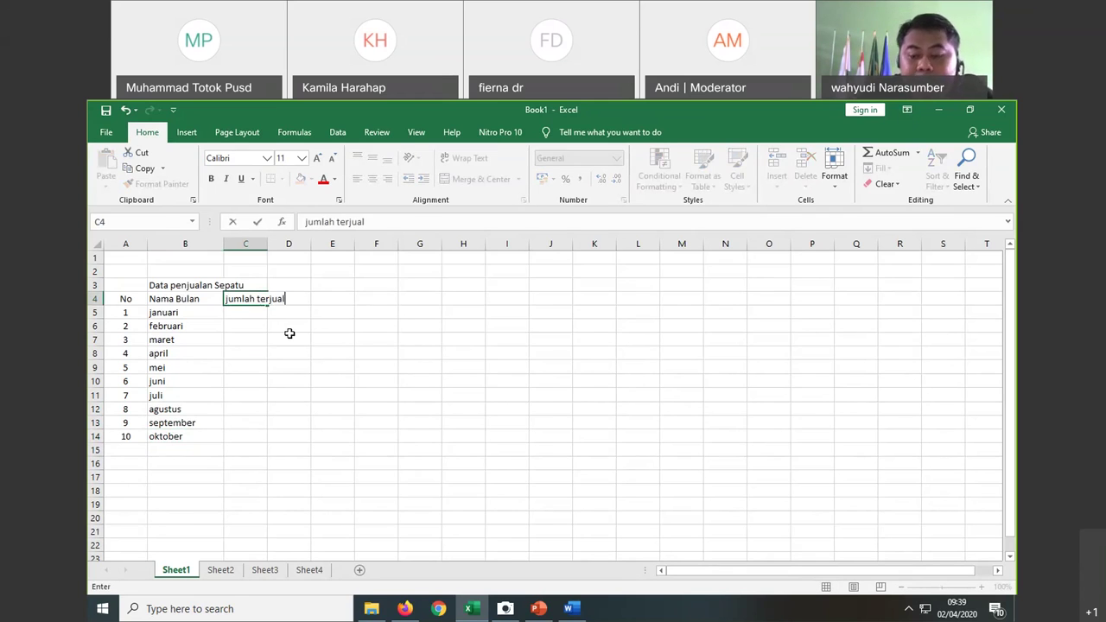
pyautogui.press('Return')
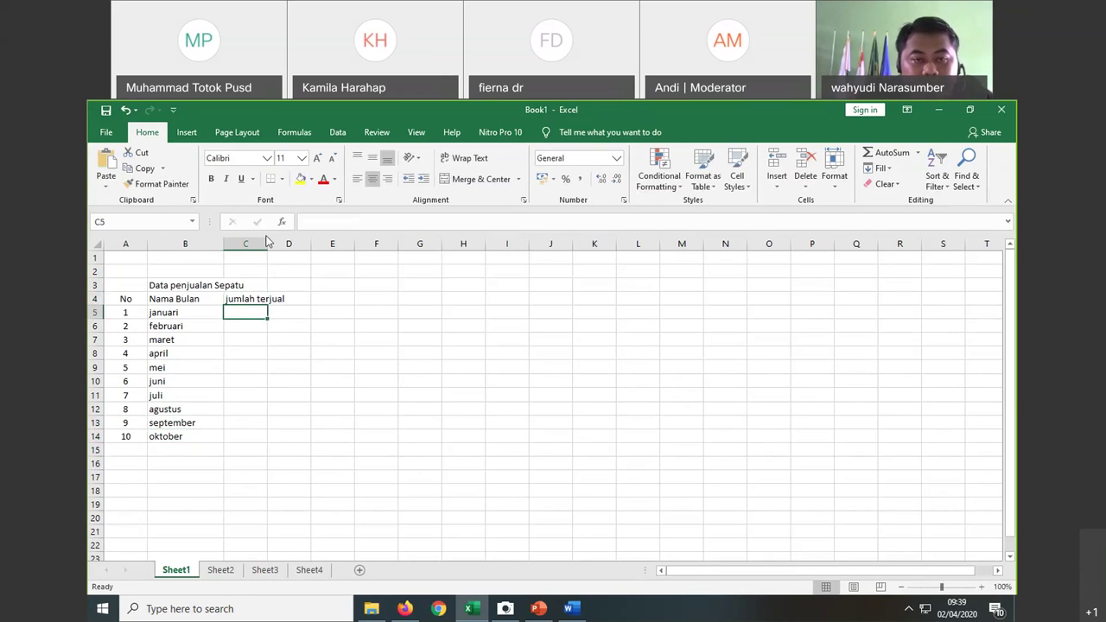
pyautogui.moveTo(267, 243); pyautogui.dragTo(291, 243)
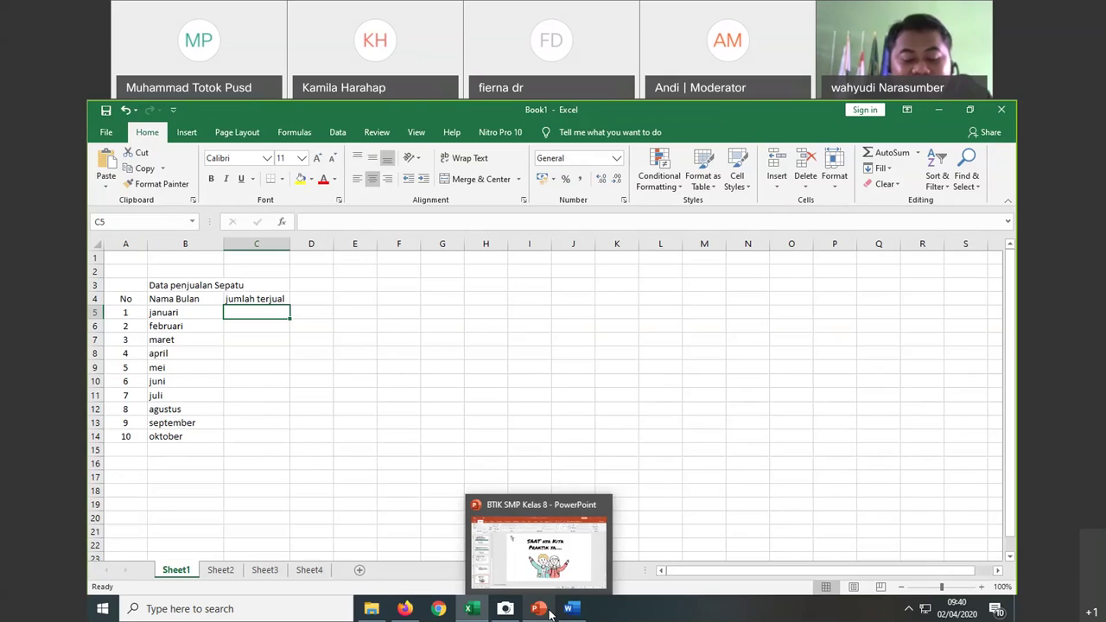
# Step: Enter sales of 250, 300, 345, 255 and 200 for januari through mei
pyautogui.write('250')
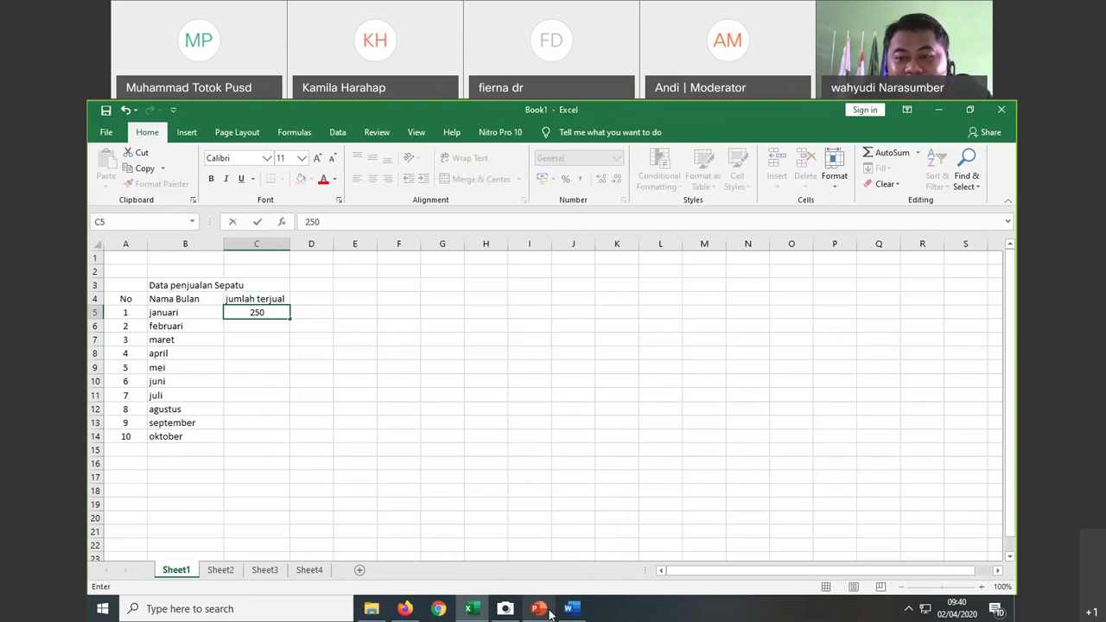
pyautogui.press('Return')
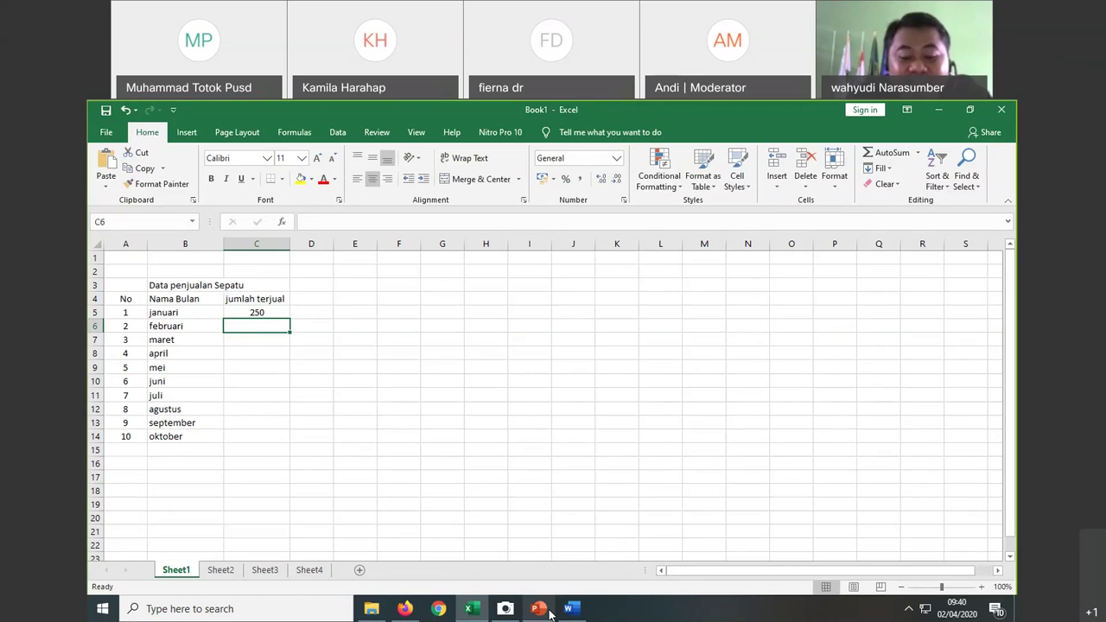
pyautogui.write('30')
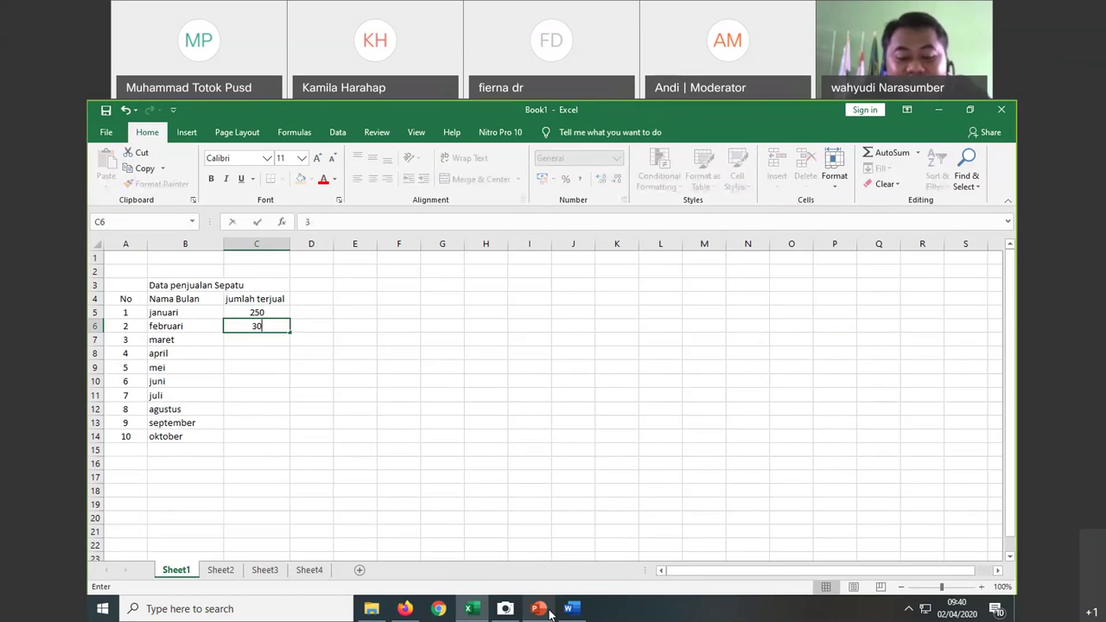
pyautogui.write('0')
pyautogui.press('Return')
pyautogui.write('345')
pyautogui.press('Return')
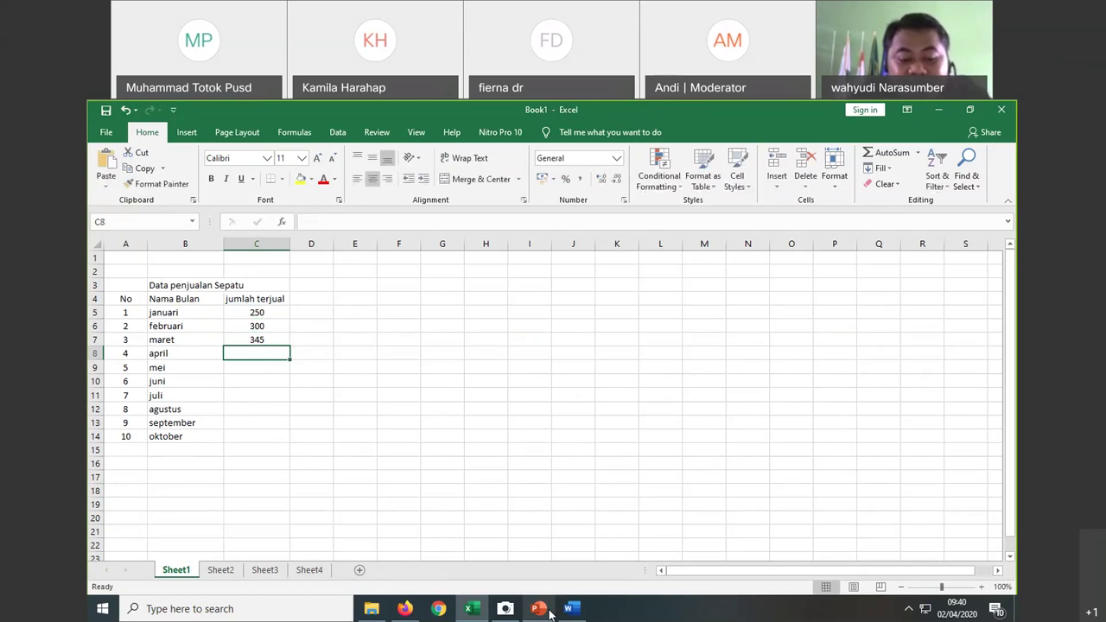
pyautogui.write('2')
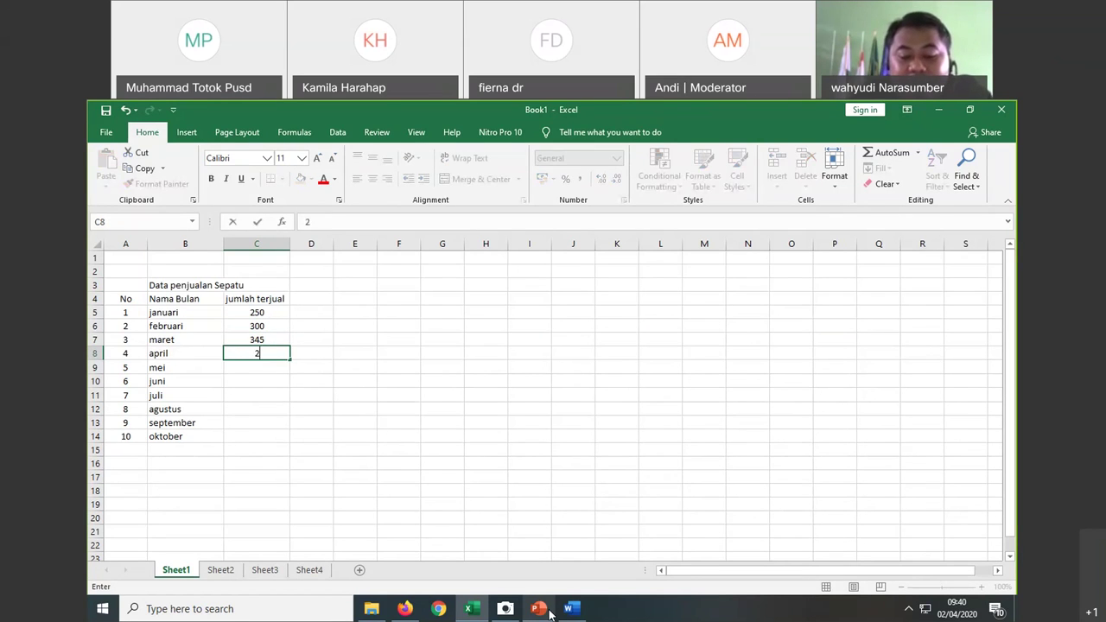
pyautogui.write('55')
pyautogui.press('Return')
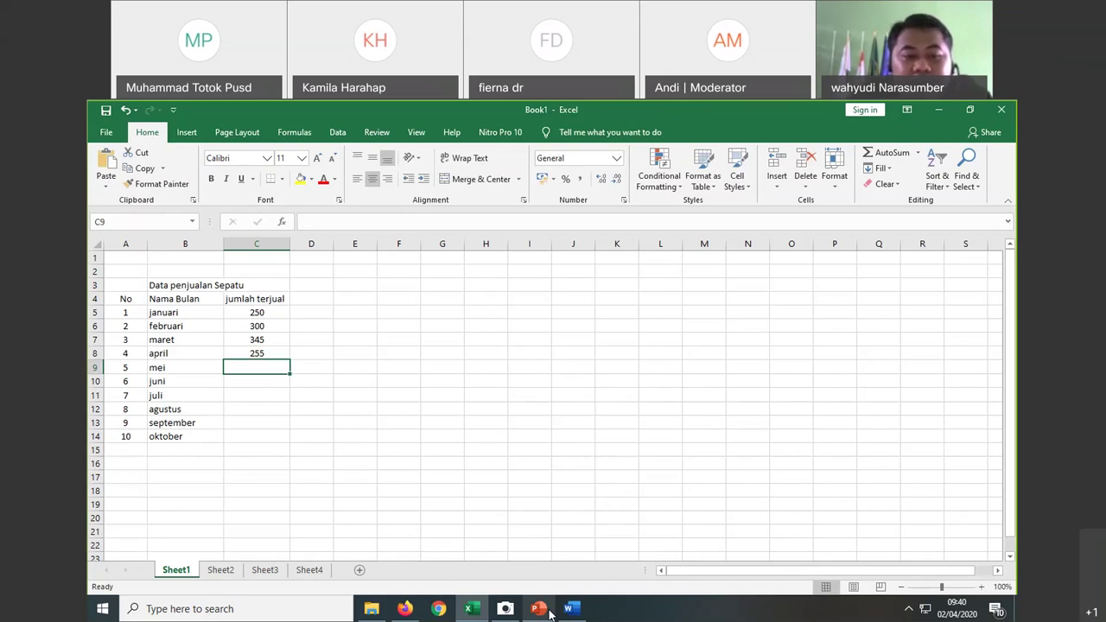
pyautogui.write('200')
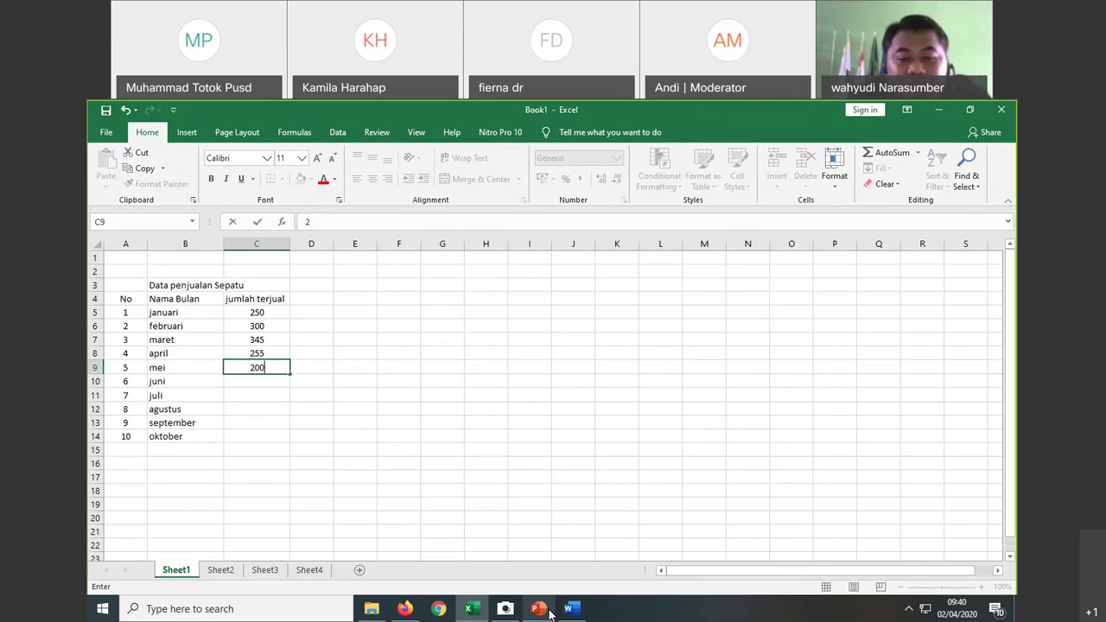
pyautogui.press('Return')
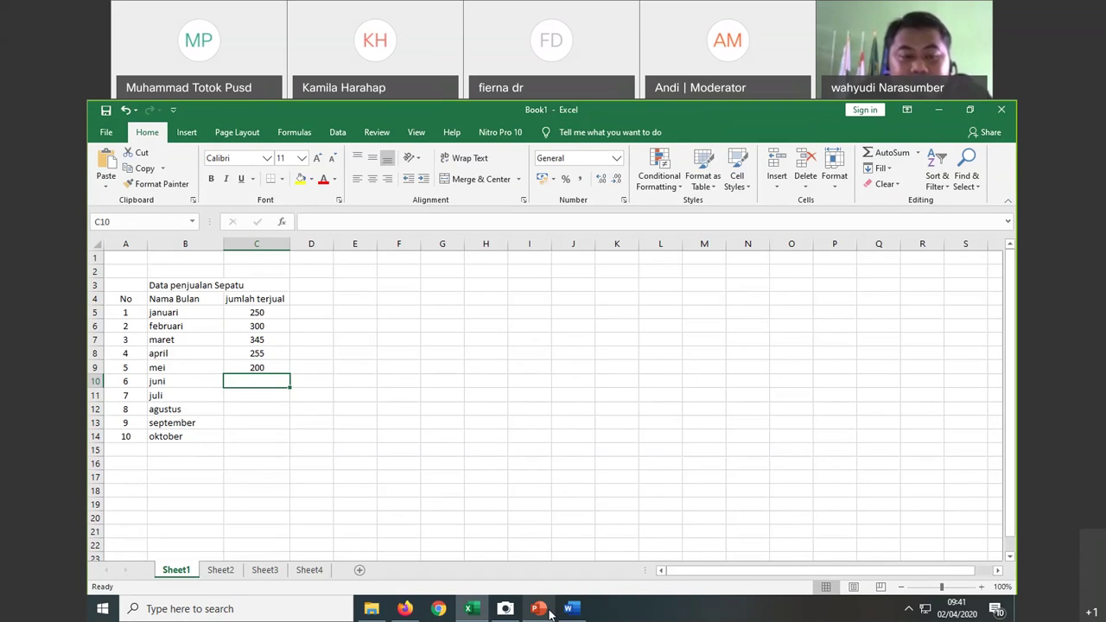
# Step: Enter sales of 150, 275, 300, 285 and 195 for juni through oktober
pyautogui.write('150')
pyautogui.press('Return')
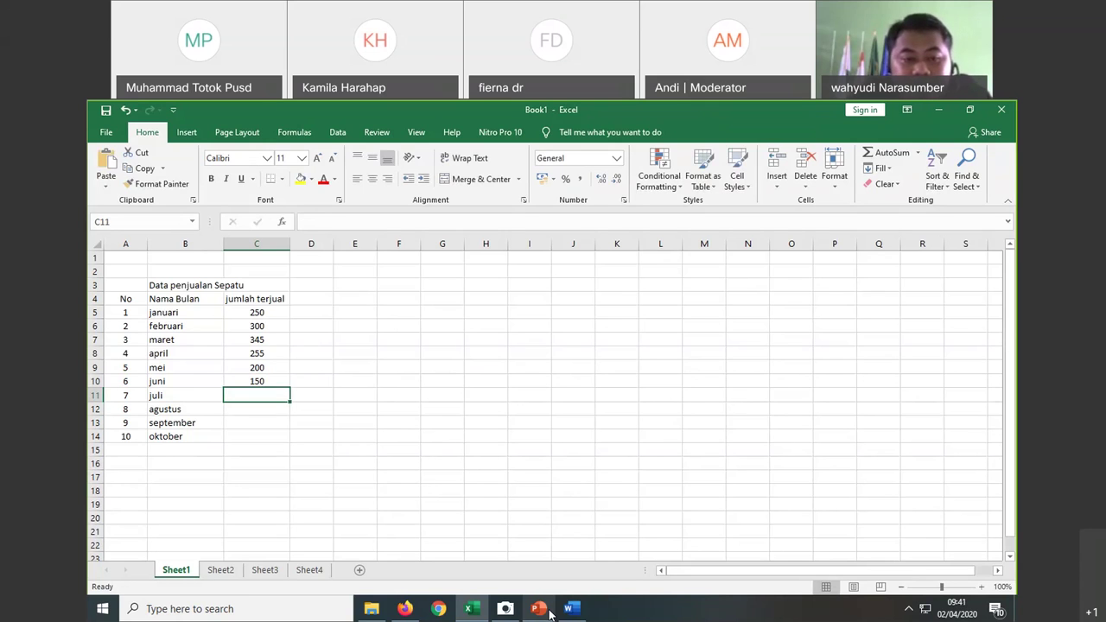
pyautogui.write('275')
pyautogui.press('Return')
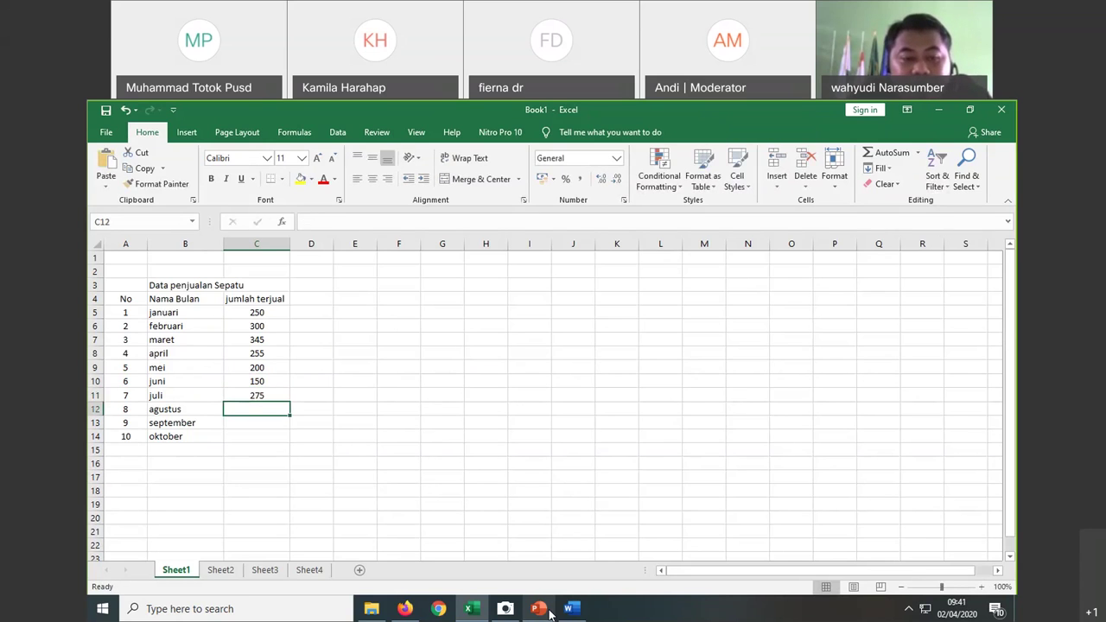
pyautogui.write('31')
pyautogui.press('BackSpace')
pyautogui.press('BackSpace')
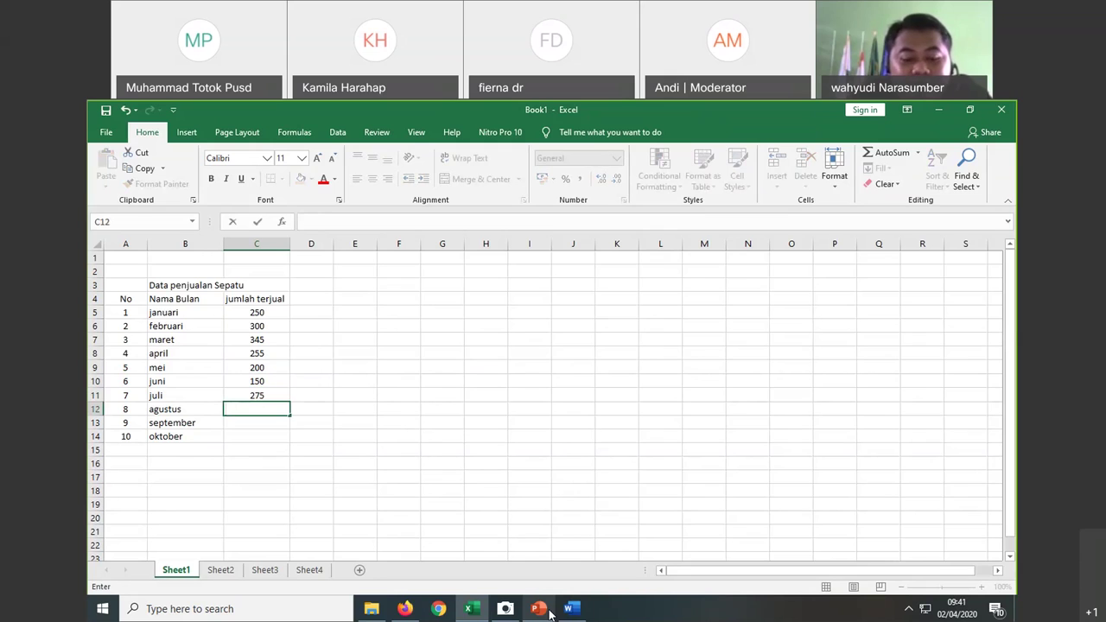
pyautogui.write('300')
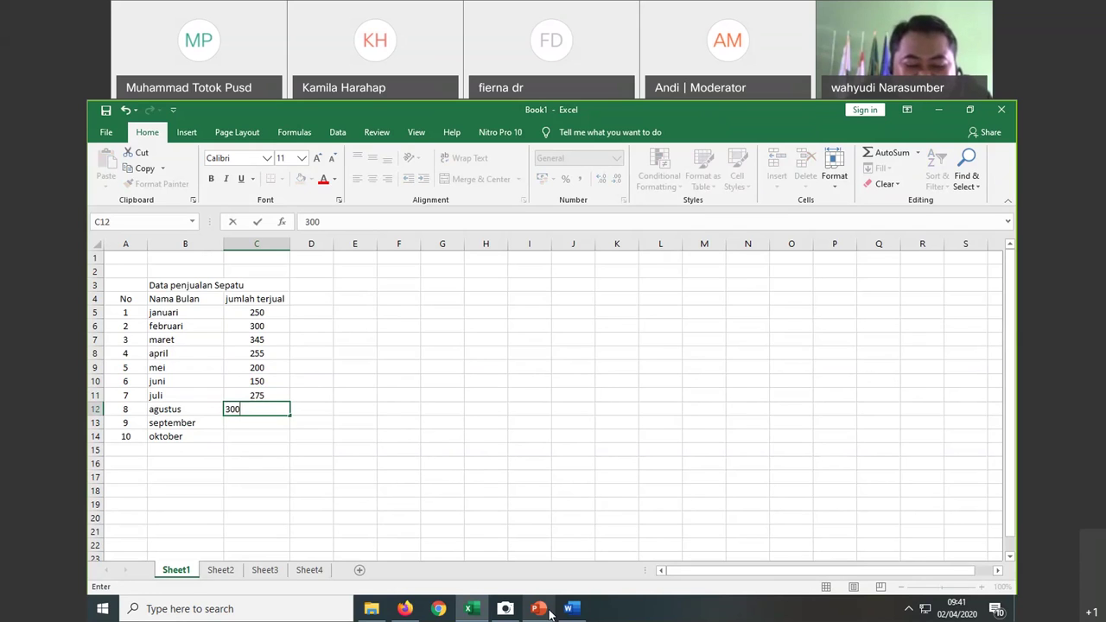
pyautogui.press('Return')
pyautogui.write('285')
pyautogui.press('Return')
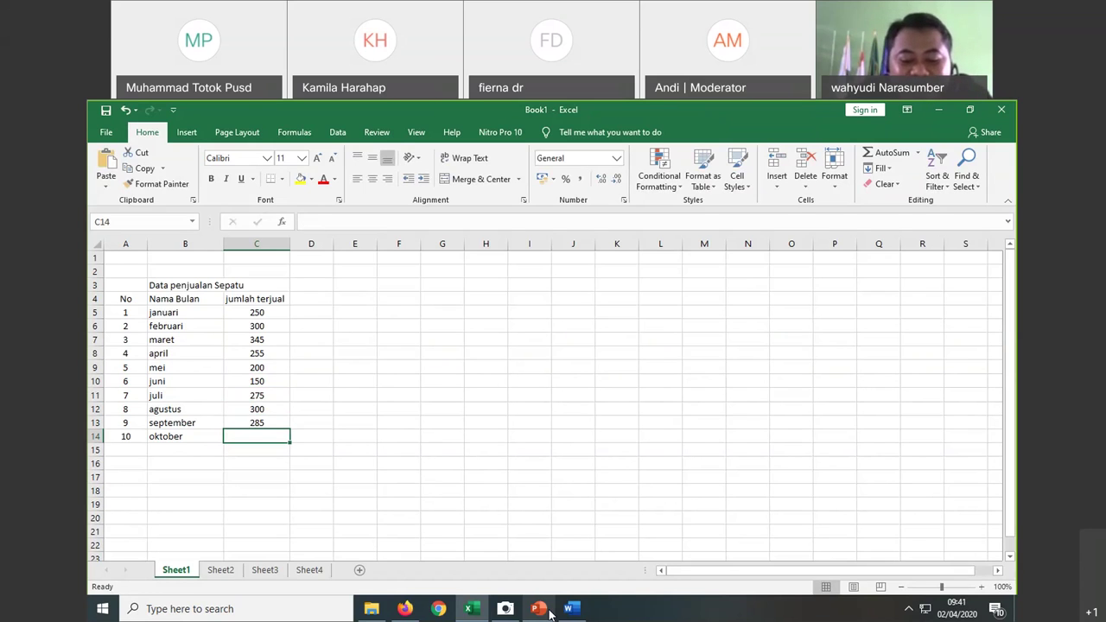
pyautogui.write('195')
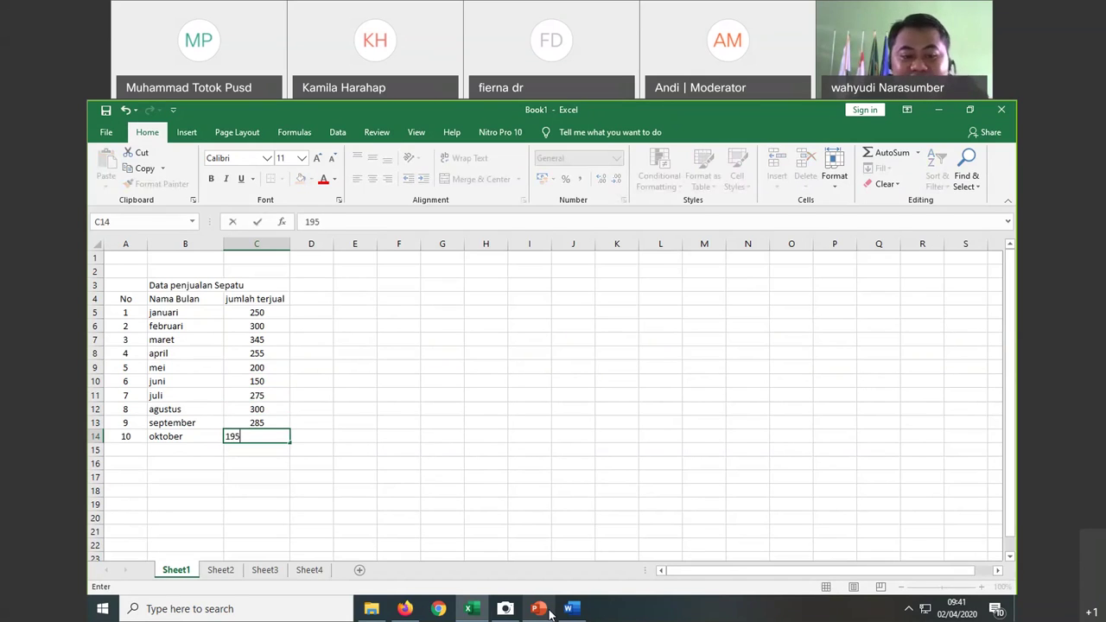
pyautogui.press('Return')
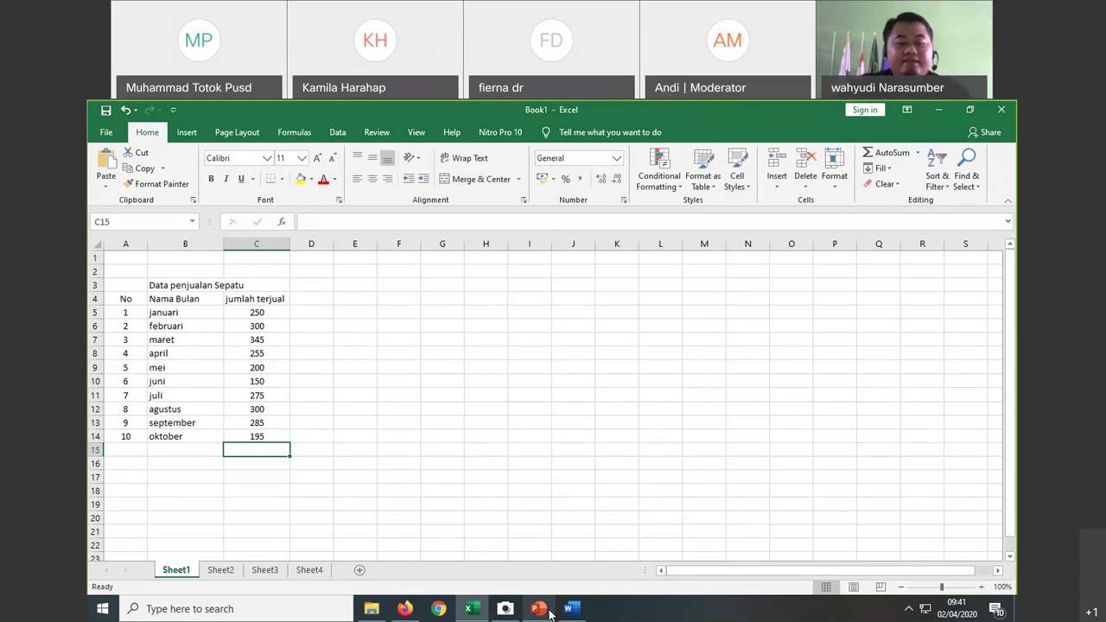
pyautogui.press('Right')
pyautogui.press('Right')
pyautogui.press('Right')
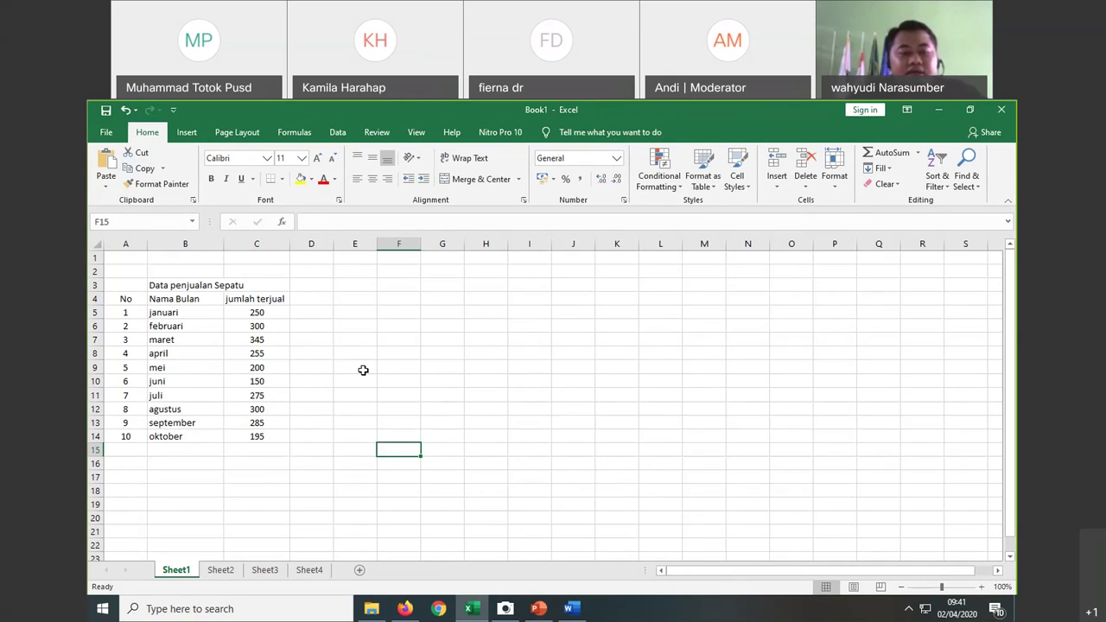
pyautogui.click(257, 312)
pyautogui.click(278, 437)
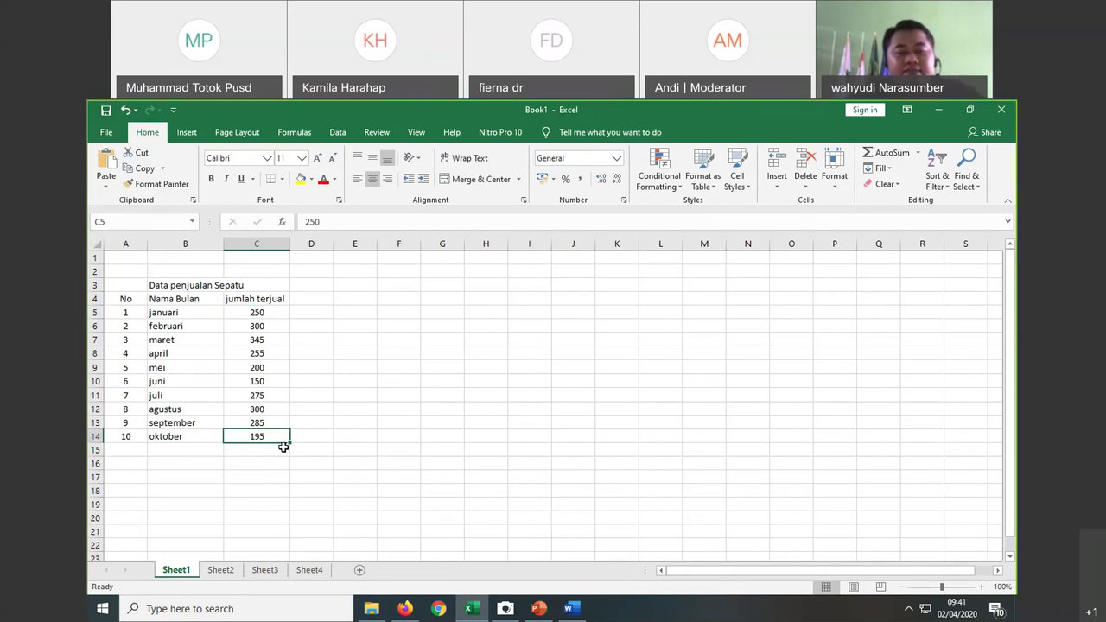
pyautogui.click(310, 298)
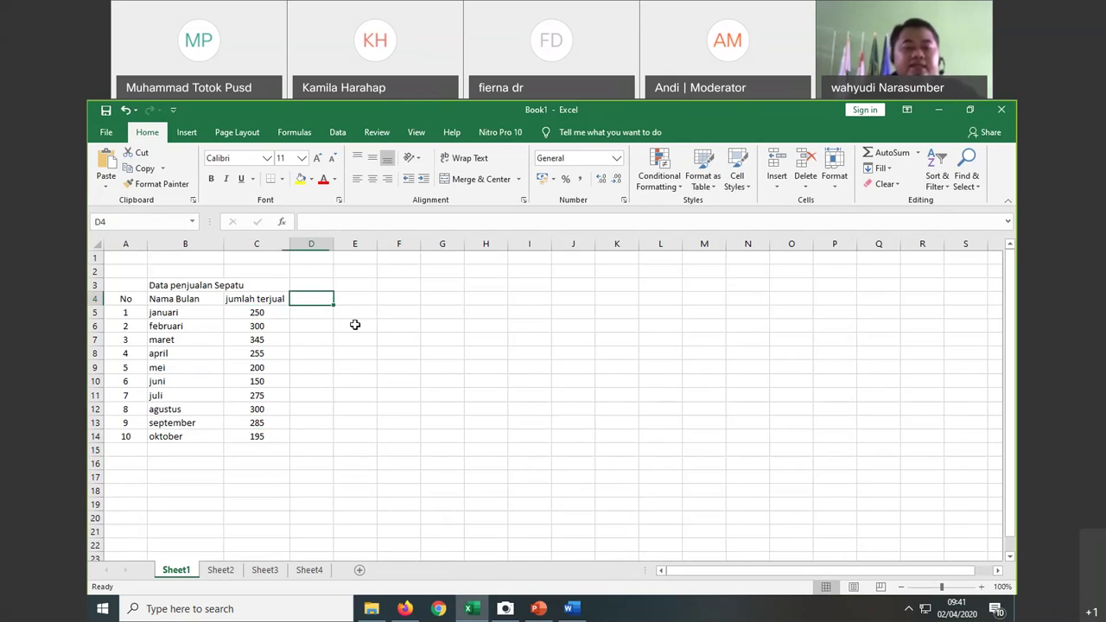
pyautogui.click(260, 316)
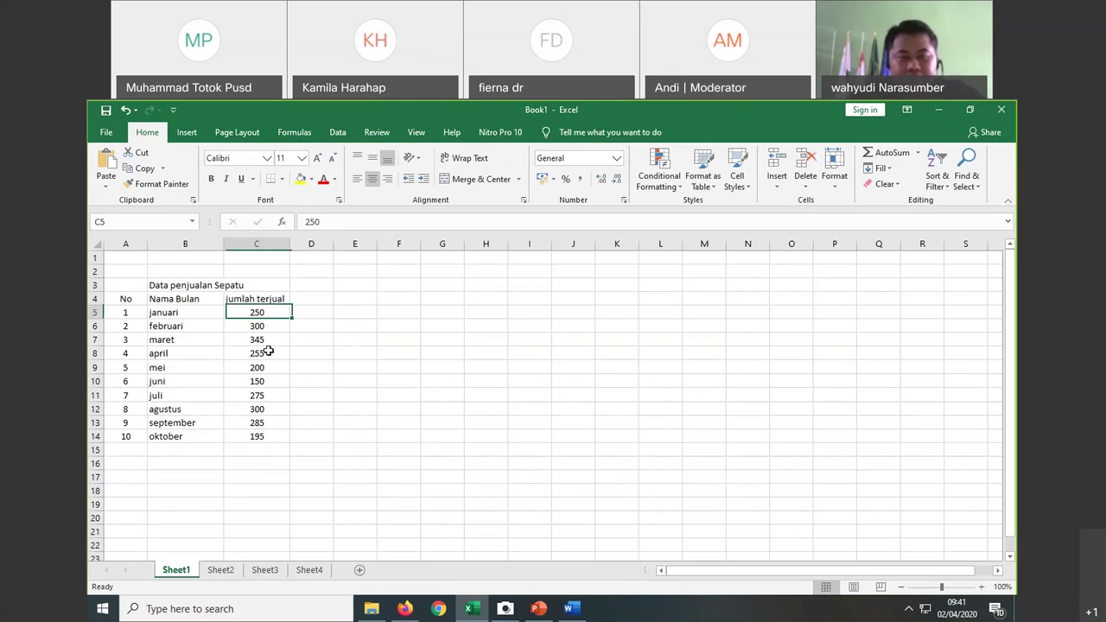
pyautogui.click(313, 298)
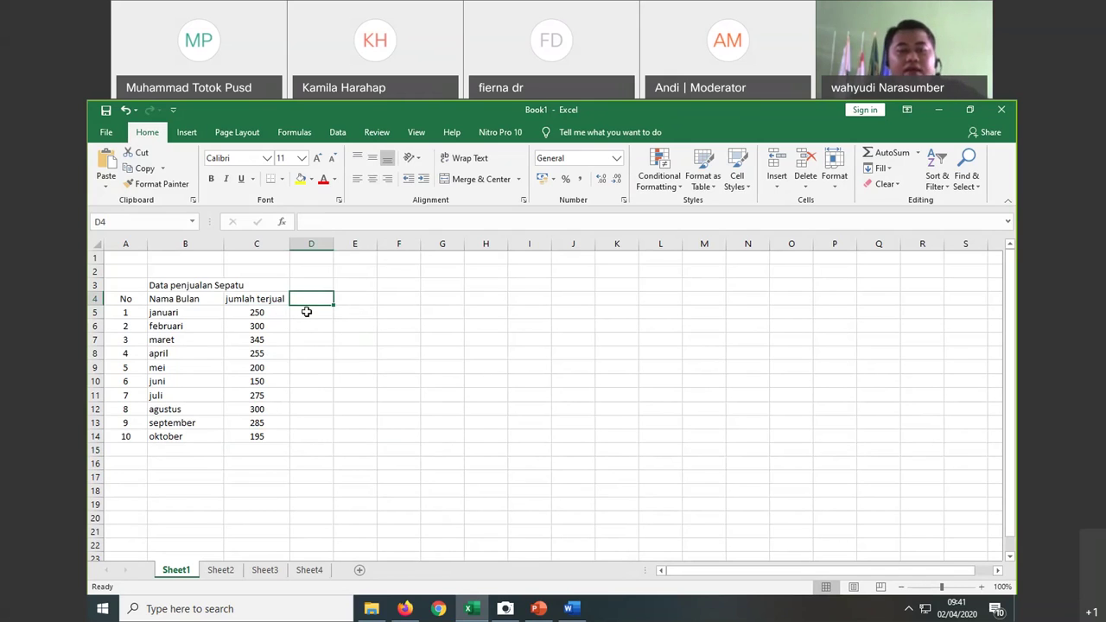
pyautogui.click(307, 311)
pyautogui.click(320, 299)
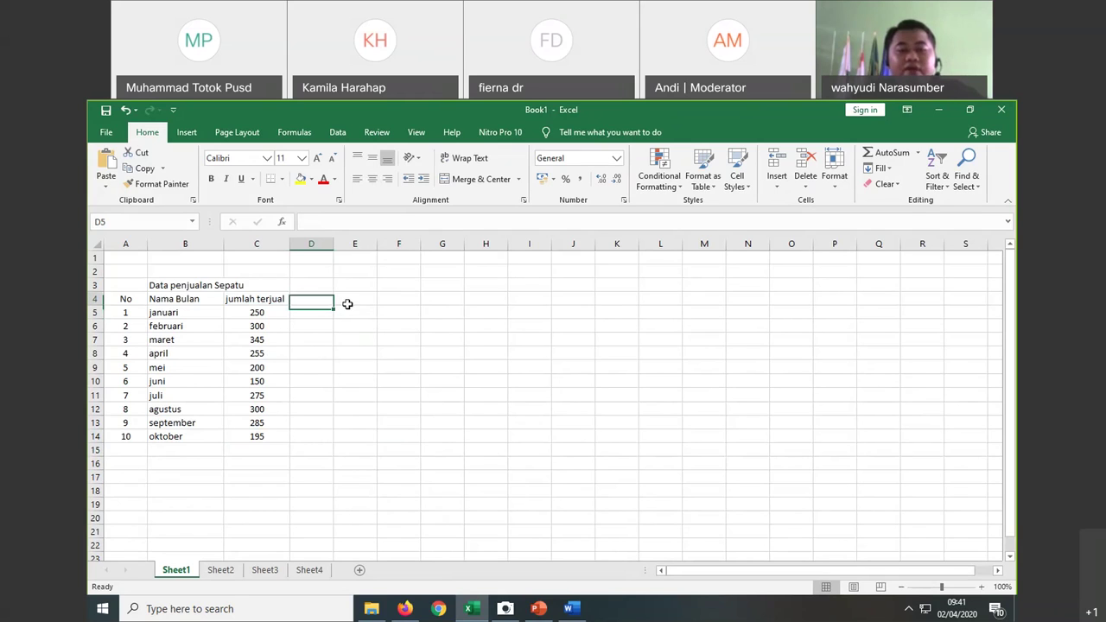
pyautogui.click(348, 303)
pyautogui.click(321, 299)
pyautogui.click(382, 302)
pyautogui.click(354, 299)
pyautogui.click(316, 299)
pyautogui.click(437, 325)
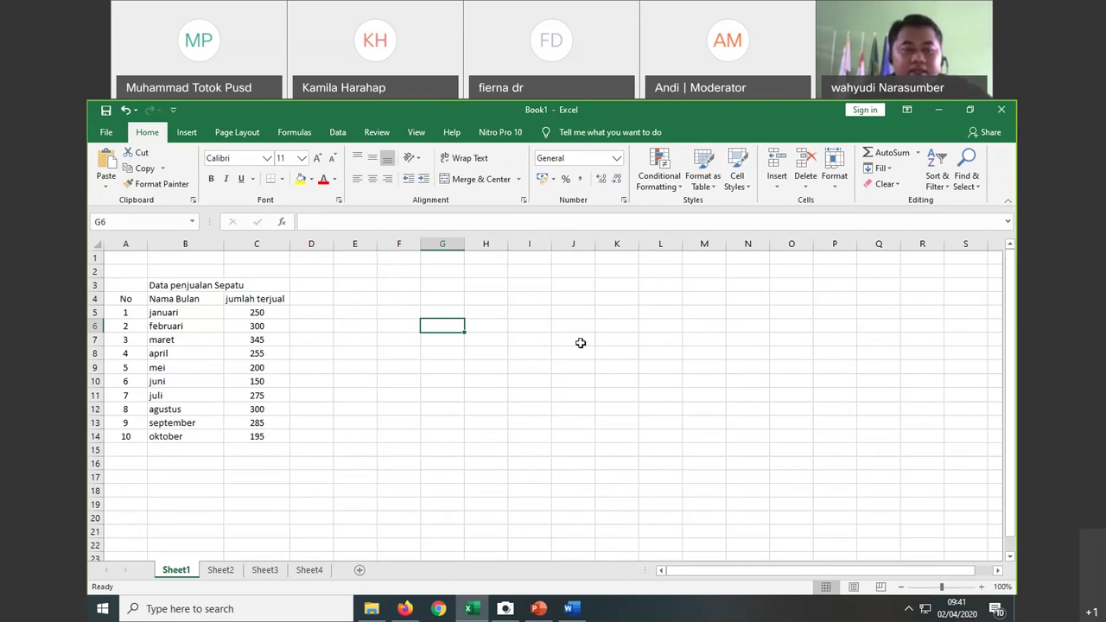
pyautogui.click(354, 395)
pyautogui.click(354, 285)
pyautogui.click(328, 285)
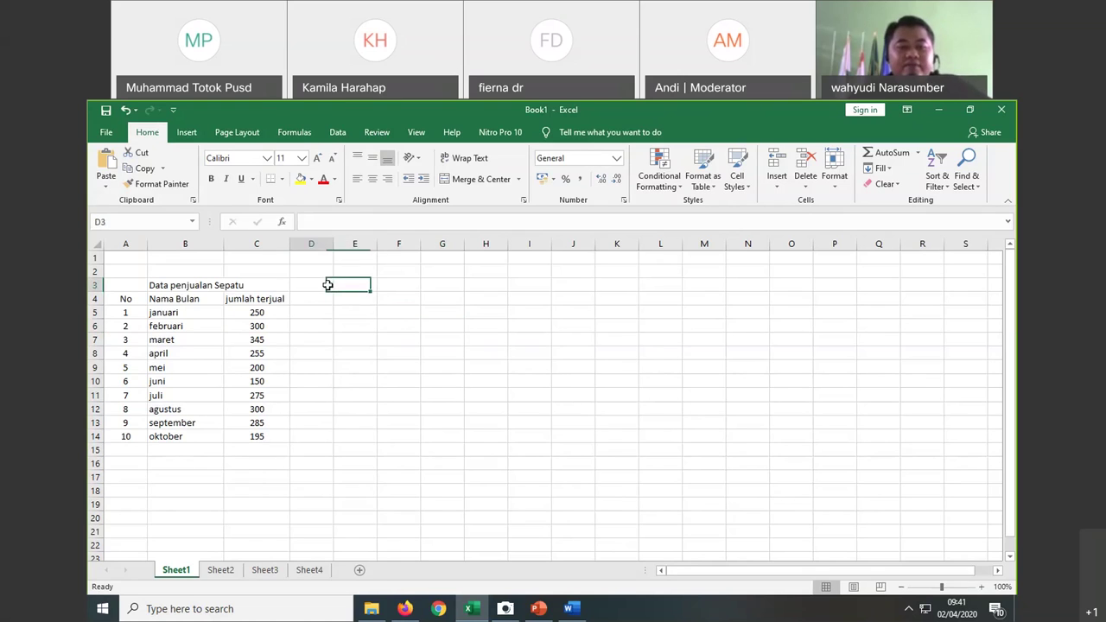
pyautogui.click(345, 343)
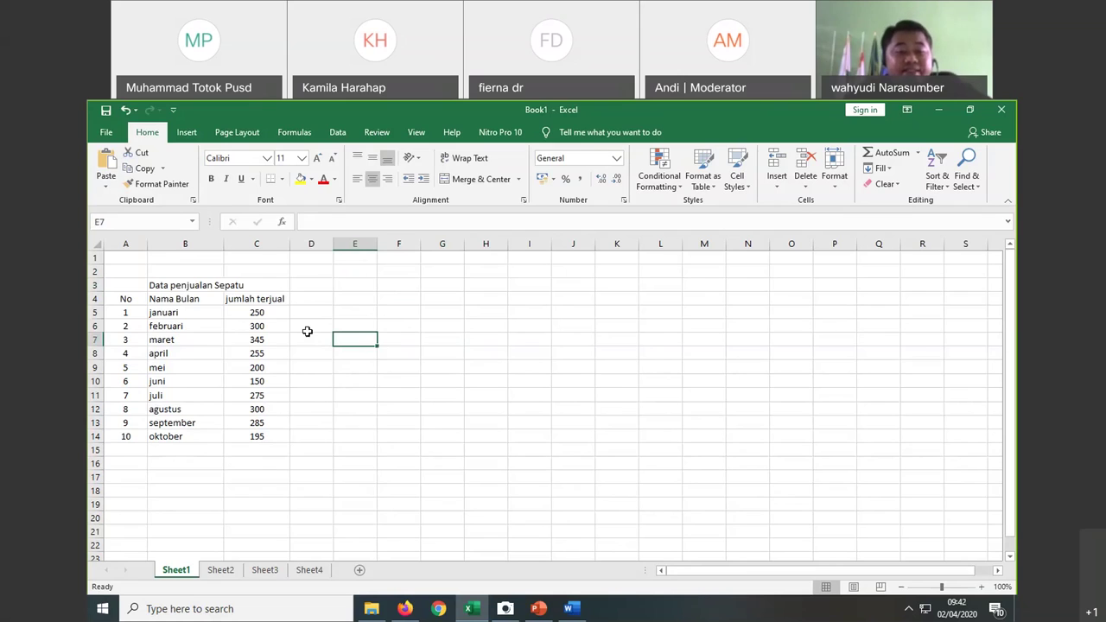
# Step: Select A3:C3 and apply Merge & Center to the 'Data penjualan Sepatu' title
pyautogui.click(131, 287)
pyautogui.moveTo(132, 286); pyautogui.dragTo(271, 281)
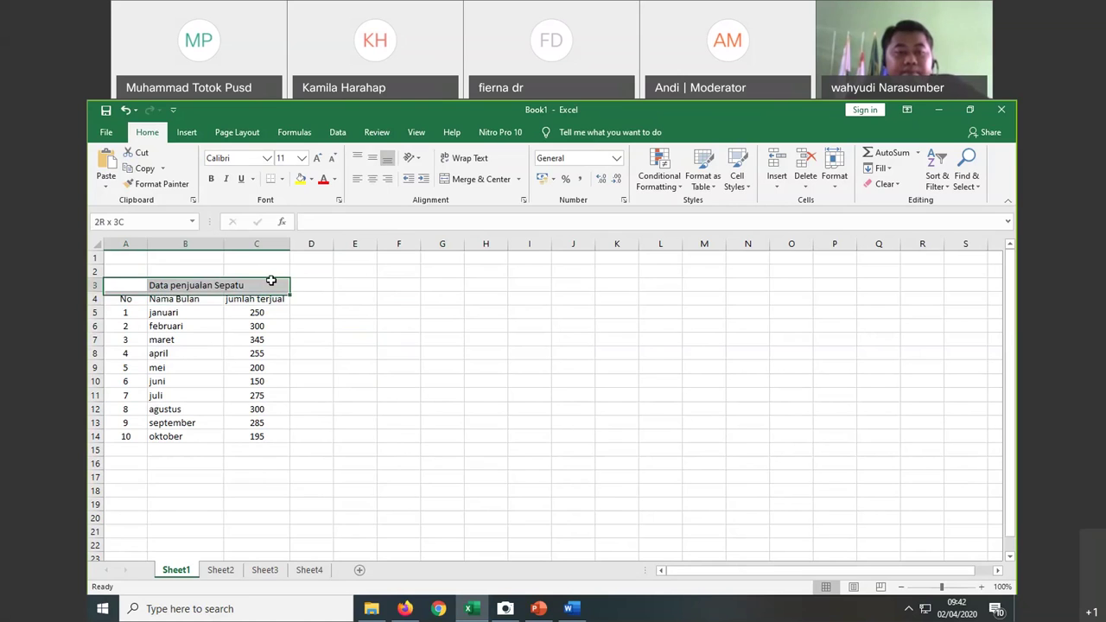
pyautogui.moveTo(271, 281); pyautogui.dragTo(246, 284)
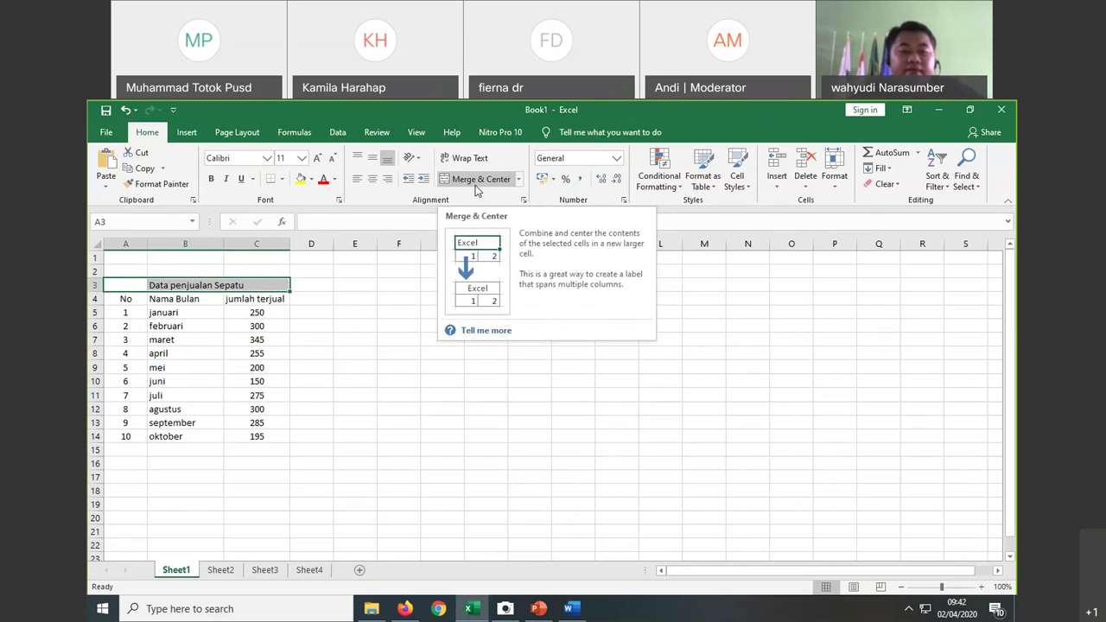
pyautogui.click(474, 184)
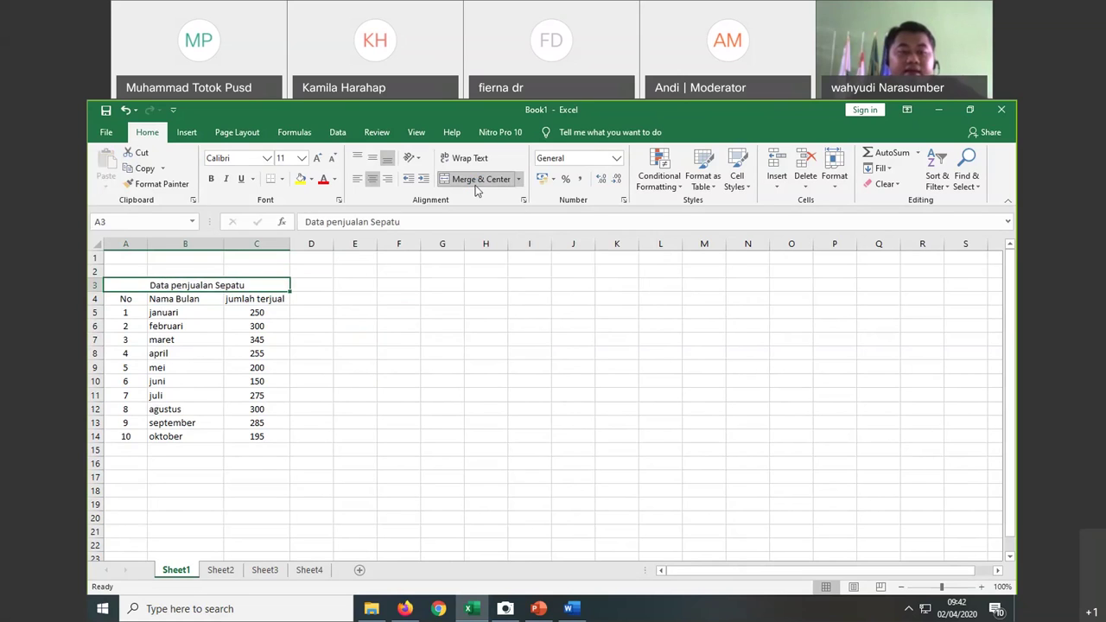
pyautogui.click(213, 288)
pyautogui.moveTo(213, 288); pyautogui.dragTo(282, 287)
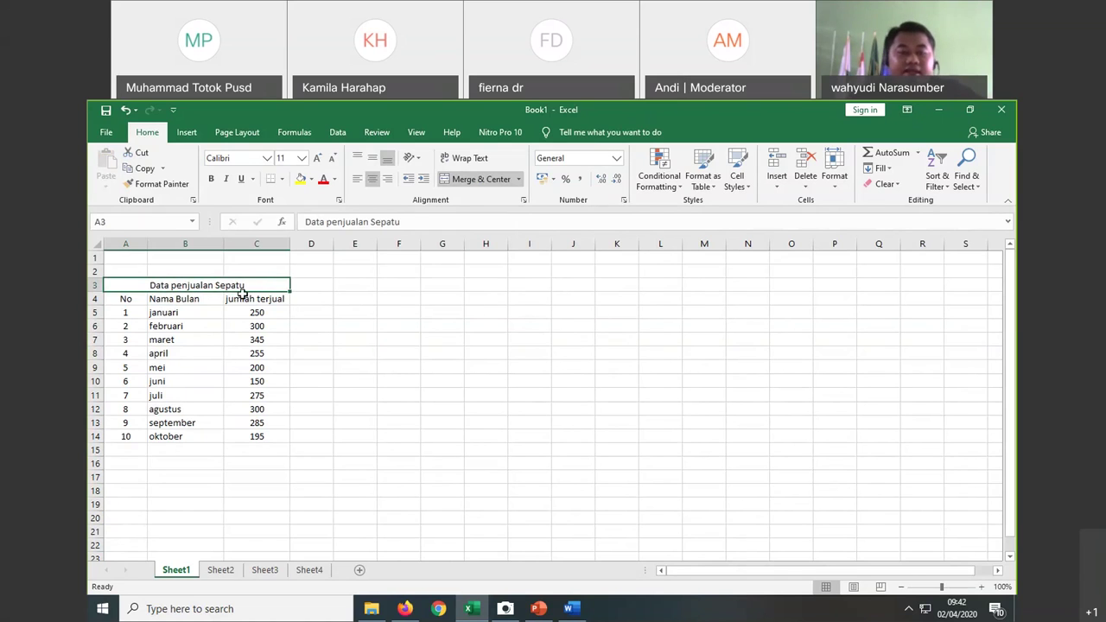
pyautogui.click(432, 461)
# Step: Drag-select the table range A4:C14, from the No header down to 195
pyautogui.click(198, 288)
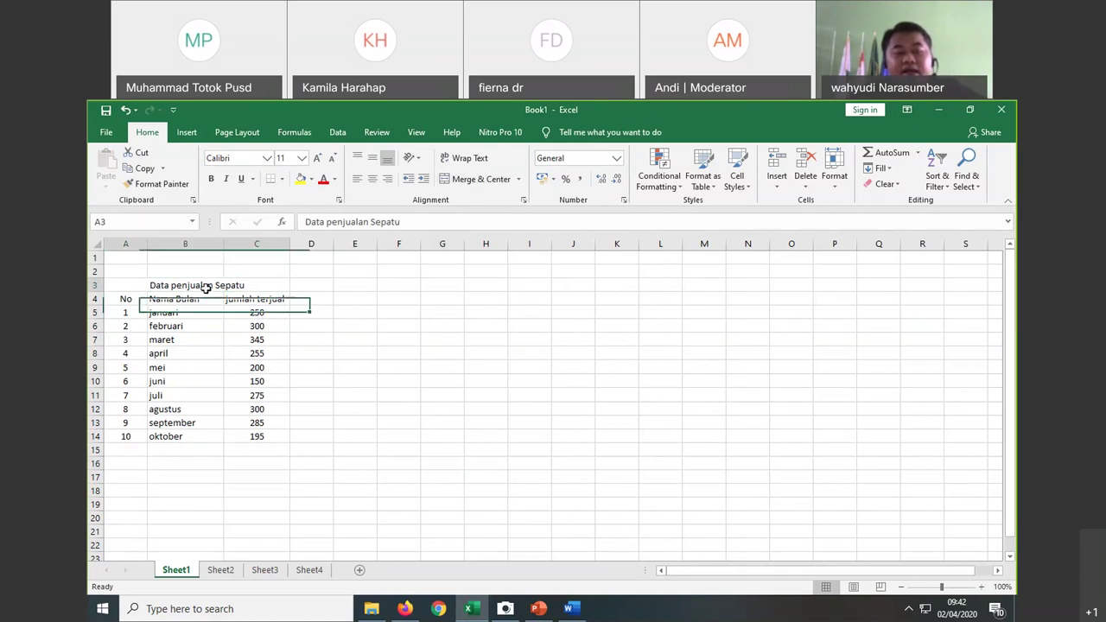
pyautogui.click(393, 350)
pyautogui.click(126, 286)
pyautogui.click(126, 300)
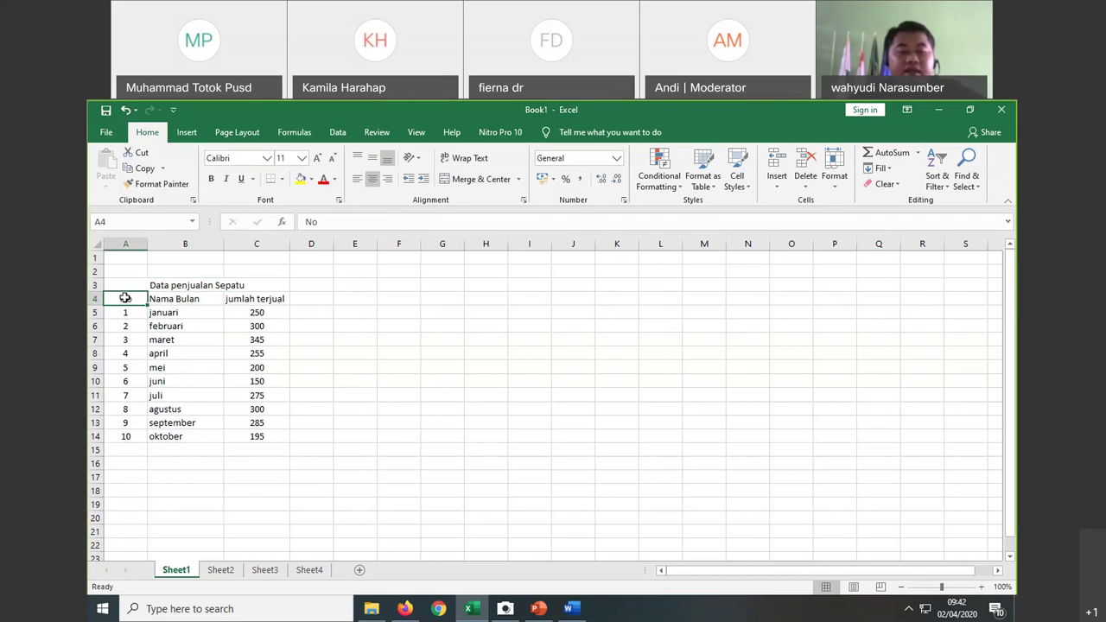
pyautogui.moveTo(125, 297); pyautogui.dragTo(272, 435)
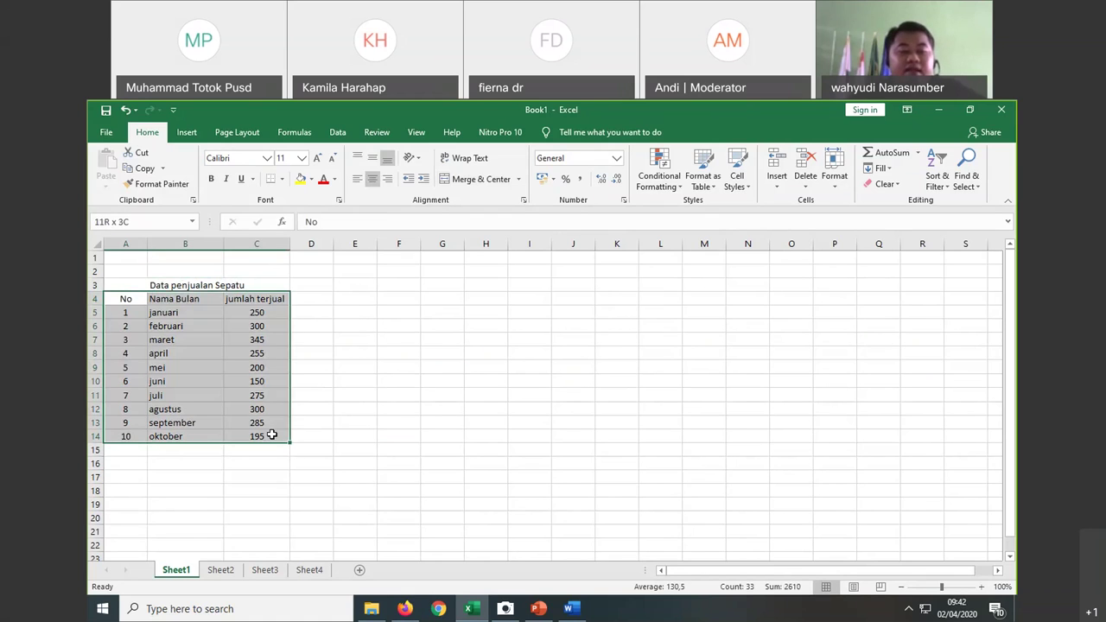
pyautogui.click(399, 422)
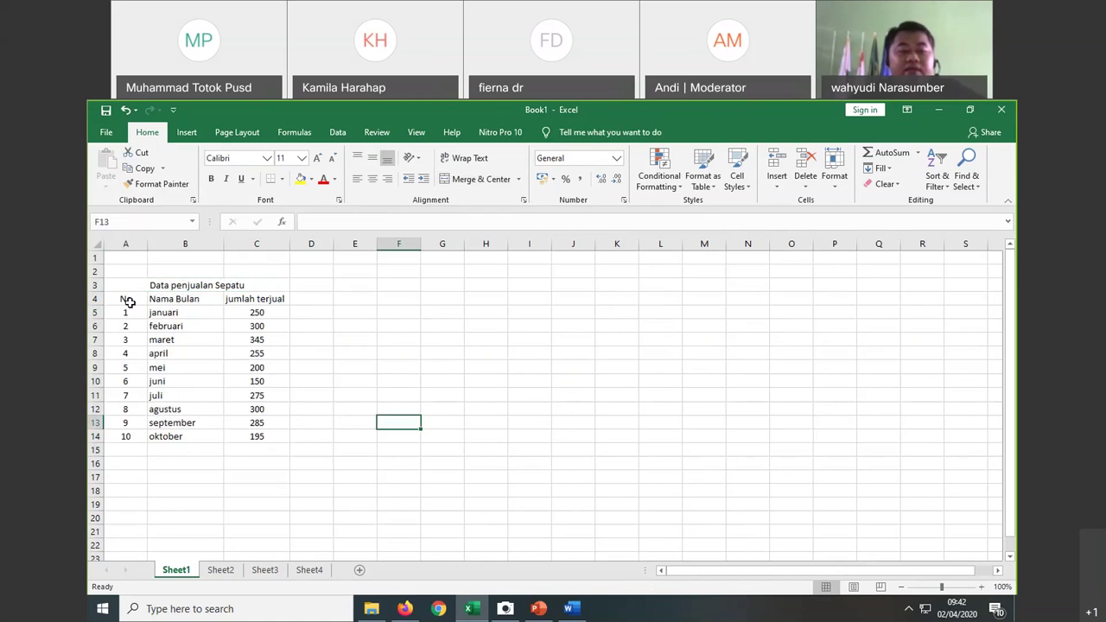
pyautogui.moveTo(127, 301)
pyautogui.mouseDown()
pyautogui.moveTo(253, 324)
pyautogui.moveTo(277, 433)
pyautogui.mouseUp()
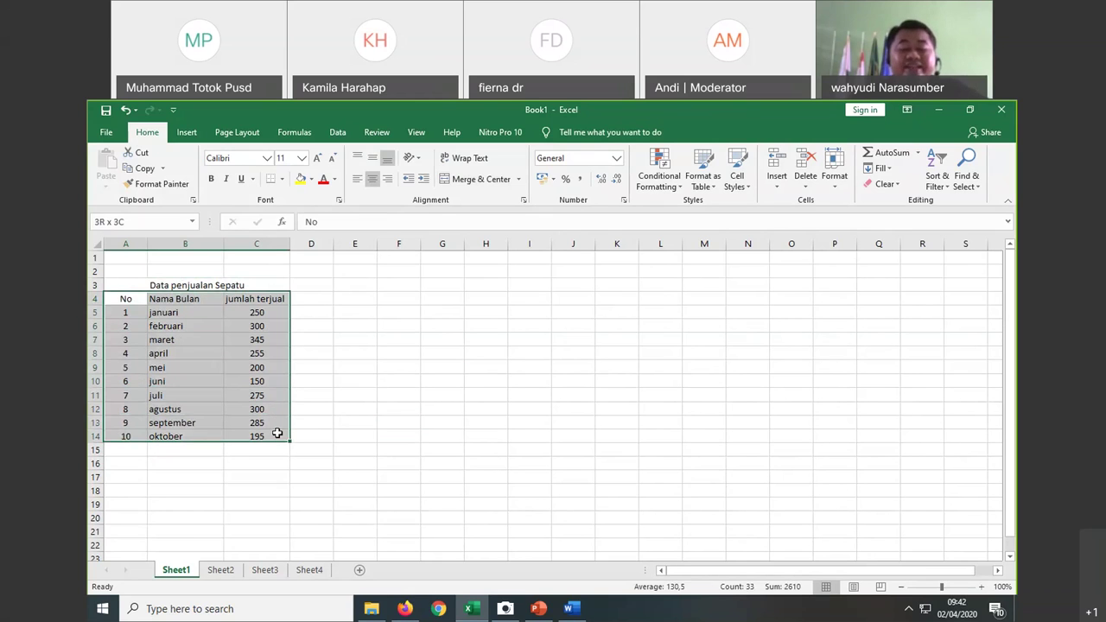
pyautogui.click(400, 395)
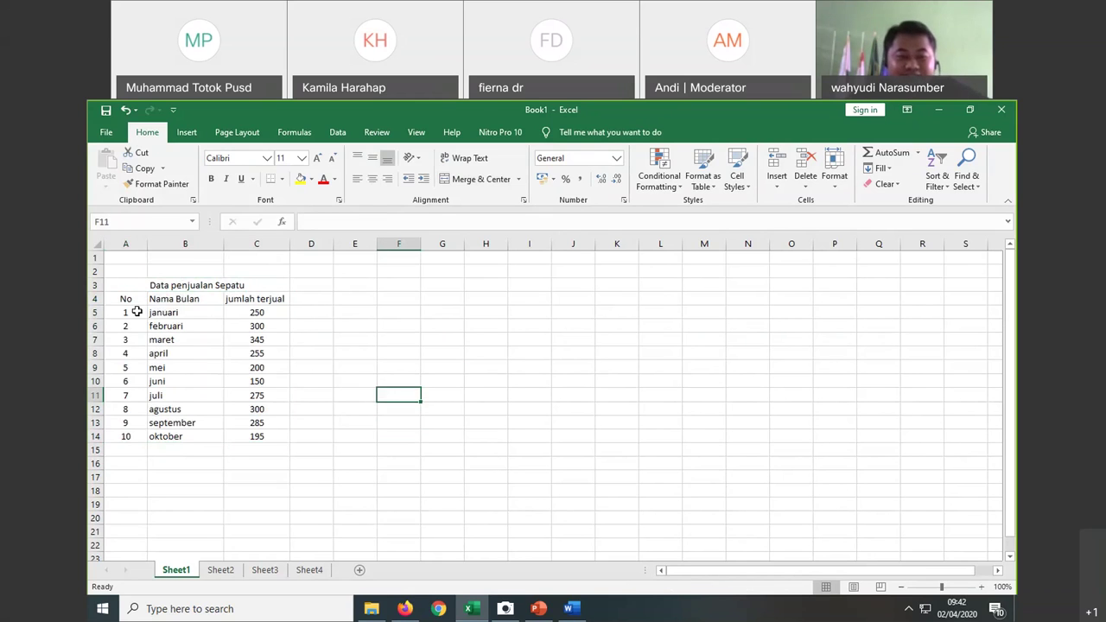
pyautogui.click(399, 381)
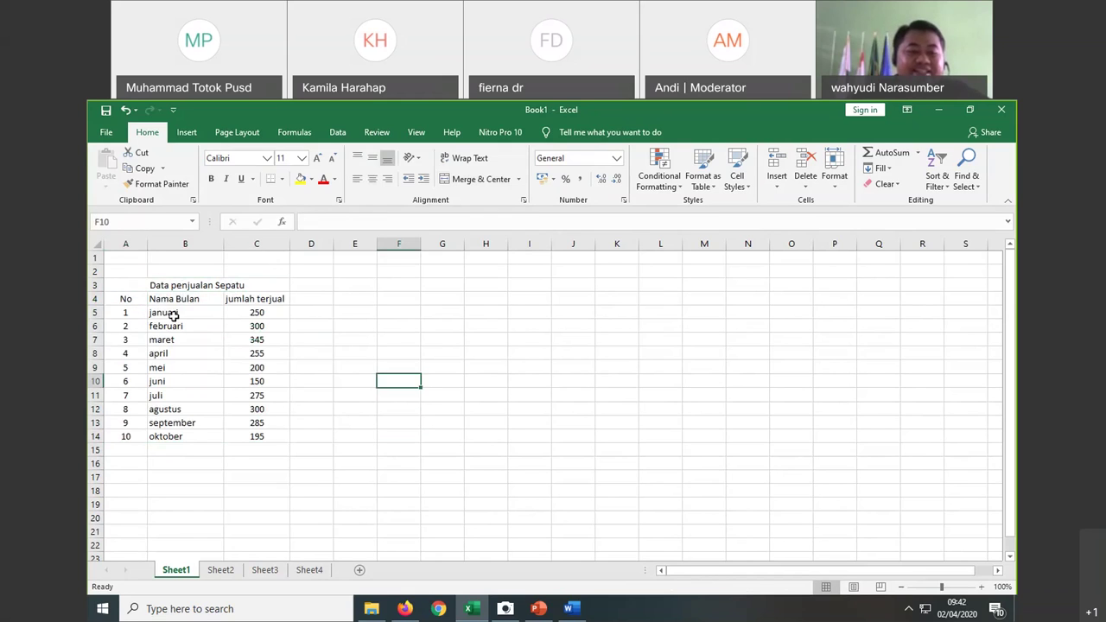
pyautogui.click(135, 301)
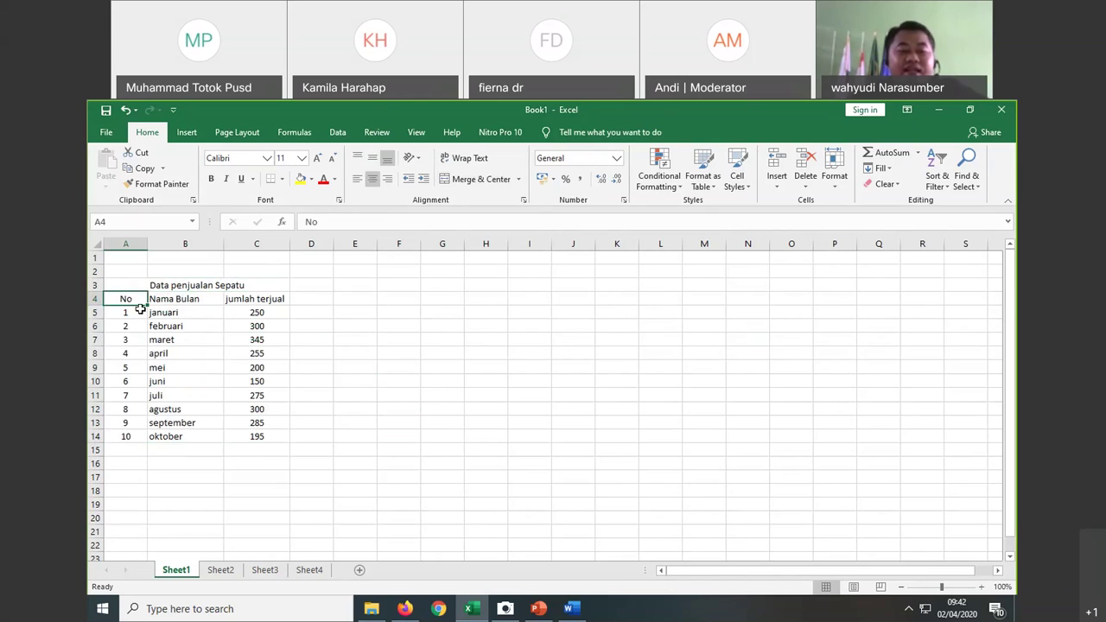
pyautogui.moveTo(140, 309); pyautogui.dragTo(265, 432)
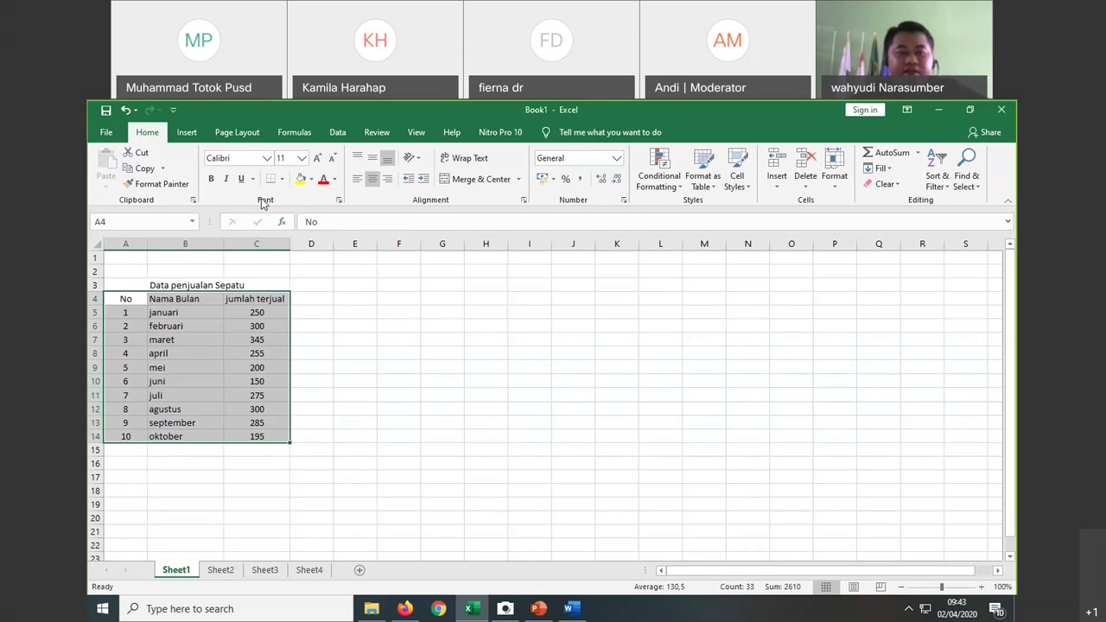
# Step: Apply All Borders to every cell of the table A4:C14
pyautogui.click(282, 180)
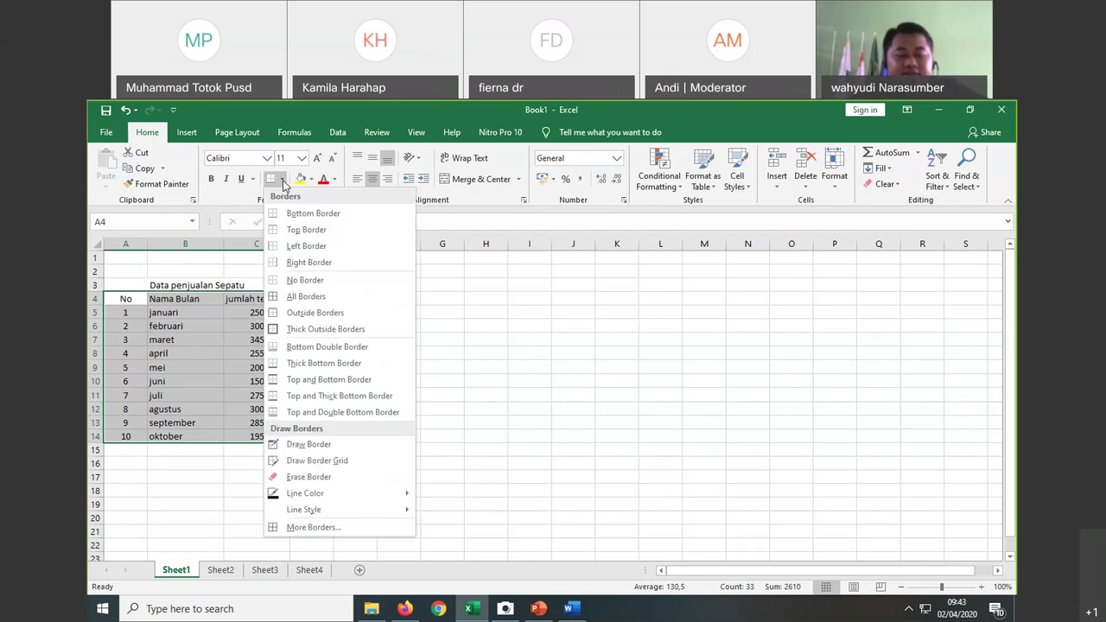
pyautogui.click(341, 296)
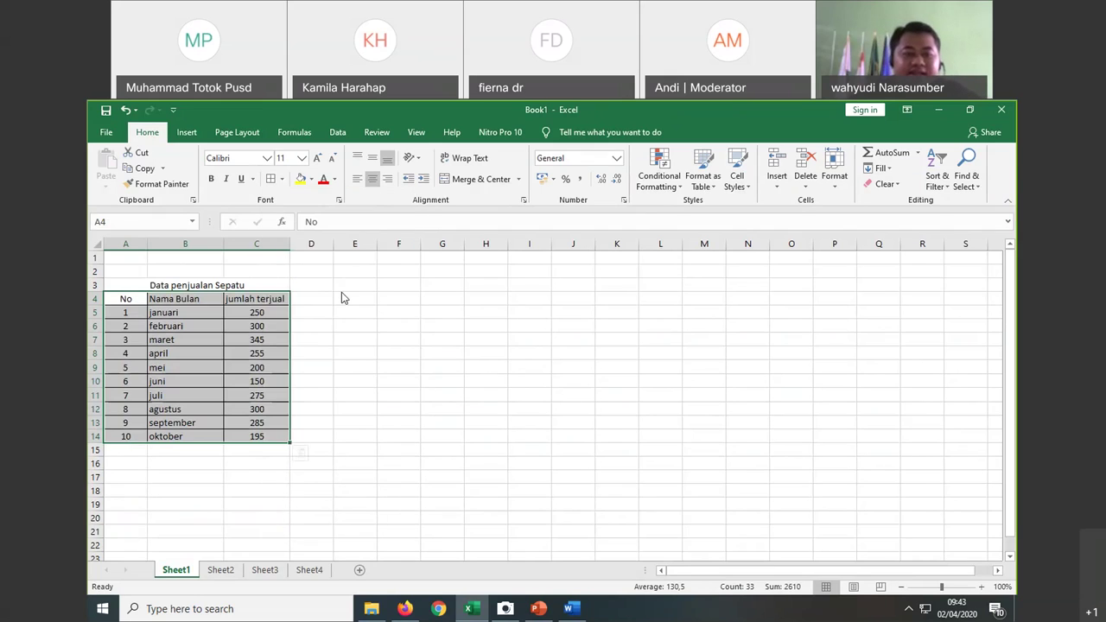
pyautogui.click(403, 430)
# Step: Widen Nama Bulan, narrow No, and narrow jumlah terjual to 134 pixels
pyautogui.click(277, 353)
pyautogui.moveTo(290, 244); pyautogui.dragTo(366, 259)
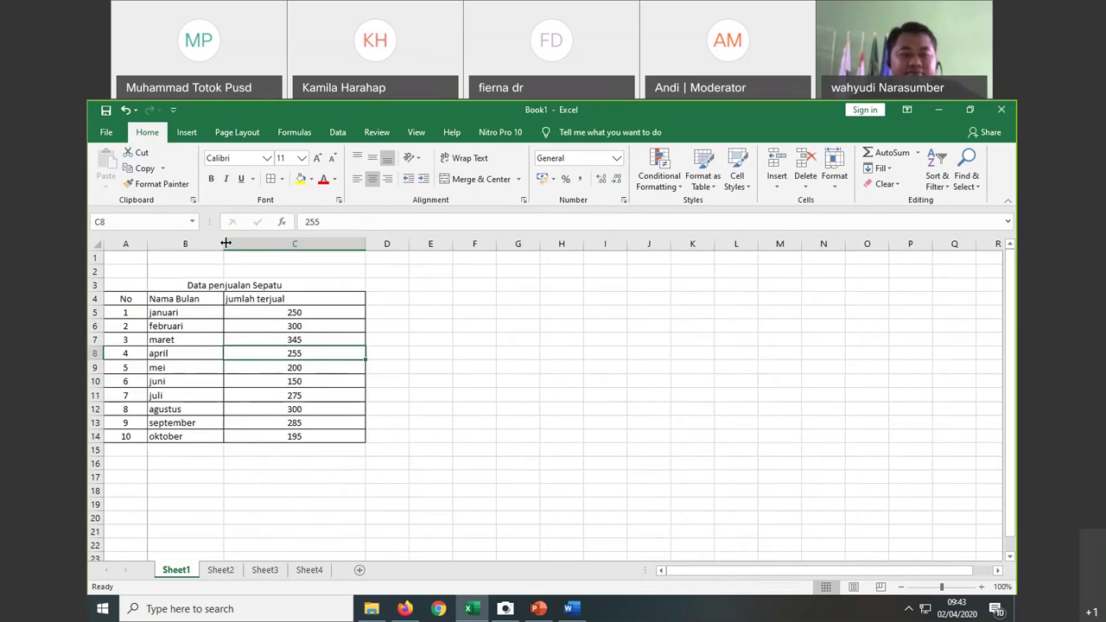
pyautogui.moveTo(225, 244); pyautogui.dragTo(251, 244)
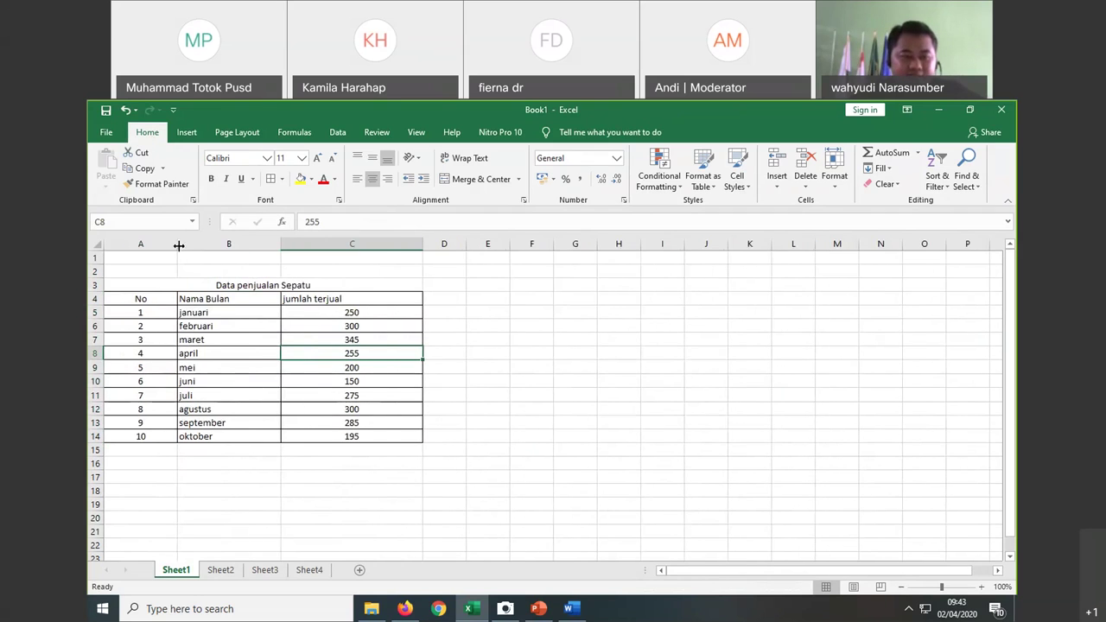
pyautogui.moveTo(164, 248); pyautogui.dragTo(148, 251)
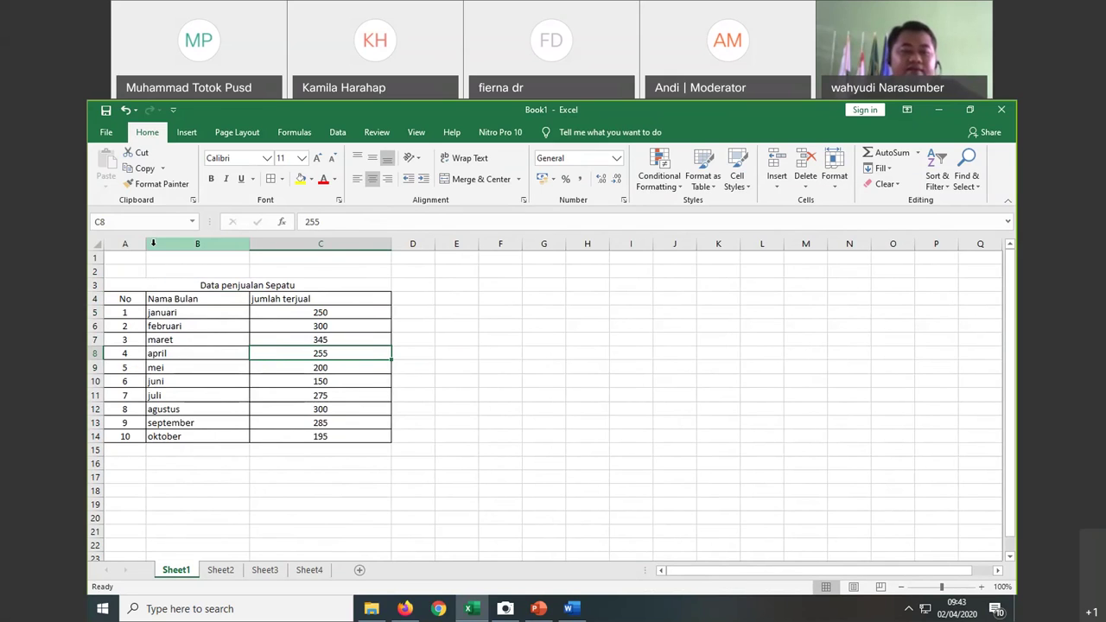
pyautogui.moveTo(390, 244); pyautogui.dragTo(341, 248)
# Step: Centre the jumlah terjual header in C4 and make the merged Data penjualan Sepatu title bold
pyautogui.press('Up')
pyautogui.press('Up')
pyautogui.press('Up')
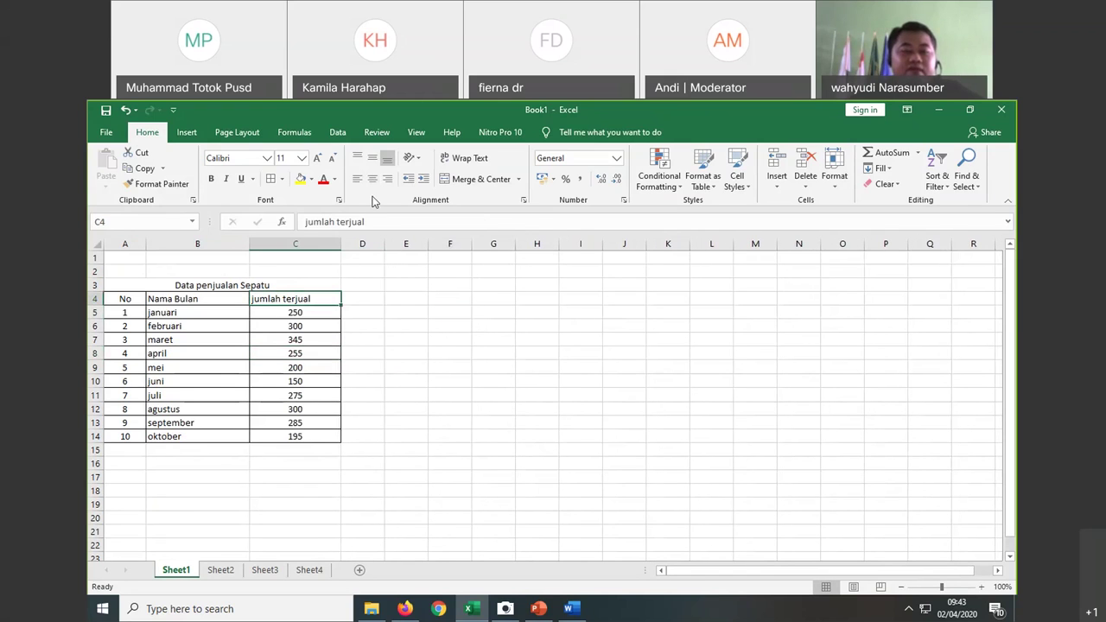
pyautogui.click(372, 178)
pyautogui.click(223, 286)
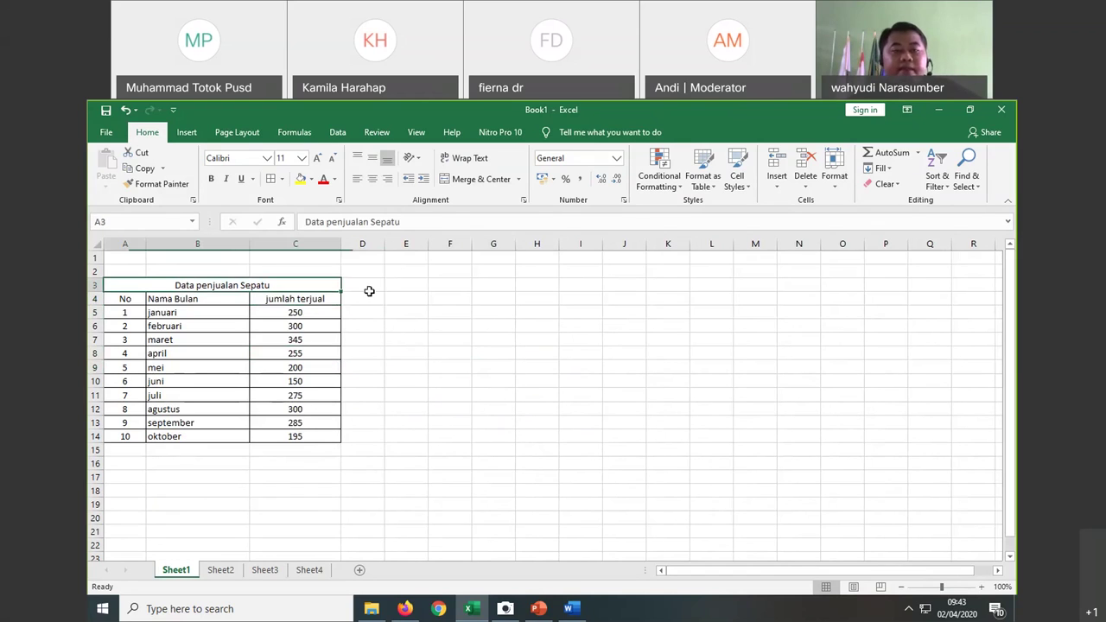
pyautogui.click(211, 178)
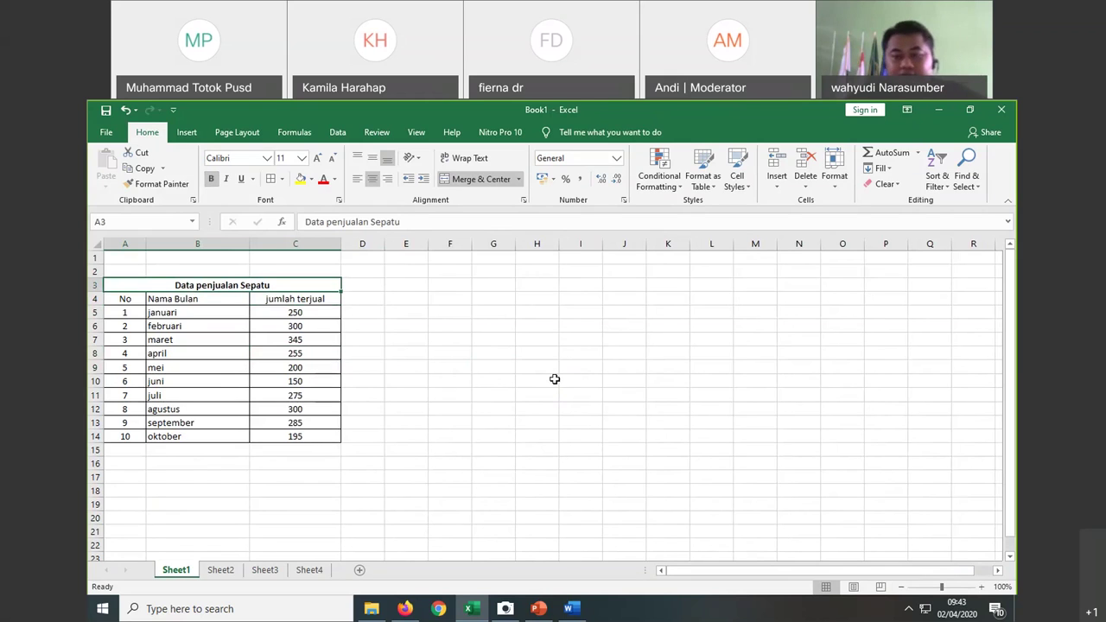
pyautogui.click(476, 375)
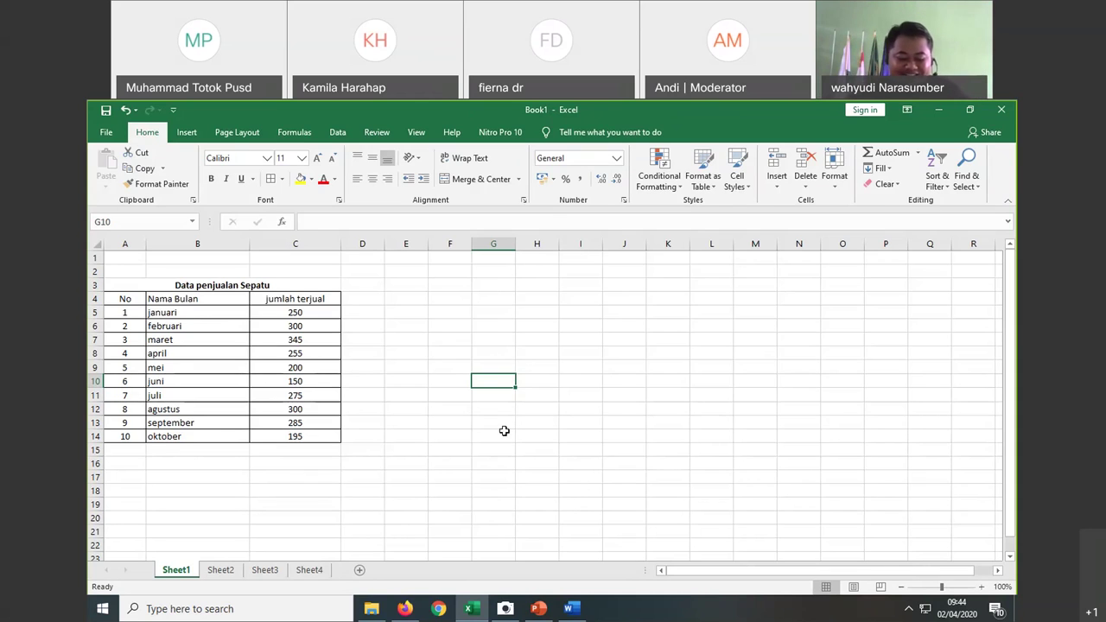
pyautogui.click(486, 476)
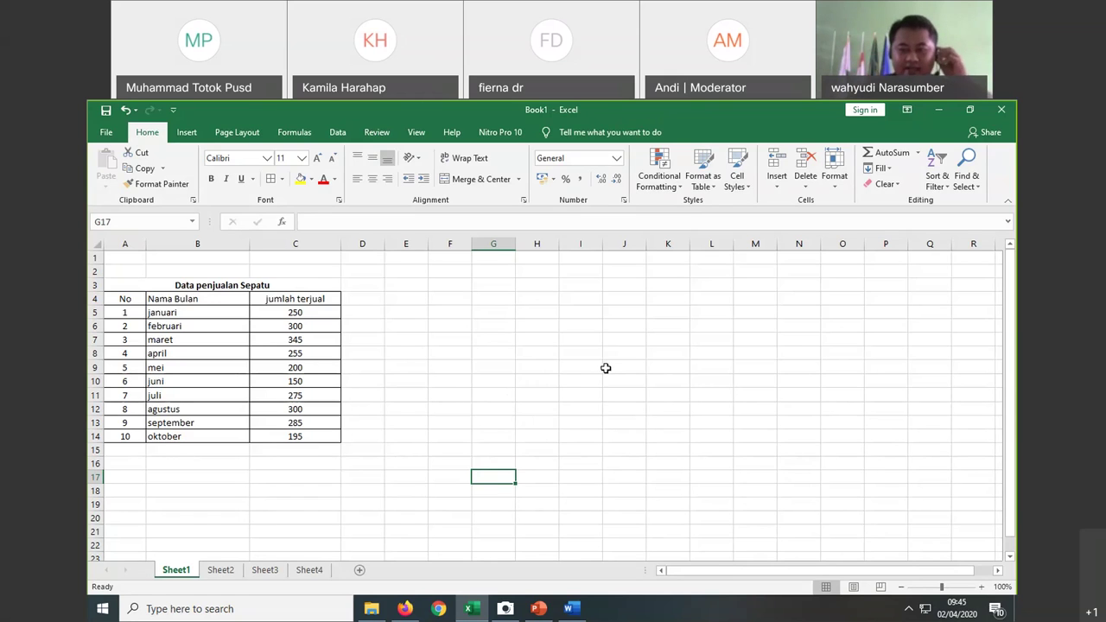
# Step: Select the ten sales values C5:C14 by dragging the mouse from C5 down to C14
pyautogui.click(489, 394)
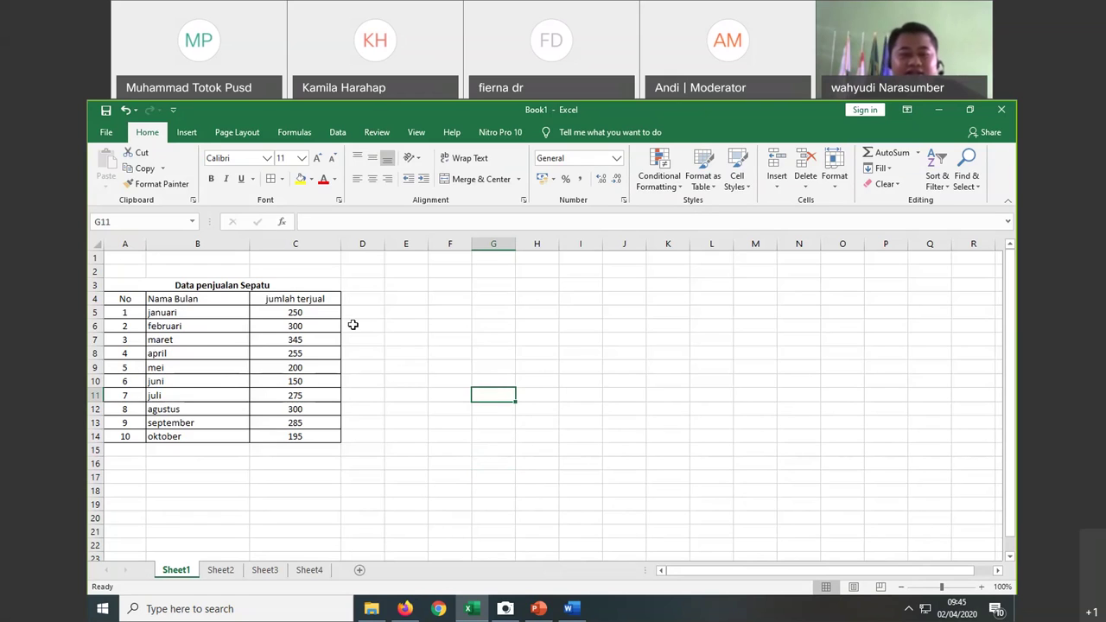
pyautogui.click(393, 324)
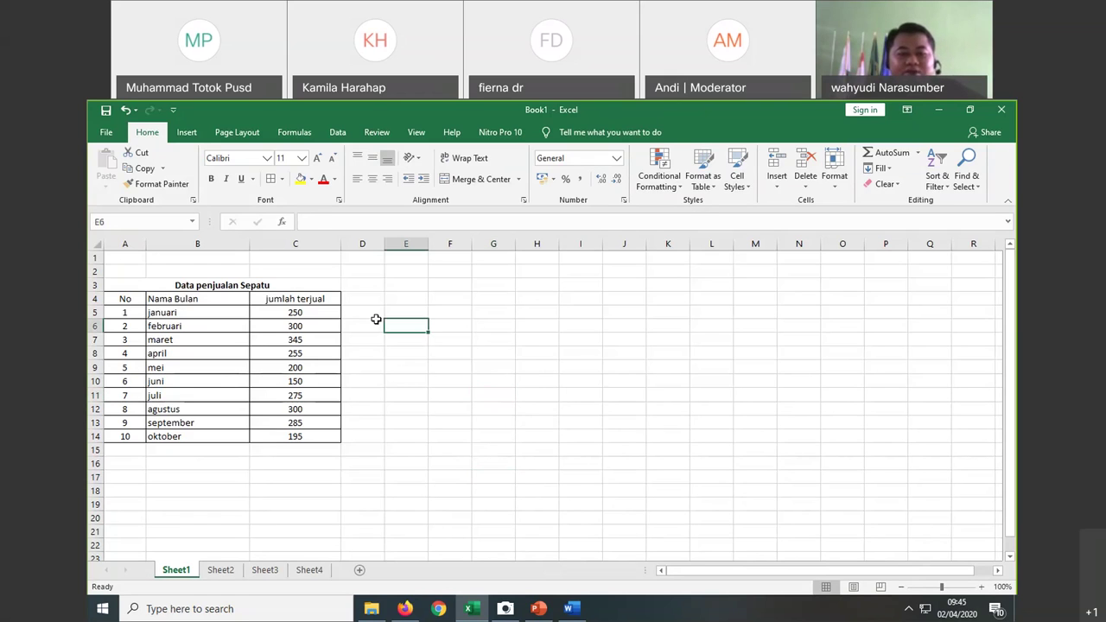
pyautogui.click(312, 314)
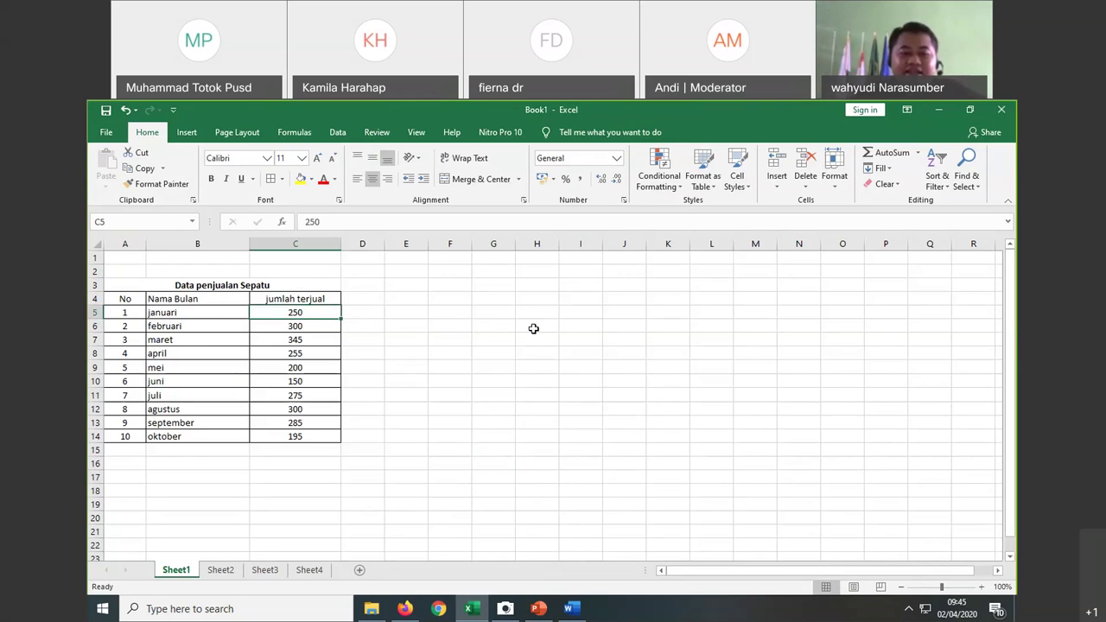
pyautogui.click(300, 343)
pyautogui.click(310, 316)
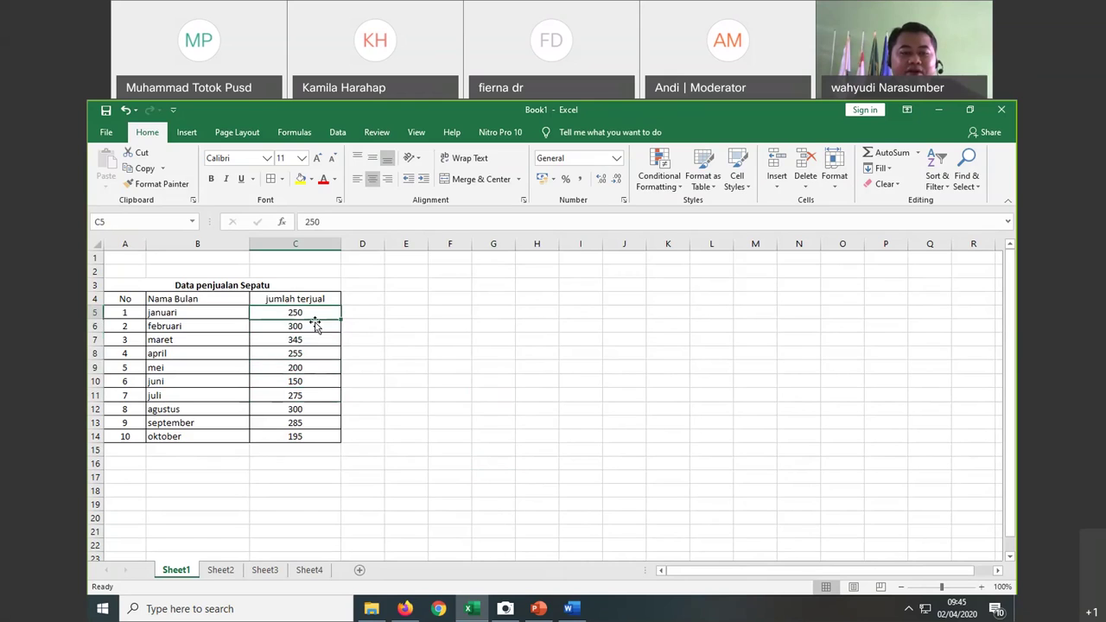
pyautogui.click(378, 345)
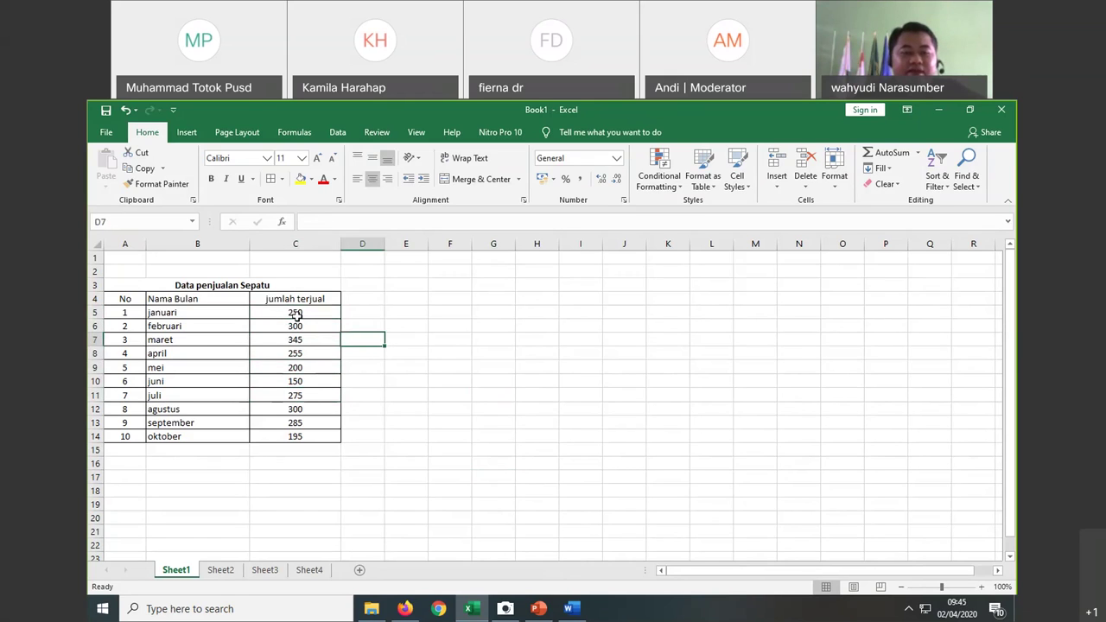
pyautogui.click(300, 315)
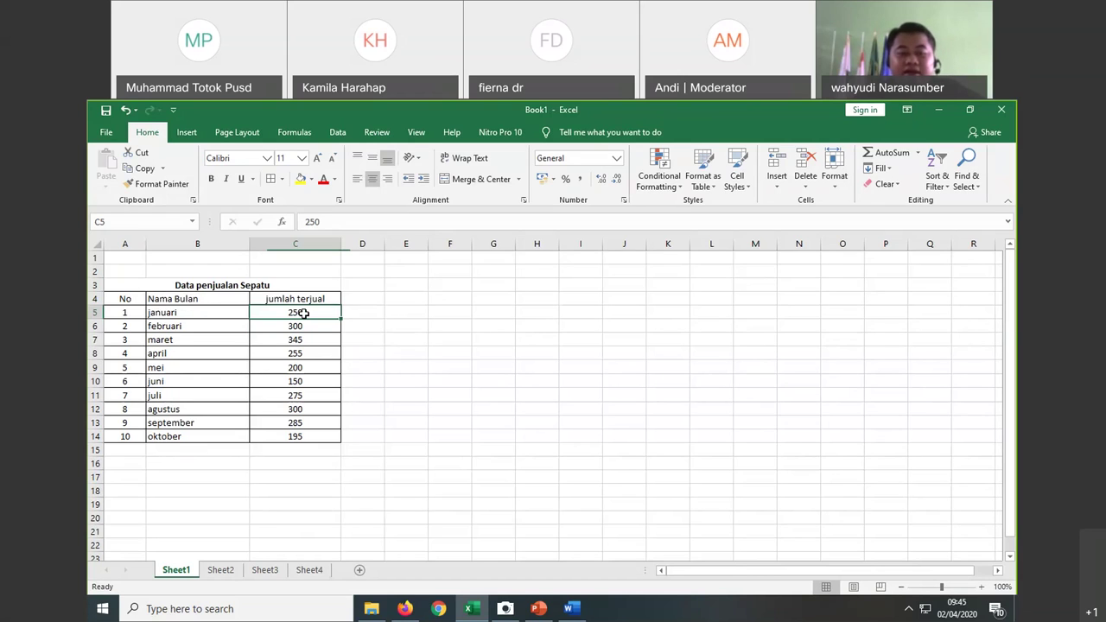
pyautogui.moveTo(304, 314); pyautogui.dragTo(316, 434)
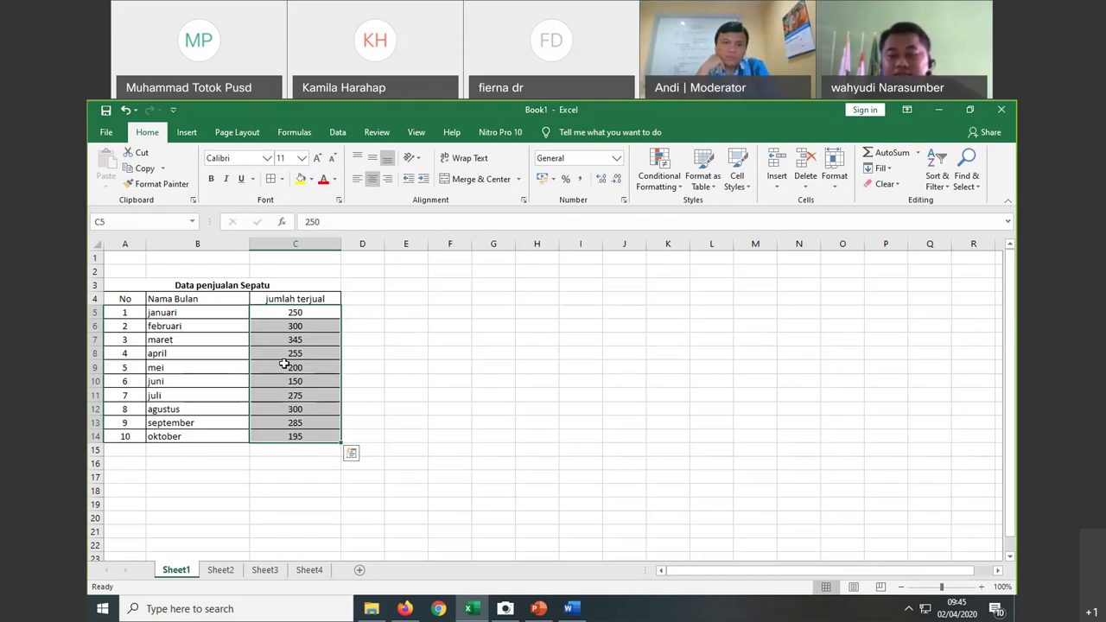
pyautogui.moveTo(284, 365); pyautogui.dragTo(522, 402)
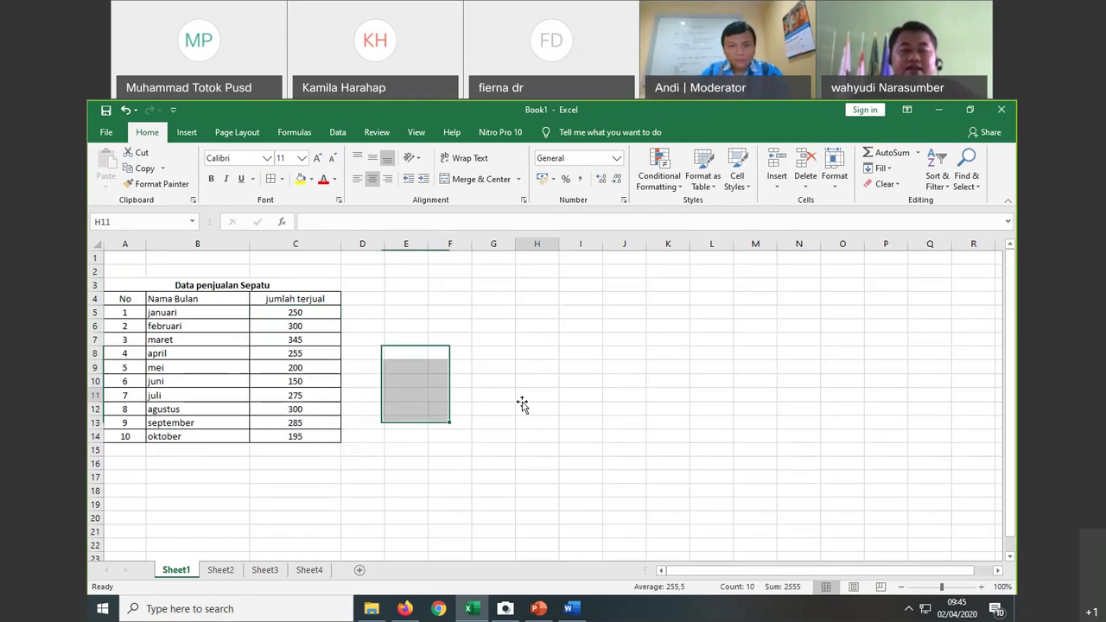
pyautogui.click(522, 401)
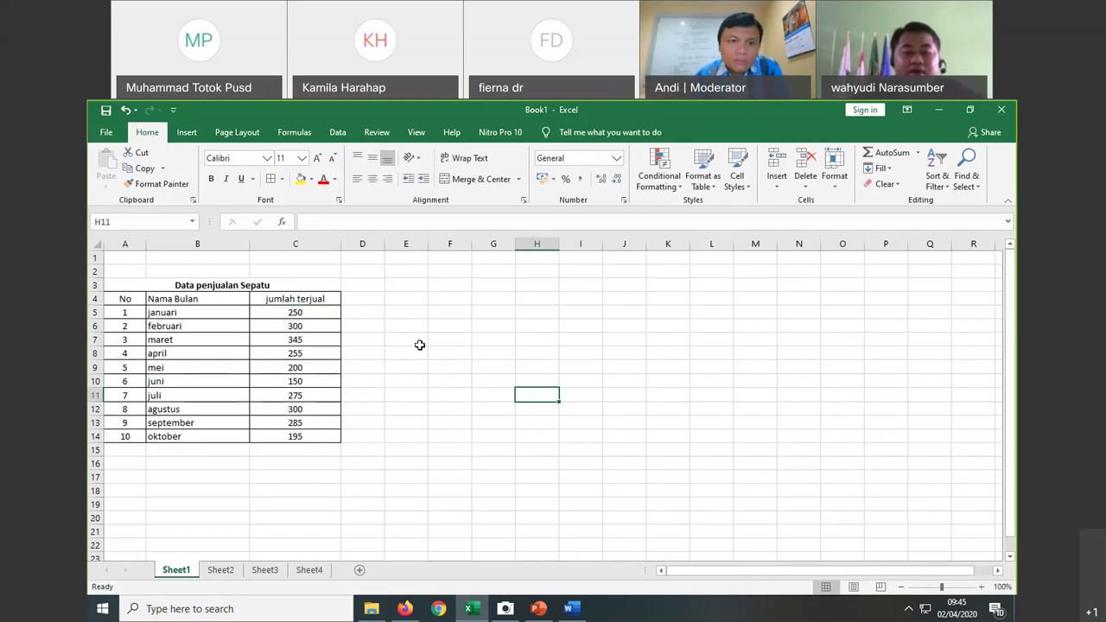
# Step: Starting at C5, extend the selection down the sales column with Shift+Down Arrow
pyautogui.click(339, 315)
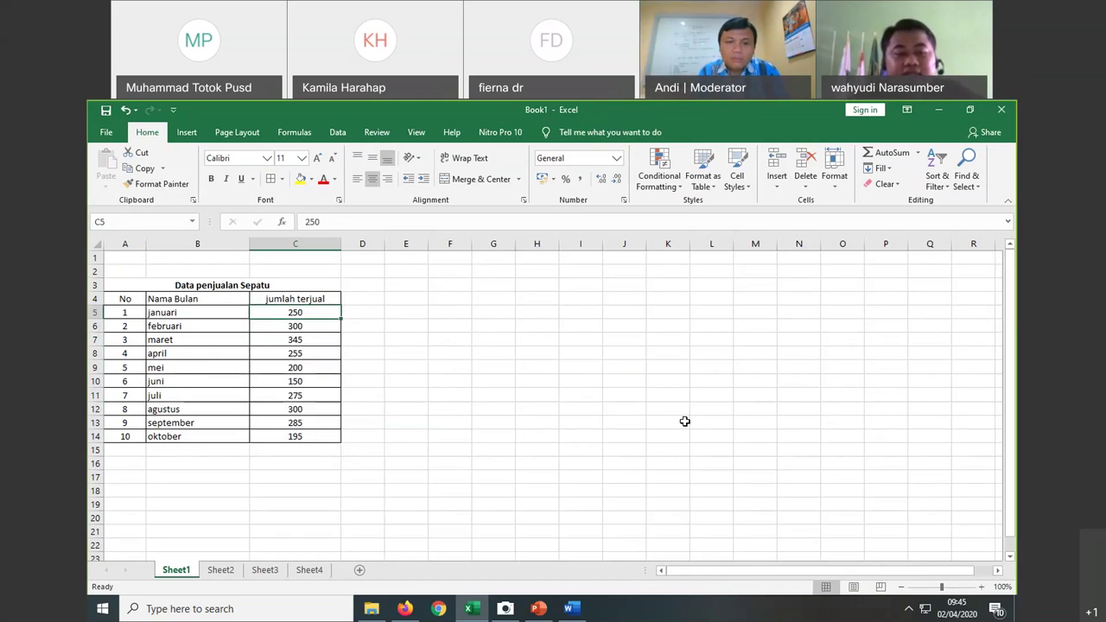
pyautogui.hotkey('shift', 'Down')
pyautogui.hotkey('shift', 'Down')
pyautogui.hotkey('shift', 'Down')
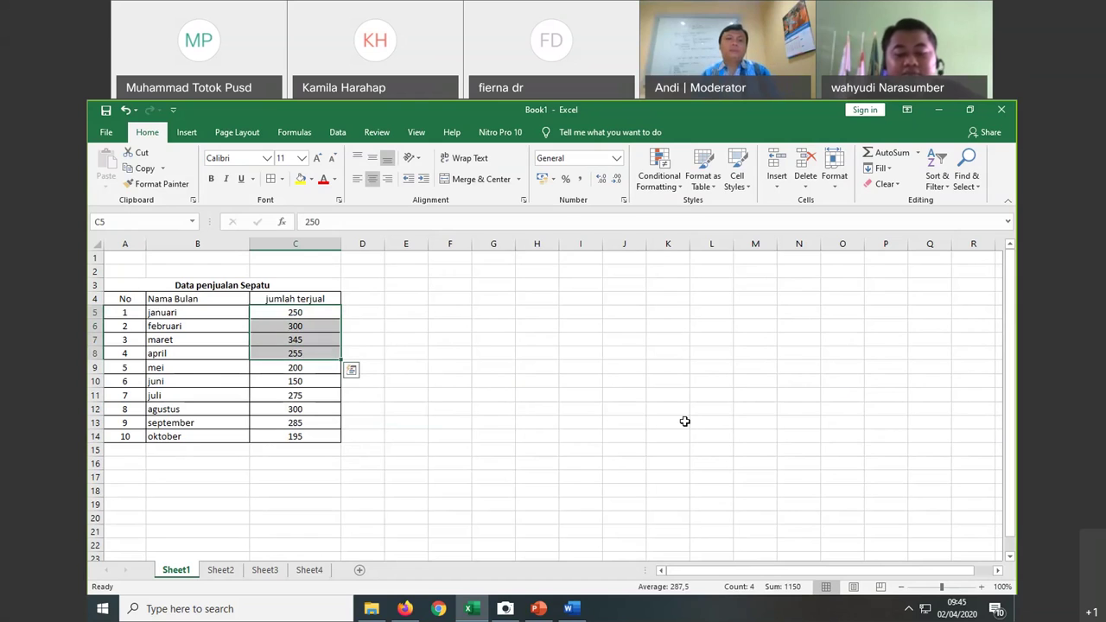
pyautogui.hotkey('shift', 'Down')
pyautogui.hotkey('shift', 'Down')
pyautogui.hotkey('shift', 'Down')
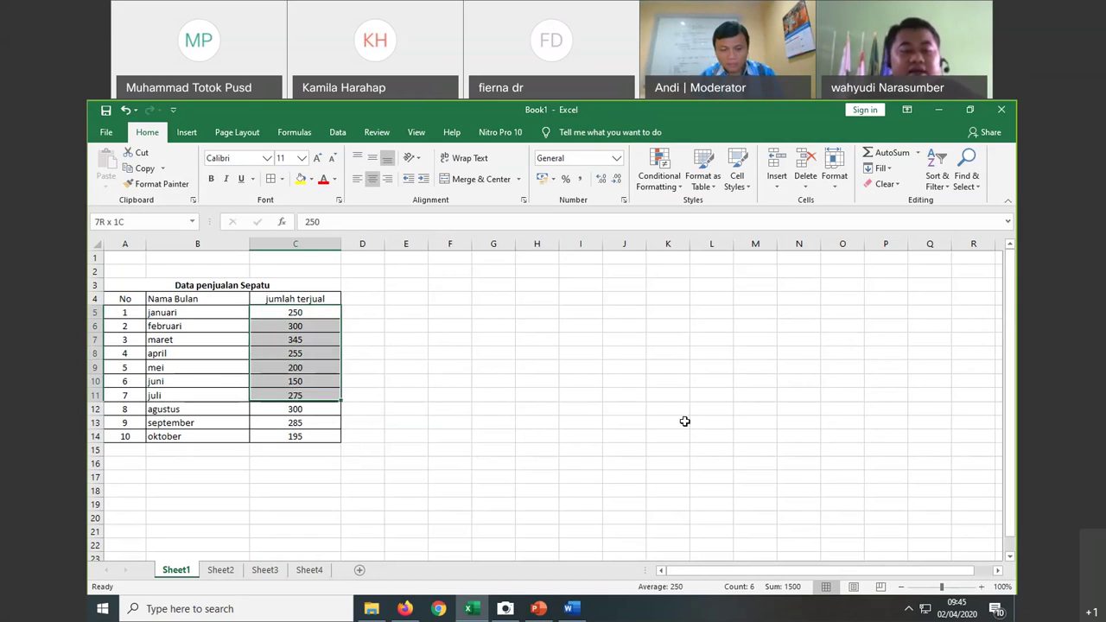
pyautogui.hotkey('shift', 'Down')
pyautogui.hotkey('shift', 'Down')
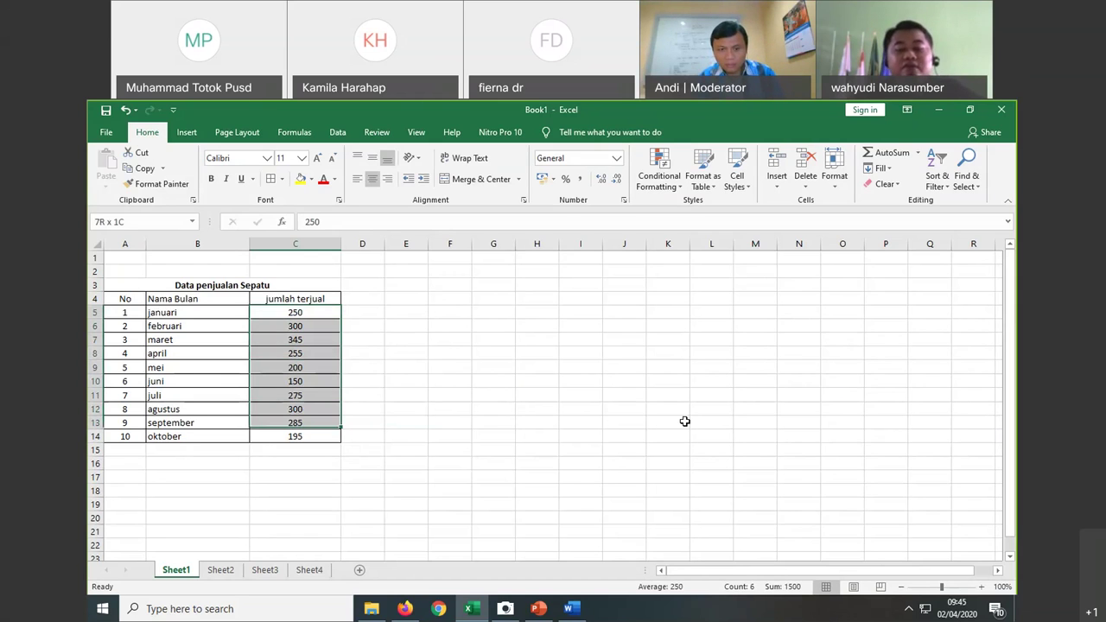
pyautogui.hotkey('shift', 'Down')
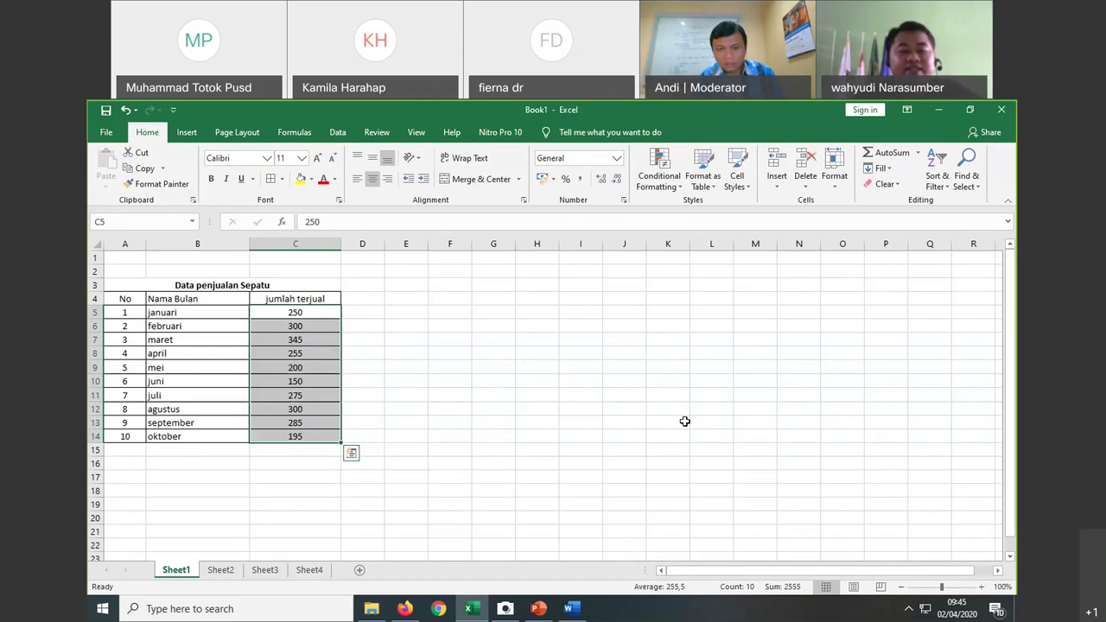
pyautogui.click(450, 395)
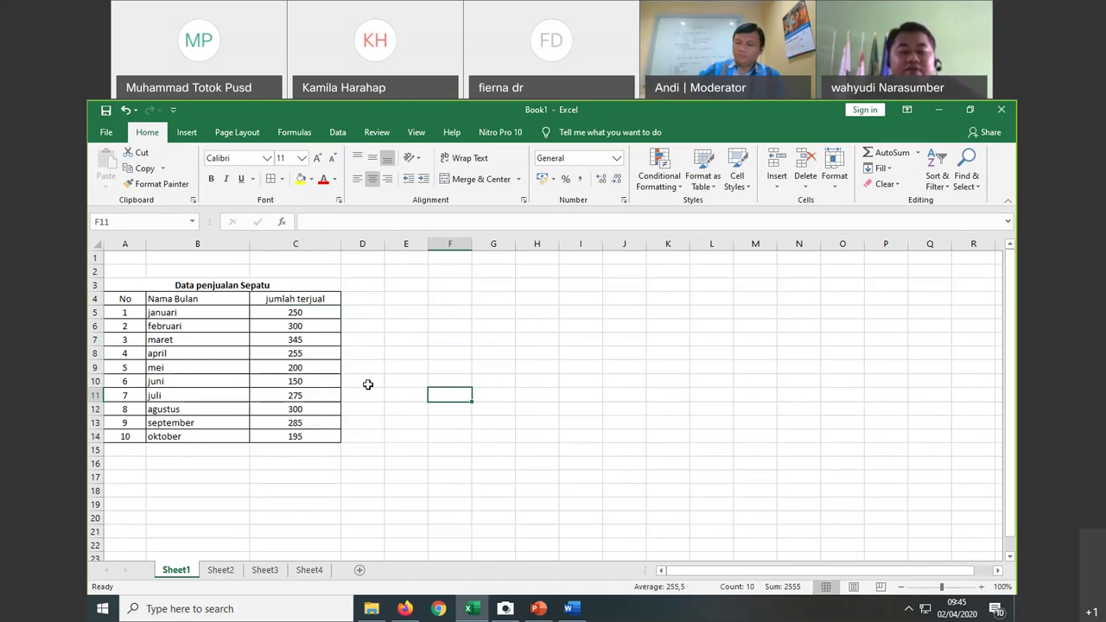
# Step: Reselect C5:C14 by dragging, then extend from C5 to the last value 195 with Ctrl+Shift+Down
pyautogui.click(312, 313)
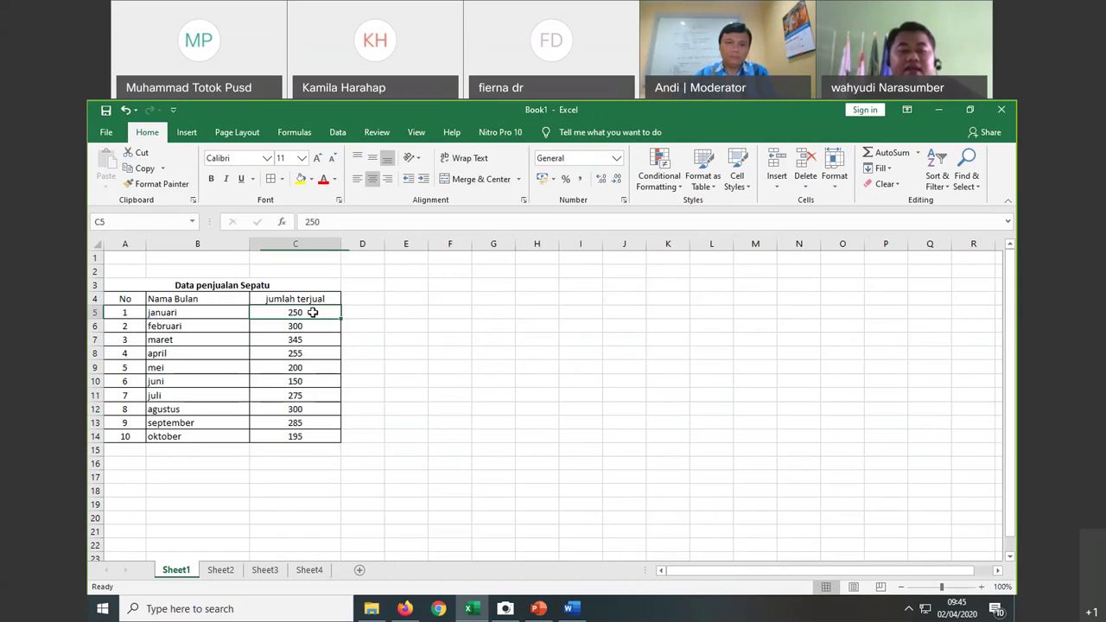
pyautogui.moveTo(312, 313); pyautogui.dragTo(312, 437)
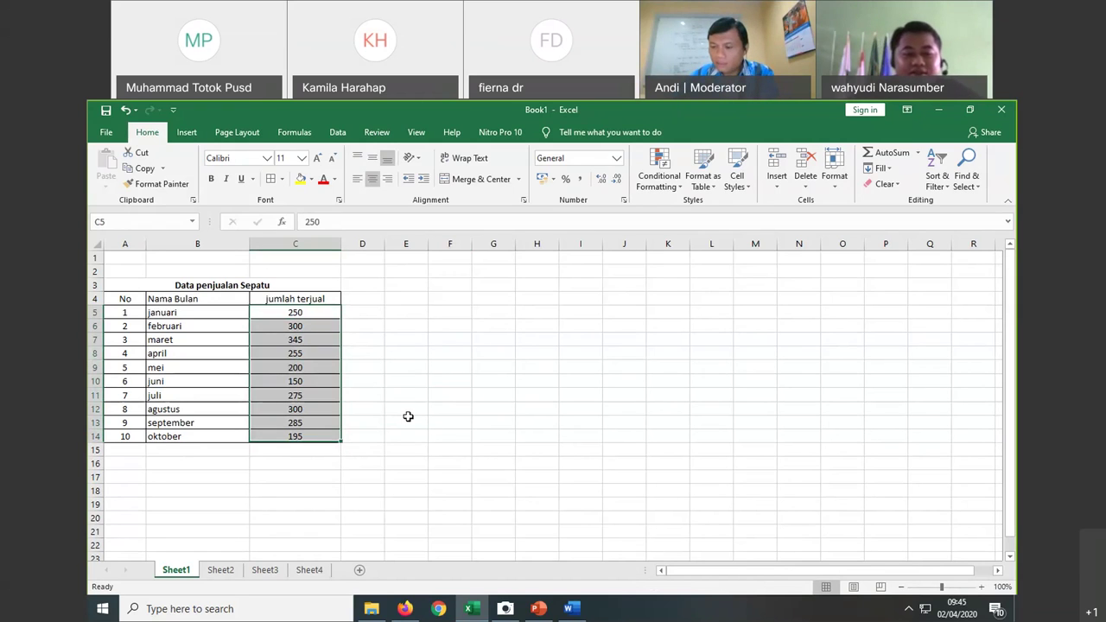
pyautogui.click(408, 358)
pyautogui.moveTo(298, 313)
pyautogui.mouseDown()
pyautogui.moveTo(413, 455)
pyautogui.moveTo(329, 420)
pyautogui.mouseUp()
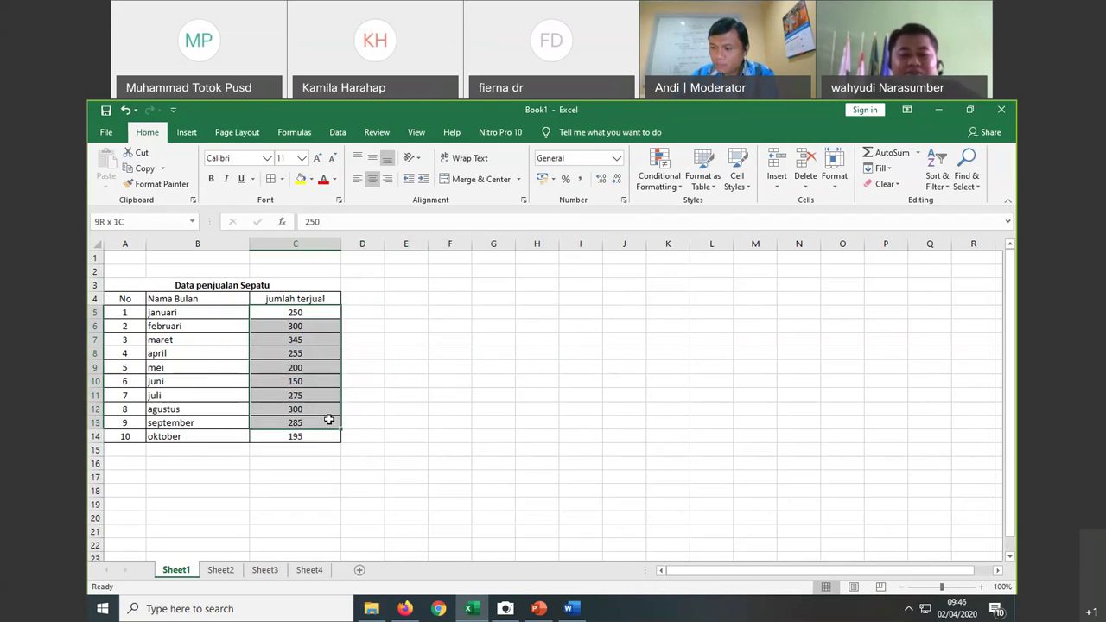
pyautogui.click(459, 390)
pyautogui.moveTo(299, 312); pyautogui.dragTo(422, 360)
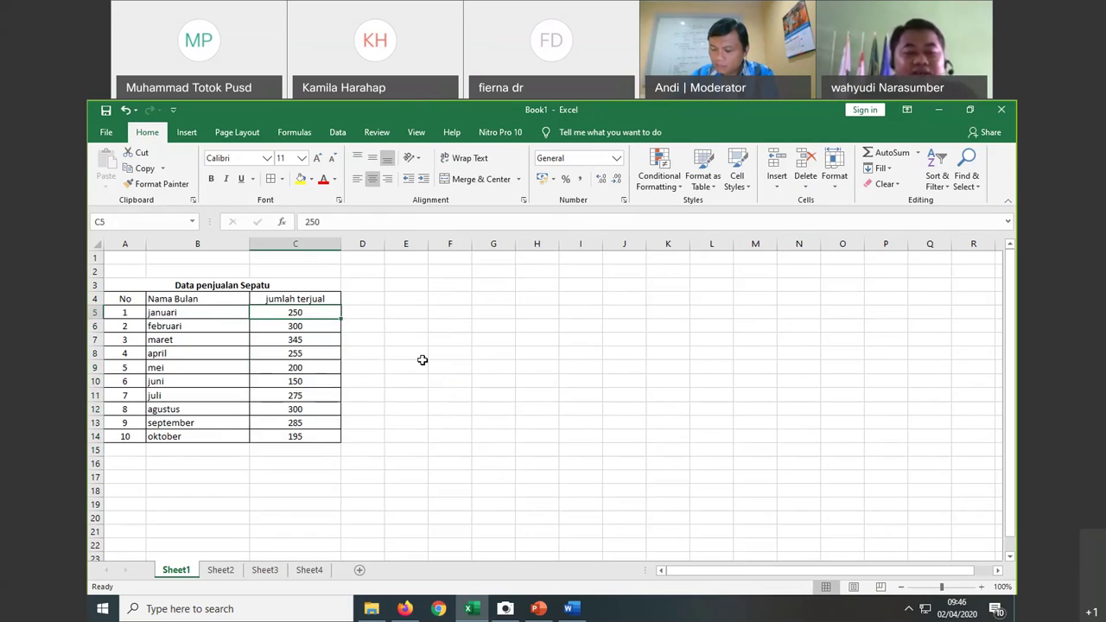
pyautogui.hotkey('shift', 'Down')
pyautogui.hotkey('shift', 'Down')
pyautogui.hotkey('shift', 'Down')
pyautogui.hotkey('shift', 'Down')
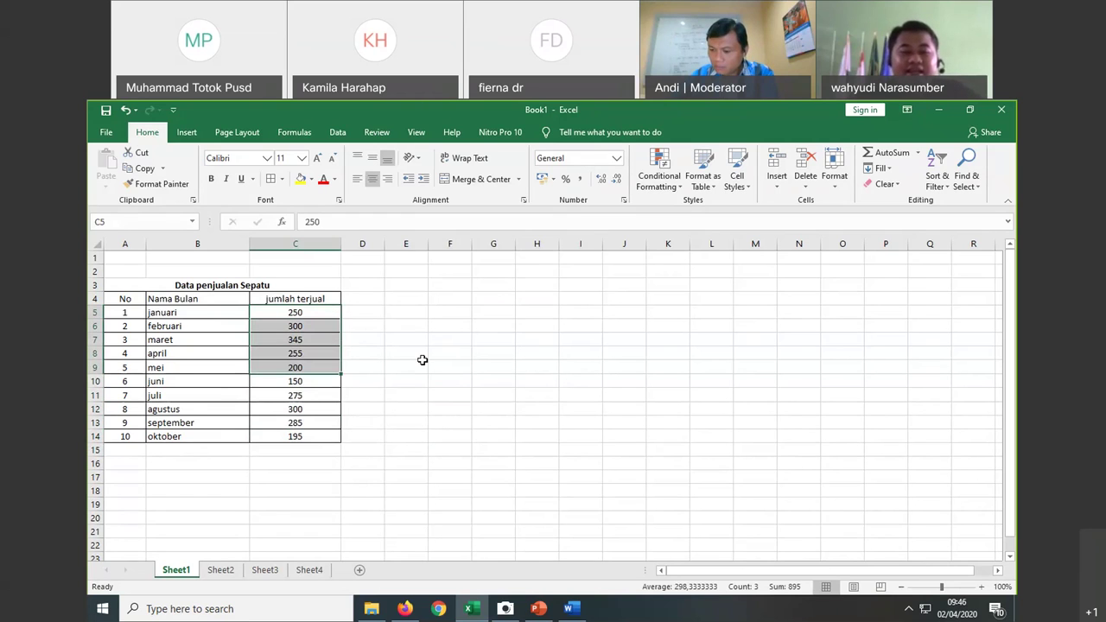
pyautogui.hotkey('ctrl', 'shift', 'Down')
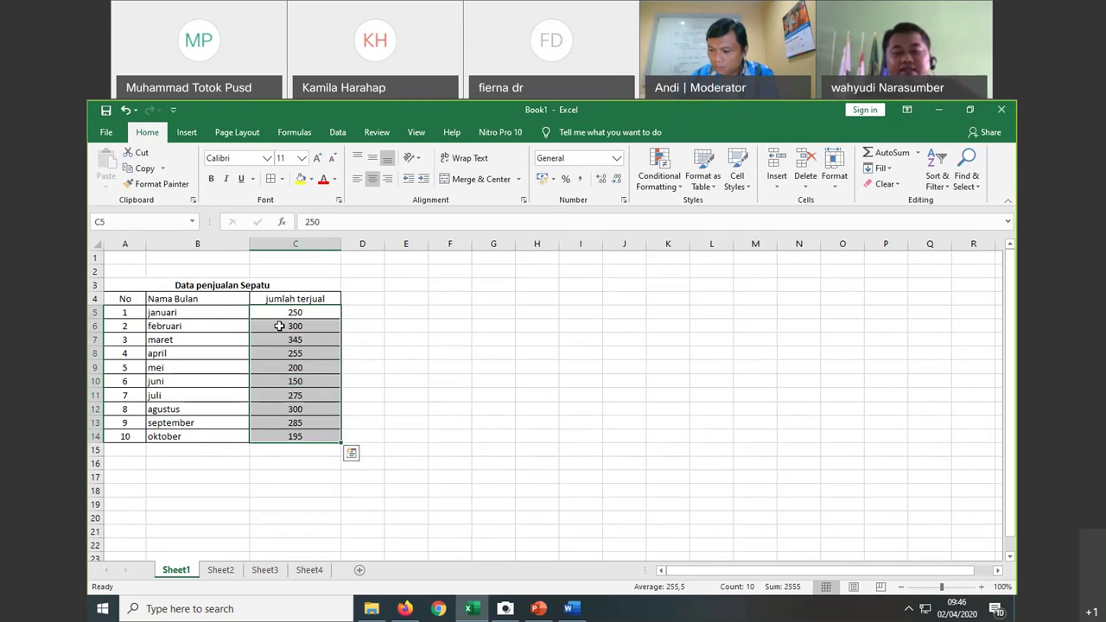
# Step: Preview the sales values in Recommended Charts as clustered bar, clustered column, line, scatter and Pareto charts
pyautogui.click(187, 134)
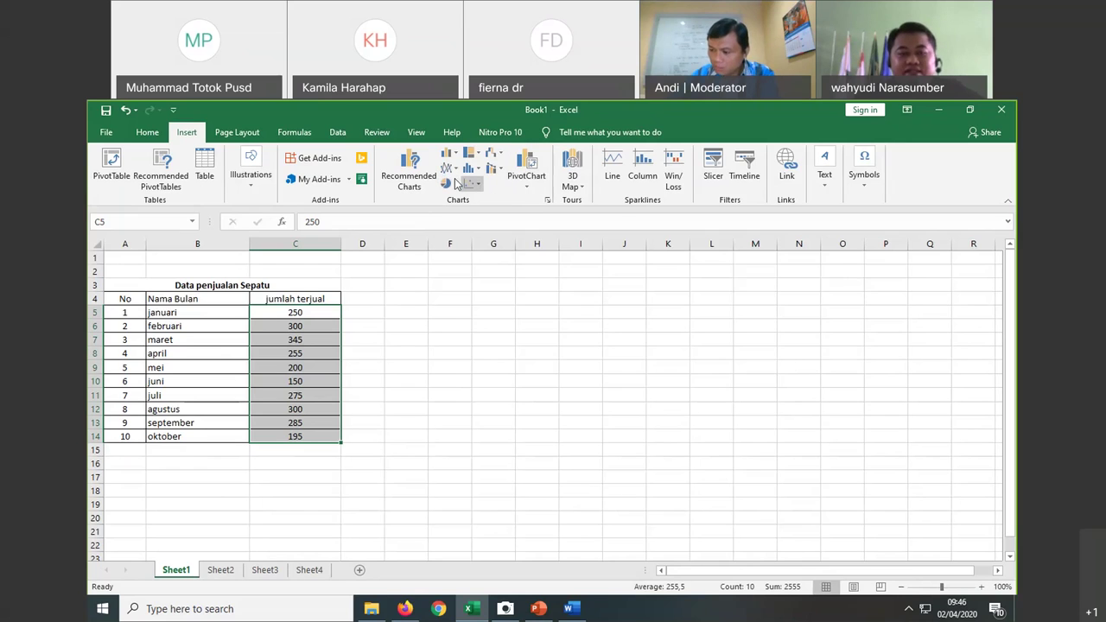
pyautogui.click(410, 169)
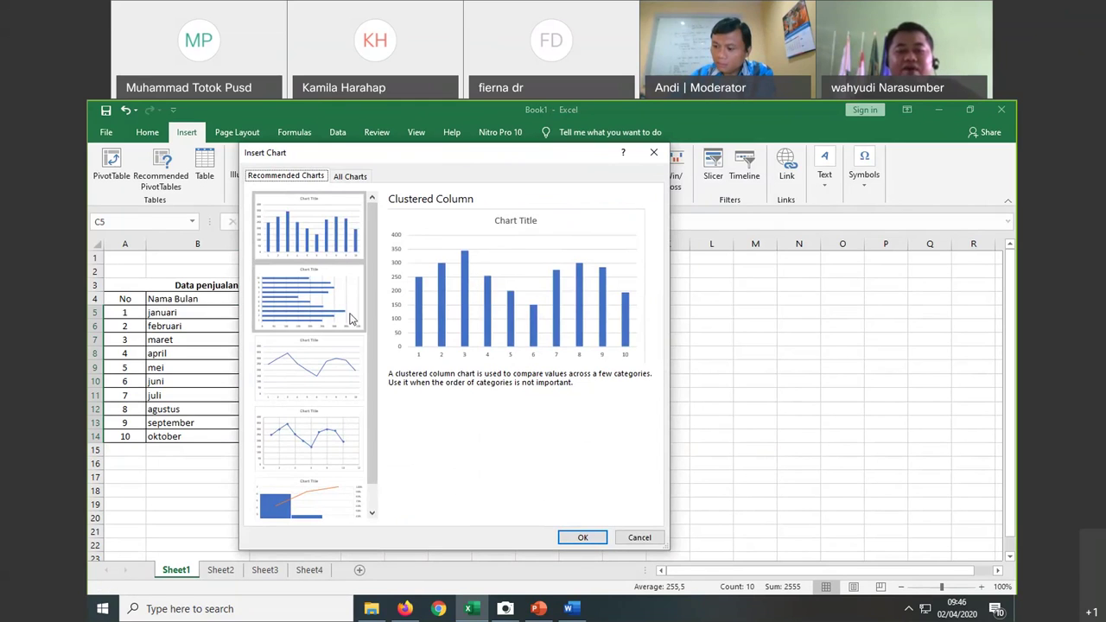
pyautogui.click(316, 305)
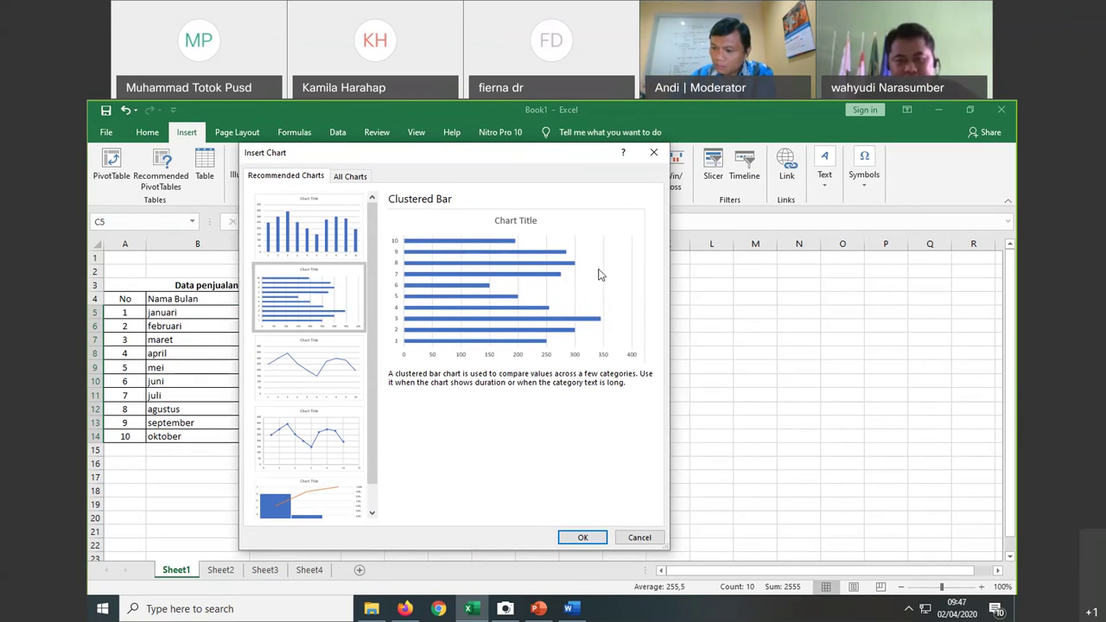
pyautogui.click(342, 233)
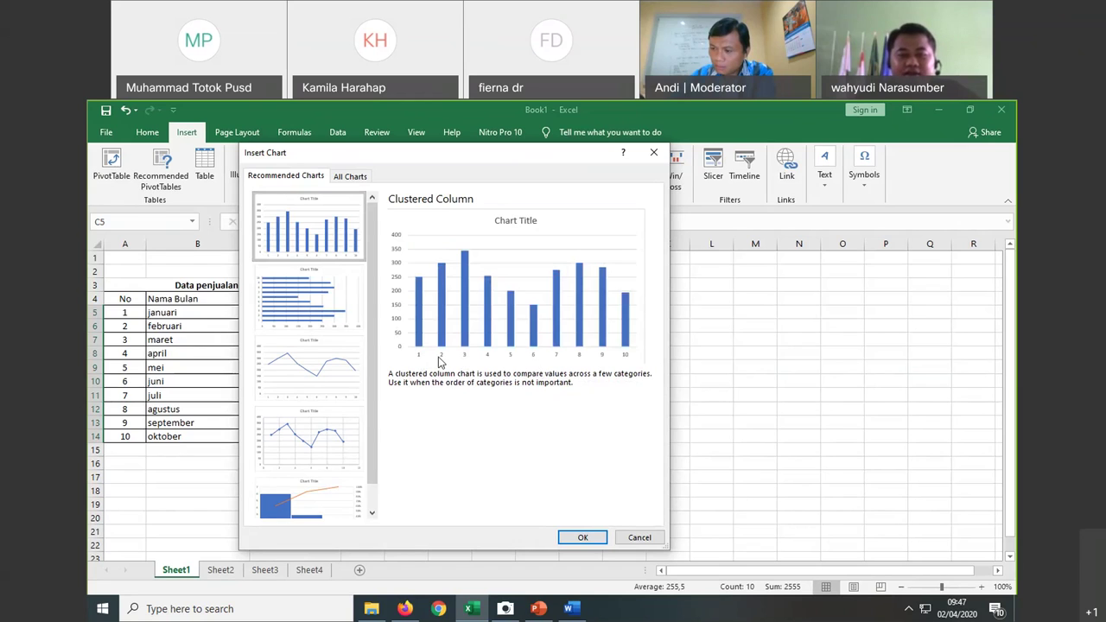
pyautogui.click(345, 303)
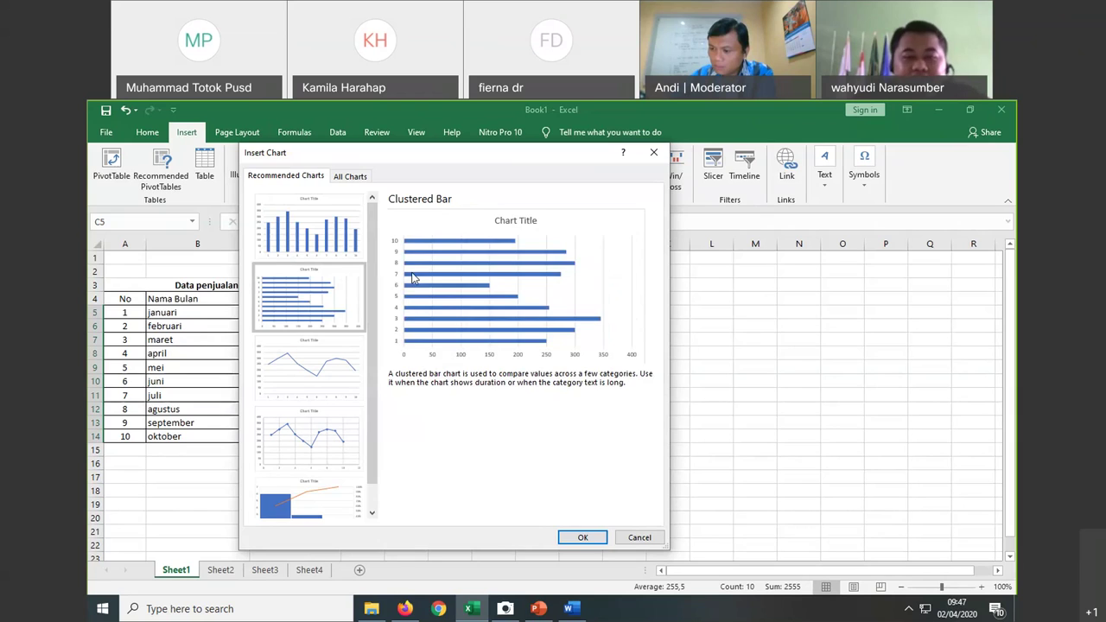
pyautogui.click(327, 366)
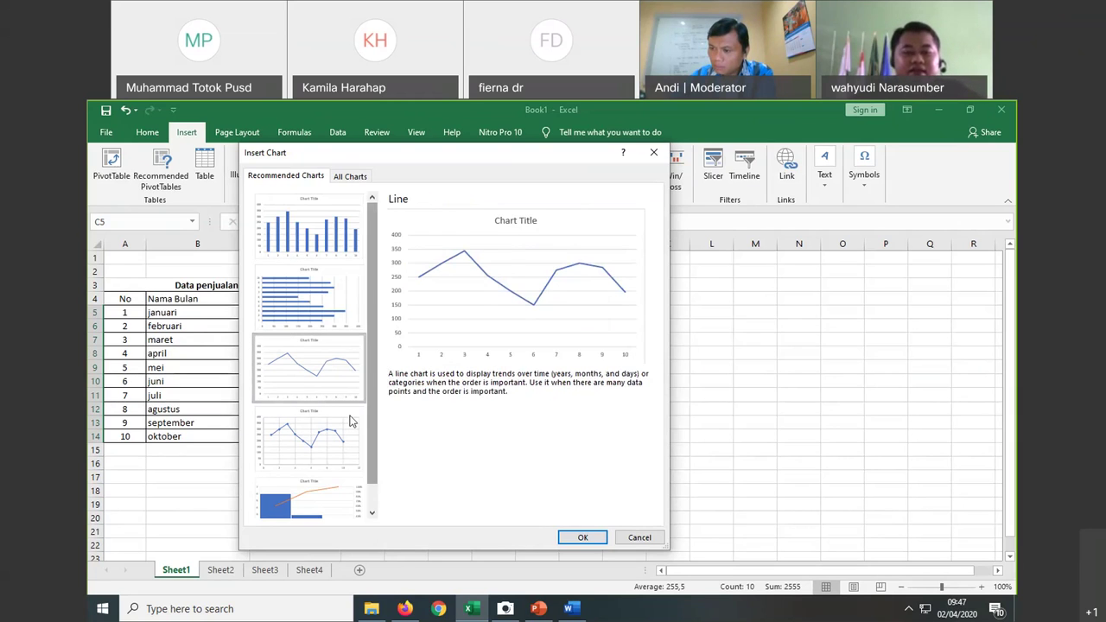
pyautogui.click(291, 441)
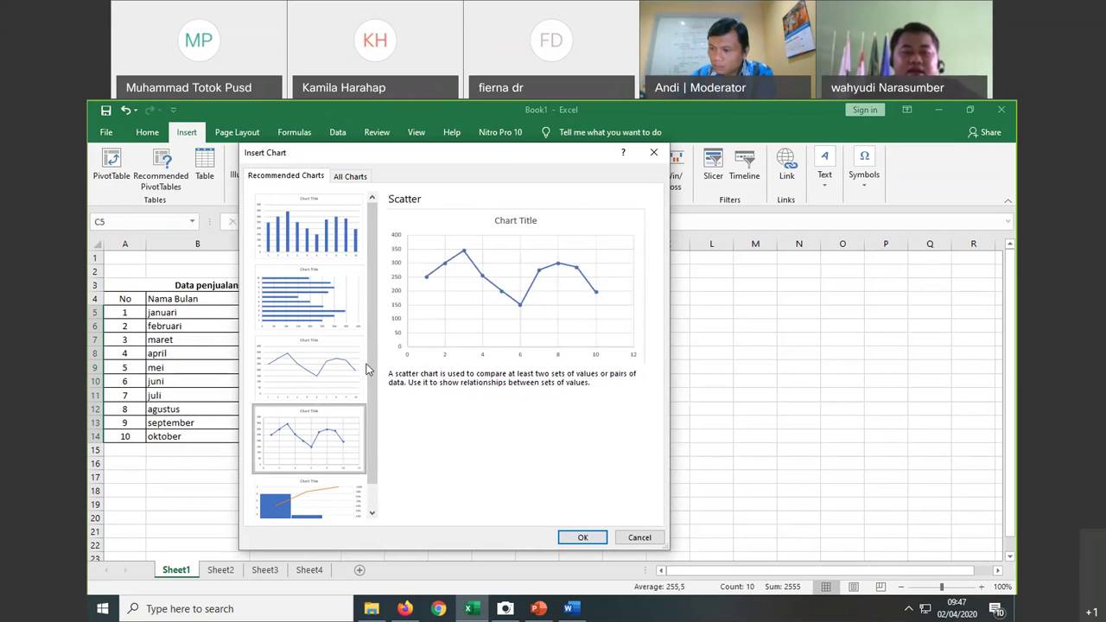
pyautogui.press('Down')
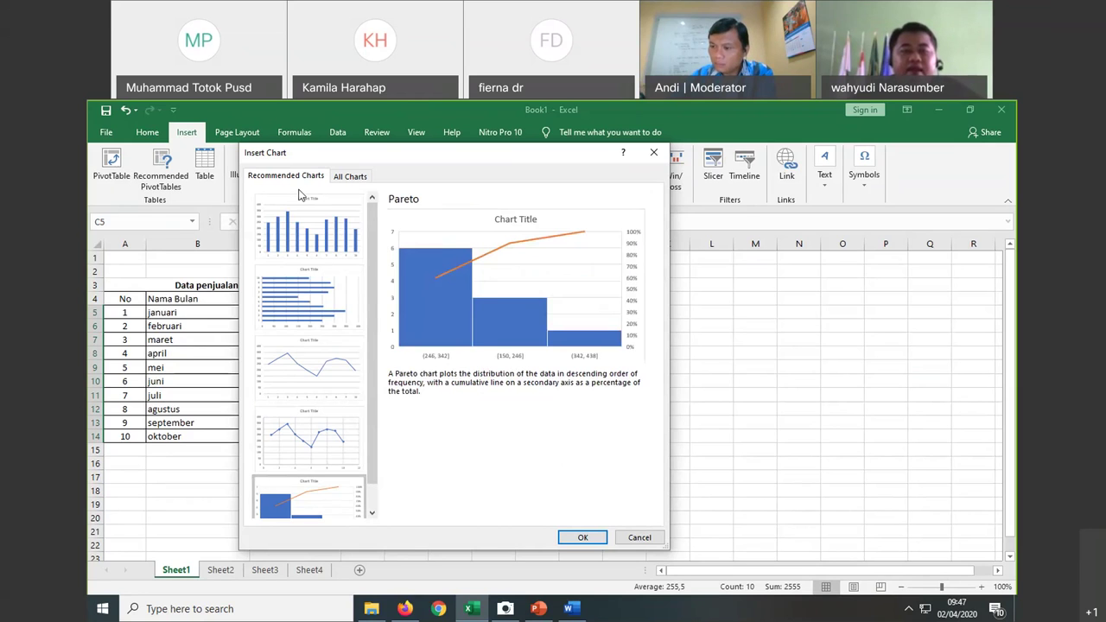
# Step: Switch the Insert Chart dialog to the All Charts list of chart types
pyautogui.click(348, 178)
pyautogui.hotkey('ctrl', 'shift', 'Tab')
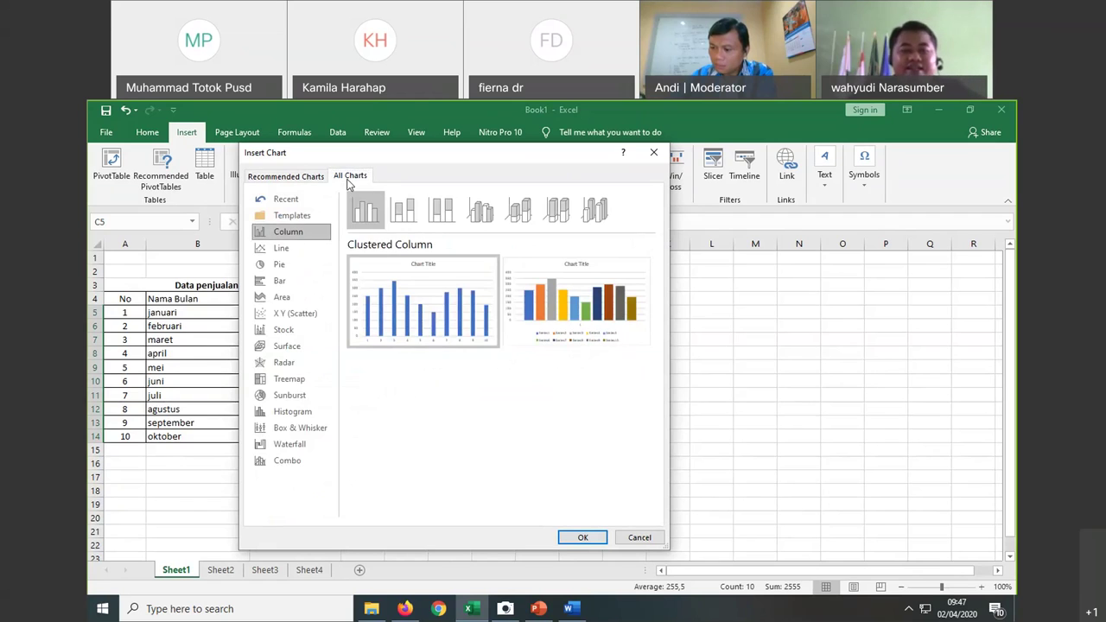
pyautogui.click(363, 178)
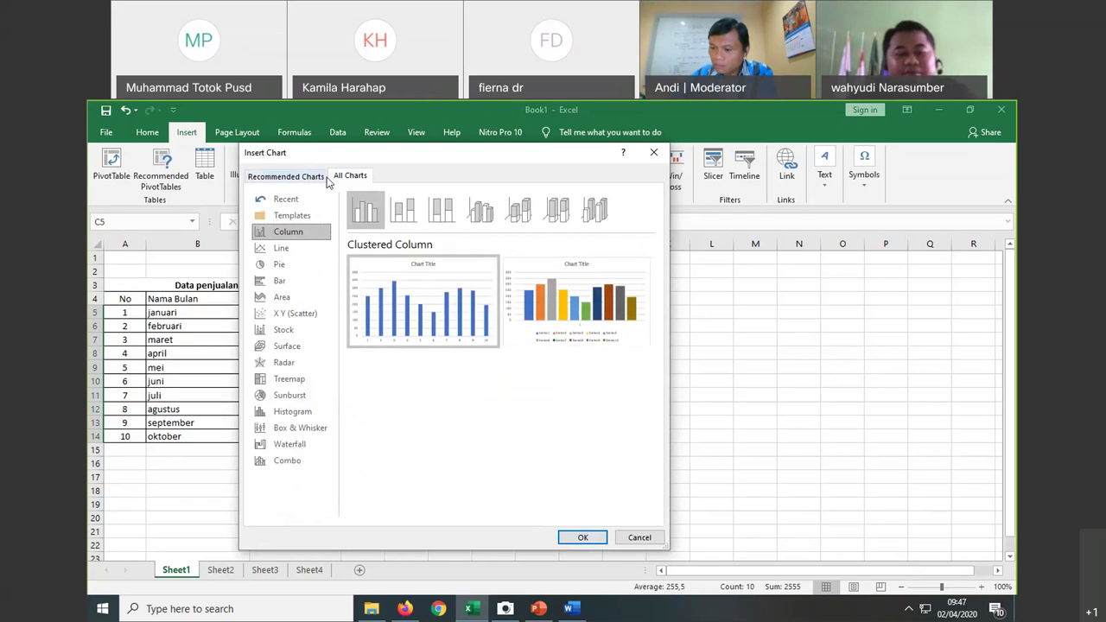
pyautogui.moveTo(422, 301)
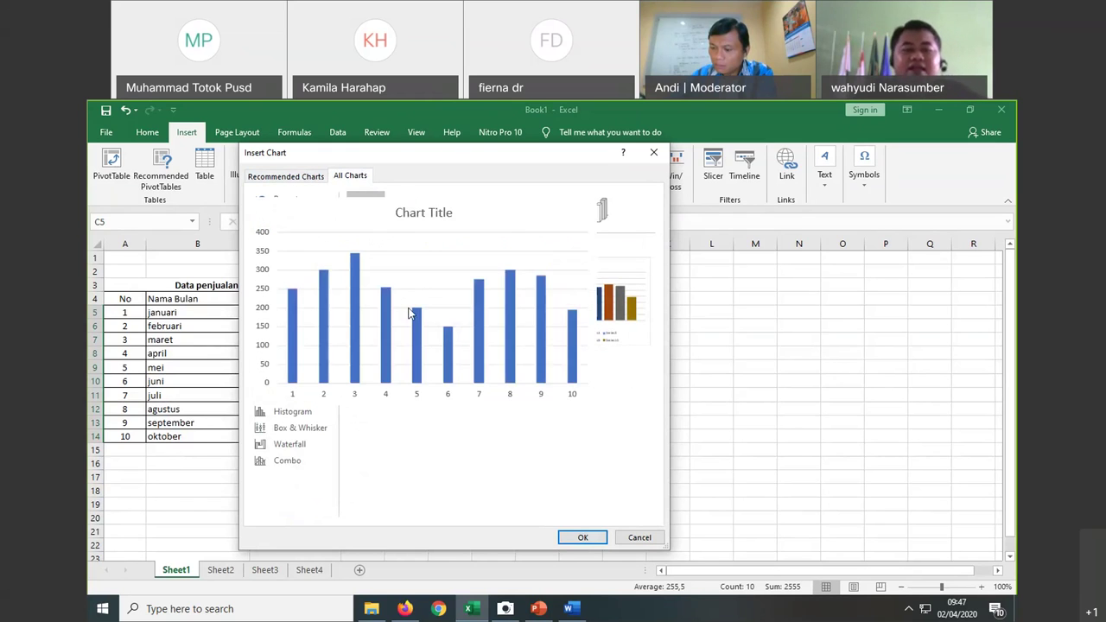
pyautogui.click(288, 181)
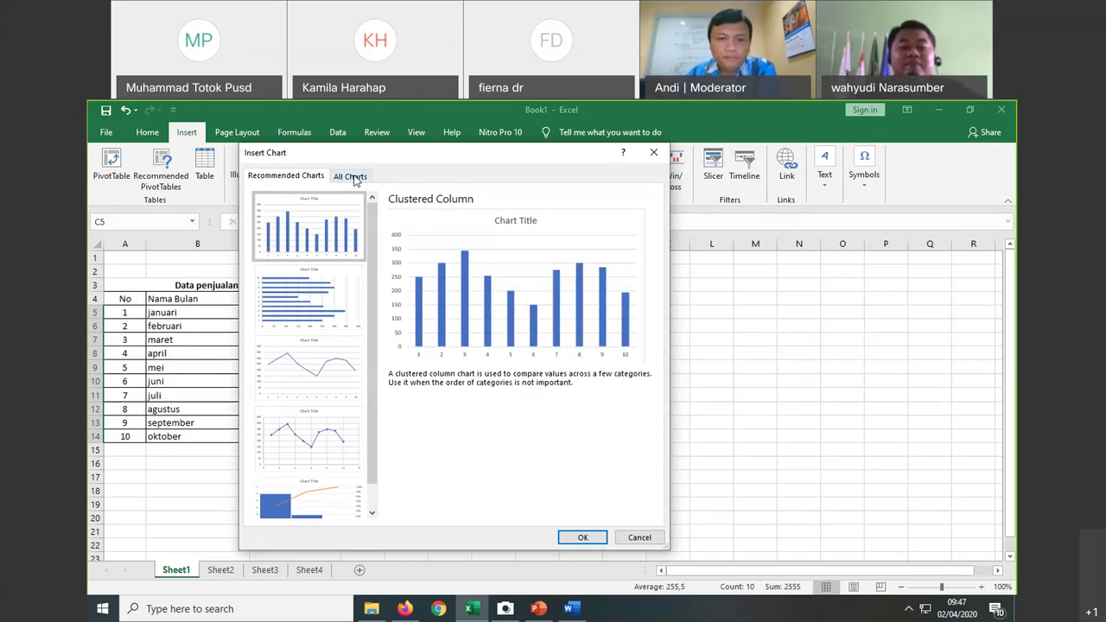
pyautogui.click(352, 178)
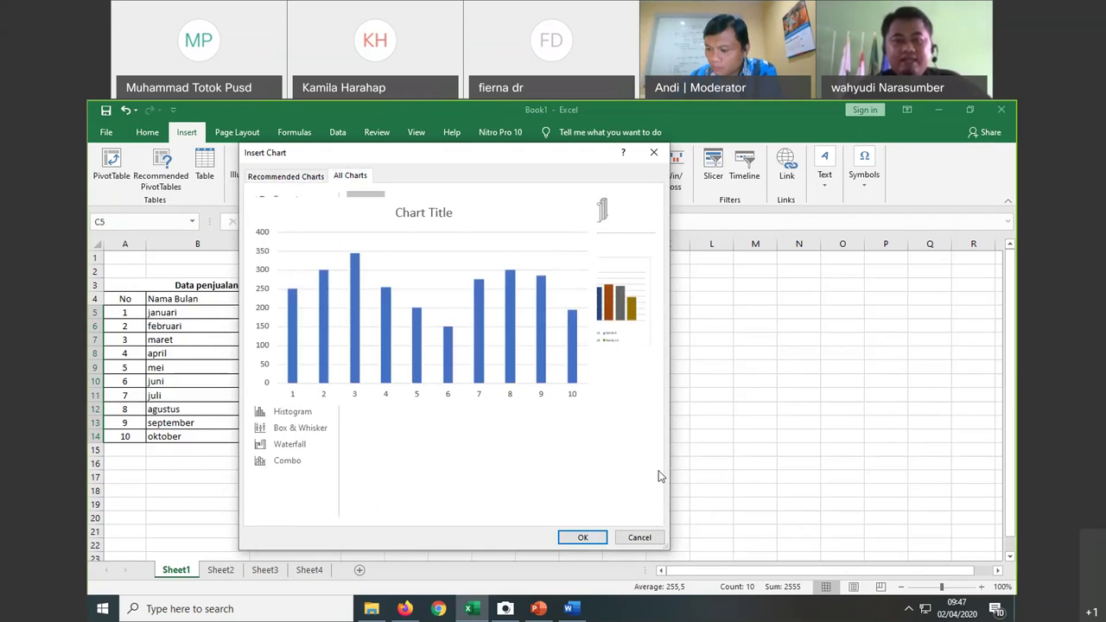
# Step: Cancel the Insert Chart dialog and insert a 2-D Clustered Column chart of the sales values
pyautogui.click(639, 538)
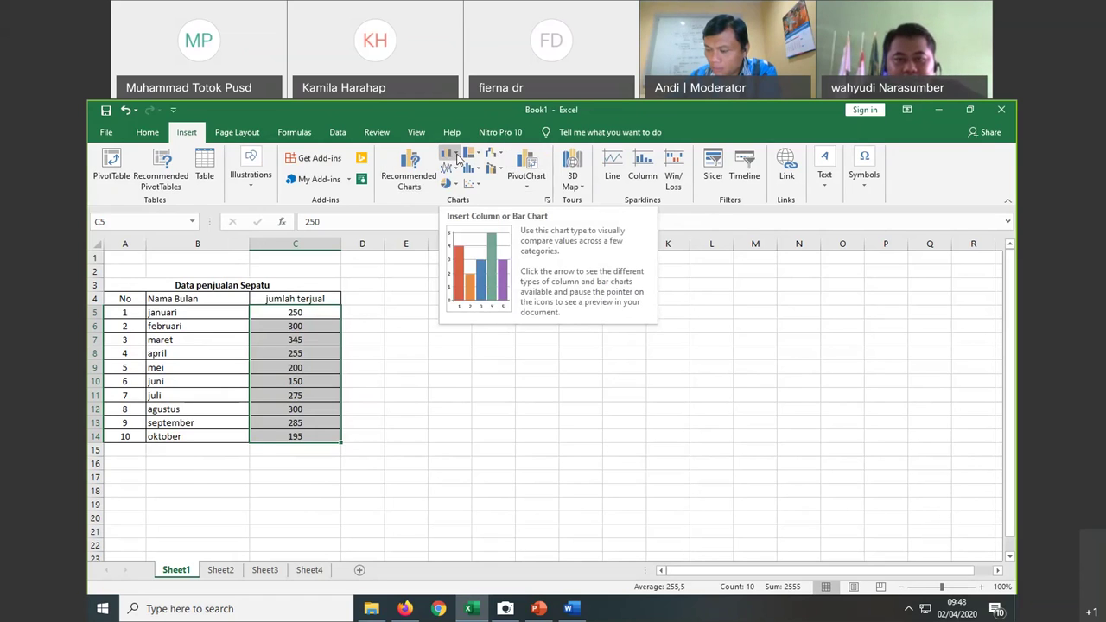
pyautogui.click(458, 159)
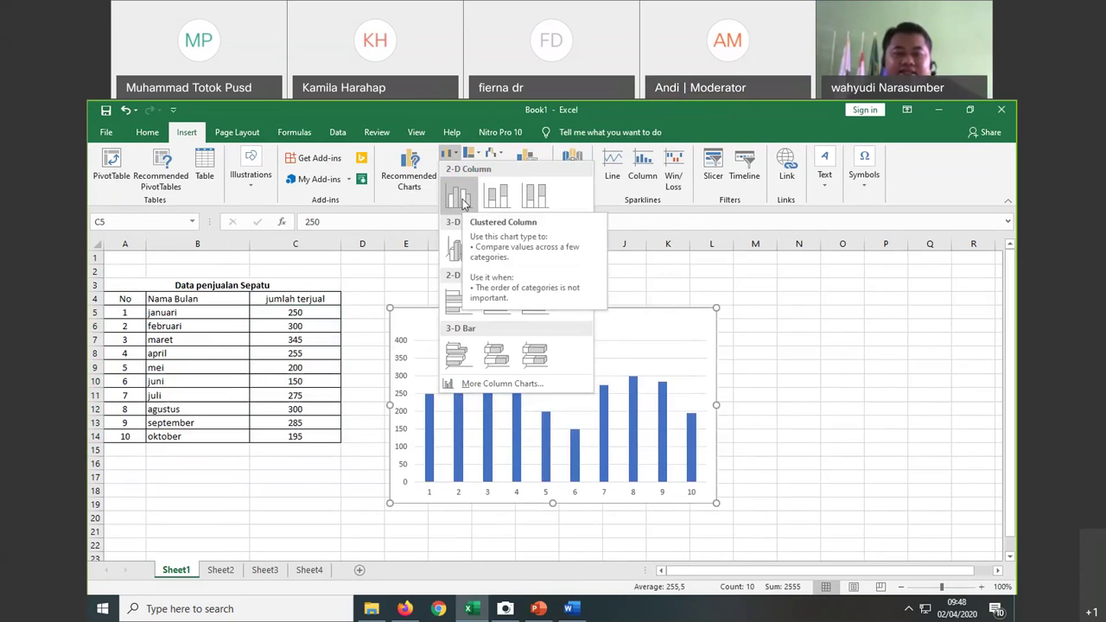
pyautogui.click(462, 201)
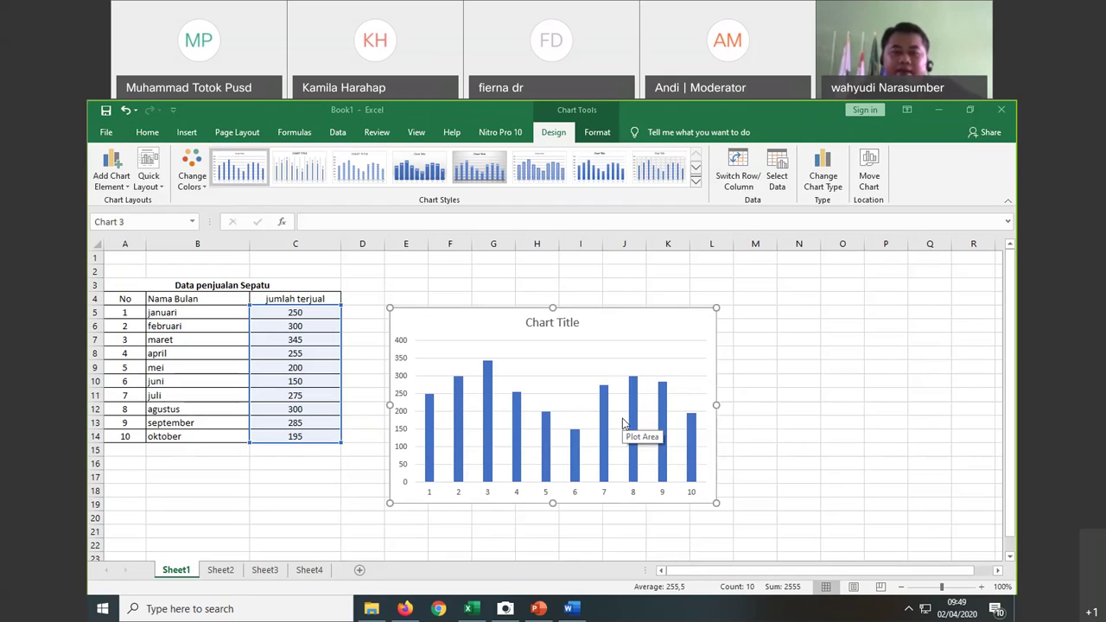
# Step: Select the sales column chart and show its Chart Design options
pyautogui.click(294, 517)
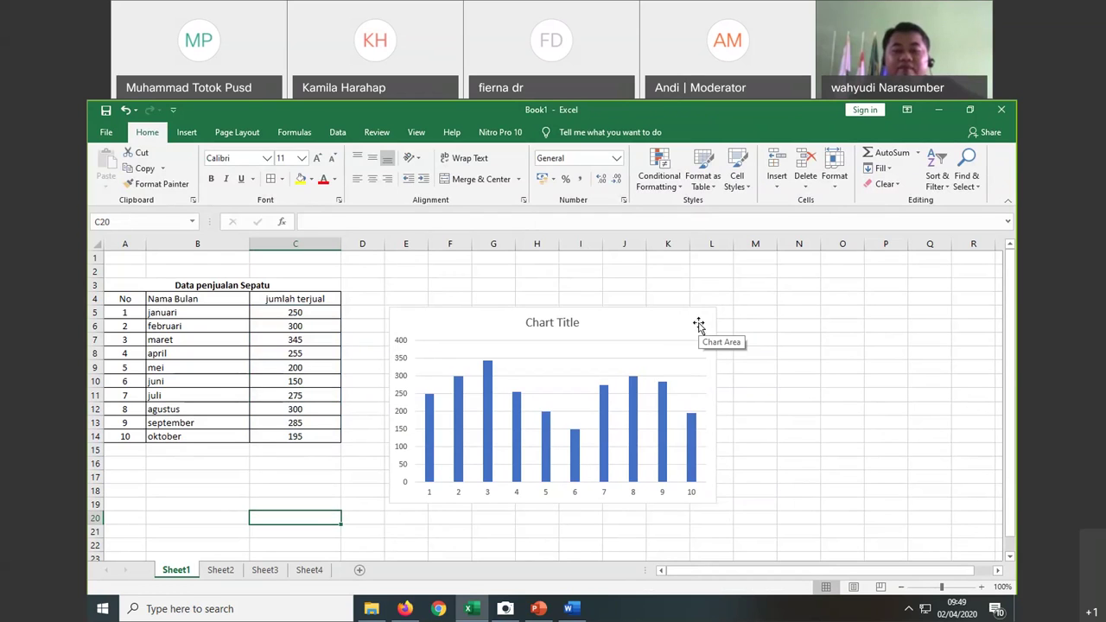
pyautogui.click(698, 324)
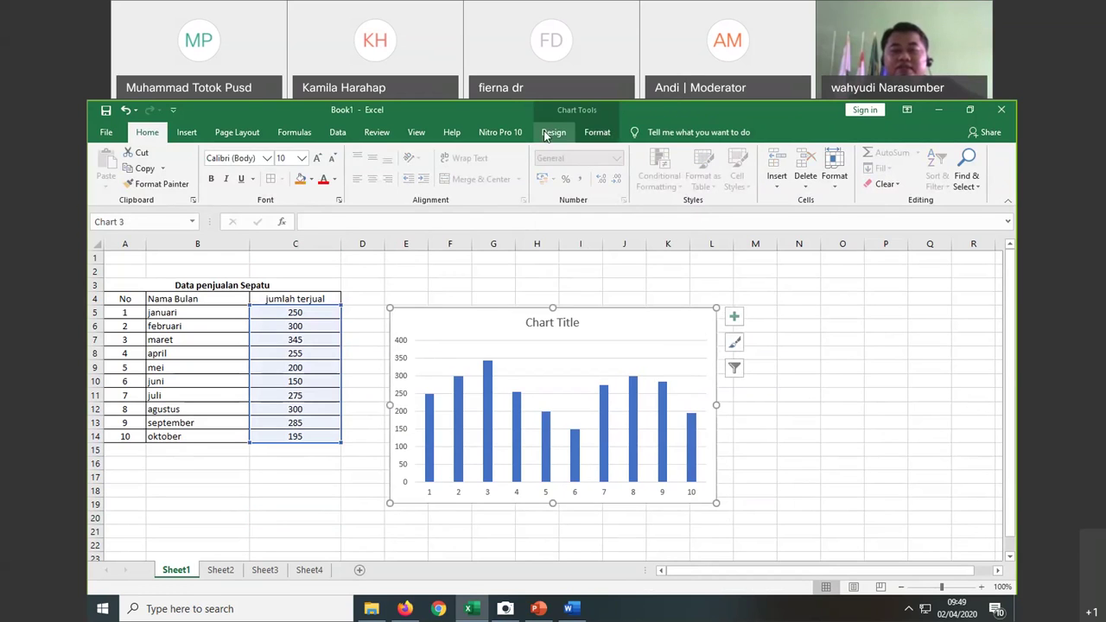
pyautogui.click(336, 489)
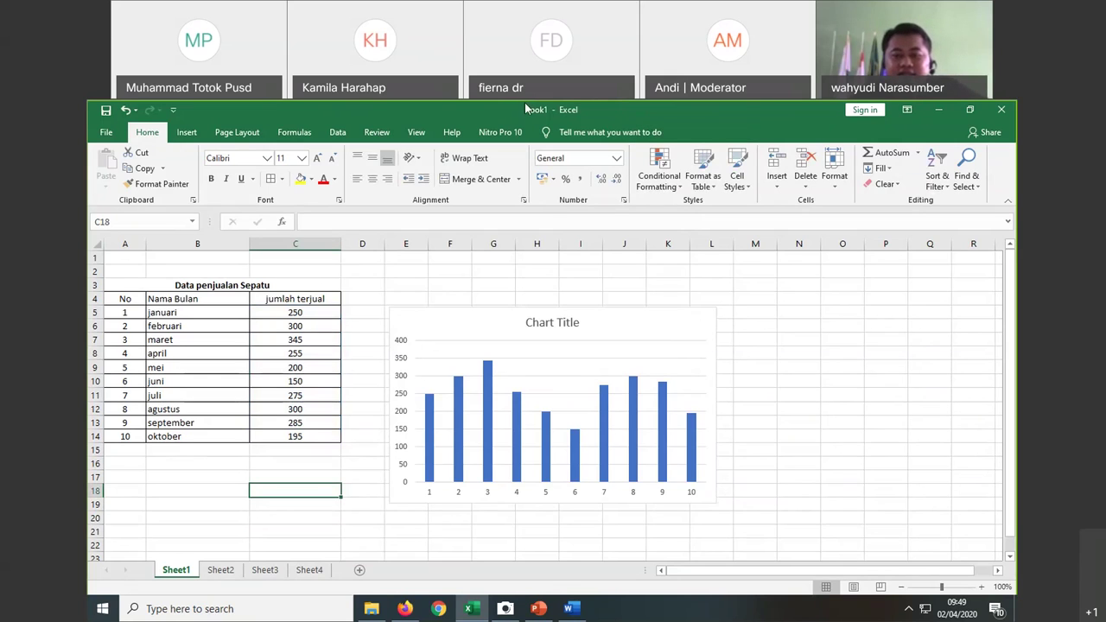
pyautogui.click(692, 341)
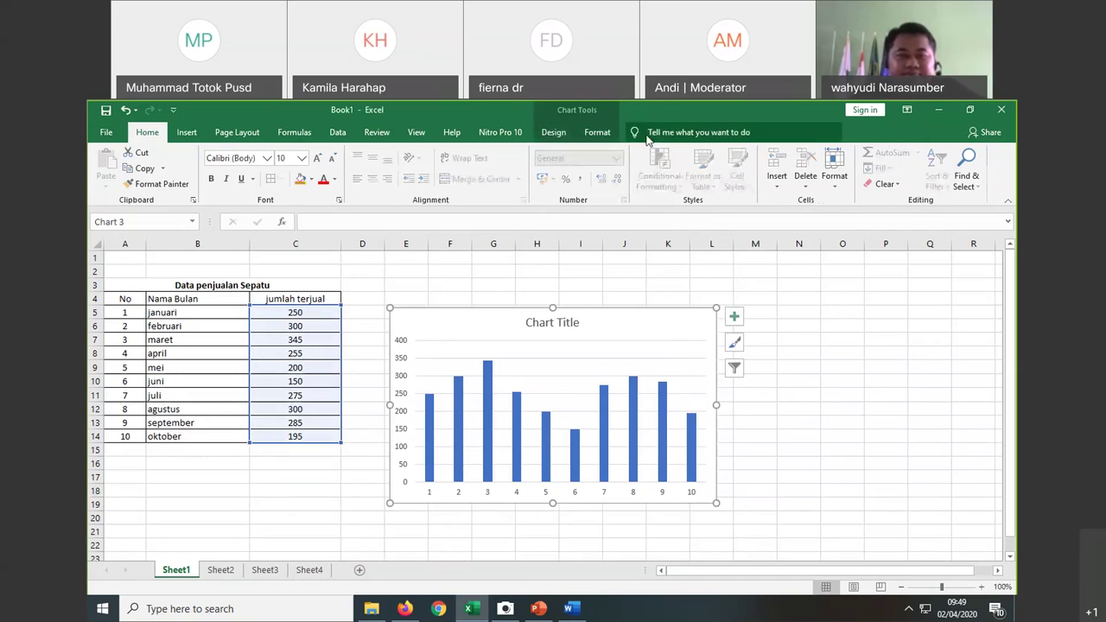
pyautogui.click(554, 134)
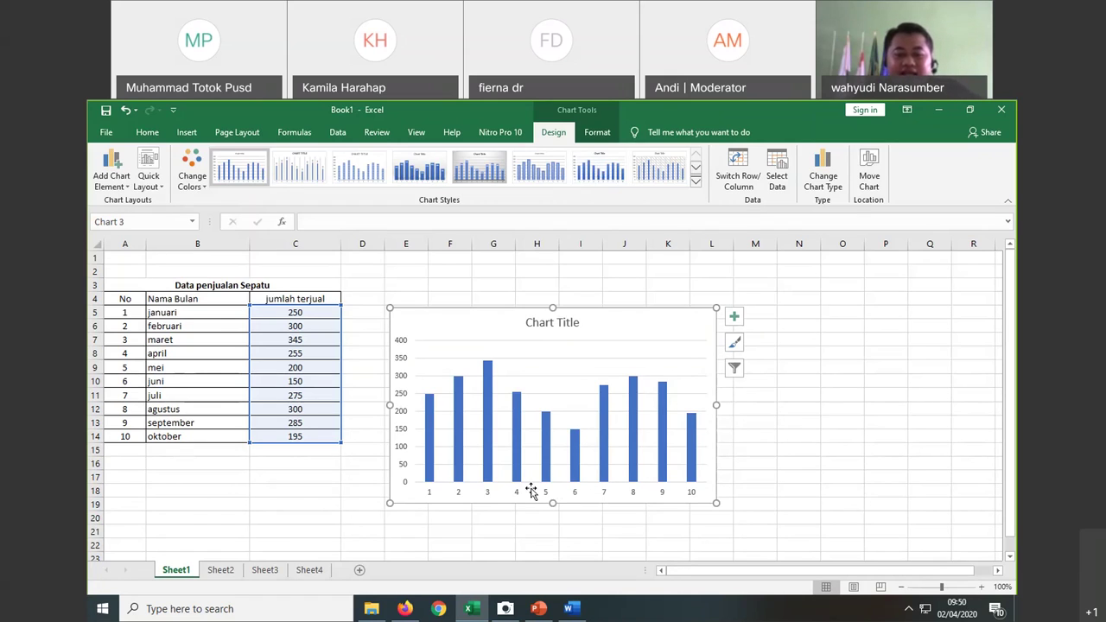
# Step: Nudge the sales column chart slightly up and left, then delete it from Sheet1
pyautogui.click(461, 498)
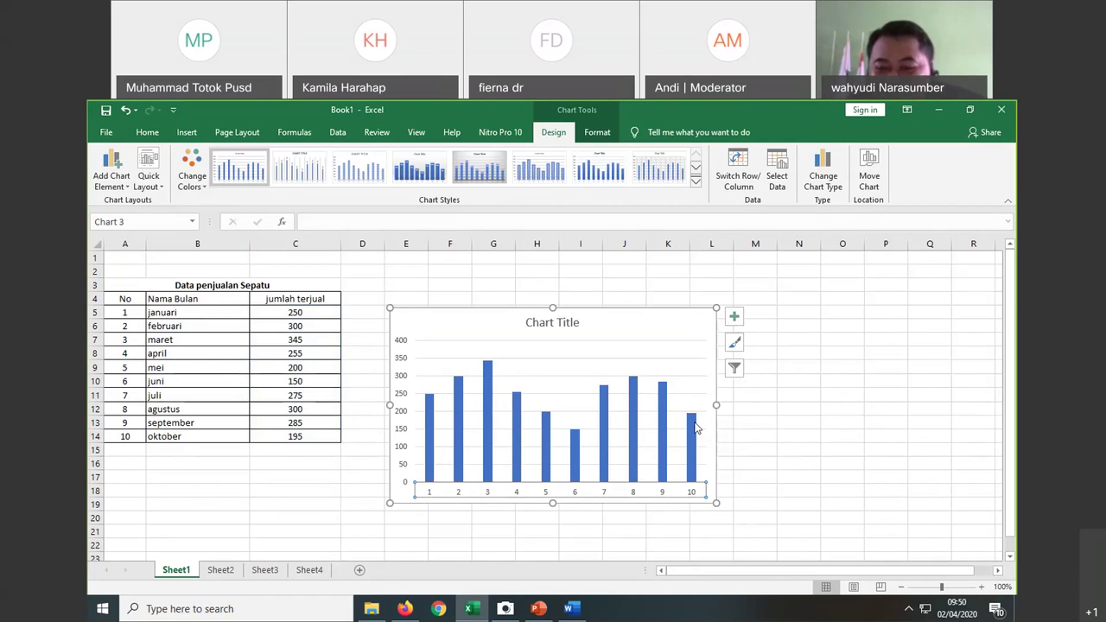
pyautogui.moveTo(691, 448)
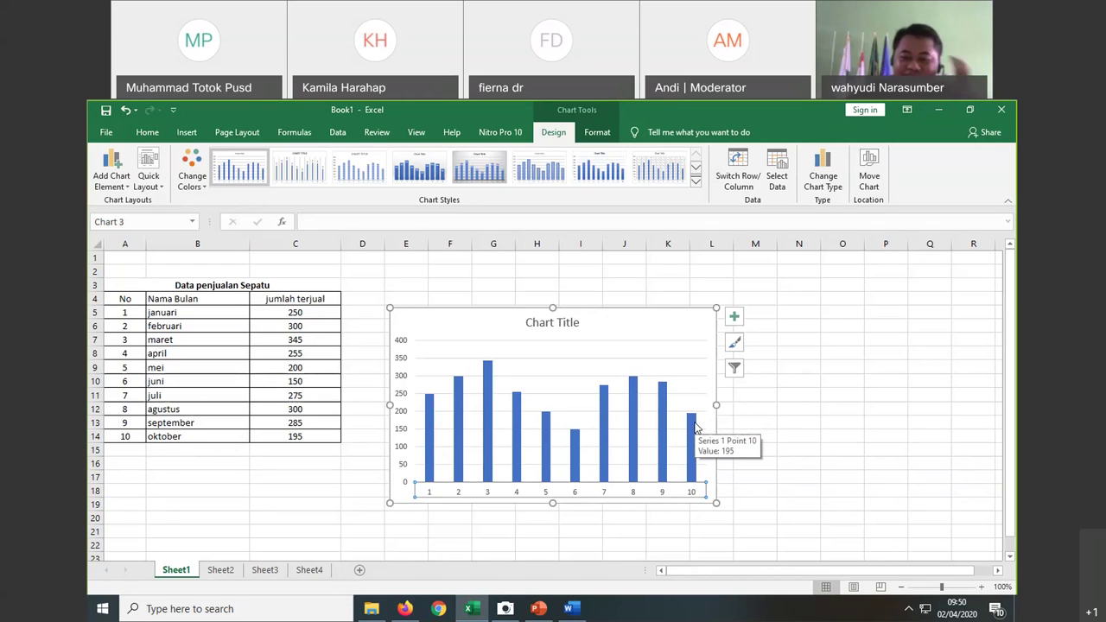
pyautogui.click(764, 488)
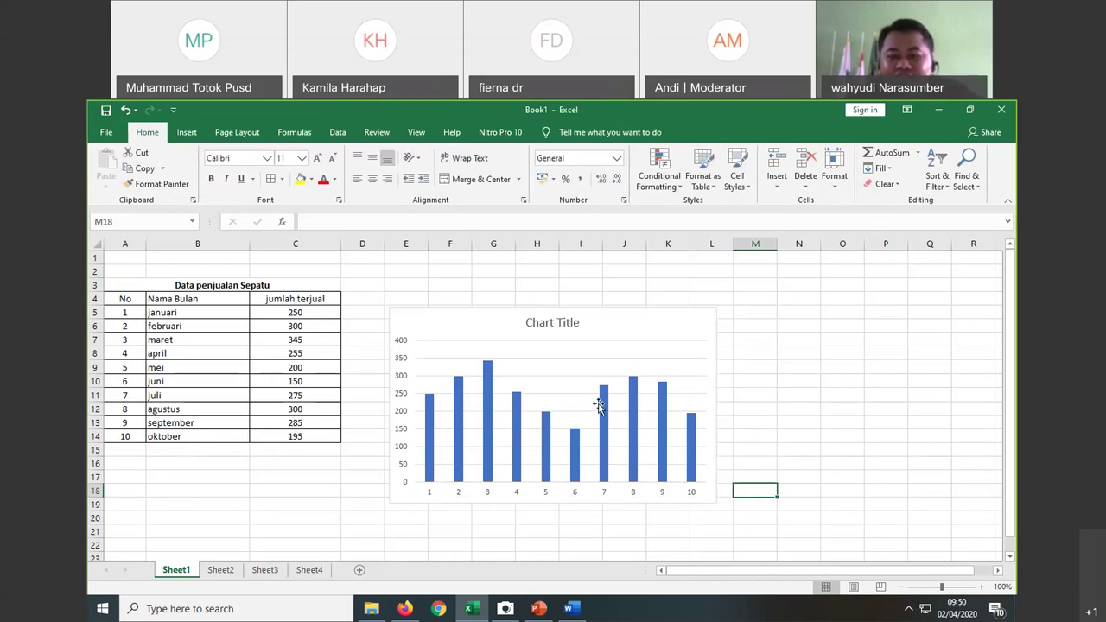
pyautogui.click(646, 320)
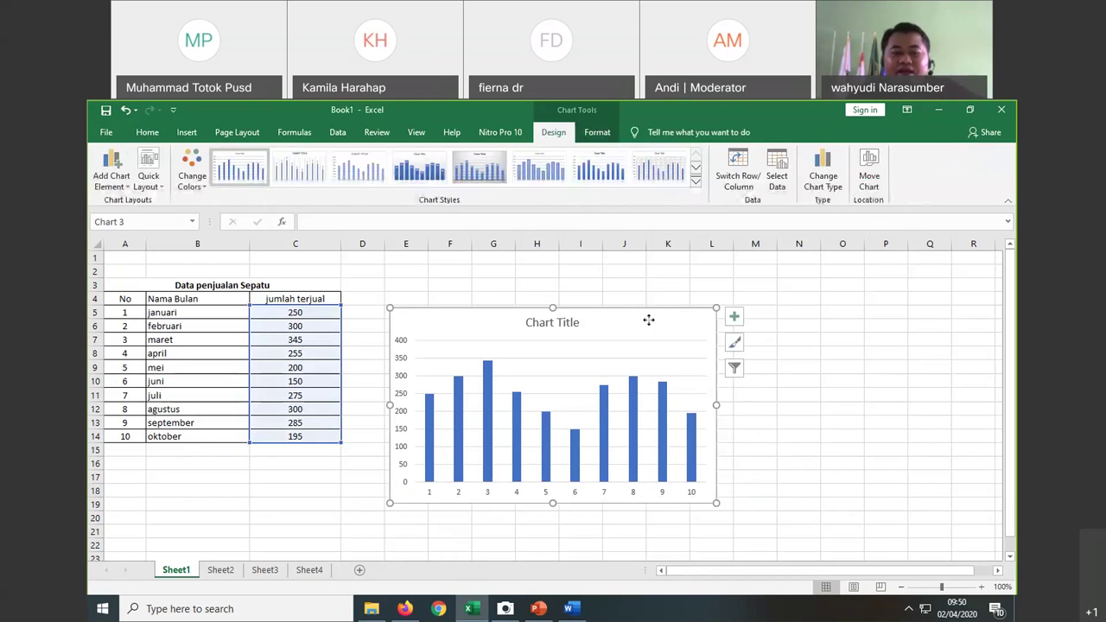
pyautogui.moveTo(646, 320); pyautogui.dragTo(637, 291)
pyautogui.click(739, 521)
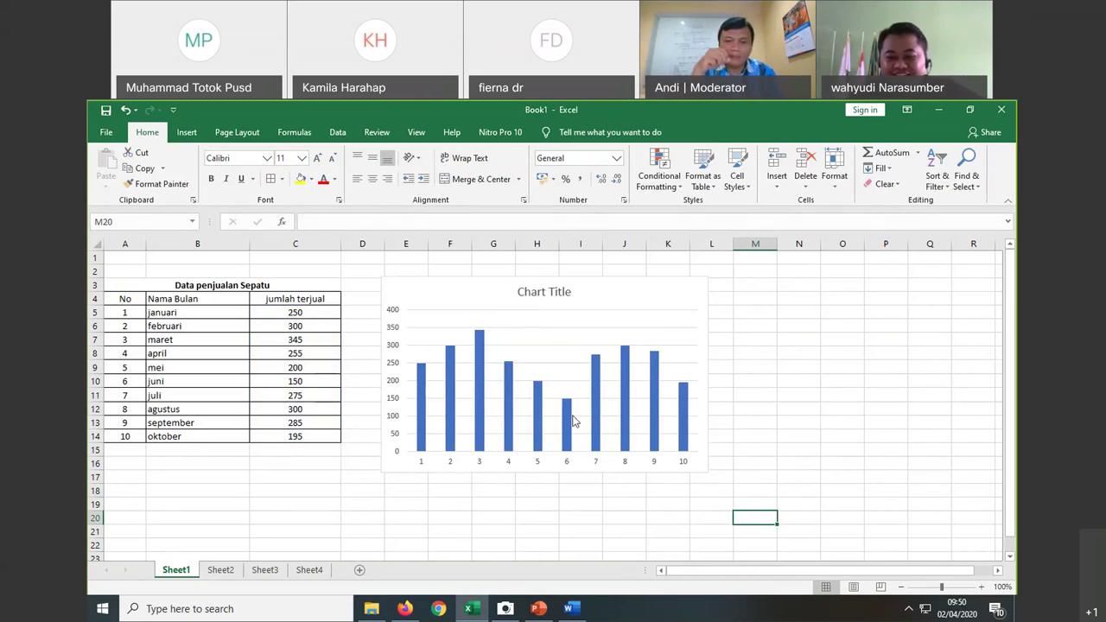
pyautogui.click(701, 461)
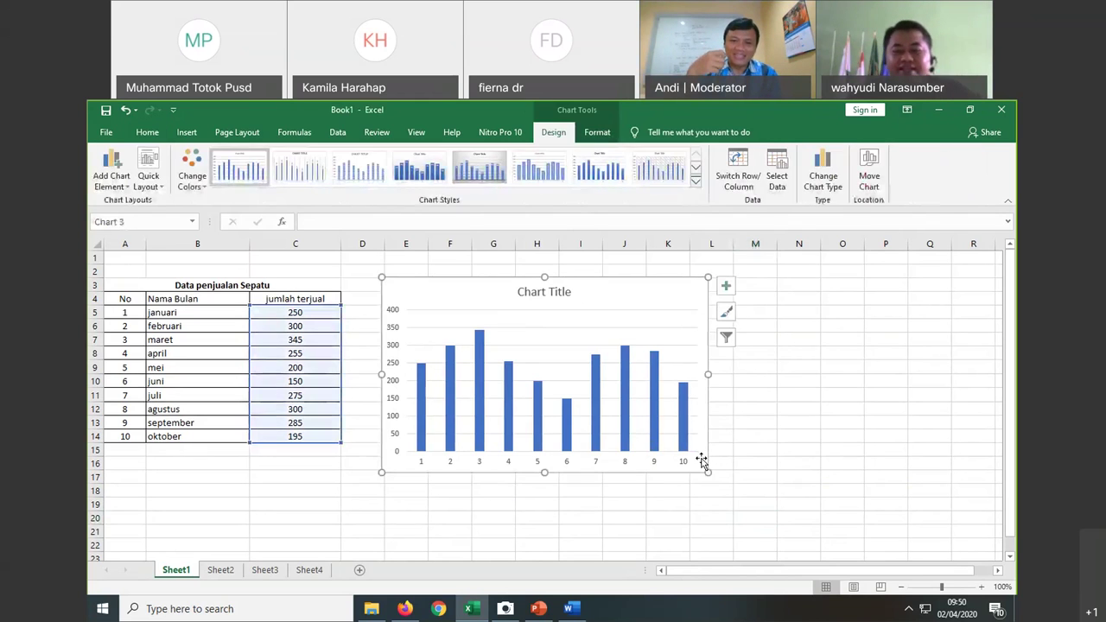
pyautogui.press('Delete')
pyautogui.click(611, 449)
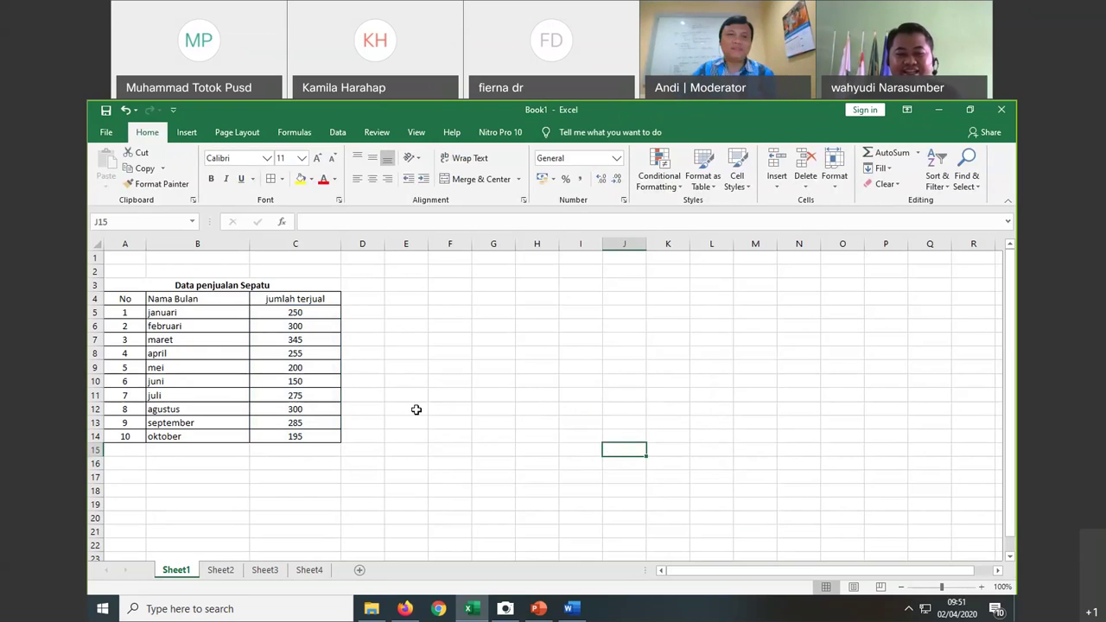
pyautogui.click(490, 367)
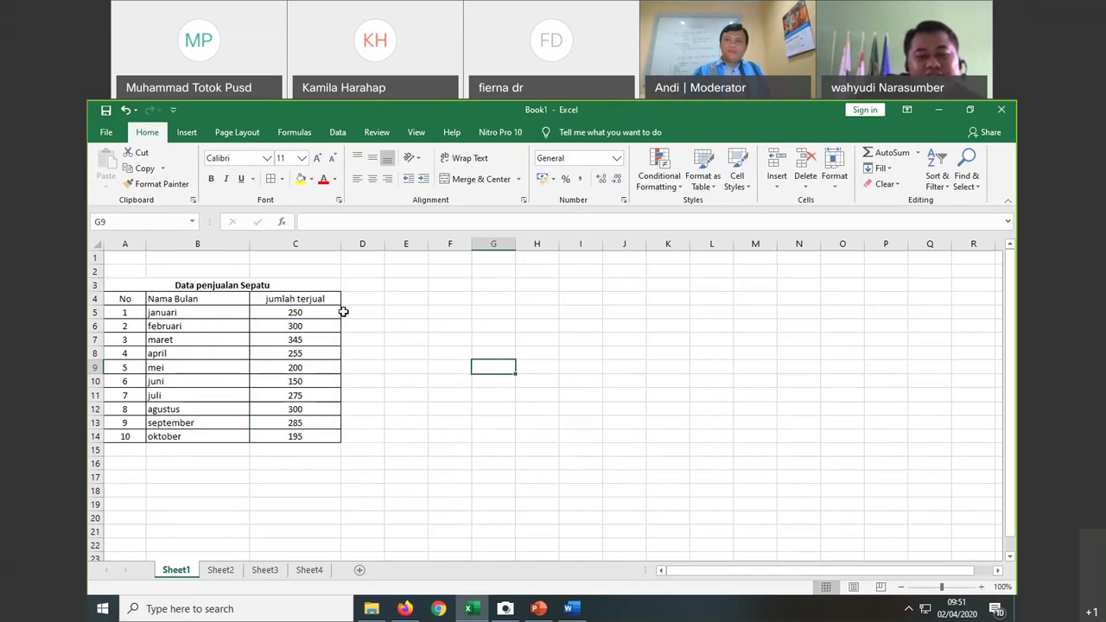
pyautogui.click(371, 318)
pyautogui.click(313, 313)
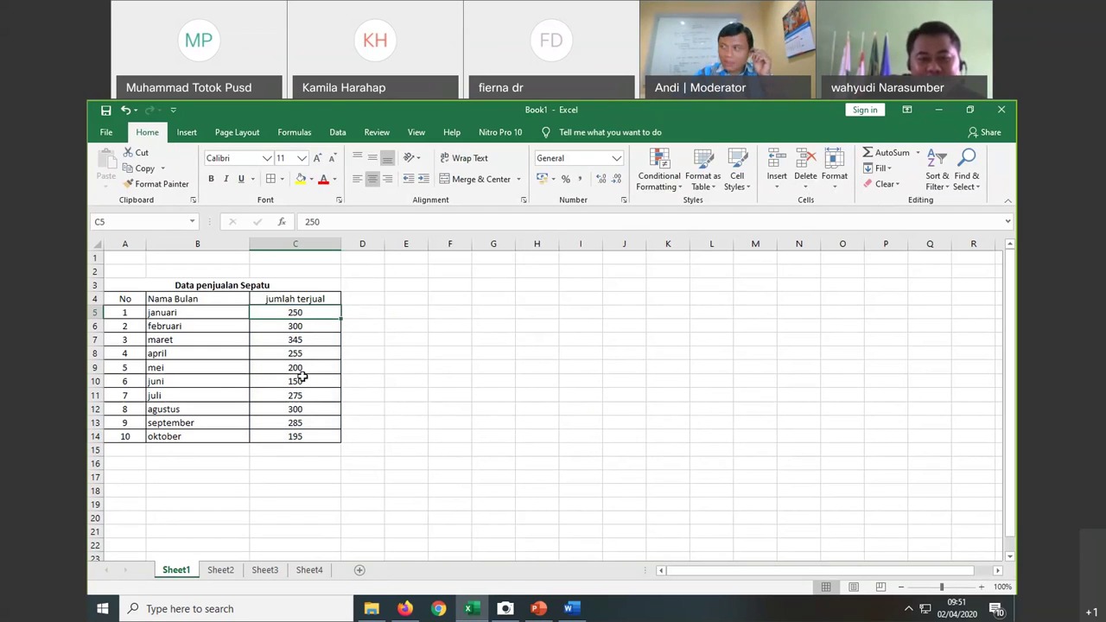
pyautogui.click(358, 309)
pyautogui.click(407, 313)
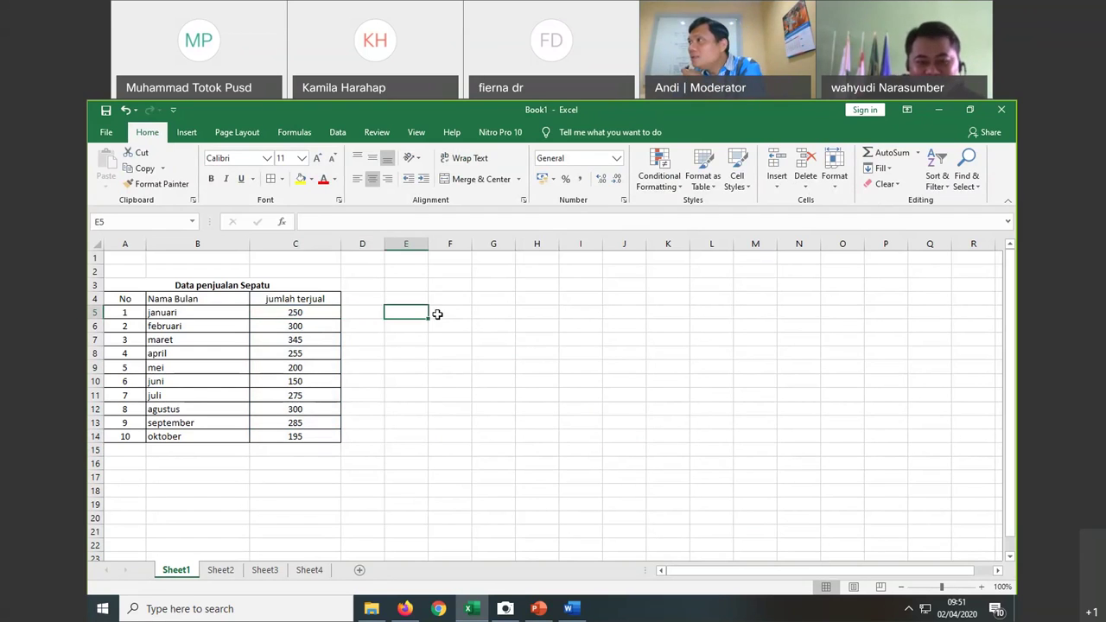
pyautogui.click(371, 312)
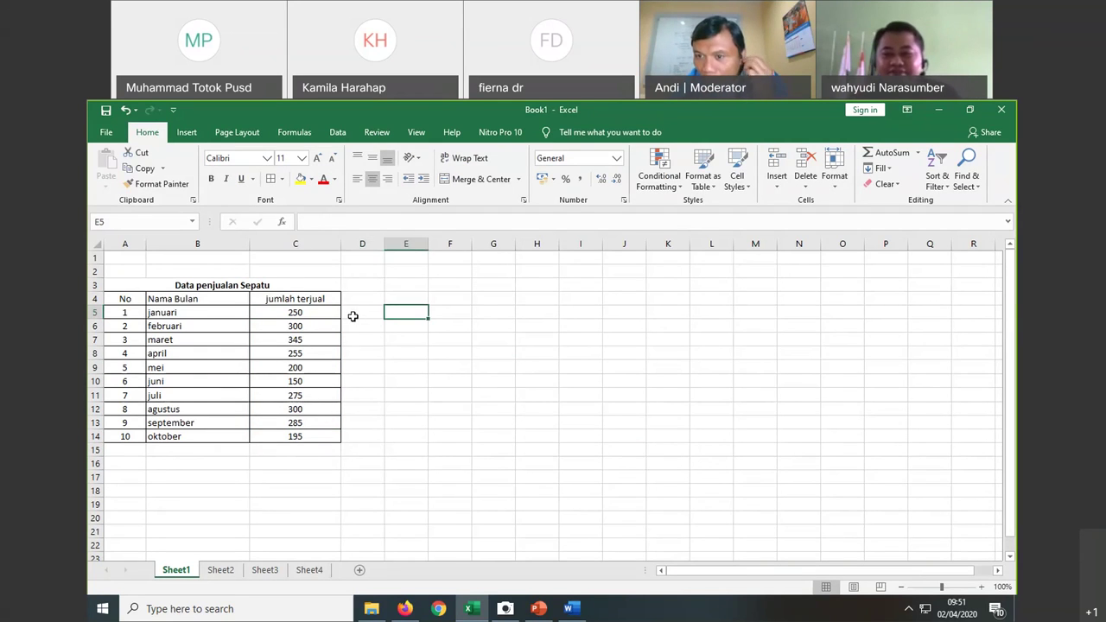
pyautogui.click(333, 315)
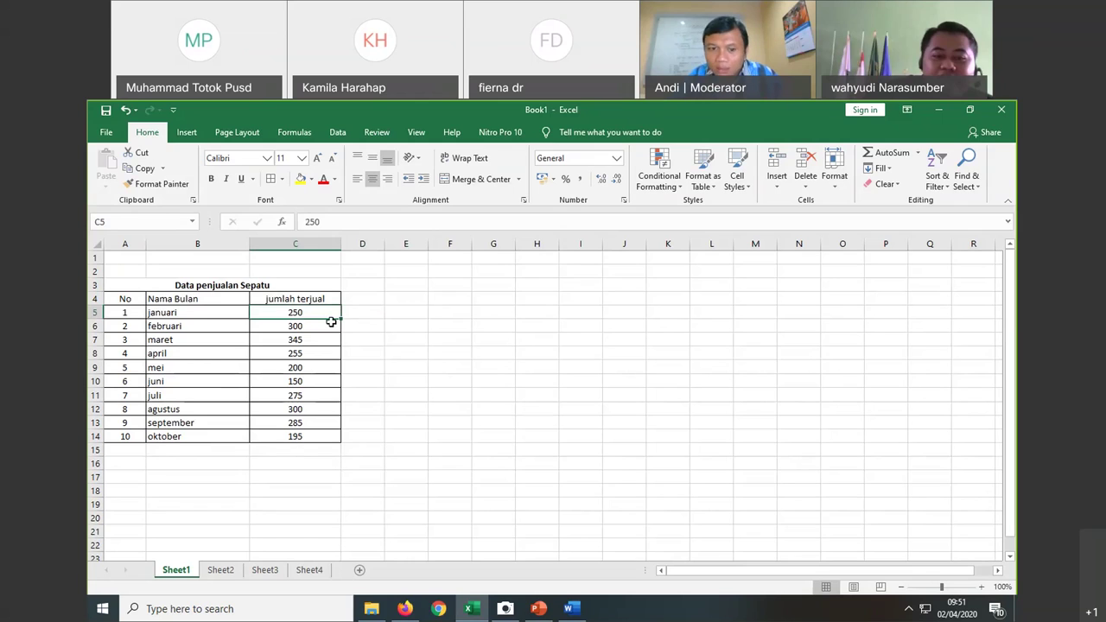
pyautogui.press('Right')
pyautogui.press('Right')
pyautogui.press('Right')
pyautogui.press('Down')
pyautogui.press('Down')
pyautogui.press('Down')
pyautogui.click(306, 313)
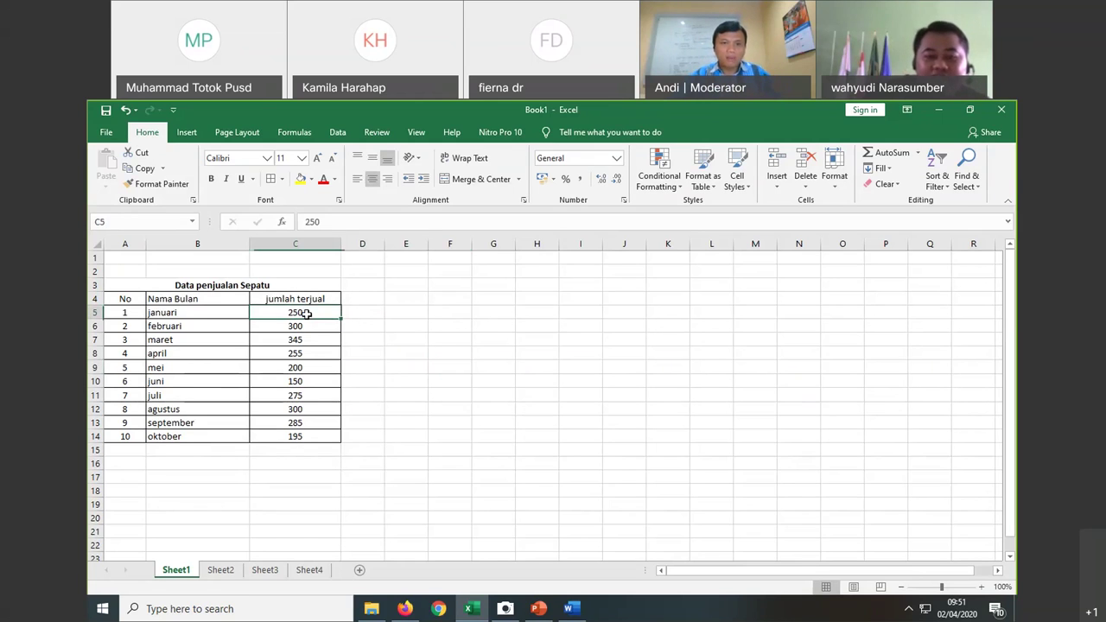
pyautogui.click(313, 299)
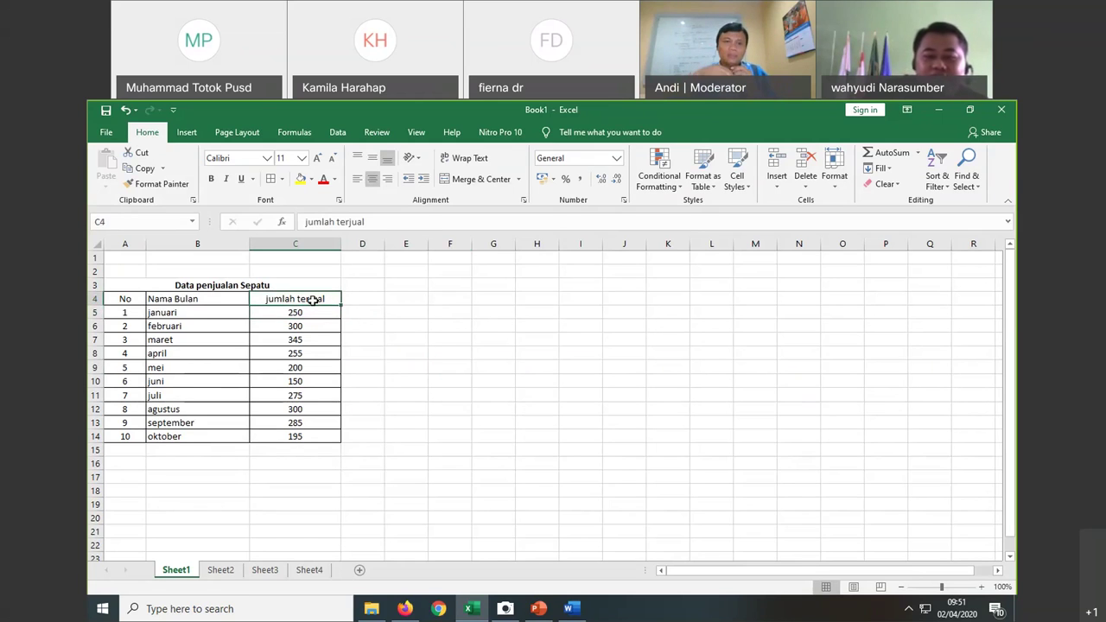
pyautogui.click(460, 339)
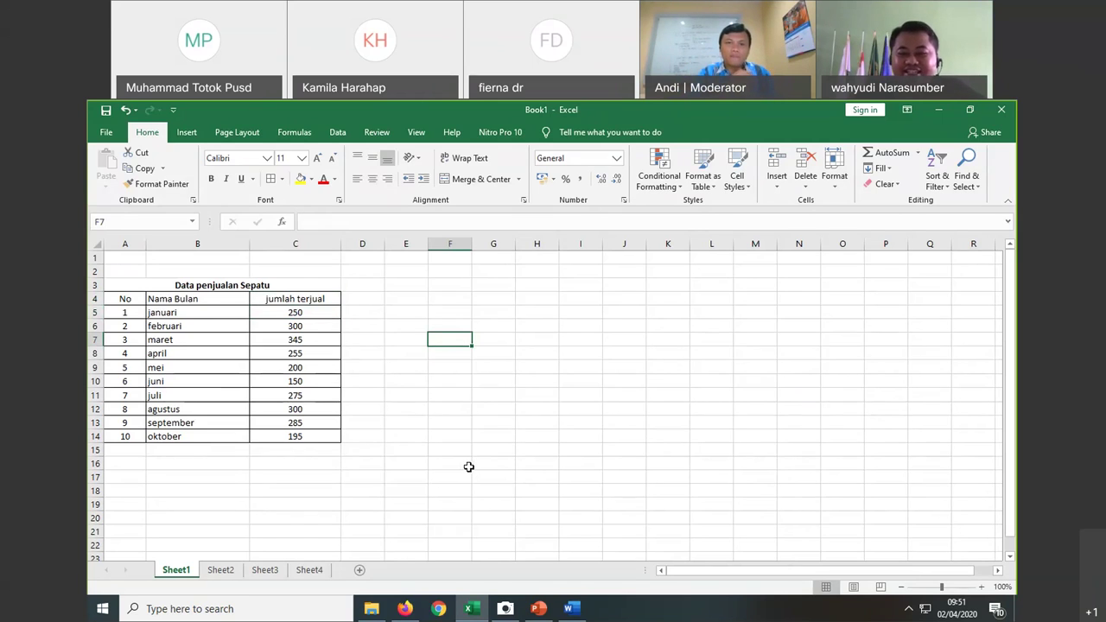
pyautogui.click(422, 390)
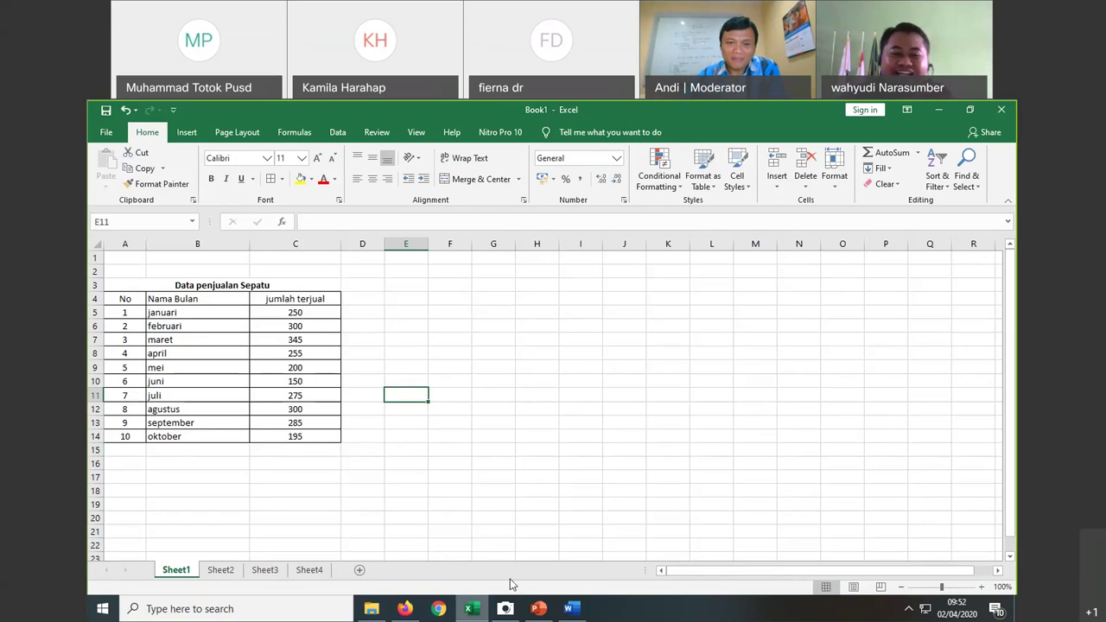
pyautogui.click(412, 352)
pyautogui.press('Right')
pyautogui.press('Right')
pyautogui.press('Down')
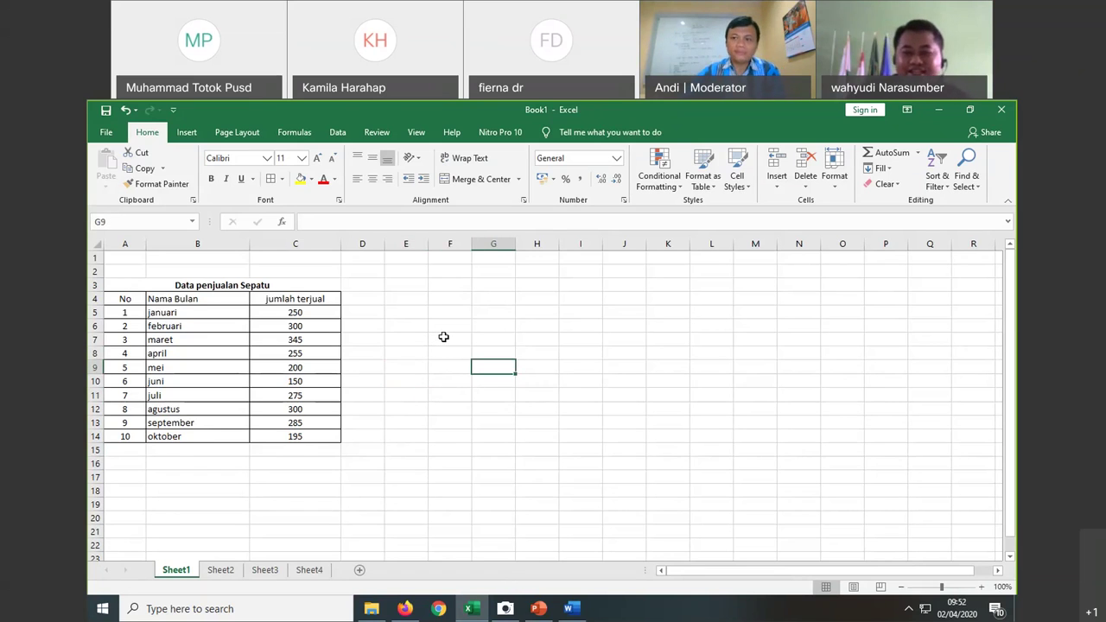
pyautogui.click(326, 314)
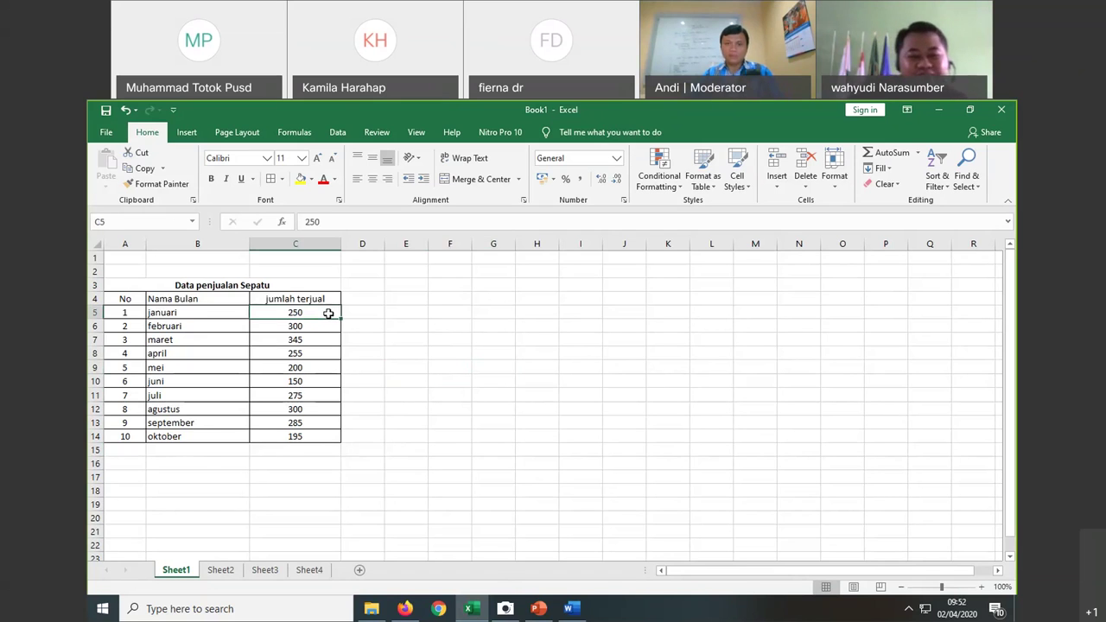
pyautogui.click(464, 373)
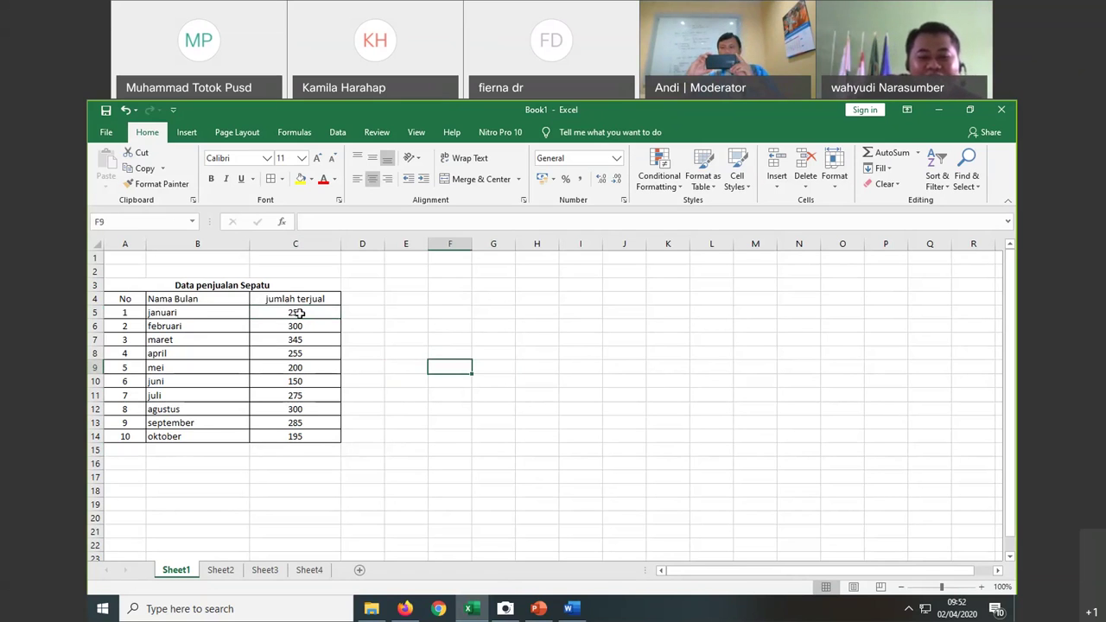
pyautogui.moveTo(298, 314); pyautogui.dragTo(724, 464)
pyautogui.moveTo(100, 480)
pyautogui.mouseDown()
pyautogui.moveTo(452, 487)
pyautogui.moveTo(437, 397)
pyautogui.mouseUp()
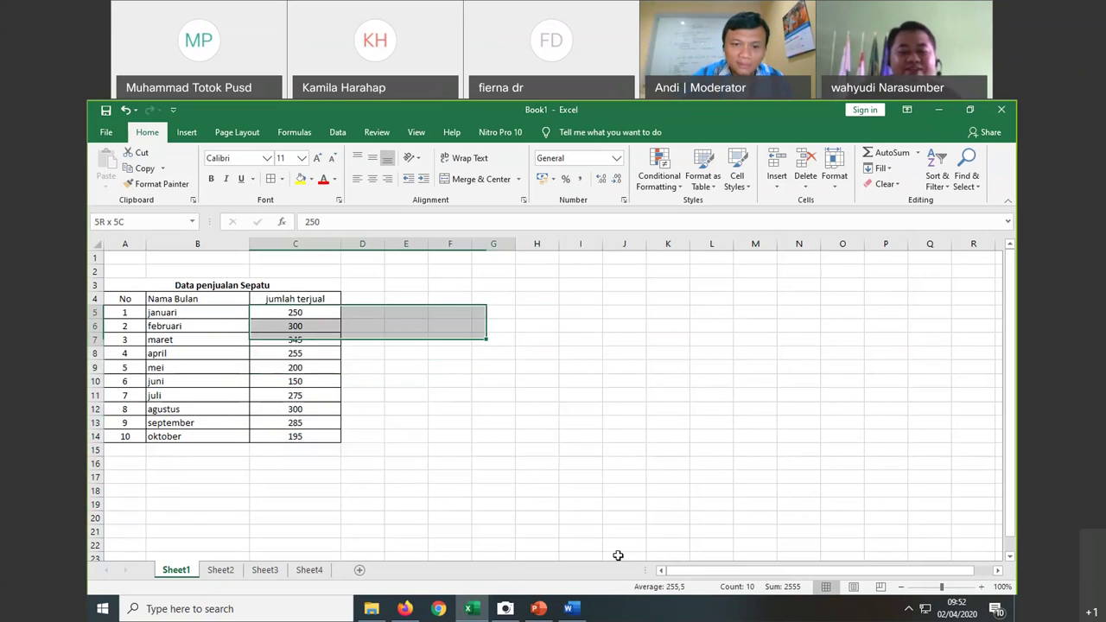
pyautogui.click(432, 367)
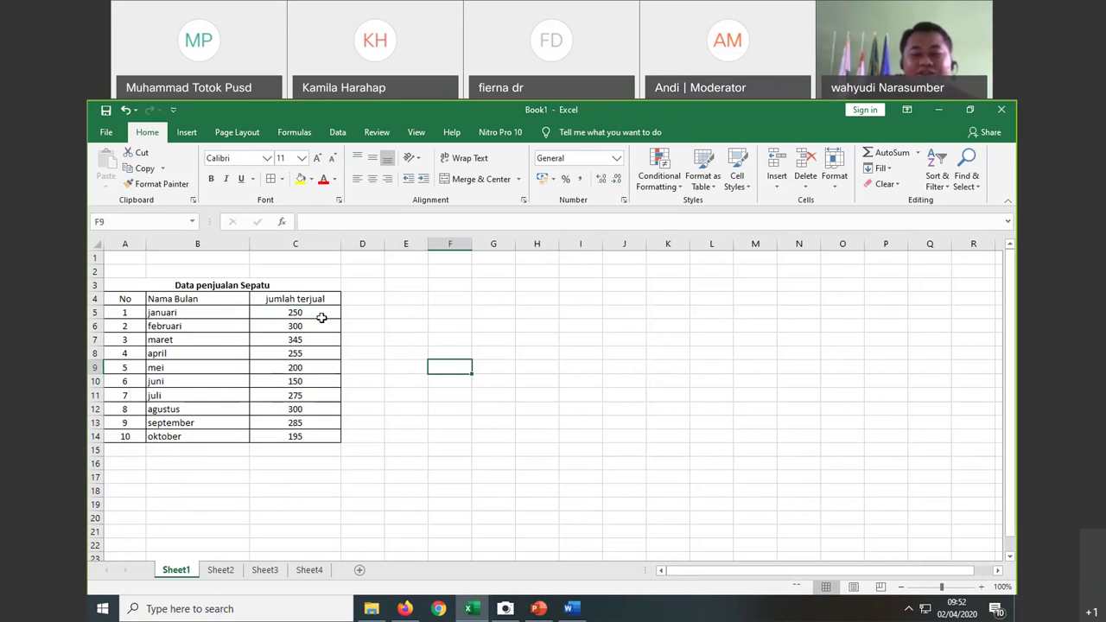
pyautogui.click(323, 313)
pyautogui.click(441, 365)
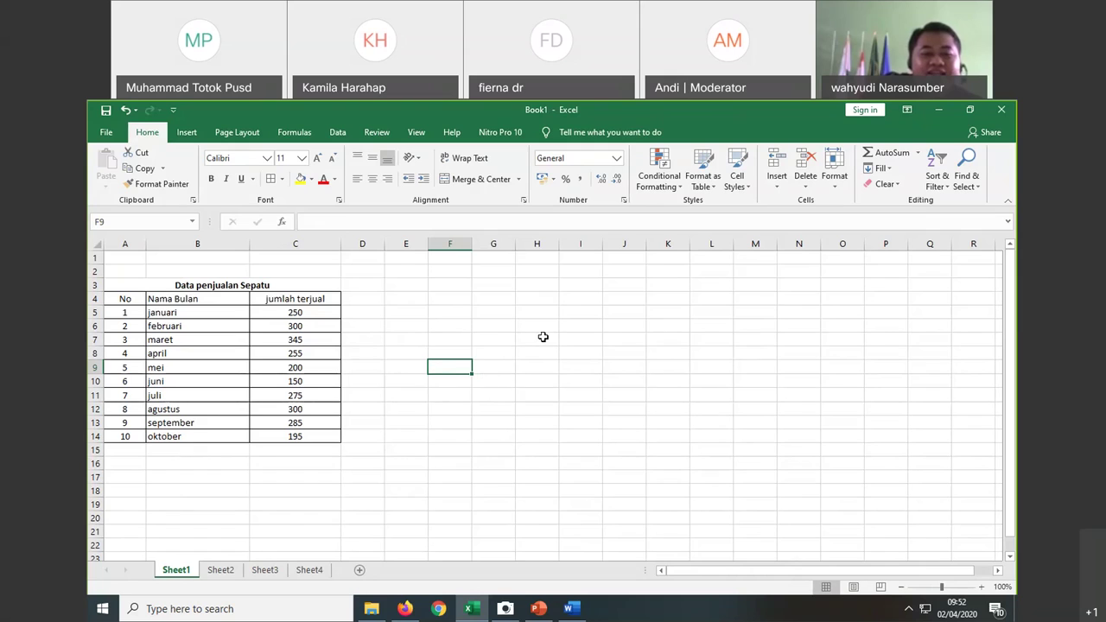
pyautogui.click(316, 314)
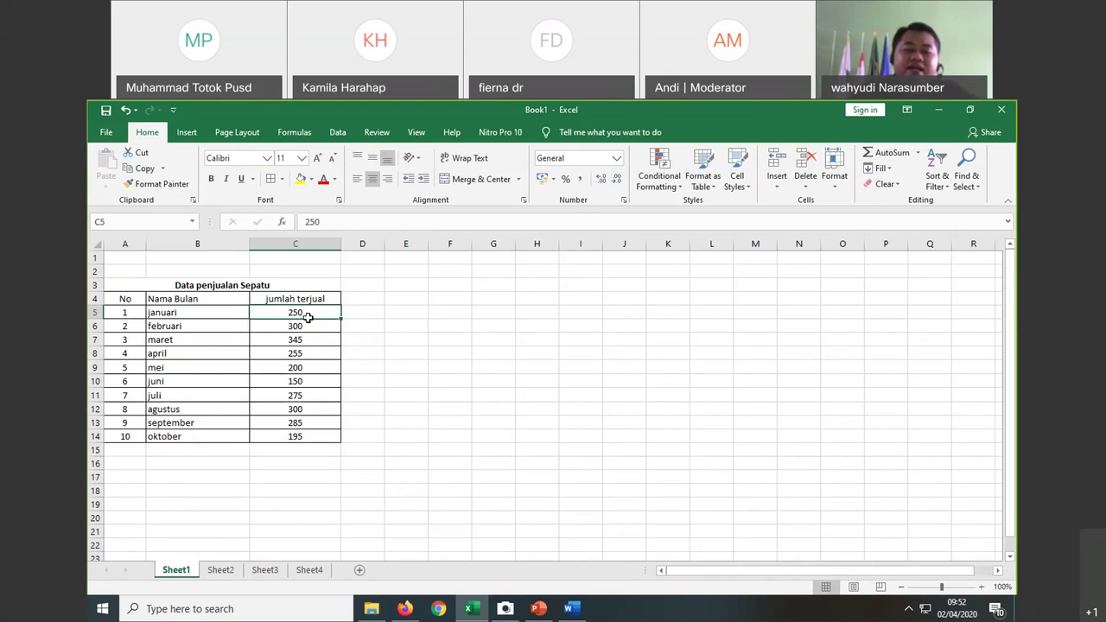
pyautogui.moveTo(307, 318); pyautogui.dragTo(316, 436)
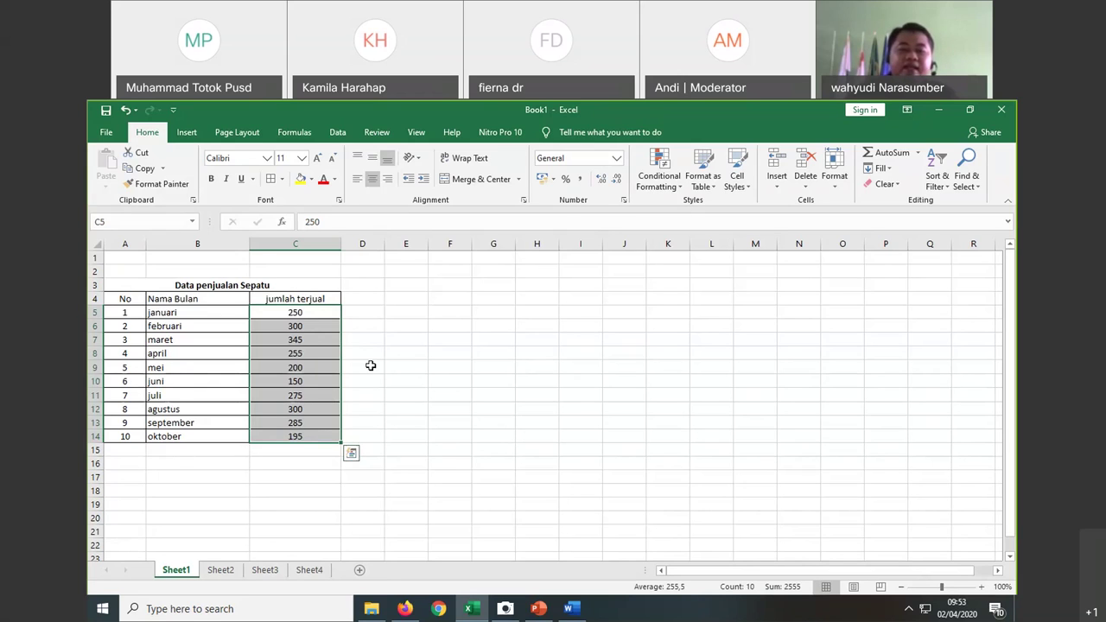
pyautogui.click(317, 314)
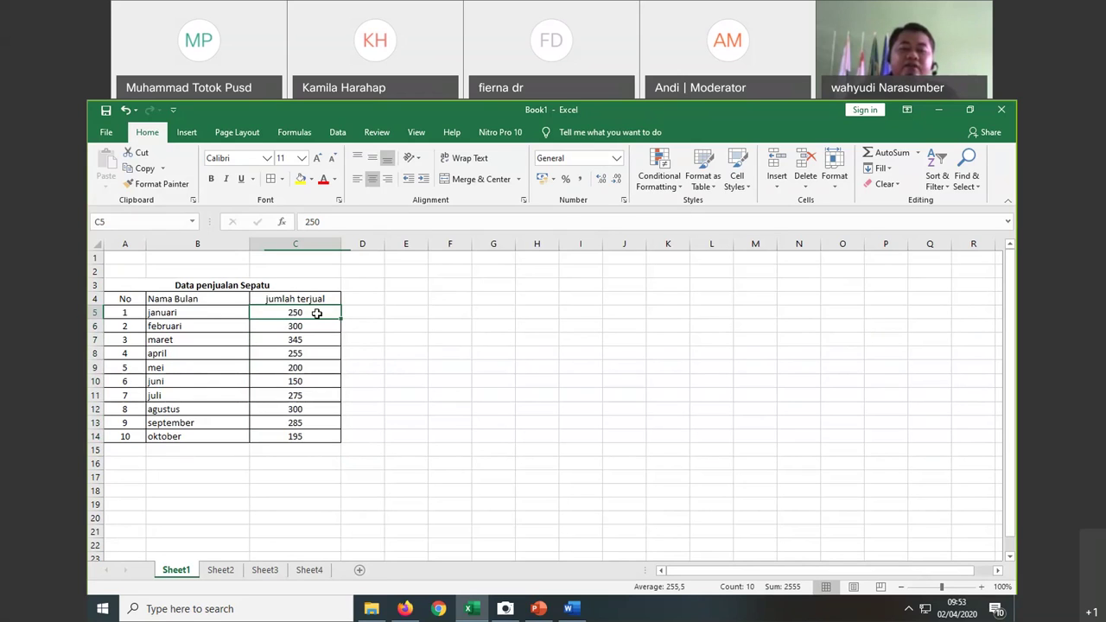
pyautogui.moveTo(317, 313); pyautogui.dragTo(320, 419)
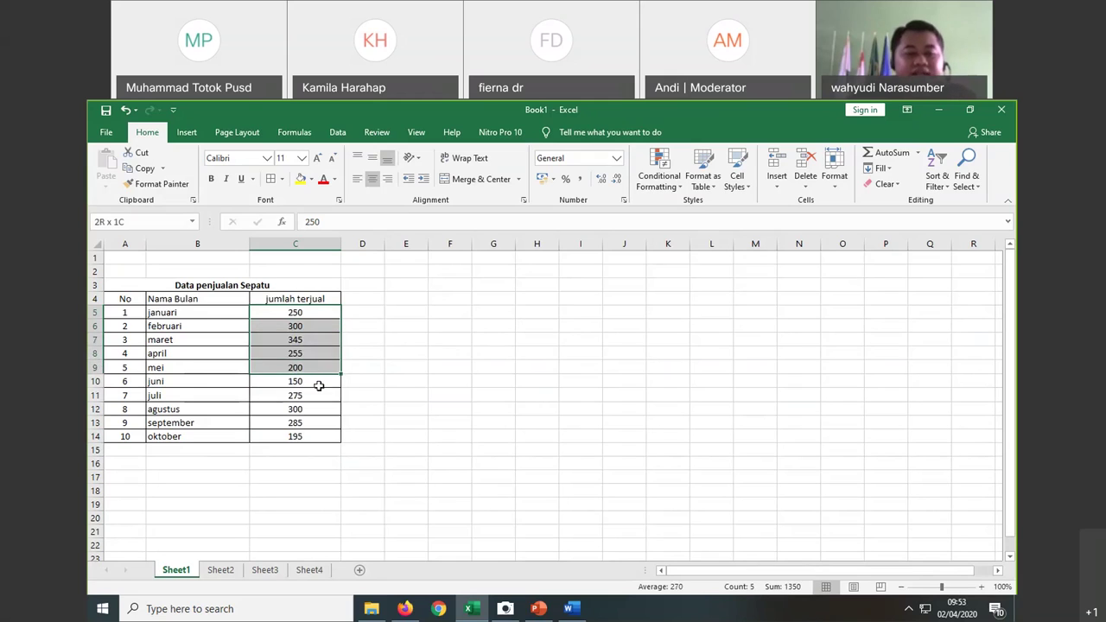
pyautogui.moveTo(320, 419); pyautogui.dragTo(323, 436)
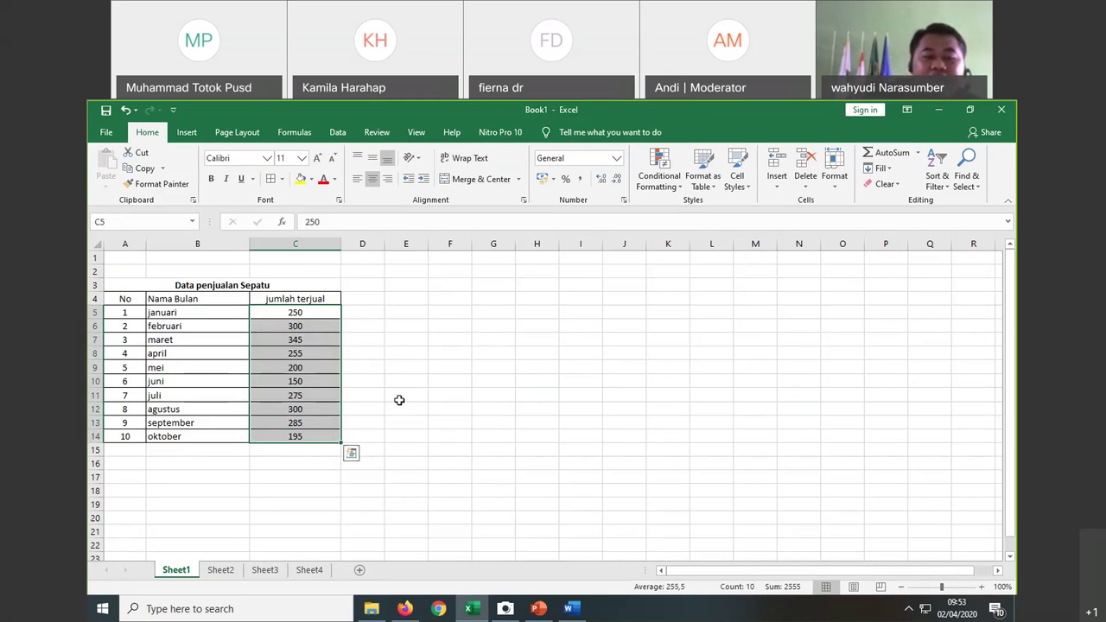
pyautogui.click(400, 400)
pyautogui.click(294, 316)
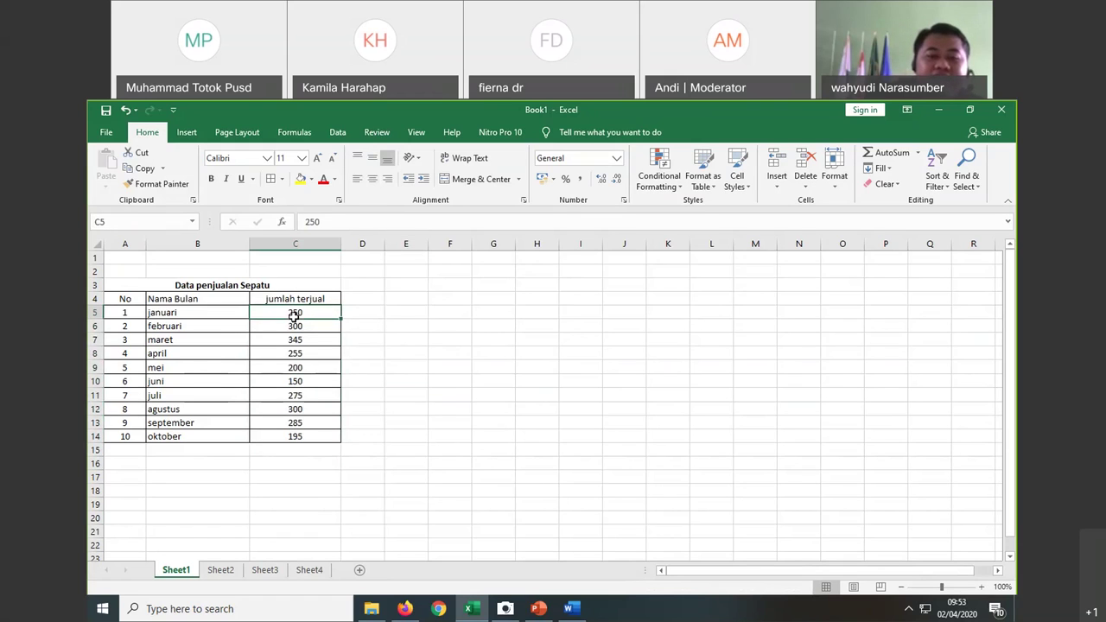
pyautogui.moveTo(295, 316); pyautogui.dragTo(295, 437)
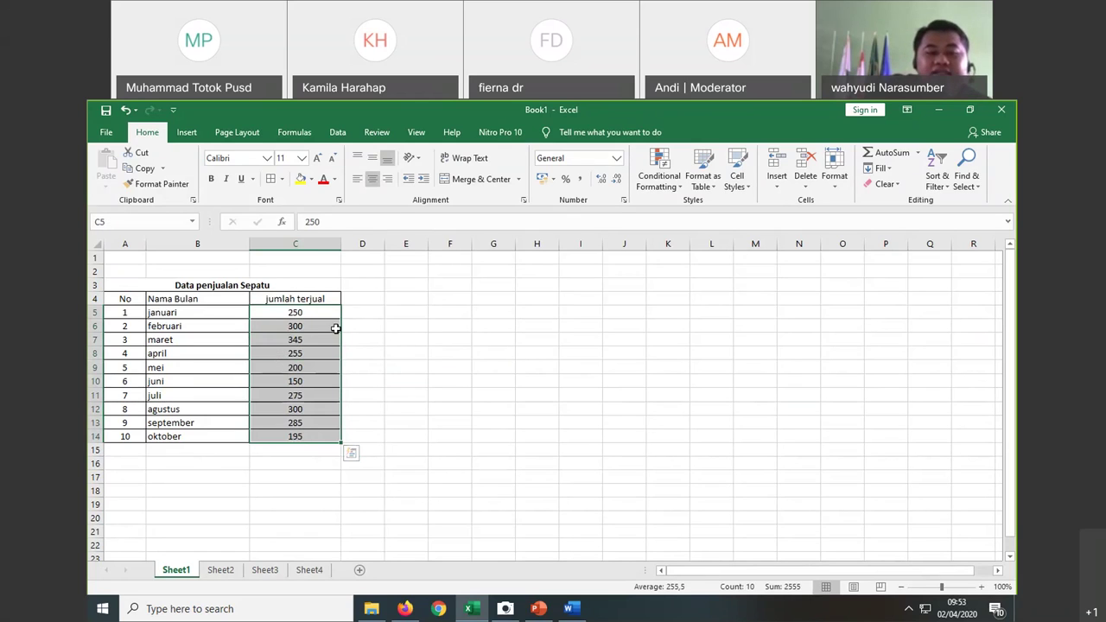
pyautogui.click(399, 414)
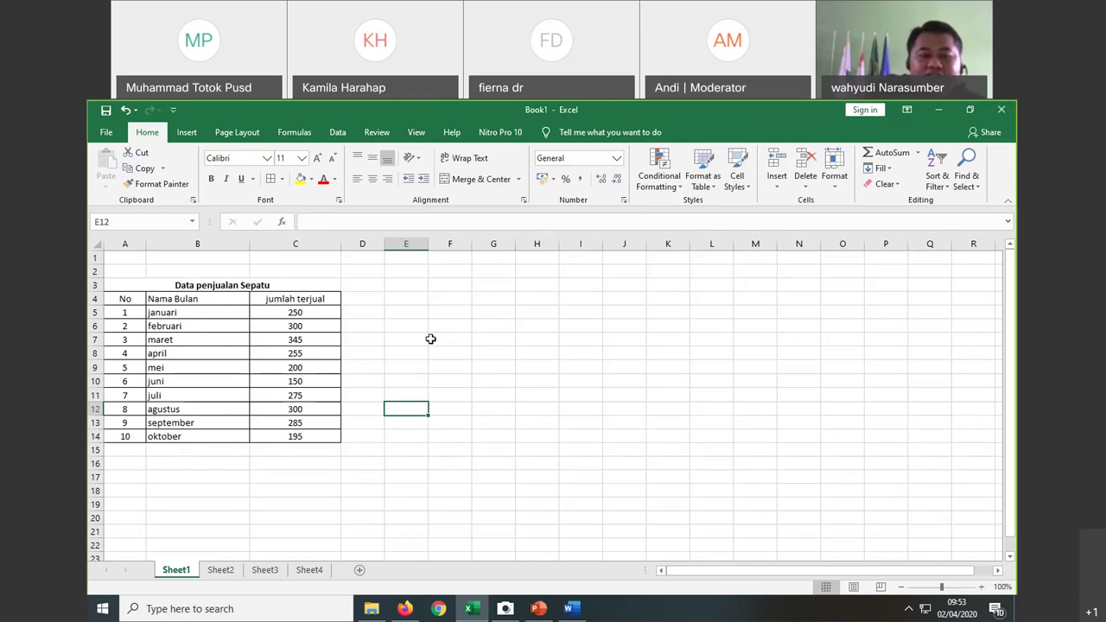
pyautogui.click(322, 339)
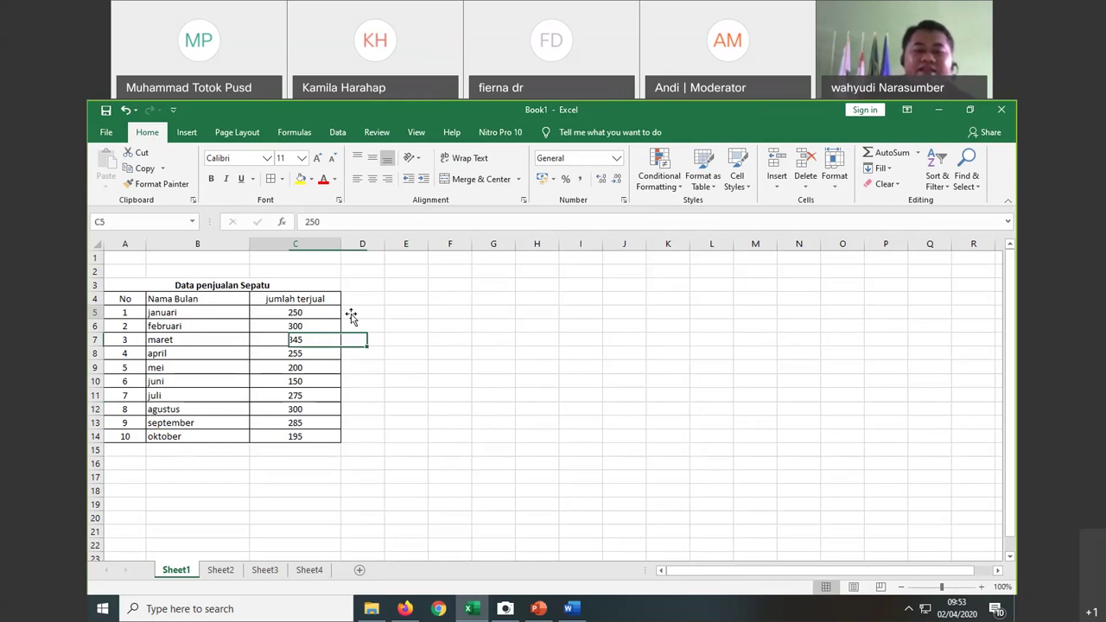
pyautogui.click(437, 360)
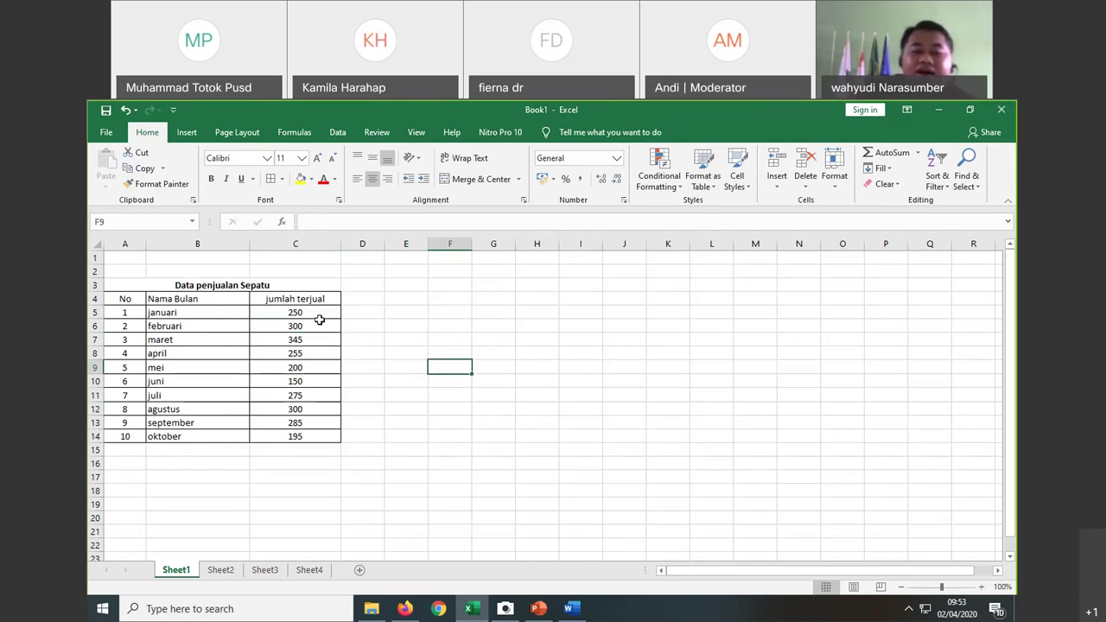
pyautogui.click(319, 315)
pyautogui.click(450, 395)
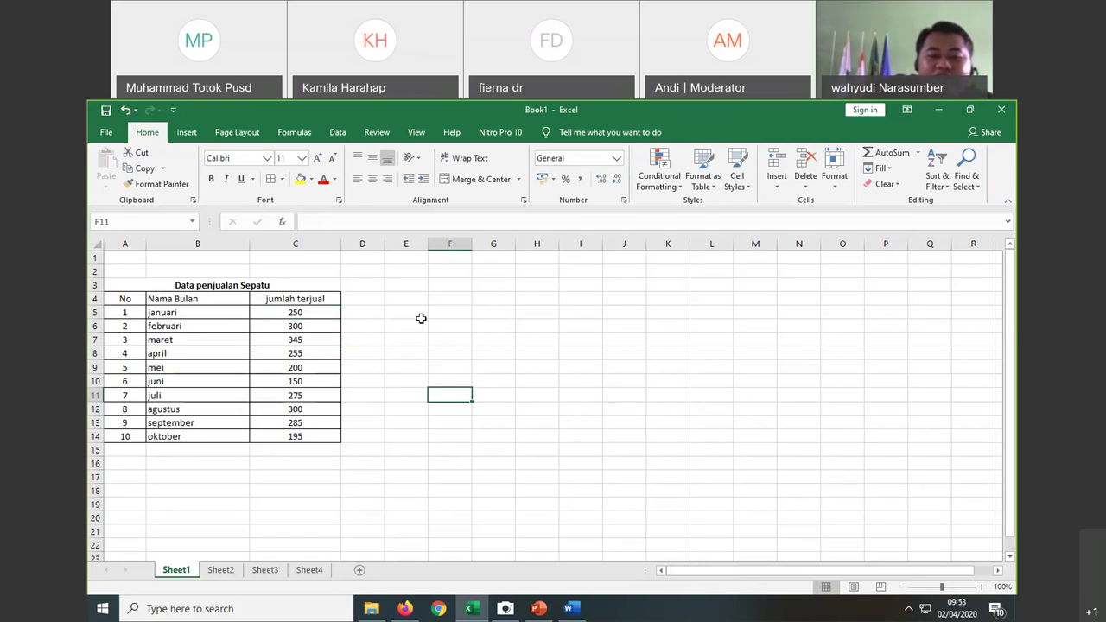
pyautogui.click(309, 317)
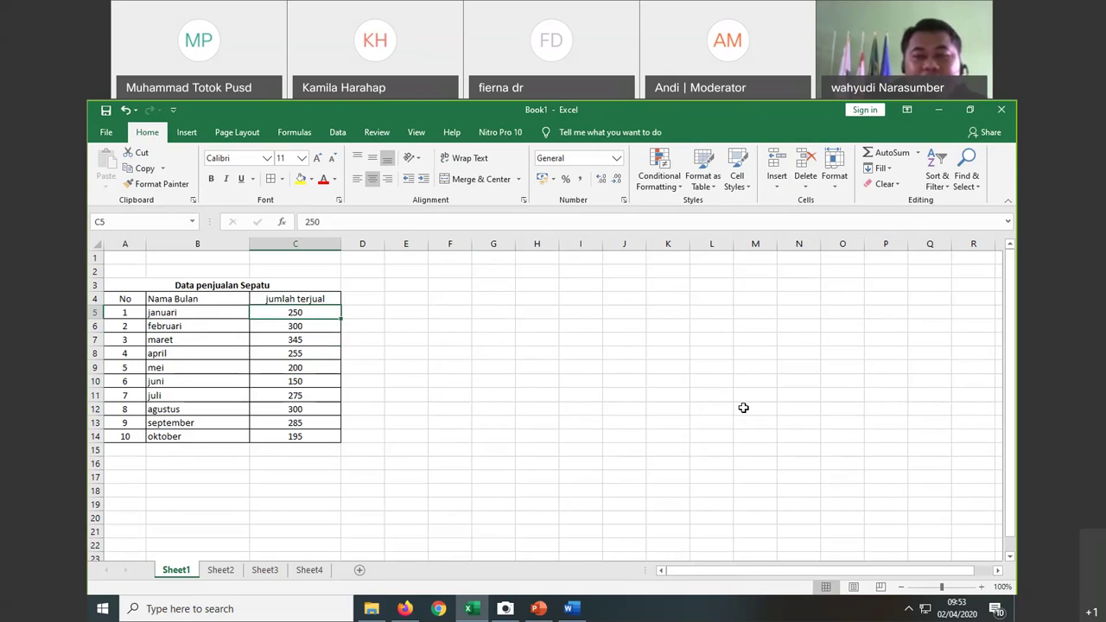
# Step: Extend the selection with Shift+Down to cover all ten months, C5:C14
pyautogui.hotkey('shift', 'Down')
pyautogui.hotkey('shift', 'Down')
pyautogui.hotkey('shift', 'Down')
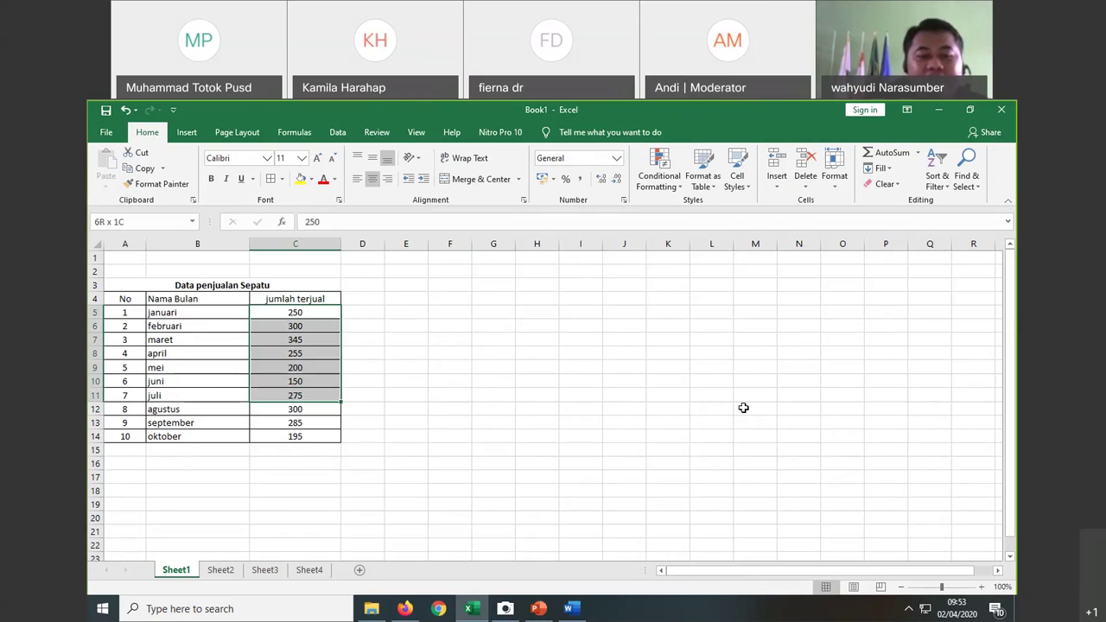
pyautogui.hotkey('shift', 'Down')
pyautogui.hotkey('shift', 'Down')
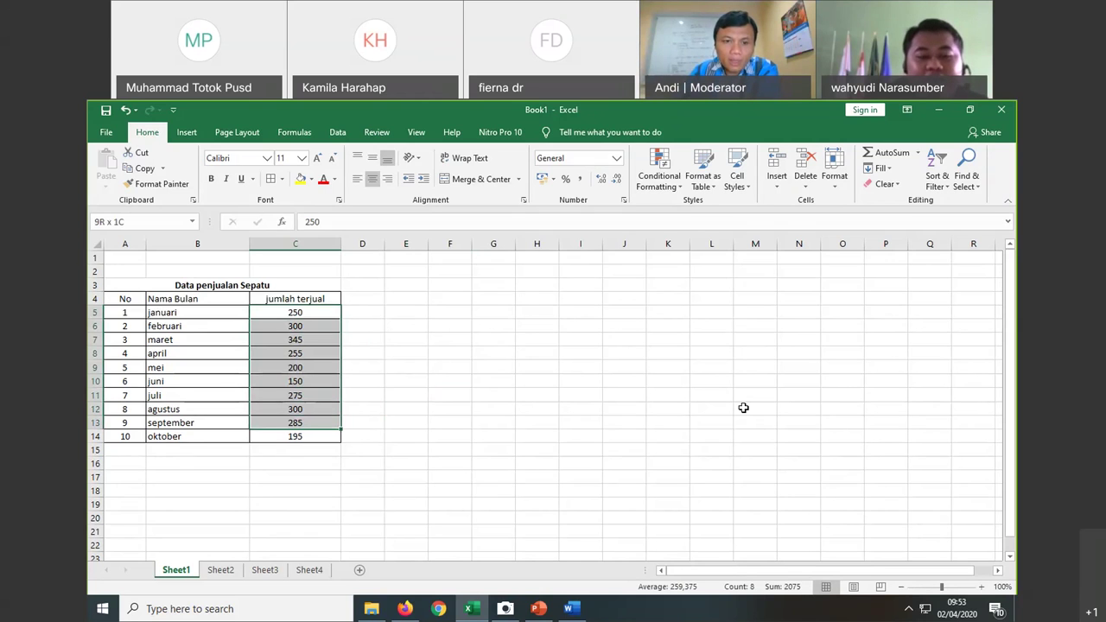
pyautogui.hotkey('shift', 'Down')
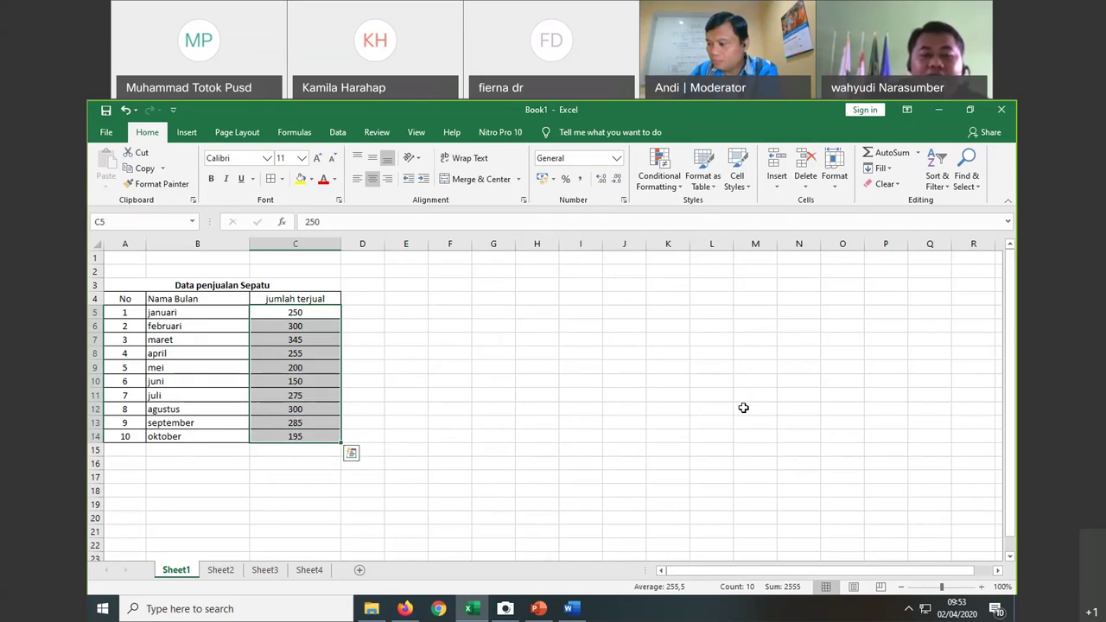
# Step: Restart from C5 and use Shift+Up/Down to trim the selection back to C5:C14
pyautogui.click(332, 313)
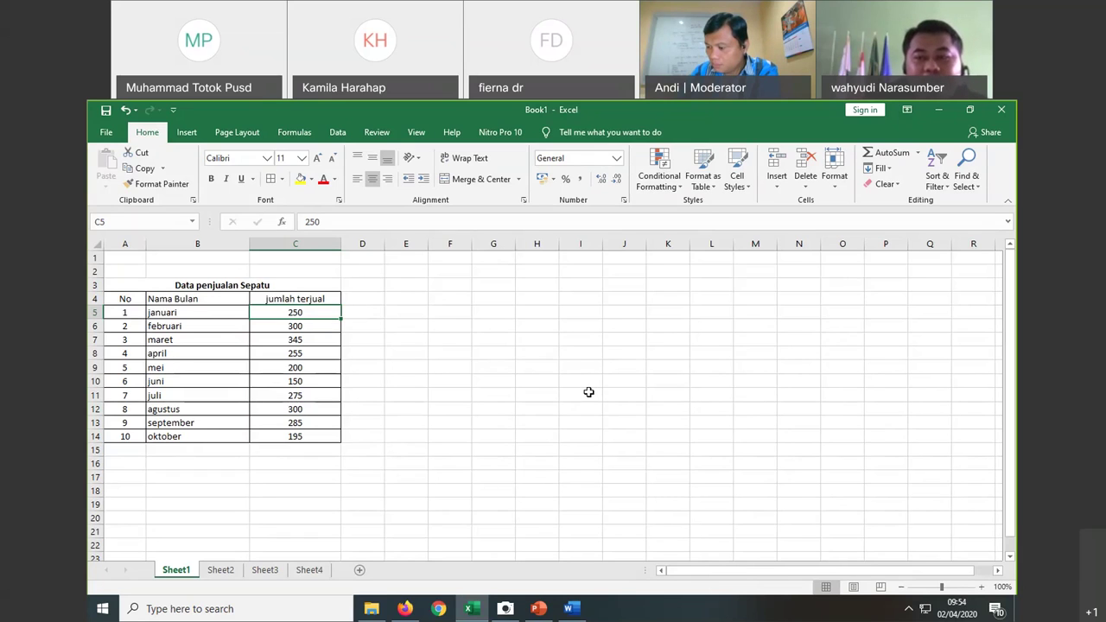
pyautogui.hotkey('shift', 'Down')
pyautogui.hotkey('shift', 'Down')
pyautogui.hotkey('shift', 'Down')
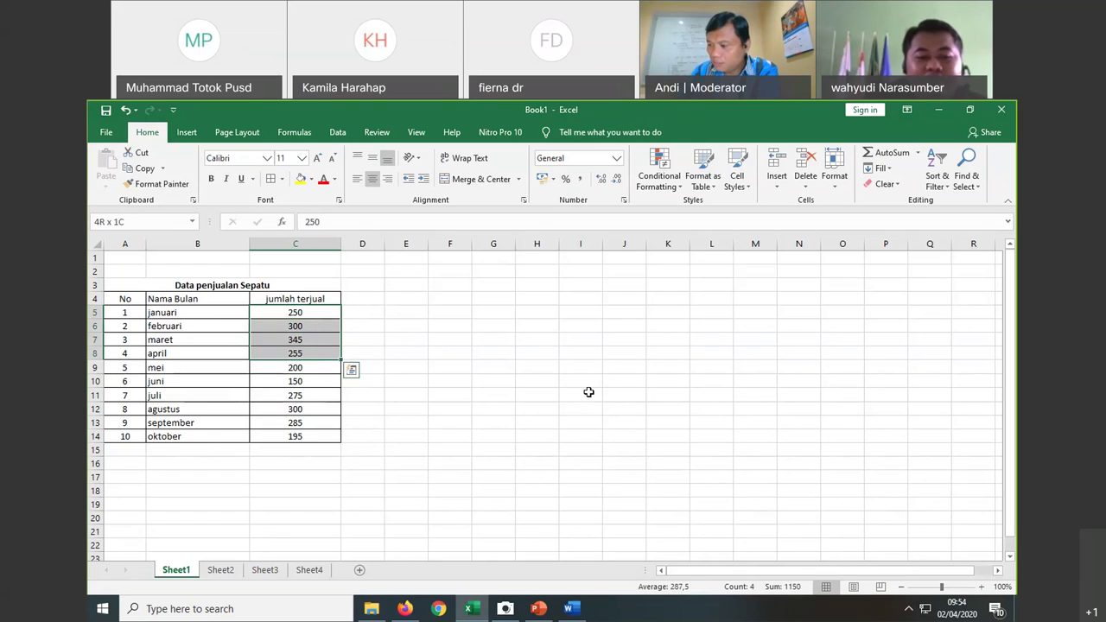
pyautogui.hotkey('shift', 'Down')
pyautogui.hotkey('shift', 'Down')
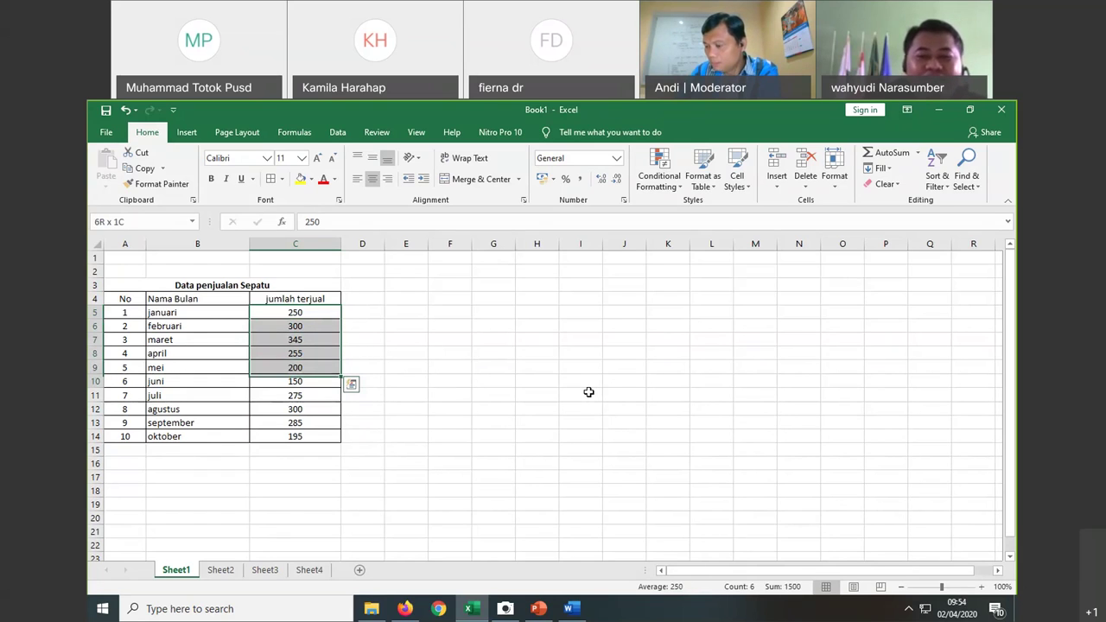
pyautogui.hotkey('shift', 'Down')
pyautogui.hotkey('shift', 'Down')
pyautogui.hotkey('shift', 'Down')
pyautogui.hotkey('shift', 'Up')
pyautogui.hotkey('shift', 'Up')
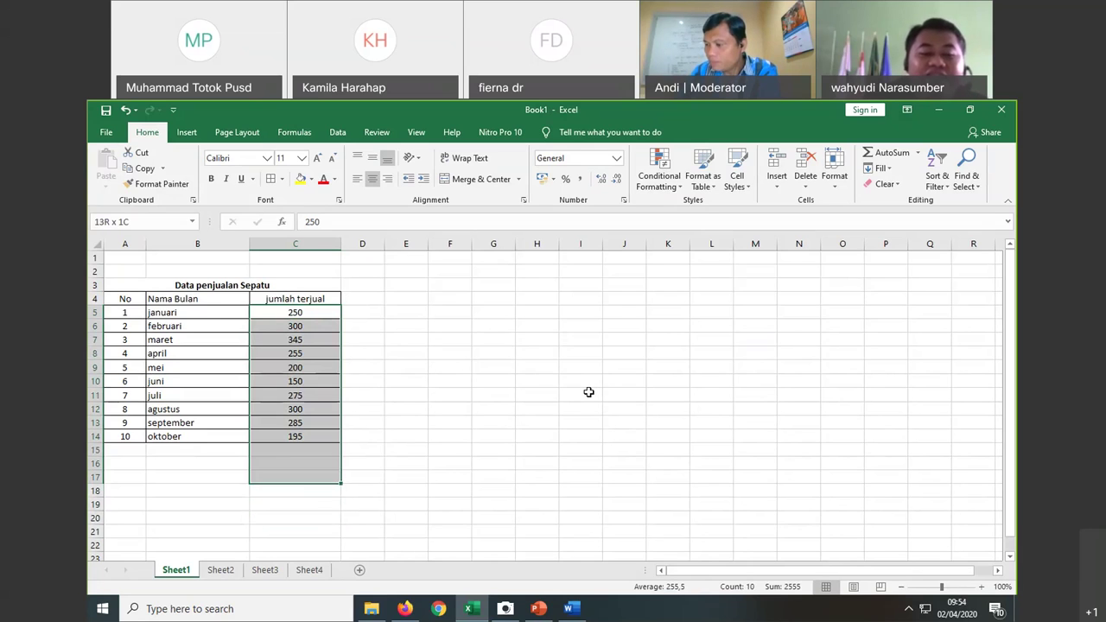
pyautogui.hotkey('shift', 'Up')
pyautogui.hotkey('shift', 'Up')
pyautogui.hotkey('shift', 'Down')
pyautogui.hotkey('shift', 'Down')
pyautogui.hotkey('shift', 'Down')
pyautogui.hotkey('shift', 'Down')
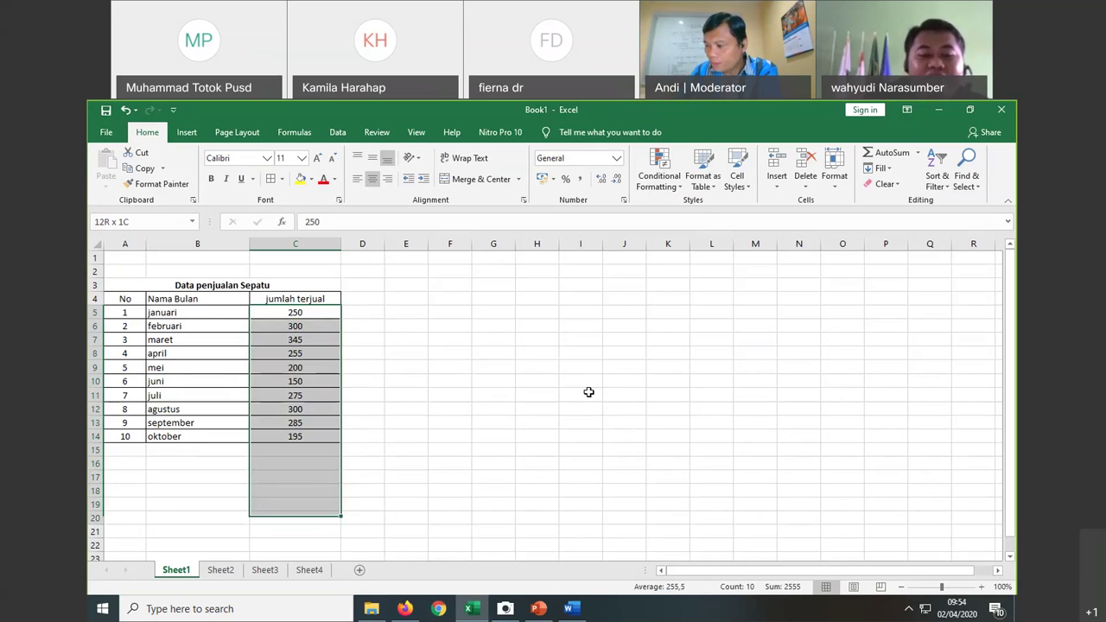
pyautogui.hotkey('shift', 'Down')
pyautogui.hotkey('shift', 'Down')
pyautogui.hotkey('shift', 'Down')
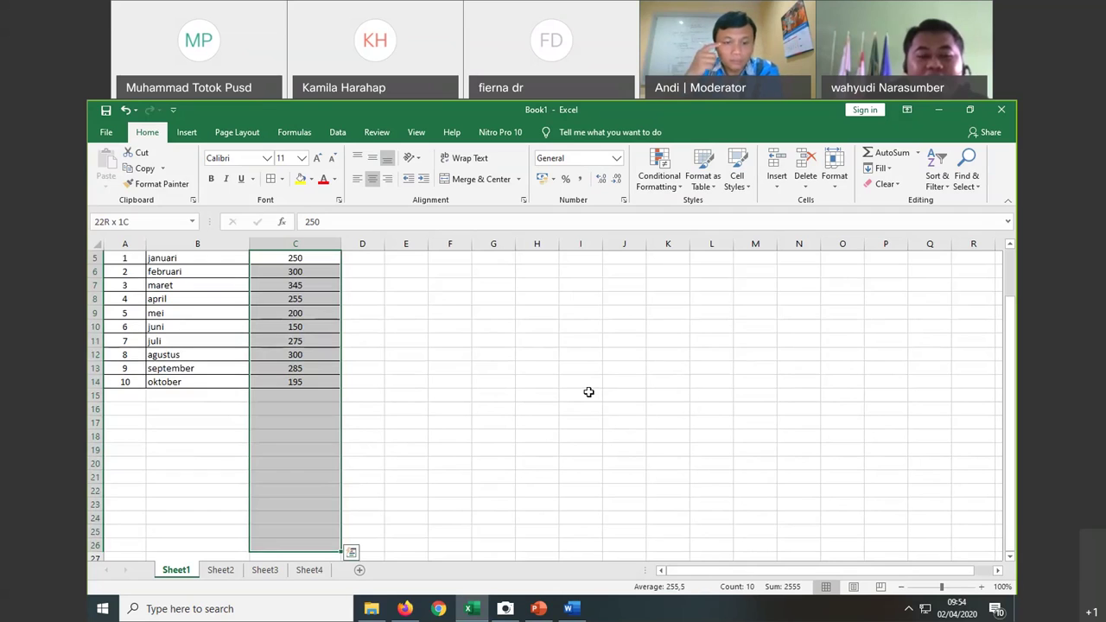
pyautogui.hotkey('shift', 'Up')
pyautogui.hotkey('shift', 'Up')
pyautogui.hotkey('shift', 'Up')
pyautogui.hotkey('shift', 'Up')
pyautogui.hotkey('shift', 'Up')
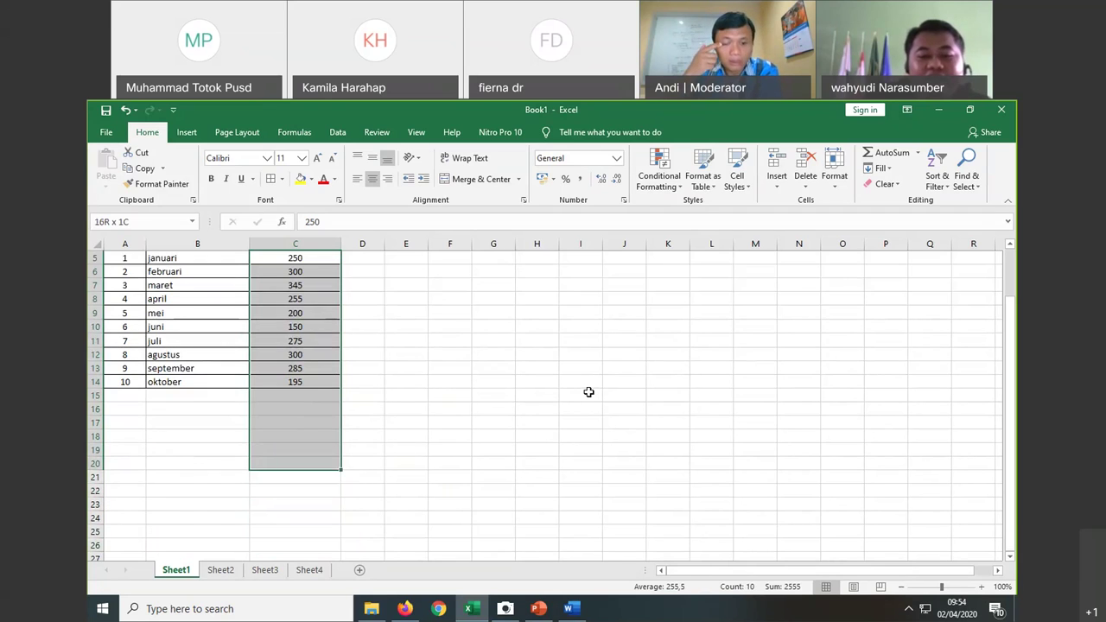
pyautogui.hotkey('shift', 'Up')
pyautogui.hotkey('shift', 'Up')
pyautogui.hotkey('shift', 'Up')
pyautogui.hotkey('shift', 'Up')
pyautogui.hotkey('shift', 'Up')
pyautogui.hotkey('shift', 'Up')
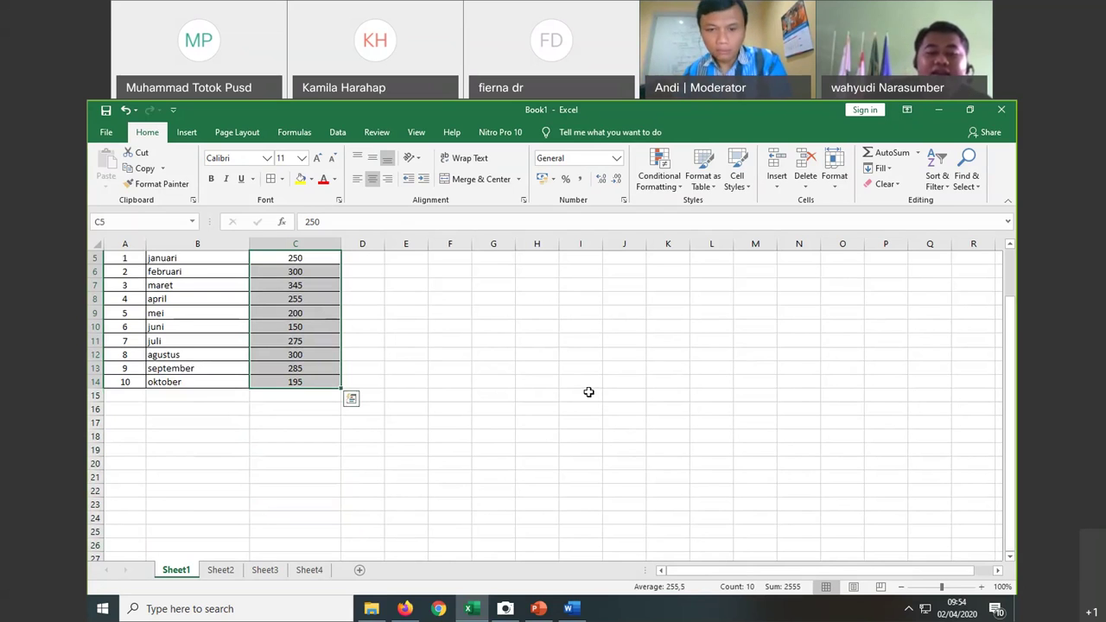
pyautogui.scroll(2, 313, 311)
# Step: Drag-select the sales values C5:C14, then clear the range and return to cell C5
pyautogui.click(314, 313)
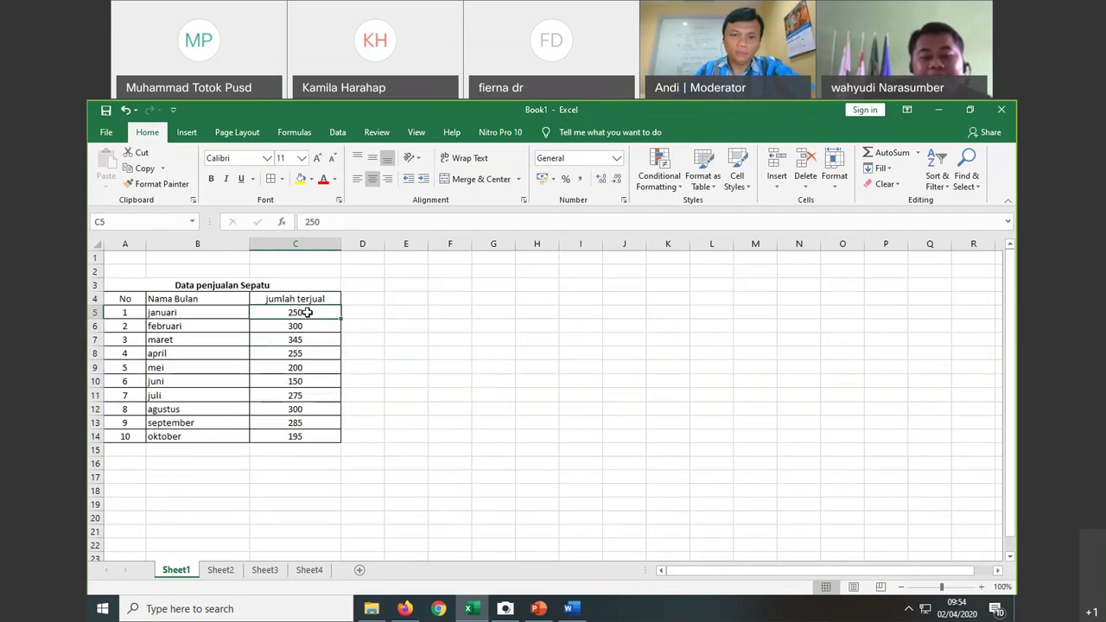
pyautogui.moveTo(298, 313); pyautogui.dragTo(305, 437)
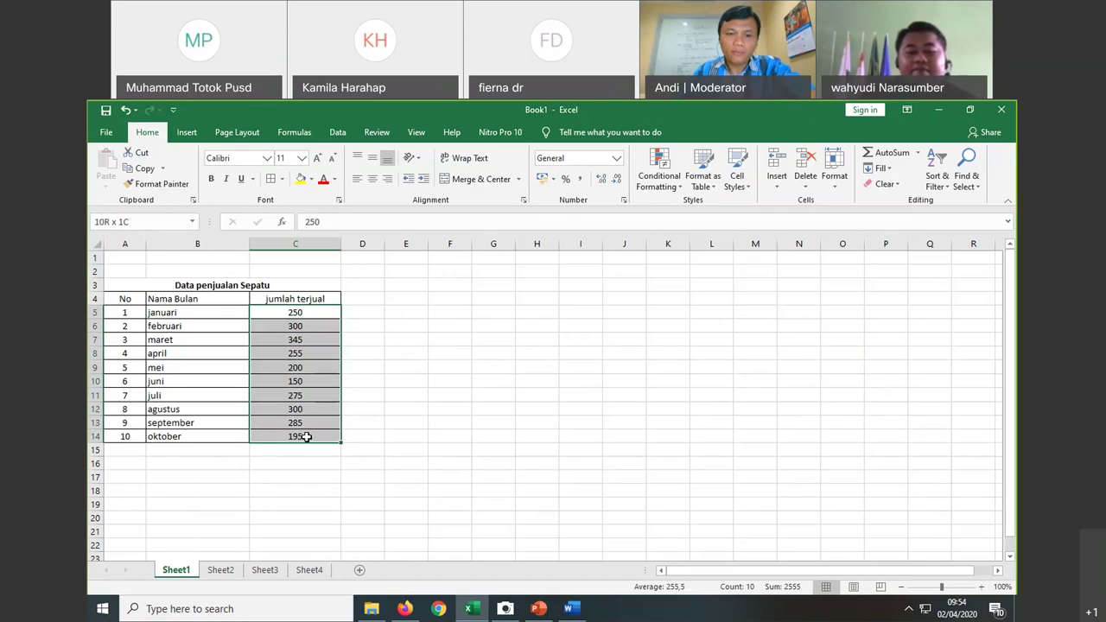
pyautogui.moveTo(307, 437); pyautogui.dragTo(307, 438)
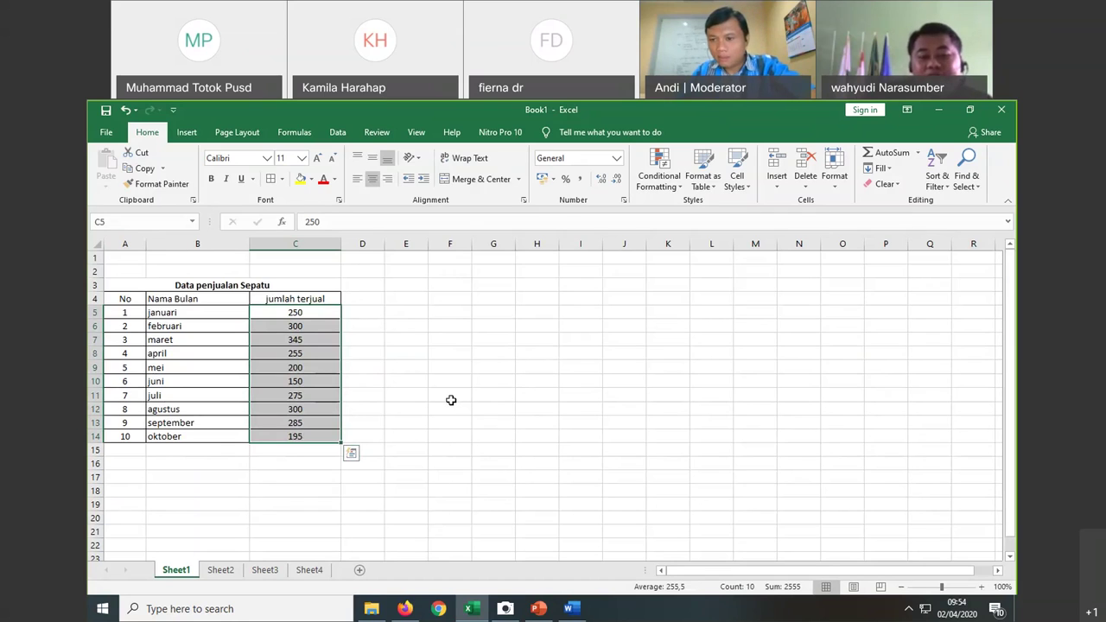
pyautogui.click(451, 401)
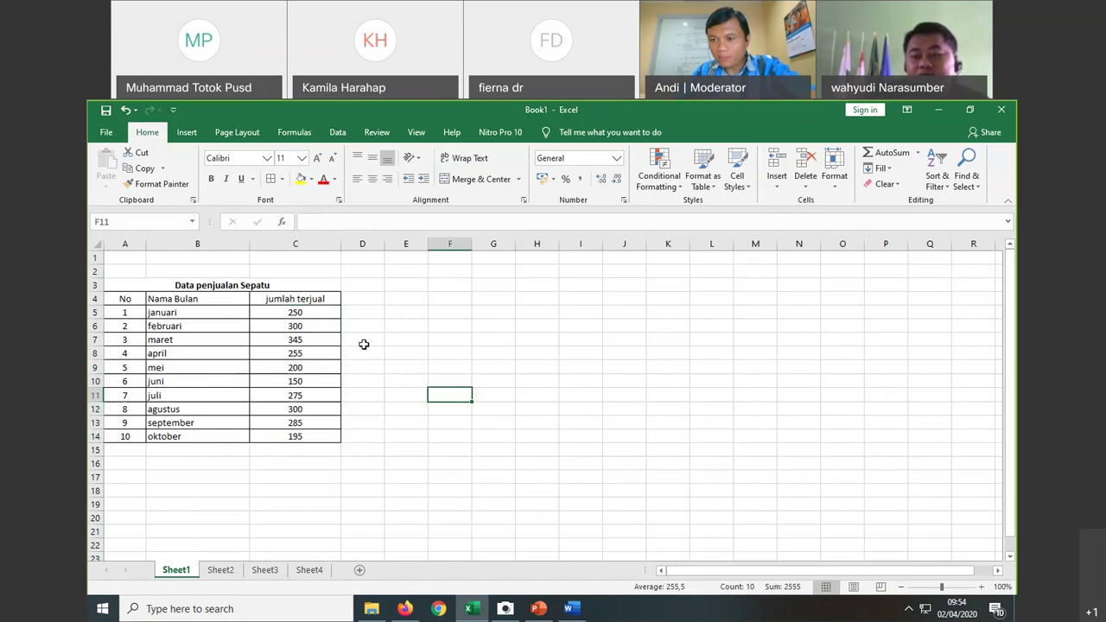
pyautogui.click(302, 314)
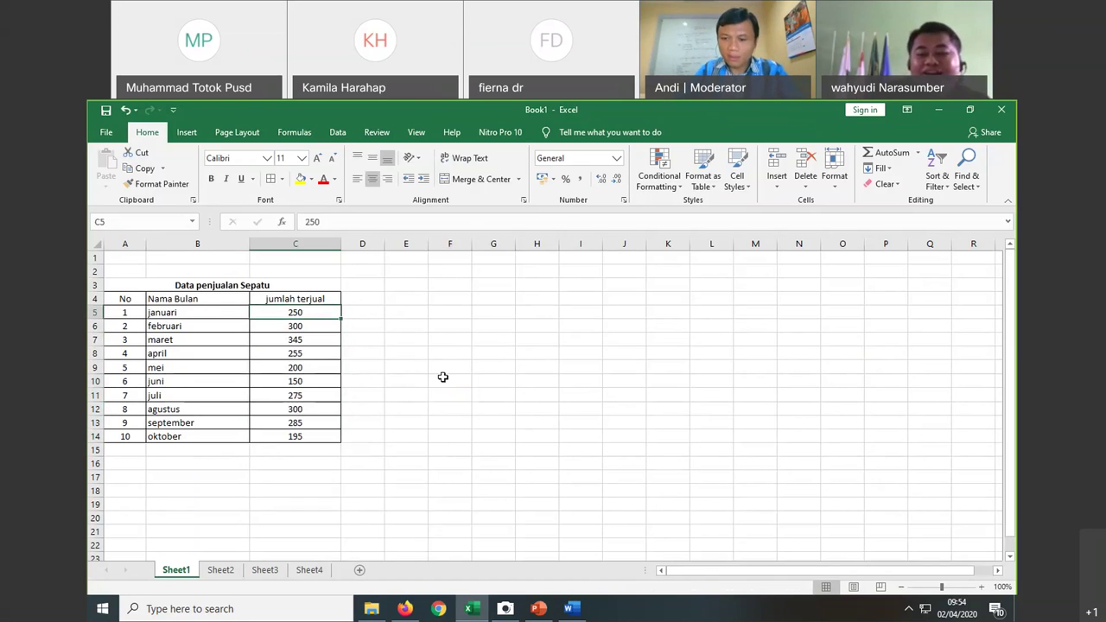
pyautogui.click(418, 379)
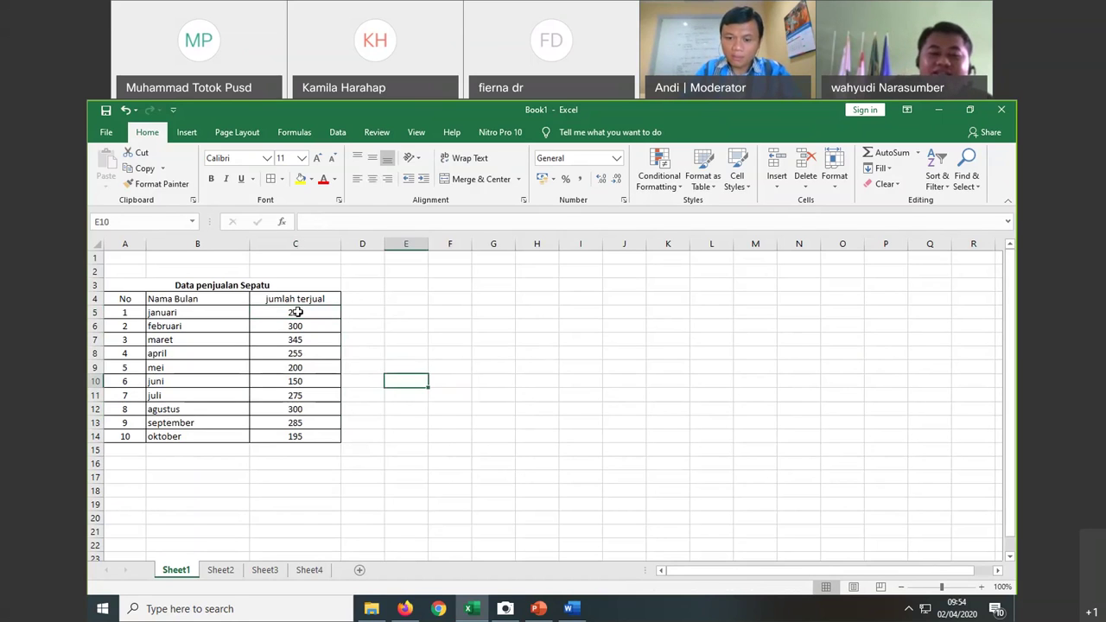
pyautogui.click(299, 312)
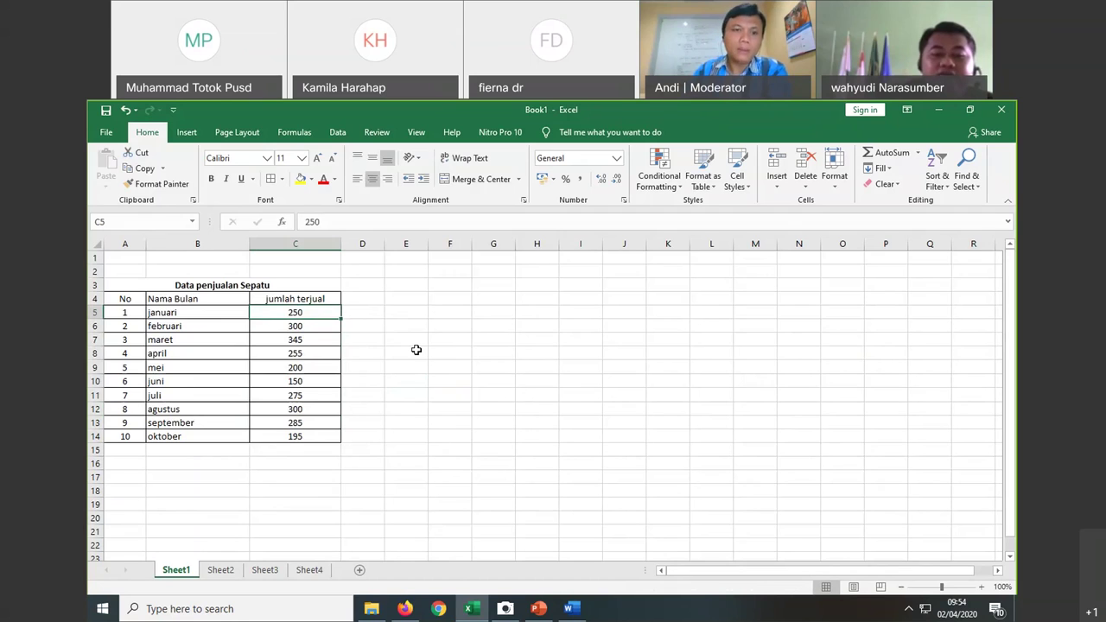
pyautogui.click(416, 350)
pyautogui.click(308, 314)
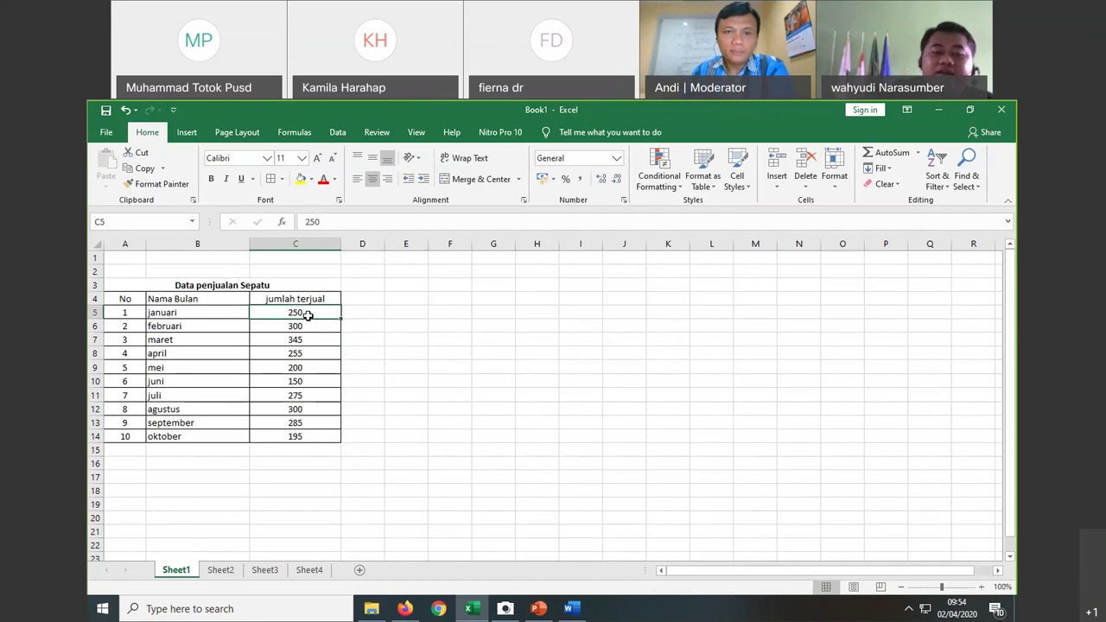
# Step: Extend the selection from C5 down the jumlah terjual column to C13 with Shift+Down
pyautogui.hotkey('shift', 'Down')
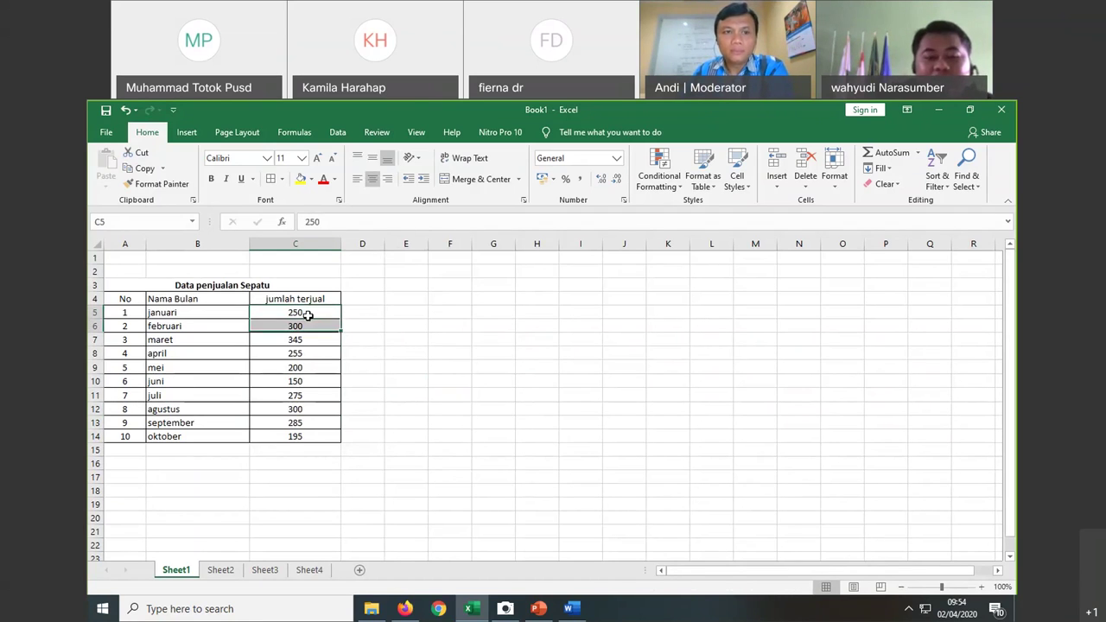
pyautogui.hotkey('shift', 'Down')
pyautogui.hotkey('shift', 'Down')
pyautogui.hotkey('shift', 'Down')
pyautogui.hotkey('shift', 'Down')
pyautogui.hotkey('shift', 'Down')
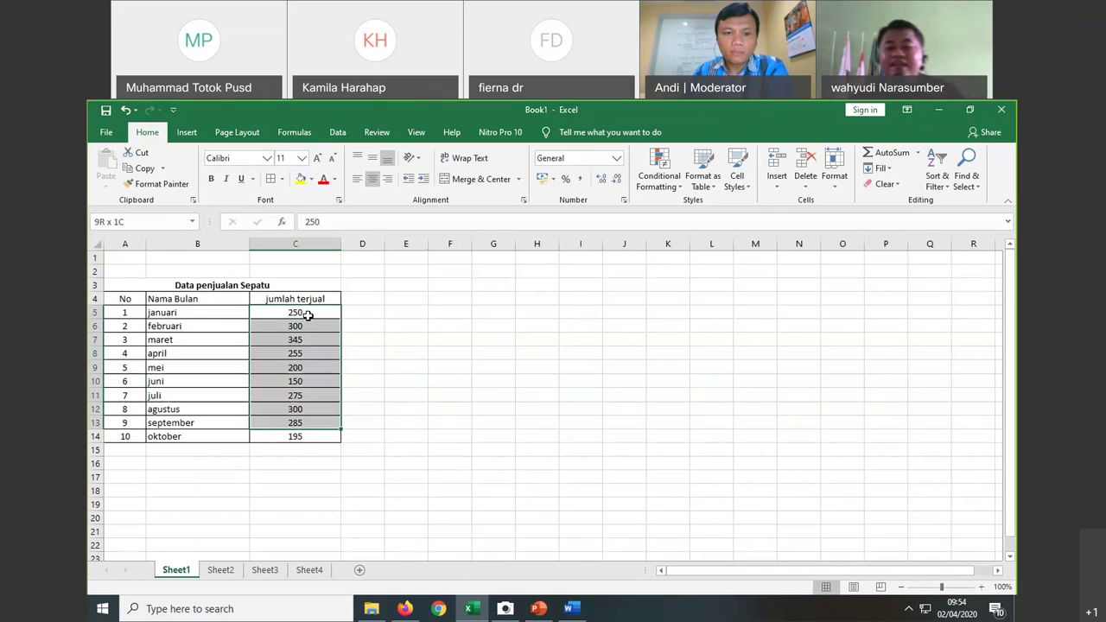
pyautogui.hotkey('shift', 'Down')
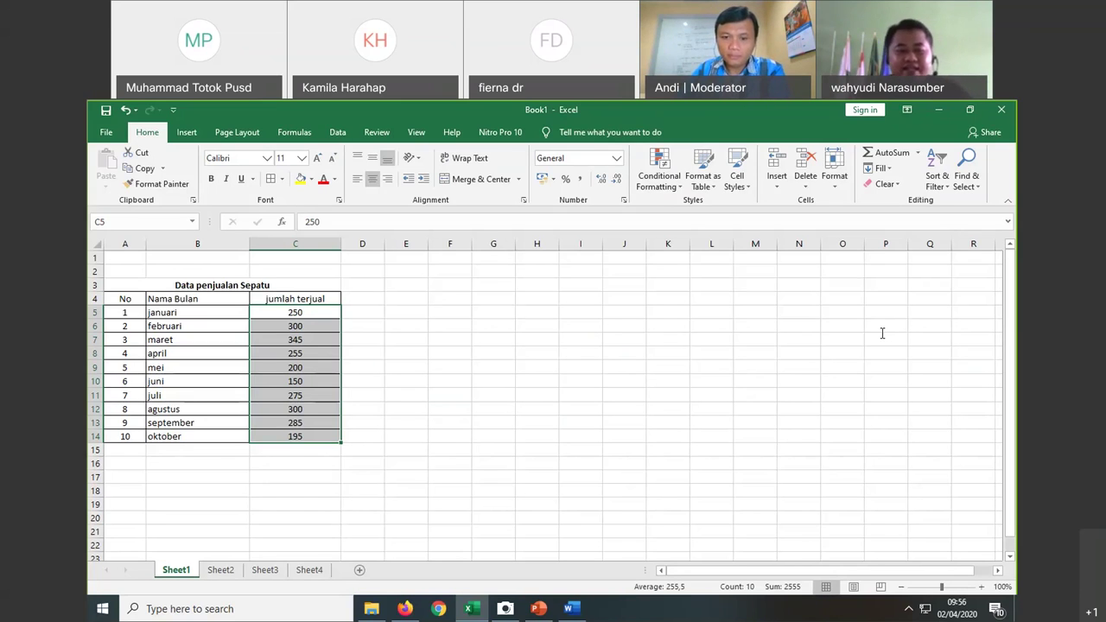
pyautogui.moveTo(394, 395); pyautogui.dragTo(394, 409)
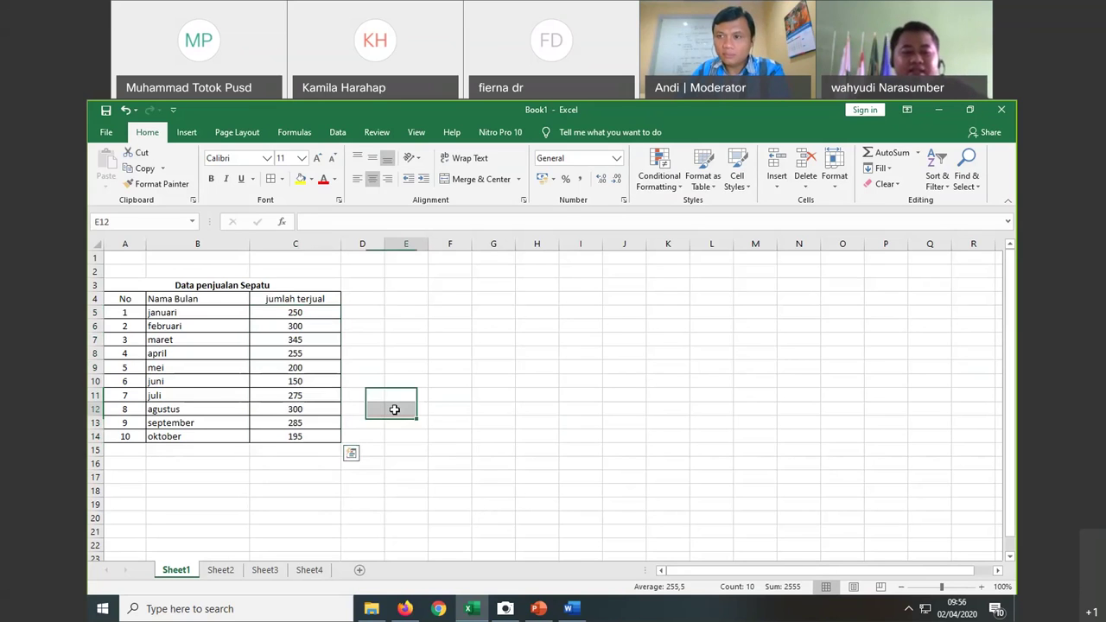
pyautogui.click(394, 409)
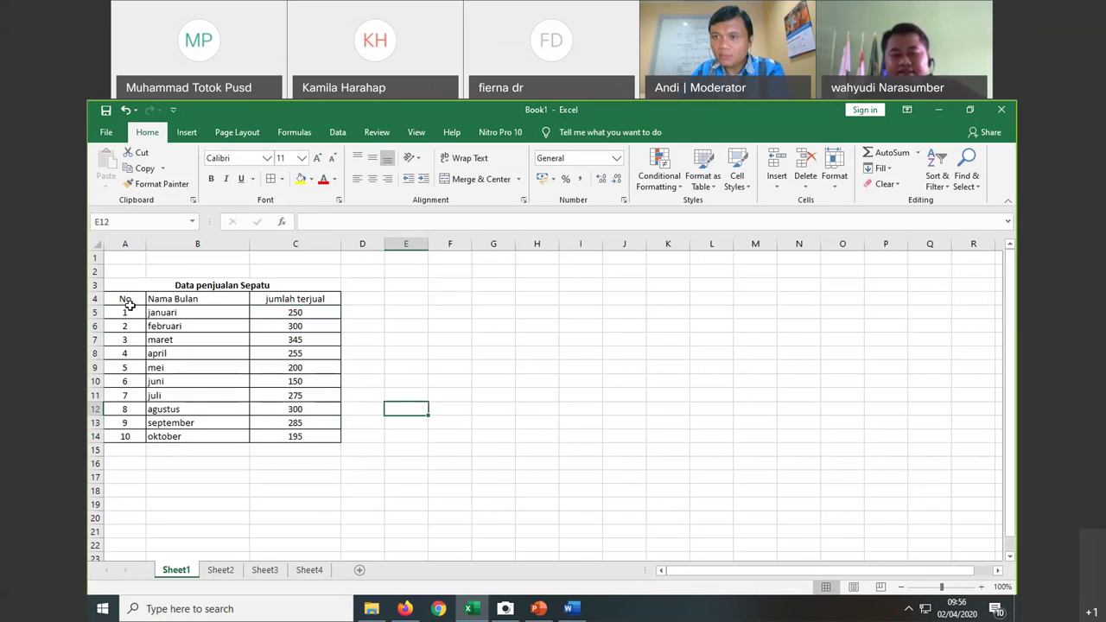
pyautogui.click(395, 340)
pyautogui.click(134, 300)
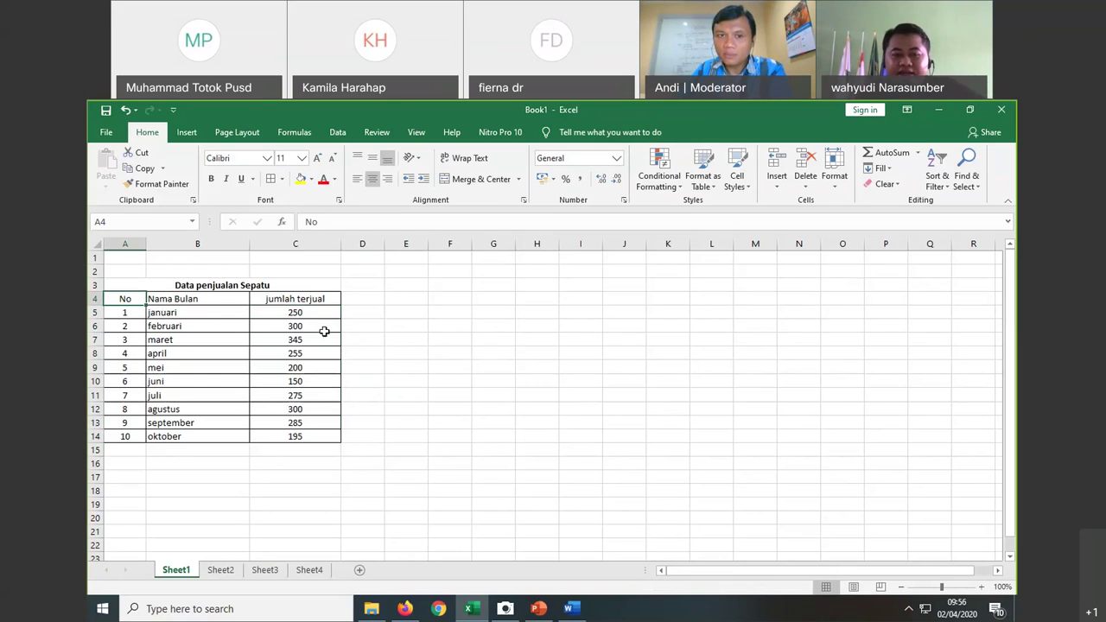
pyautogui.click(536, 339)
pyautogui.click(137, 300)
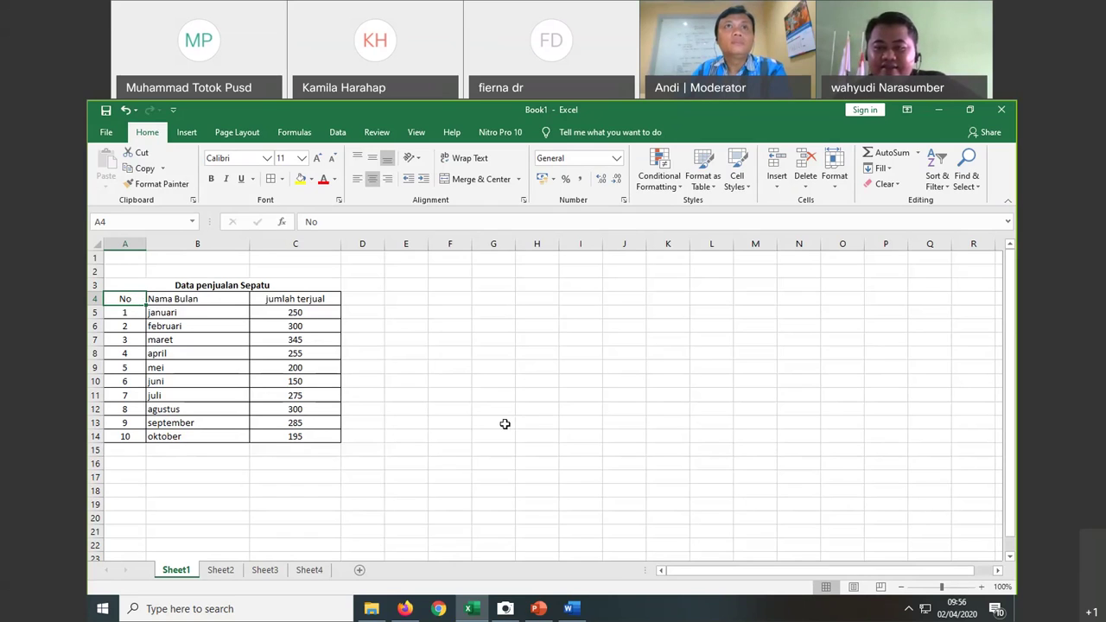
pyautogui.click(441, 399)
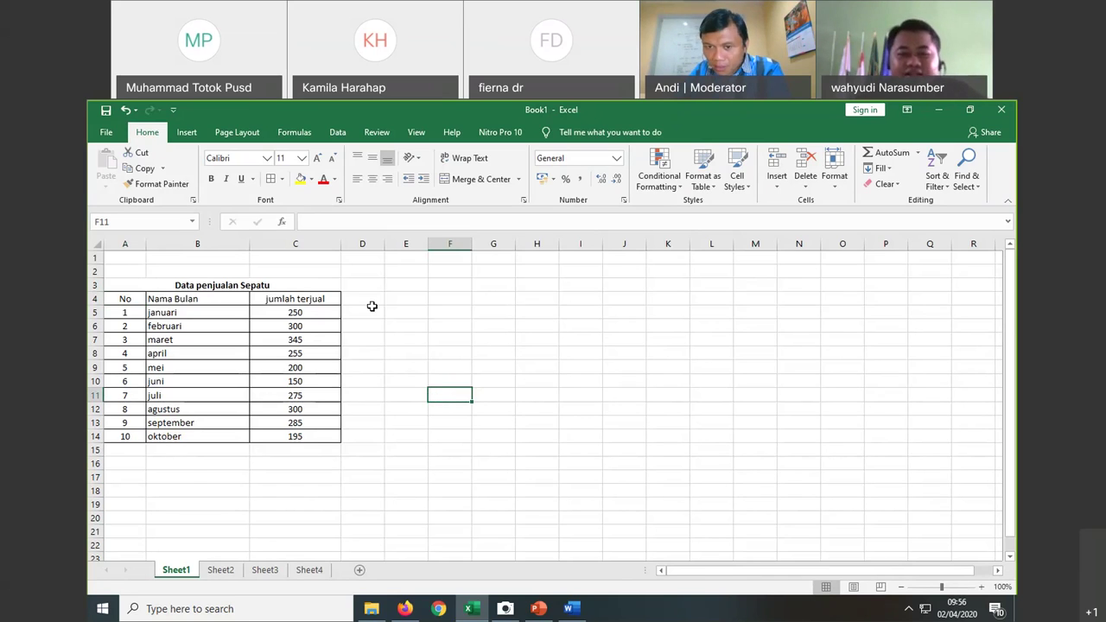
pyautogui.moveTo(315, 318); pyautogui.dragTo(319, 431)
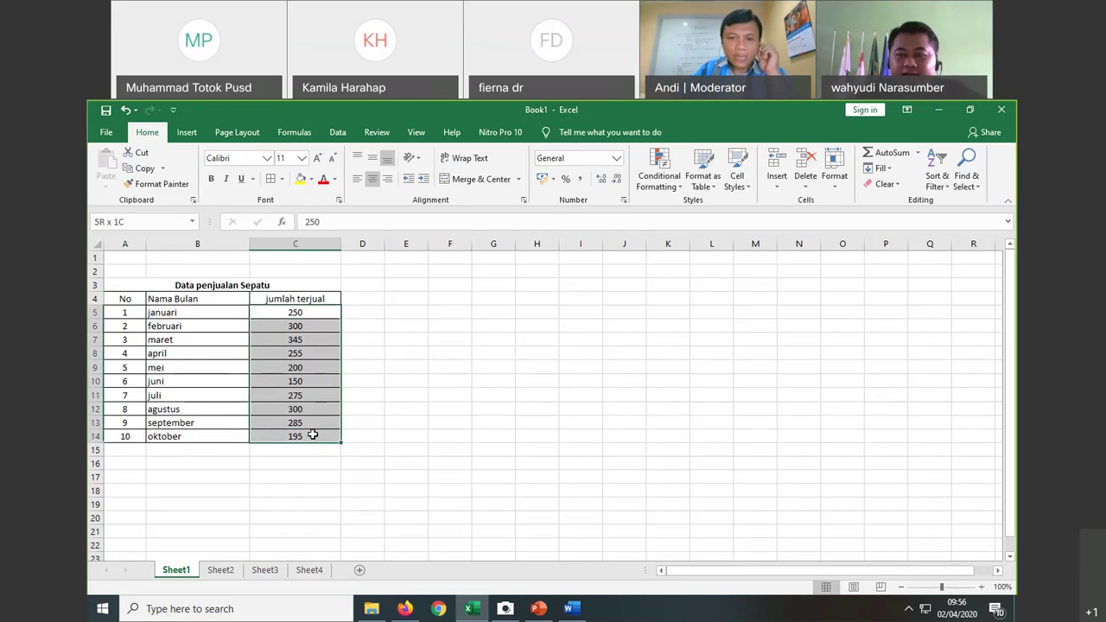
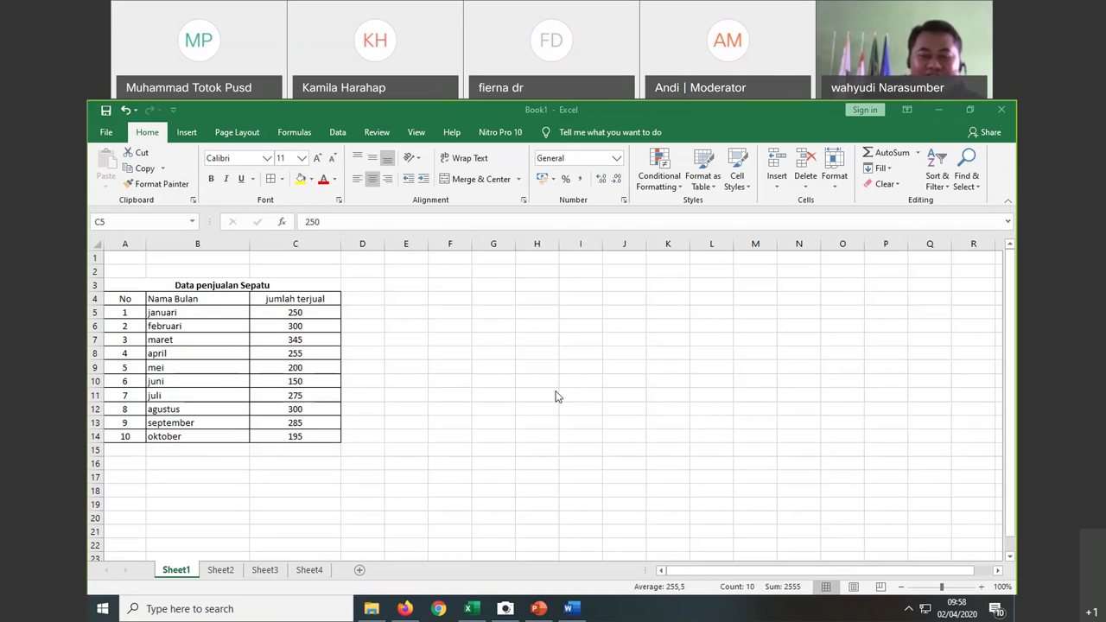
# Step: Select the ten monthly jumlah terjual values in C5:C14
pyautogui.click(207, 283)
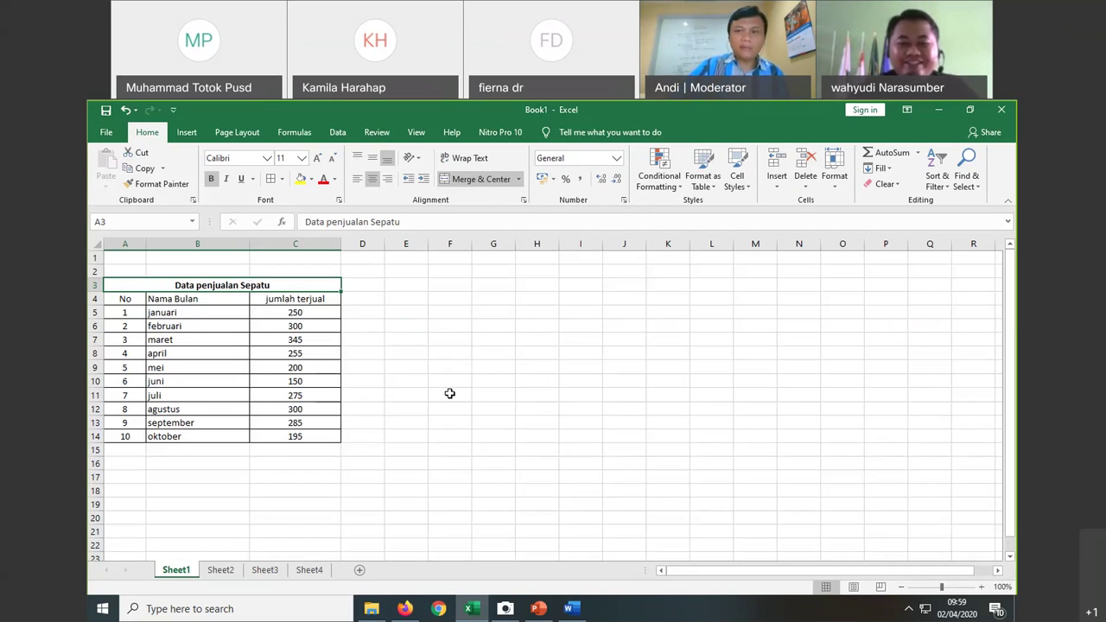
pyautogui.click(450, 394)
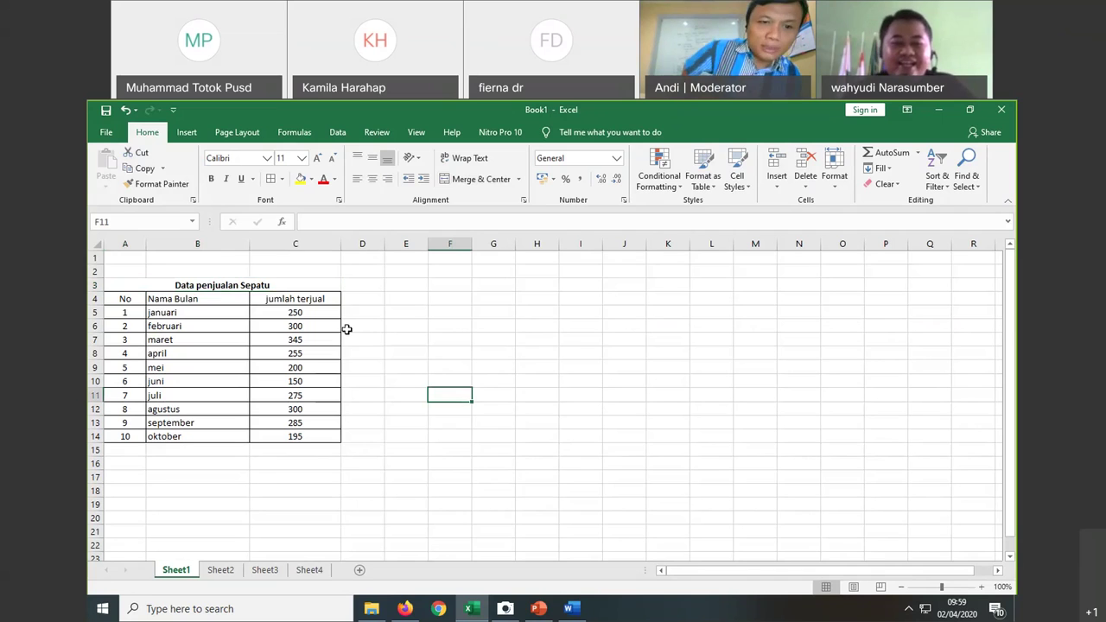
pyautogui.click(347, 316)
pyautogui.click(307, 311)
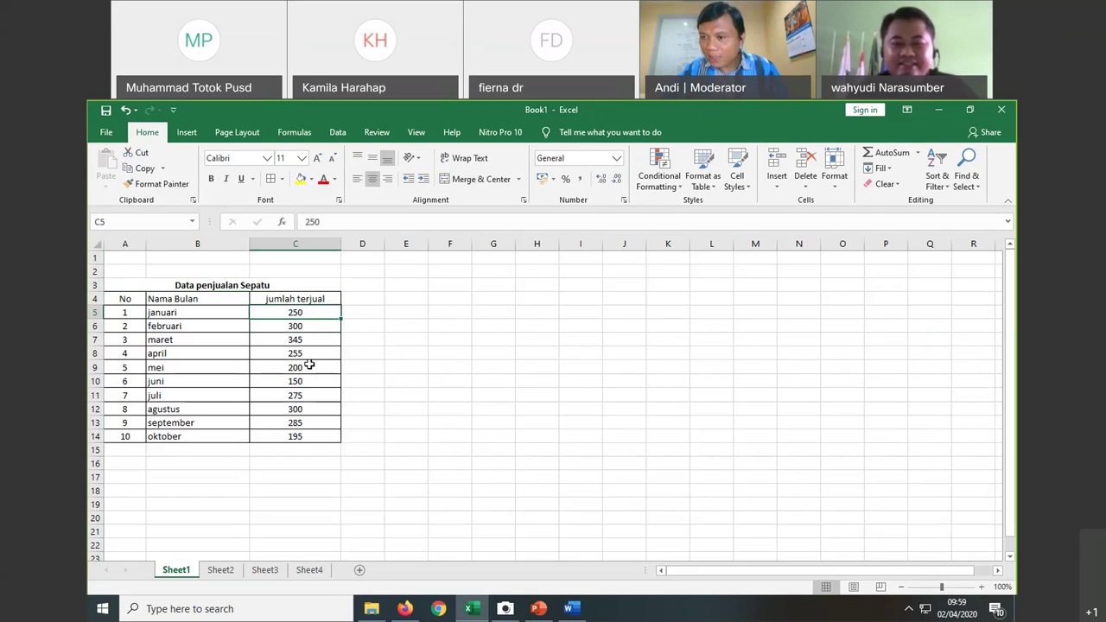
pyautogui.click(449, 340)
pyautogui.click(316, 313)
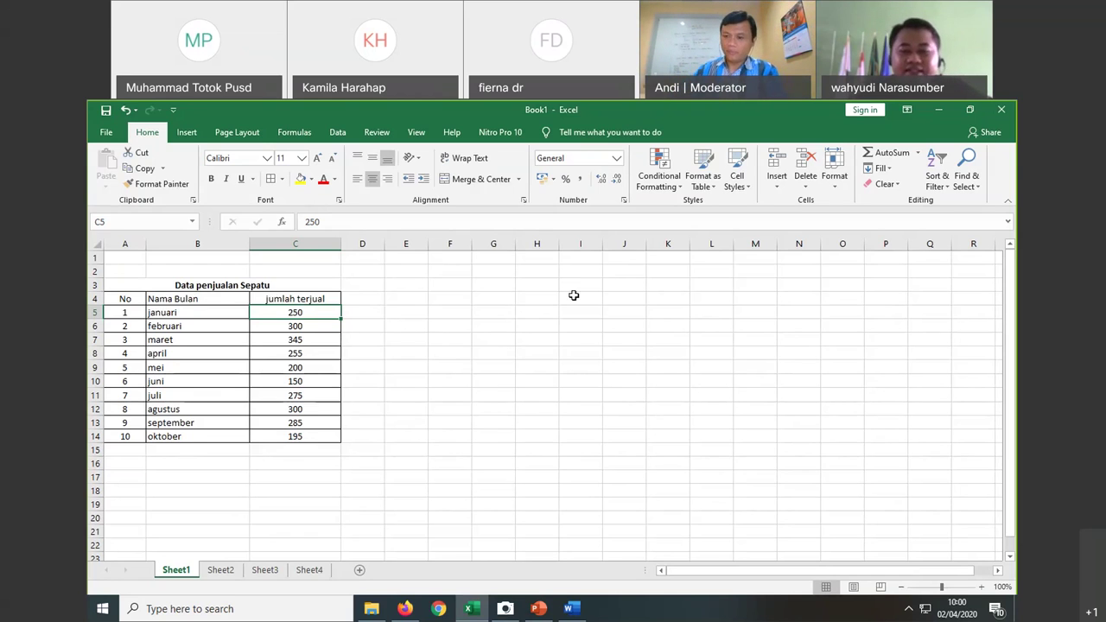
pyautogui.click(534, 346)
pyautogui.click(286, 312)
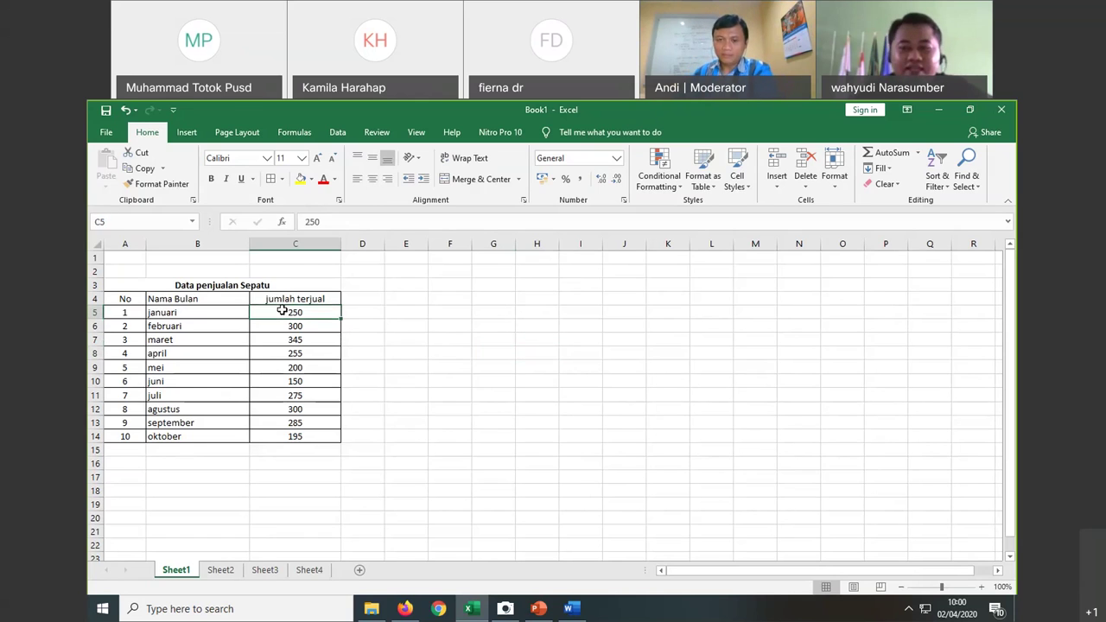
pyautogui.click(390, 339)
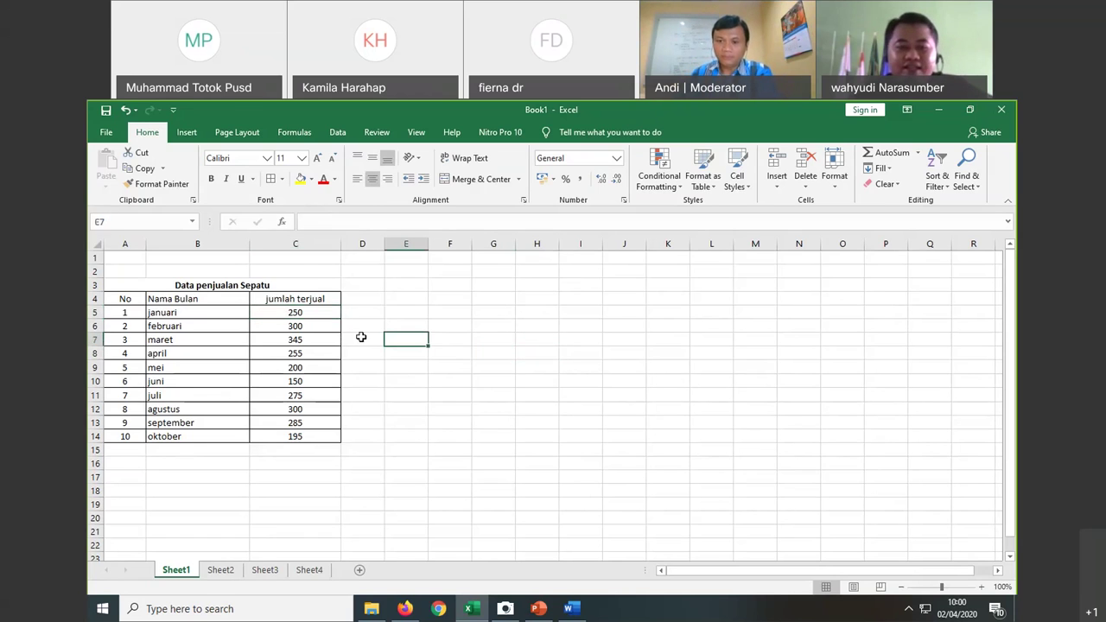
pyautogui.click(310, 314)
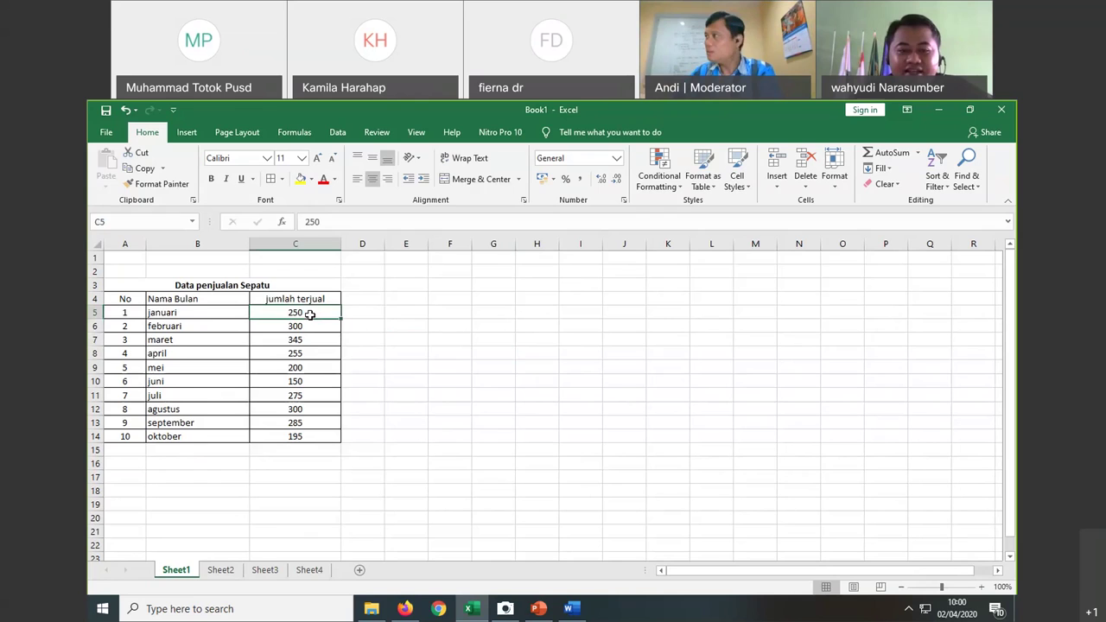
pyautogui.click(363, 325)
pyautogui.click(314, 313)
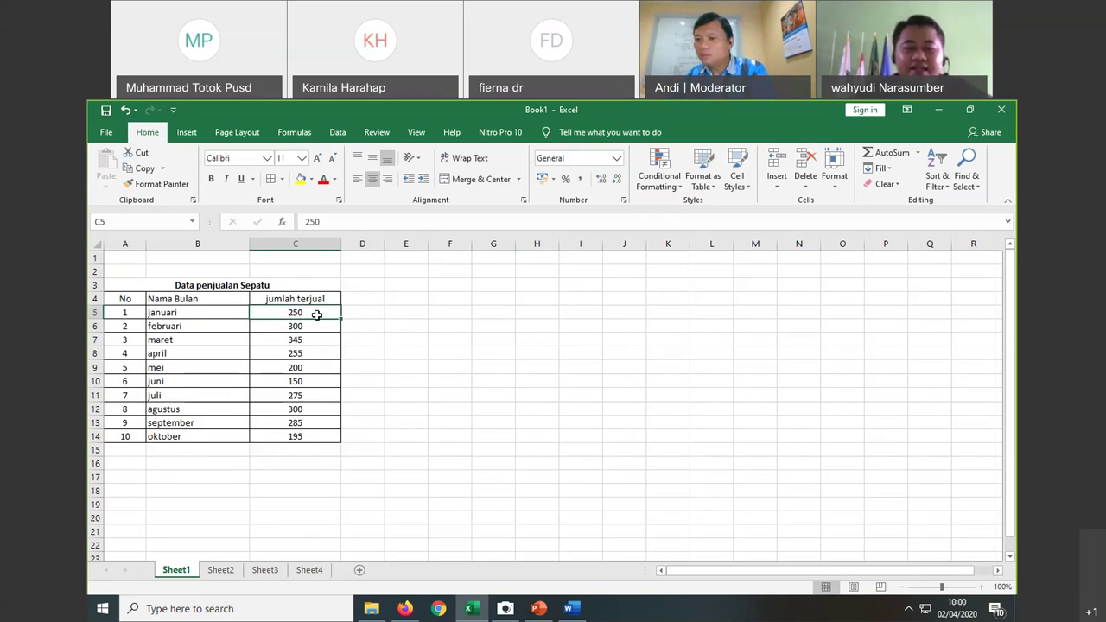
pyautogui.moveTo(314, 313); pyautogui.dragTo(314, 436)
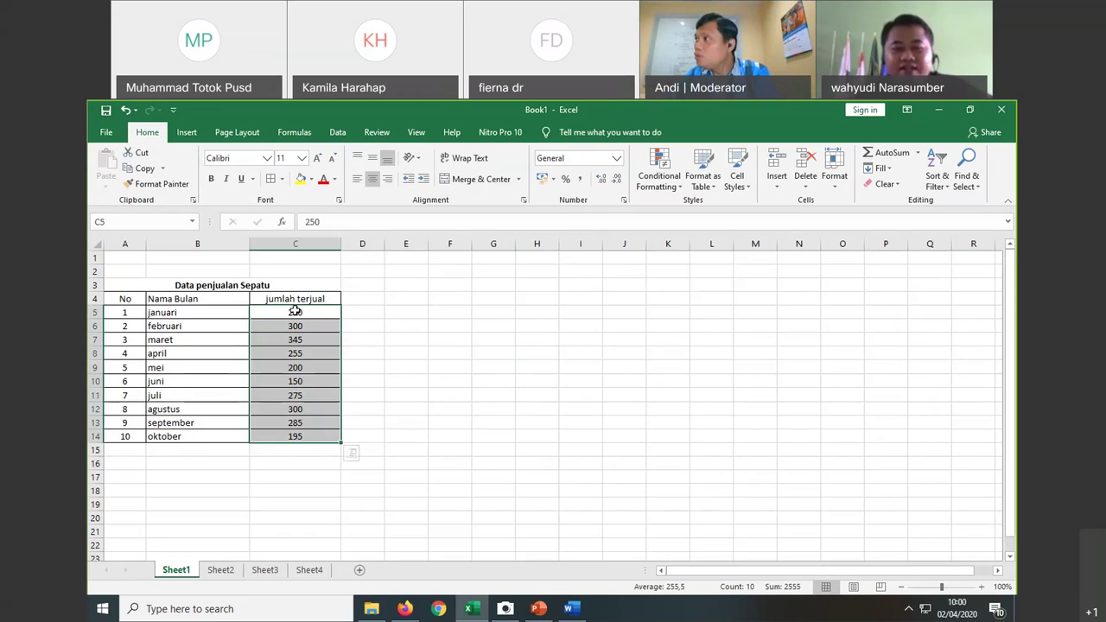
# Step: Bring up the Insert Column or Bar Chart options from the Insert ribbon
pyautogui.click(183, 134)
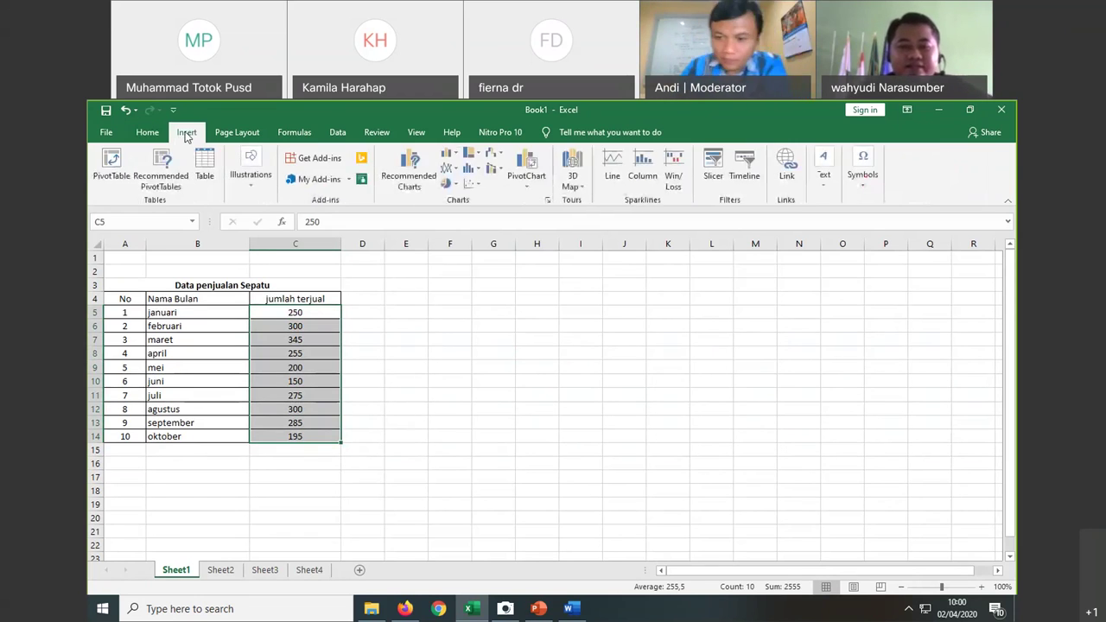
pyautogui.click(420, 180)
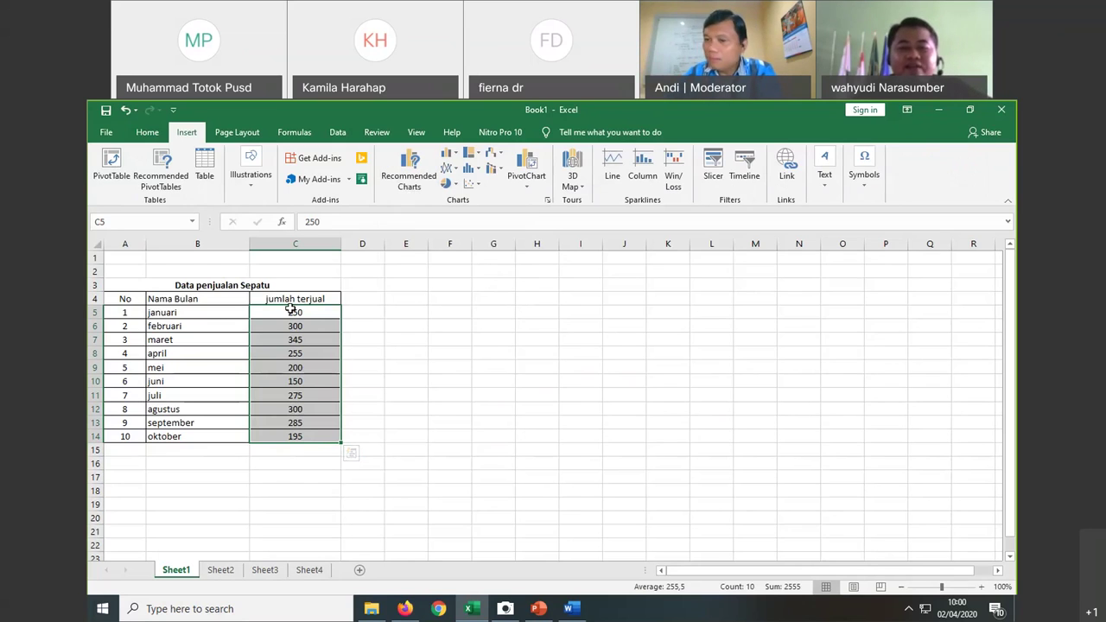
pyautogui.click(449, 154)
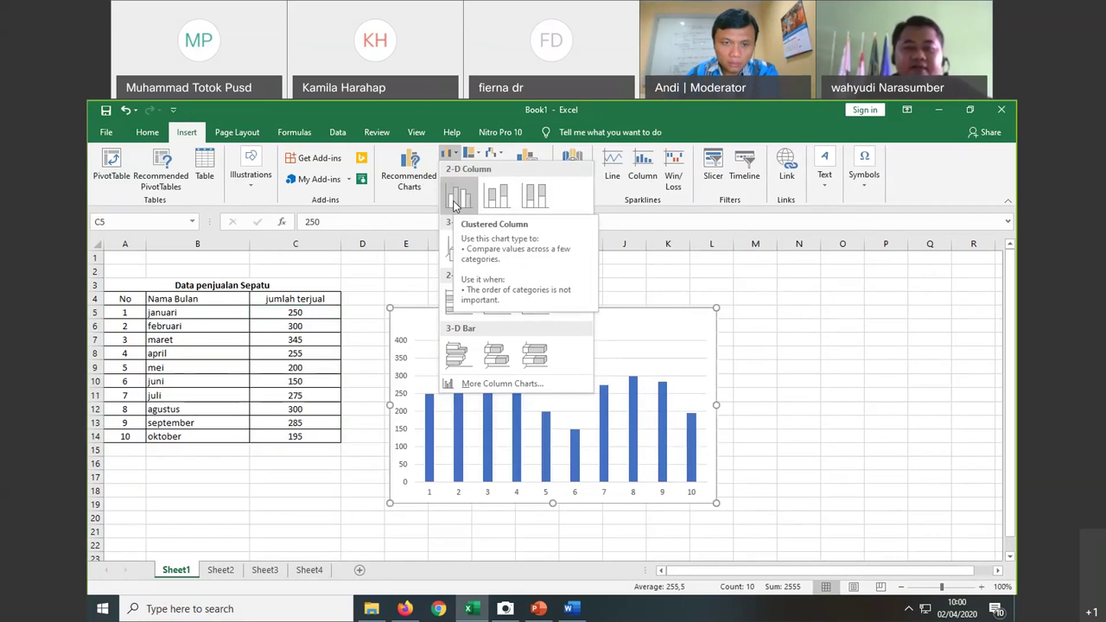
# Step: Insert a 2-D Clustered Column chart of the sales and nudge it up-left beside the table
pyautogui.click(455, 200)
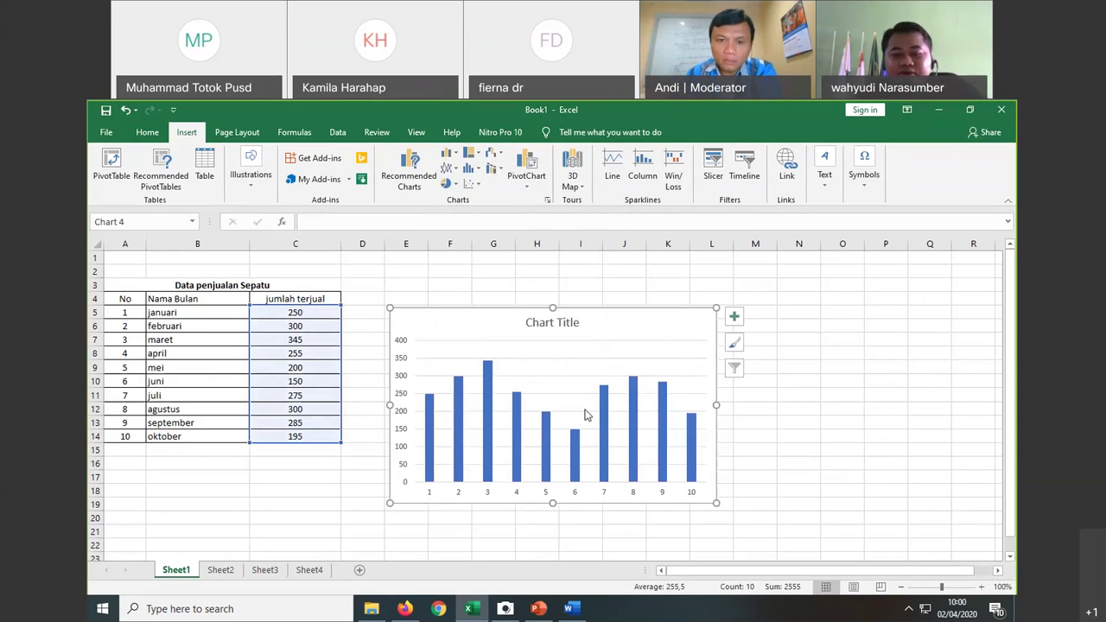
pyautogui.moveTo(623, 313); pyautogui.dragTo(611, 291)
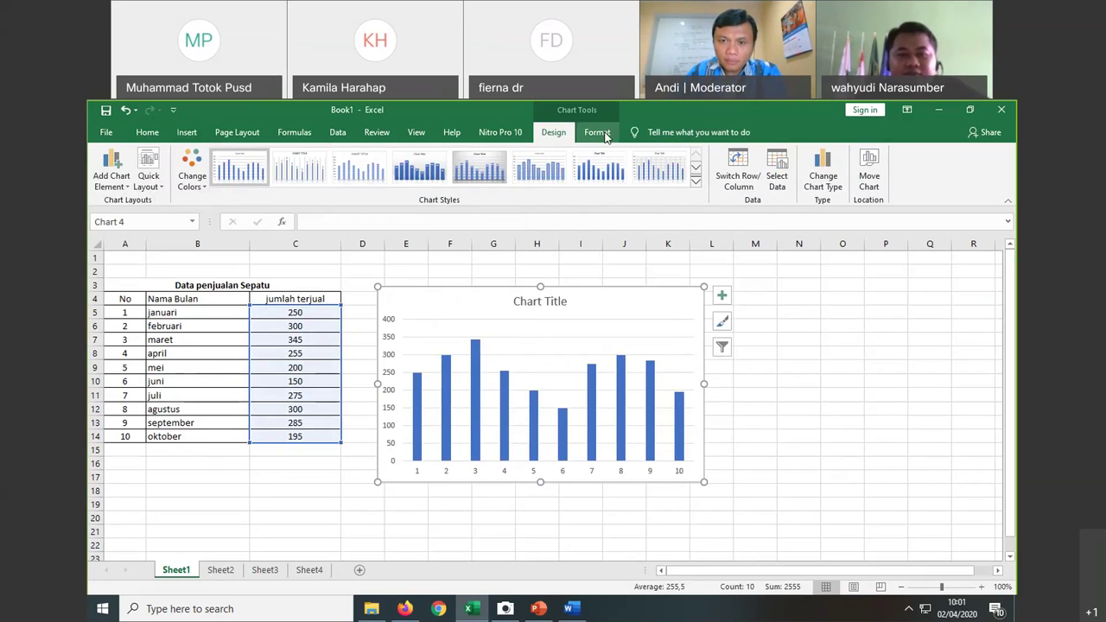
pyautogui.click(606, 135)
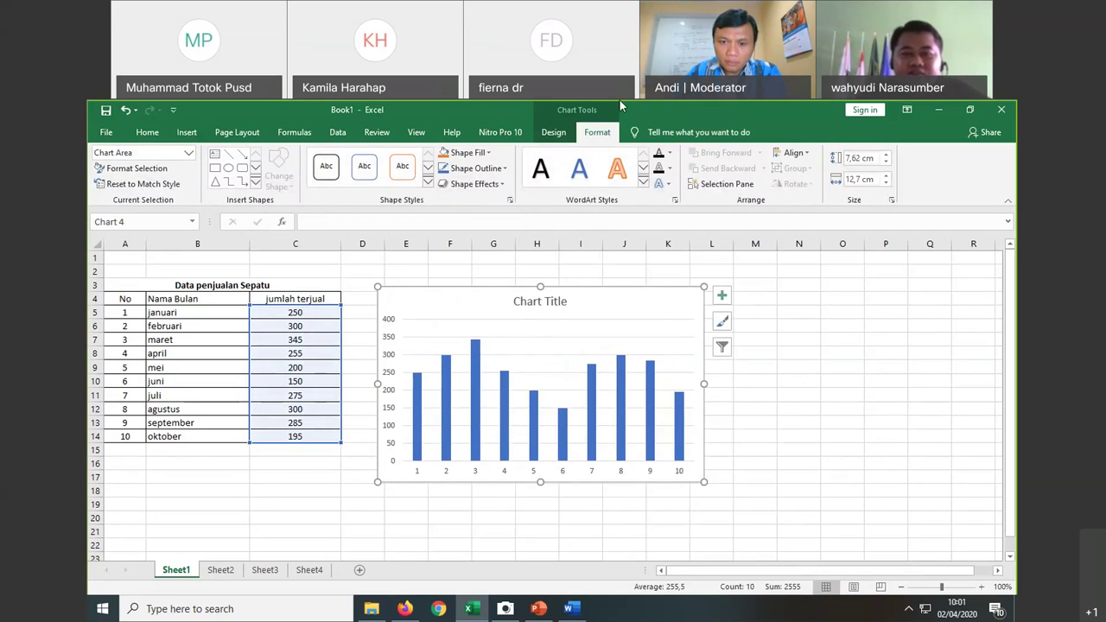
pyautogui.click(547, 134)
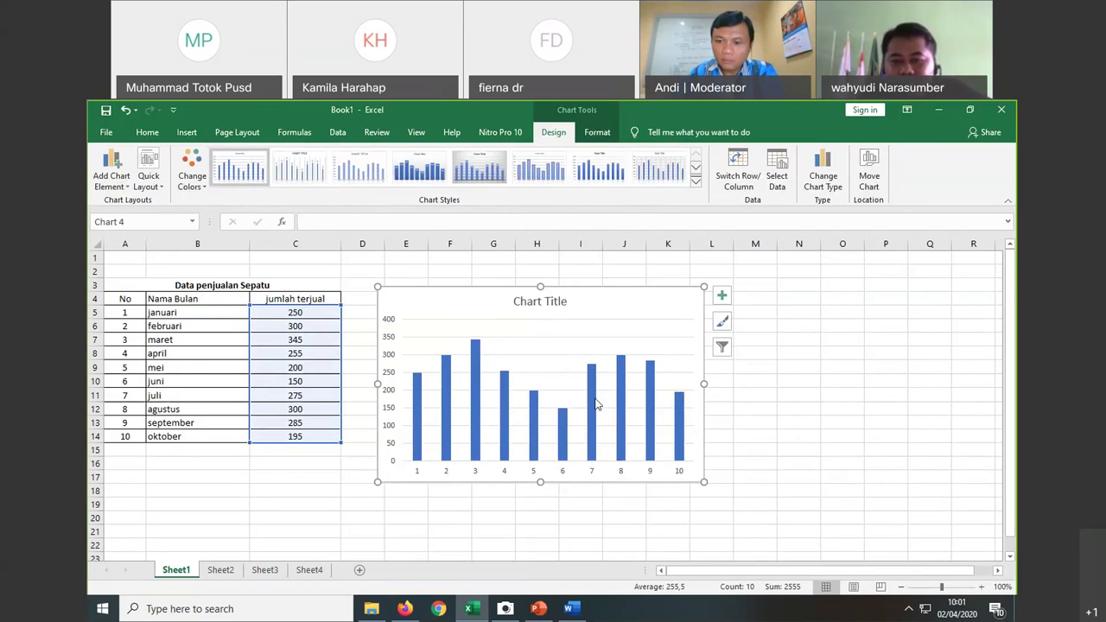
pyautogui.click(650, 516)
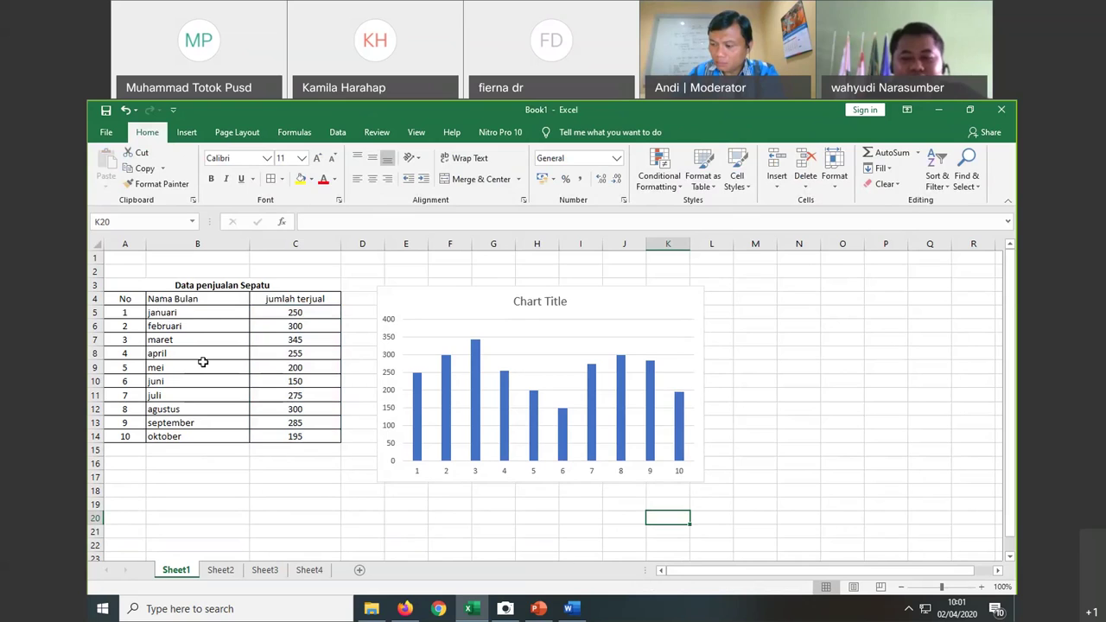
pyautogui.click(507, 476)
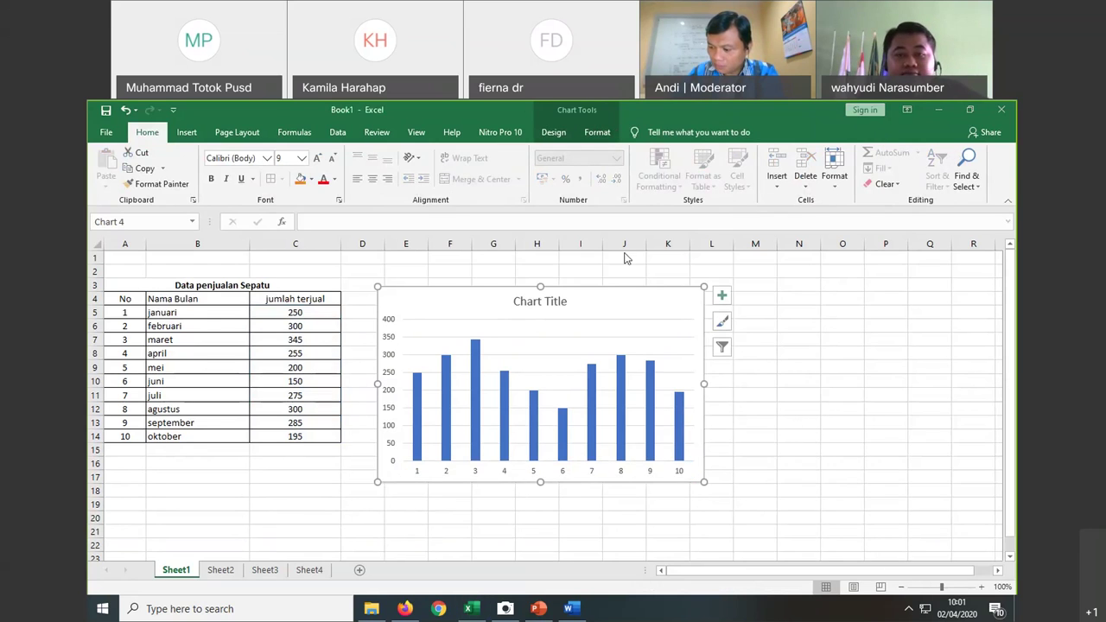
# Step: Set the month names in B5:B14 as the chart's horizontal axis labels through Select Data
pyautogui.click(553, 132)
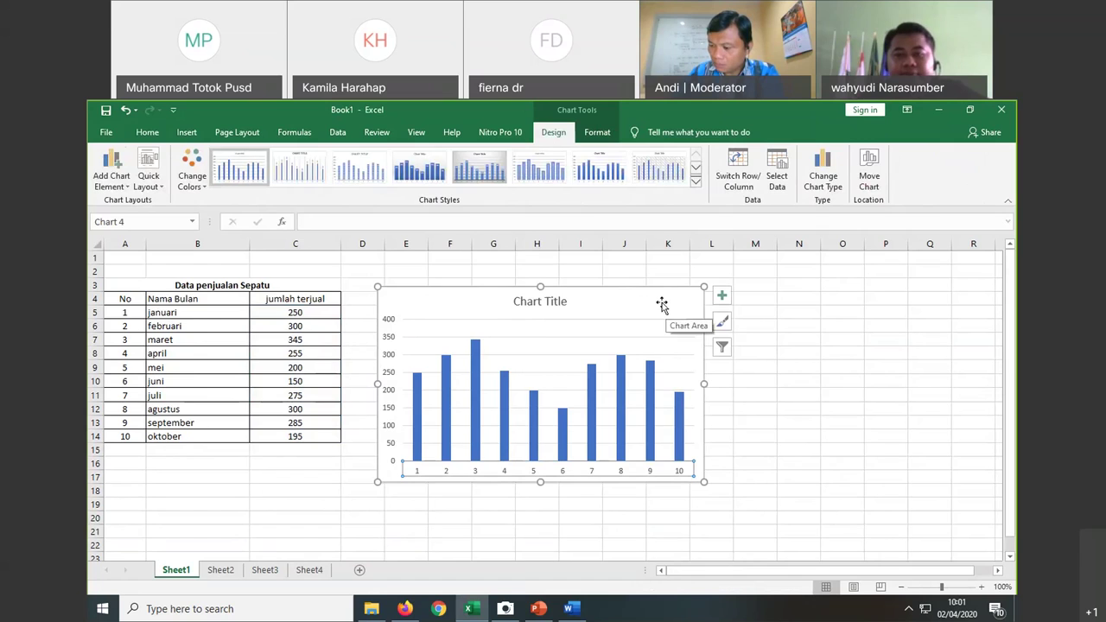
pyautogui.click(777, 181)
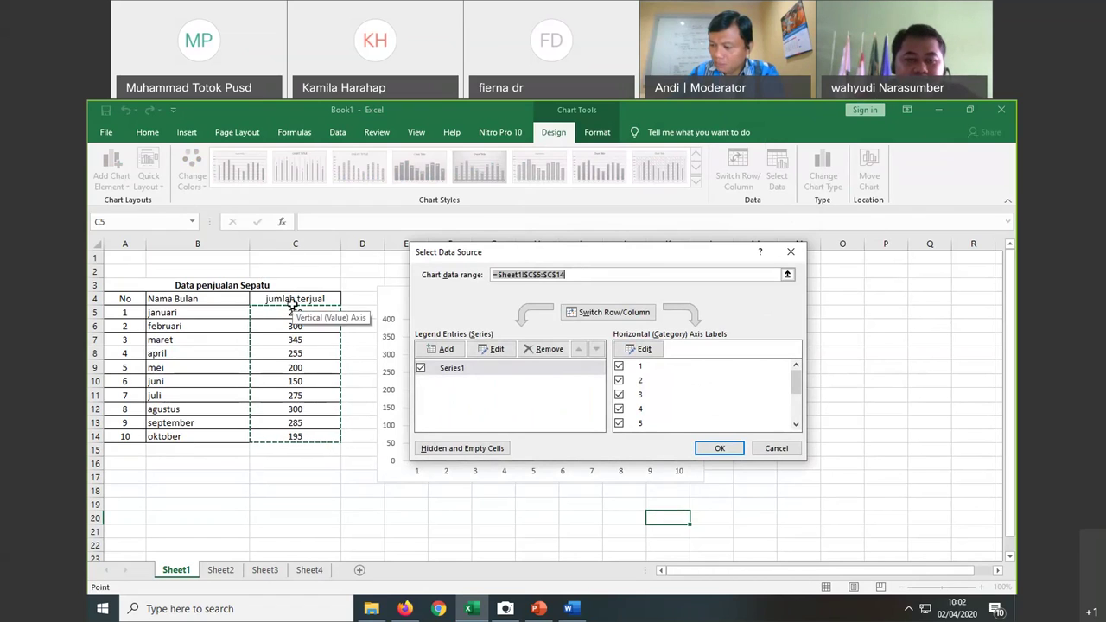
pyautogui.click(576, 274)
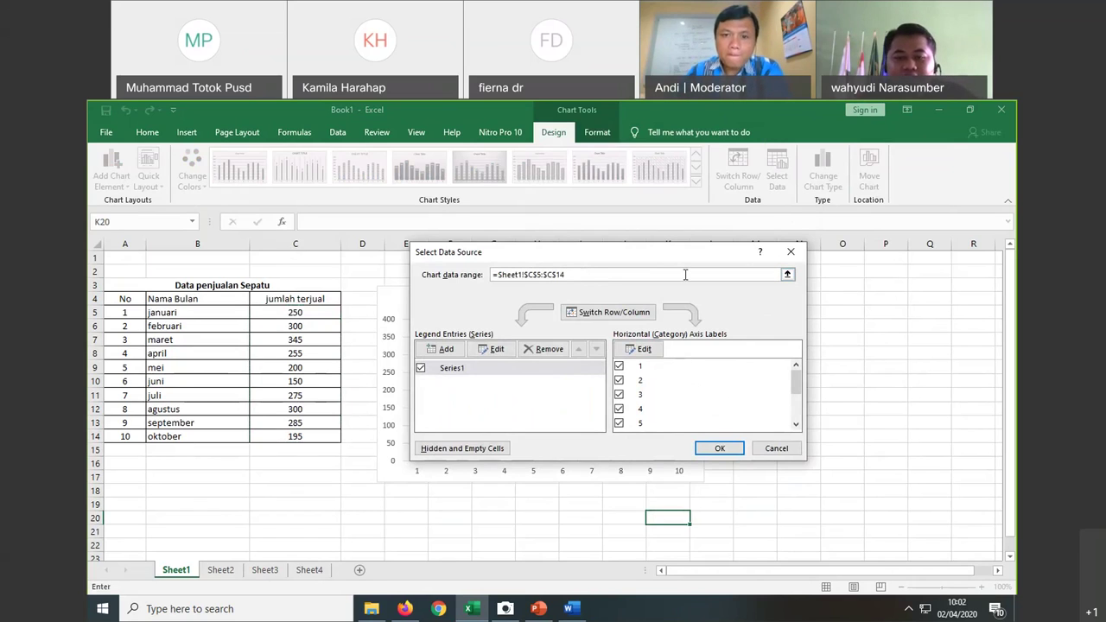
pyautogui.moveTo(685, 260); pyautogui.dragTo(691, 191)
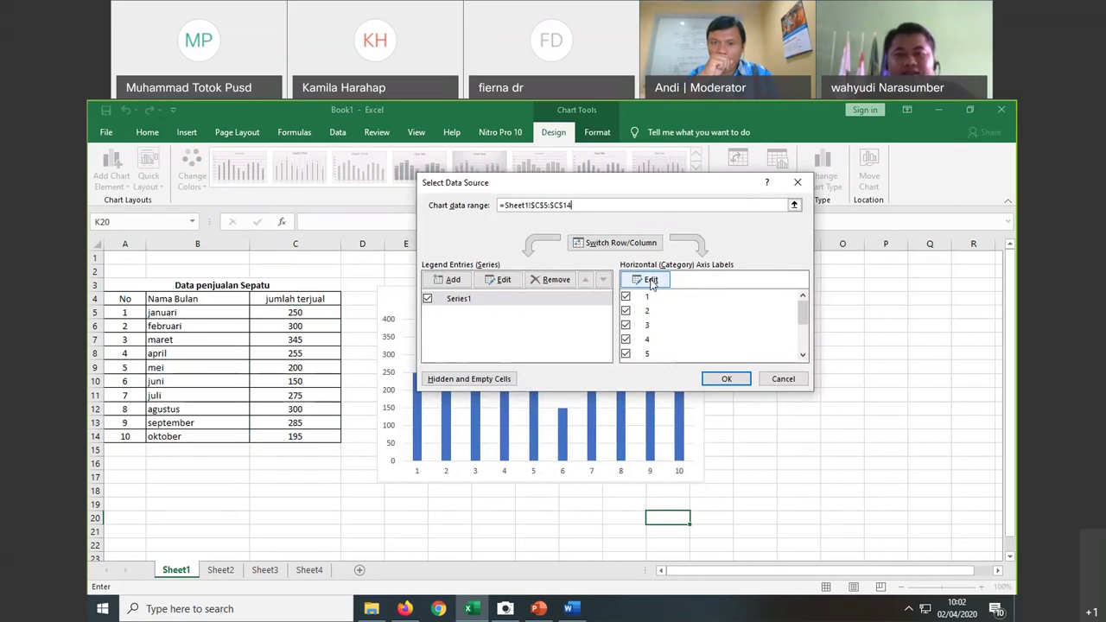
pyautogui.click(648, 279)
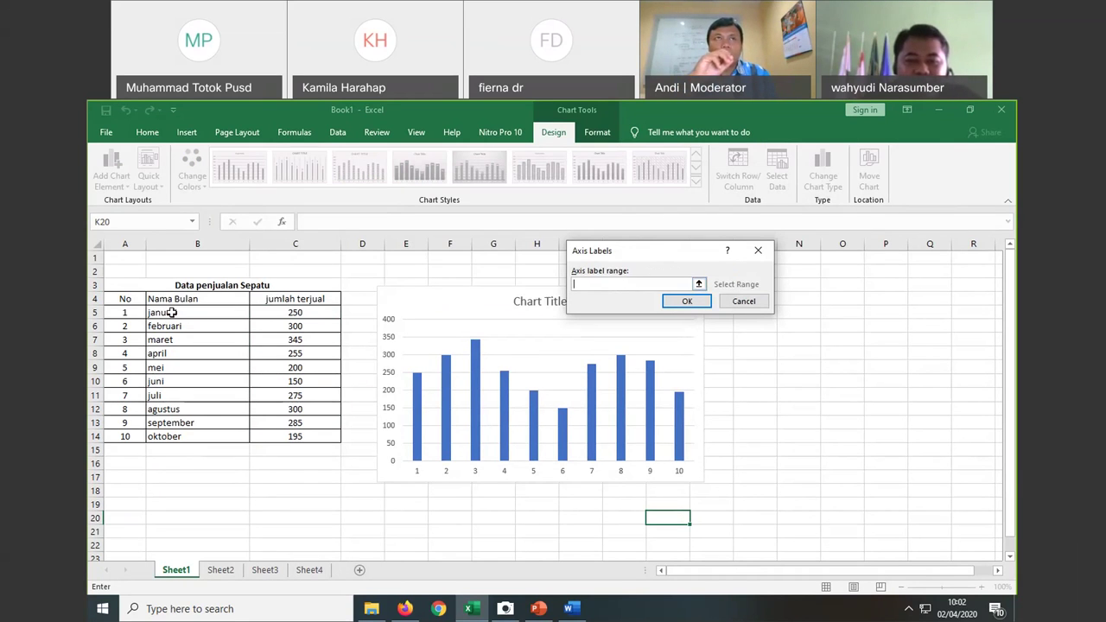
pyautogui.moveTo(172, 312); pyautogui.dragTo(176, 438)
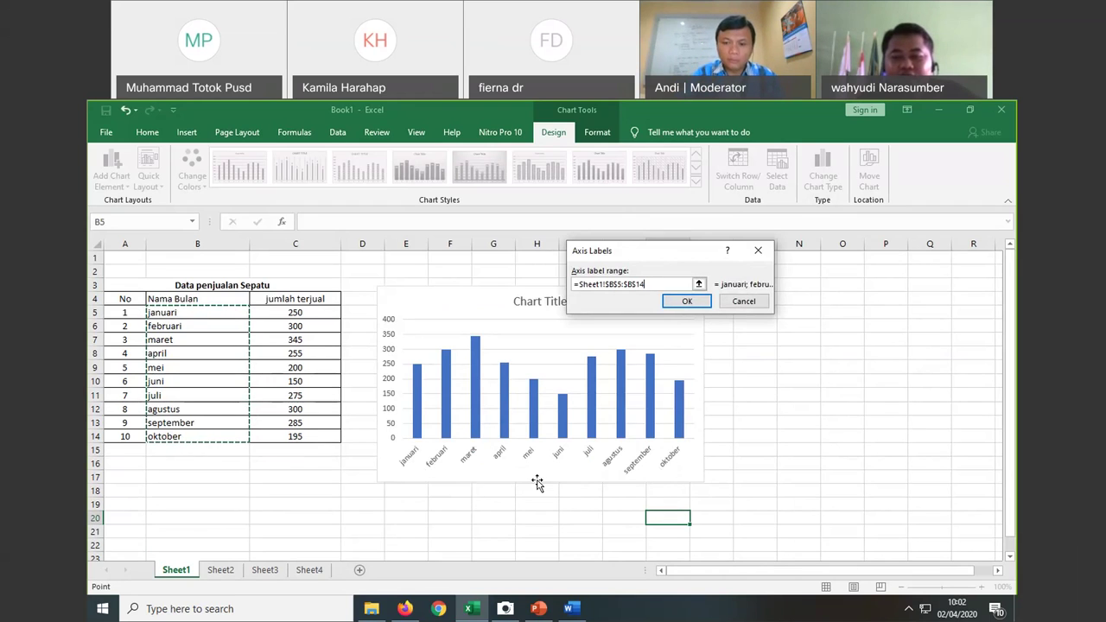
pyautogui.click(687, 301)
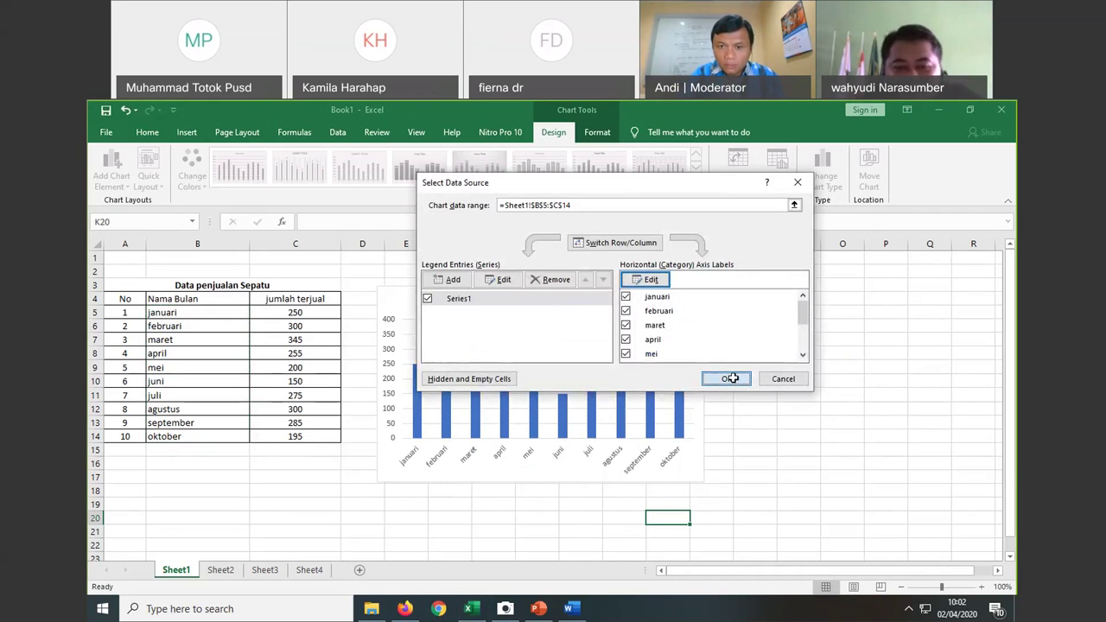
pyautogui.click(729, 379)
pyautogui.click(472, 531)
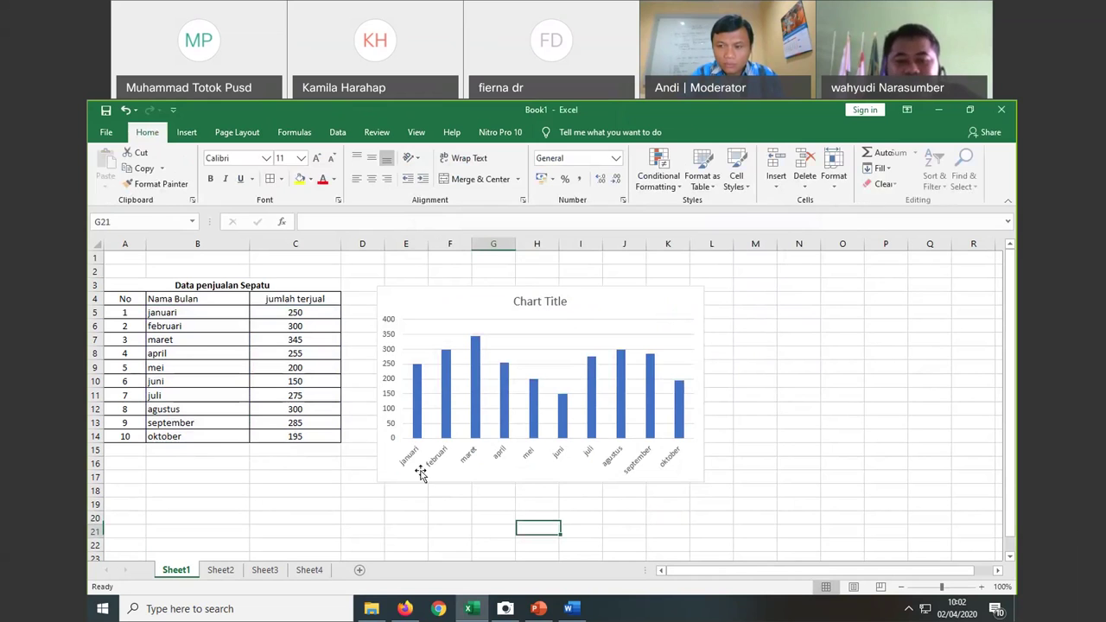
# Step: Undo the month-name labels so the chart axis shows 1–10 again, then reselect the chart
pyautogui.click(421, 474)
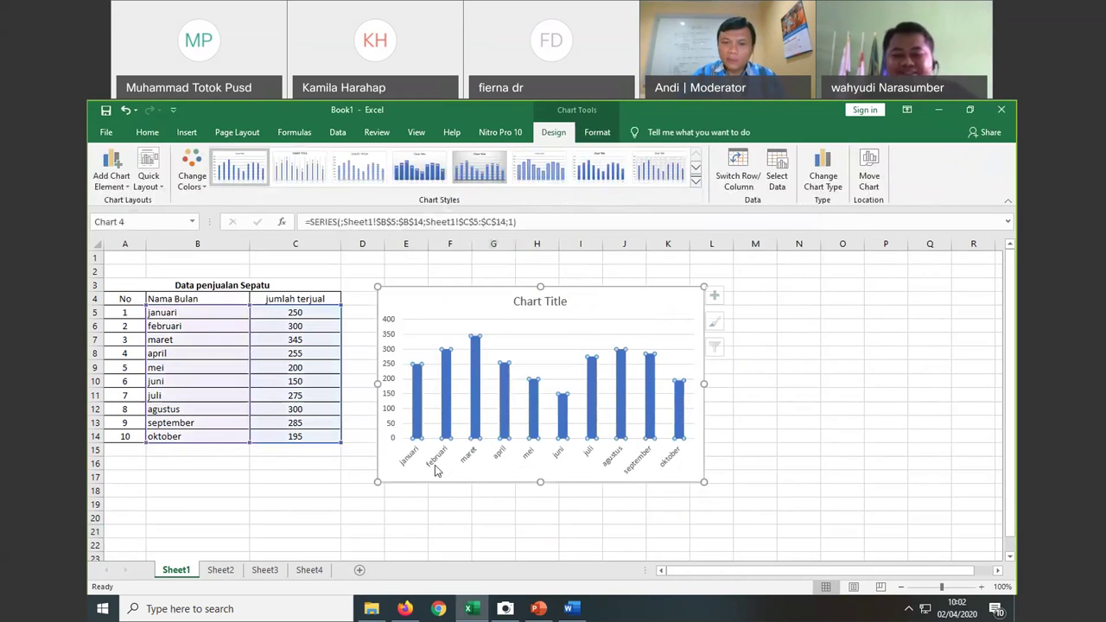
pyautogui.click(636, 517)
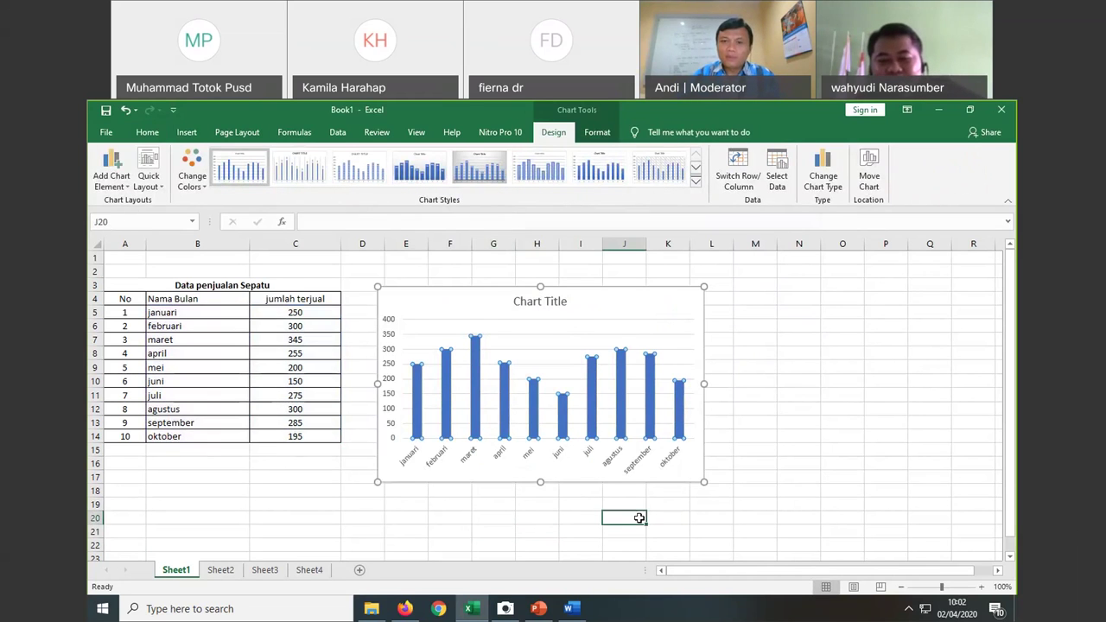
pyautogui.click(664, 463)
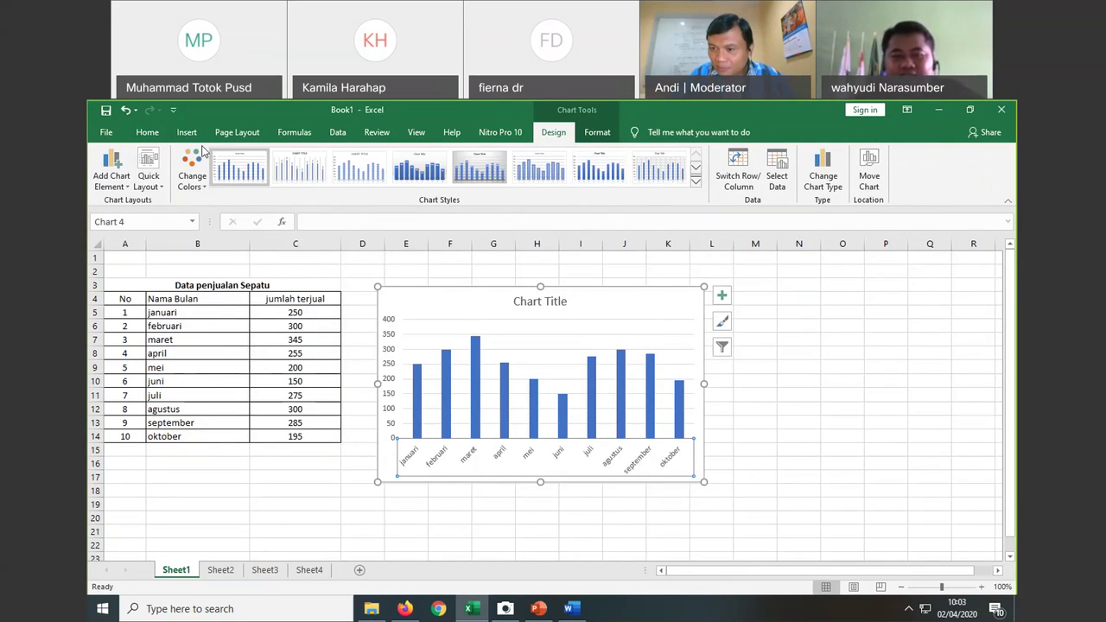
pyautogui.click(125, 111)
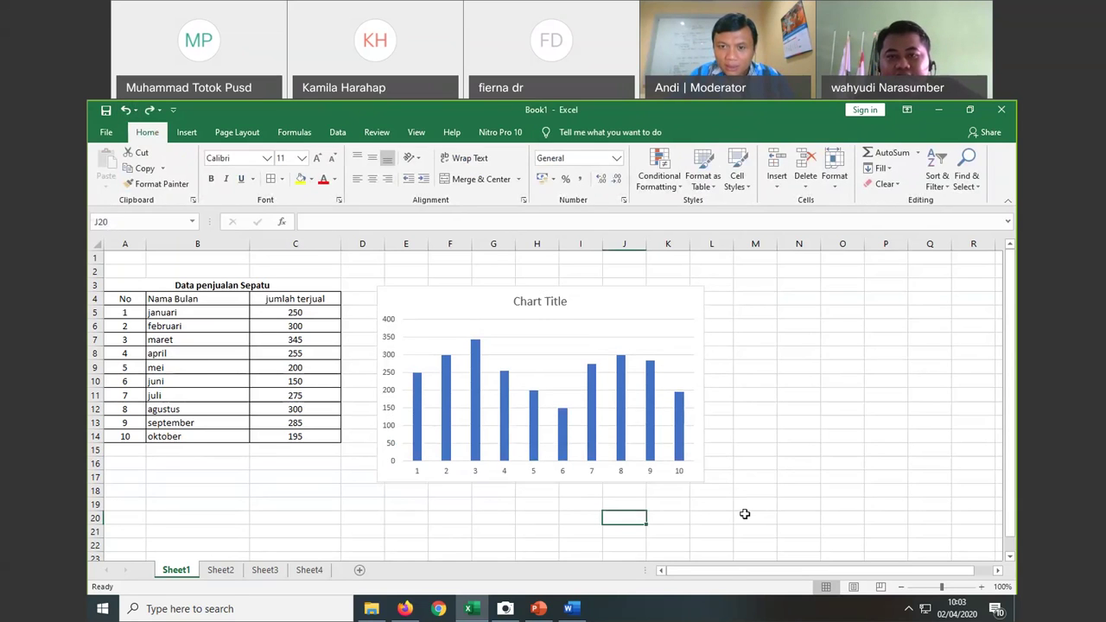
pyautogui.click(745, 514)
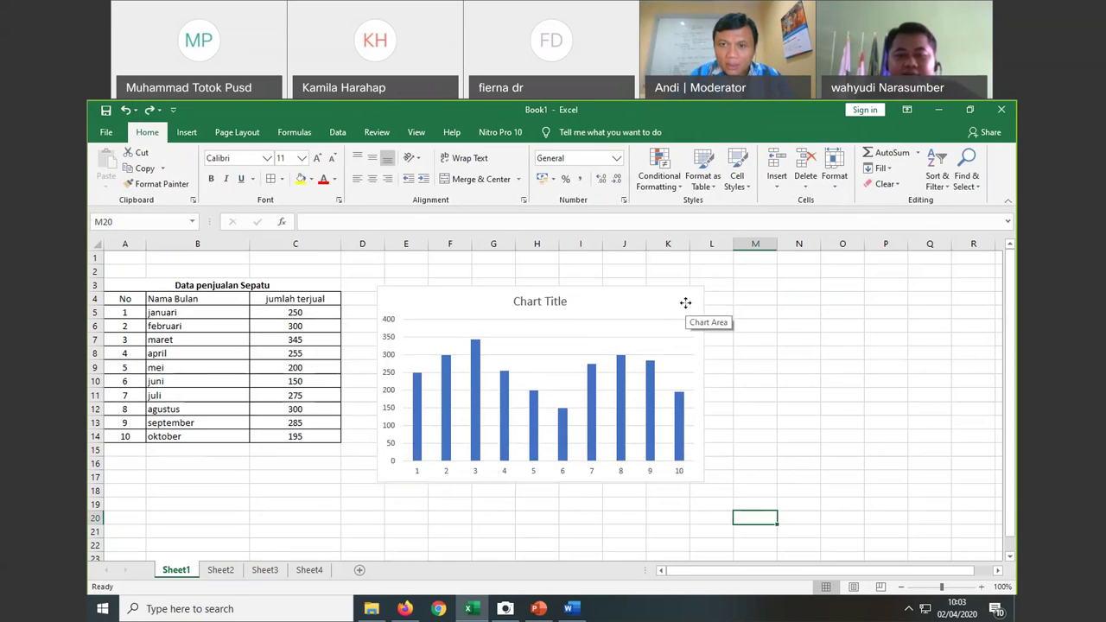
pyautogui.click(685, 303)
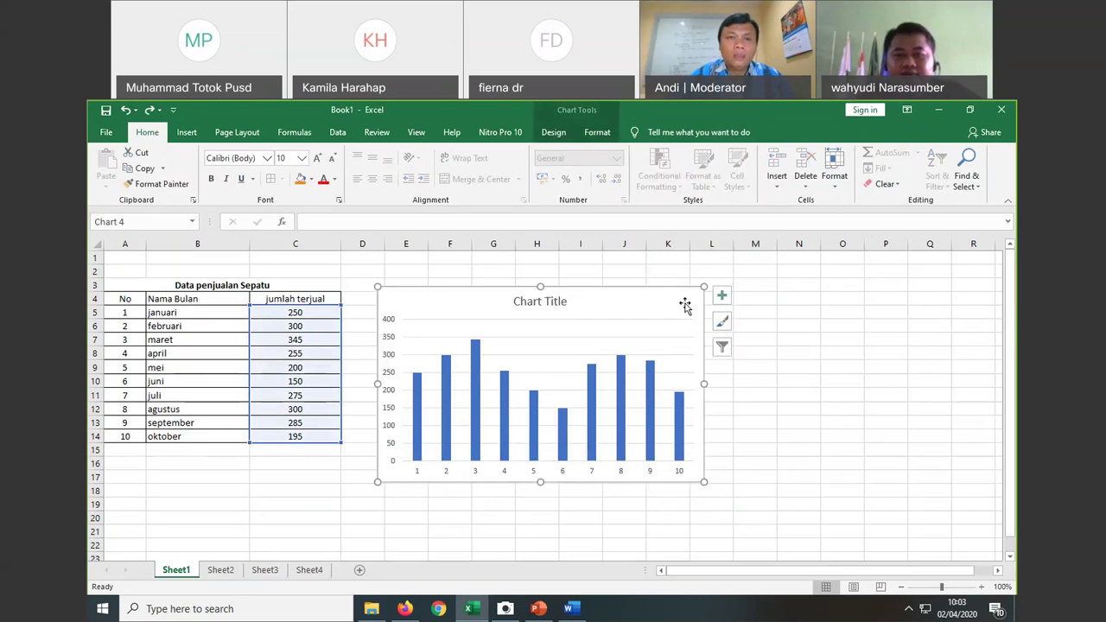
pyautogui.click(556, 134)
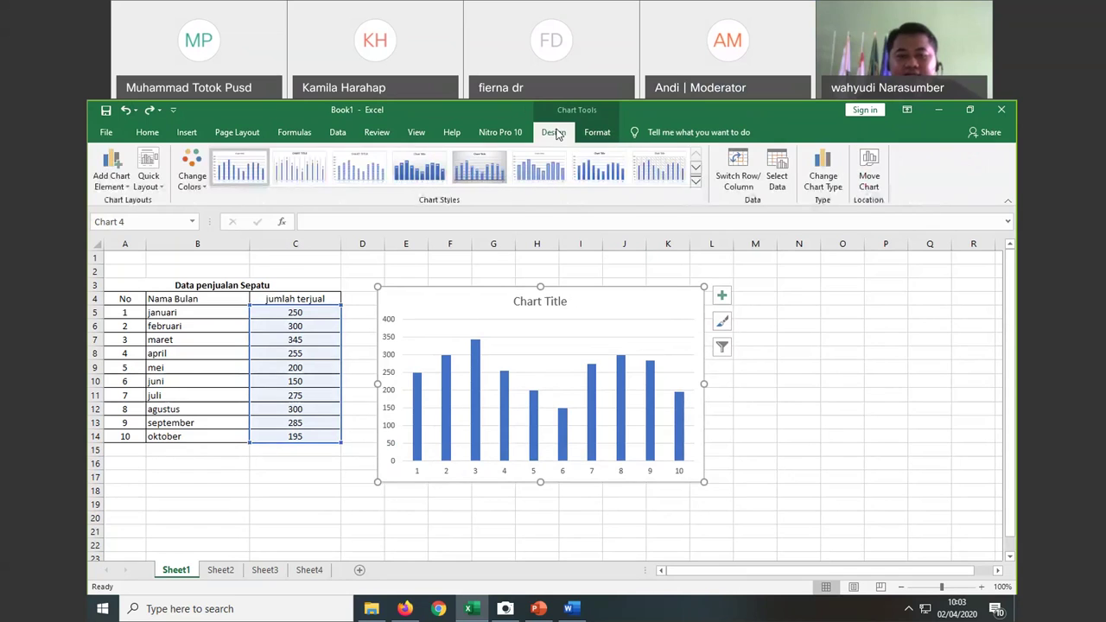
# Step: Reapply B5:B14 (januari to oktober) as the horizontal axis labels via Select Data
pyautogui.click(777, 176)
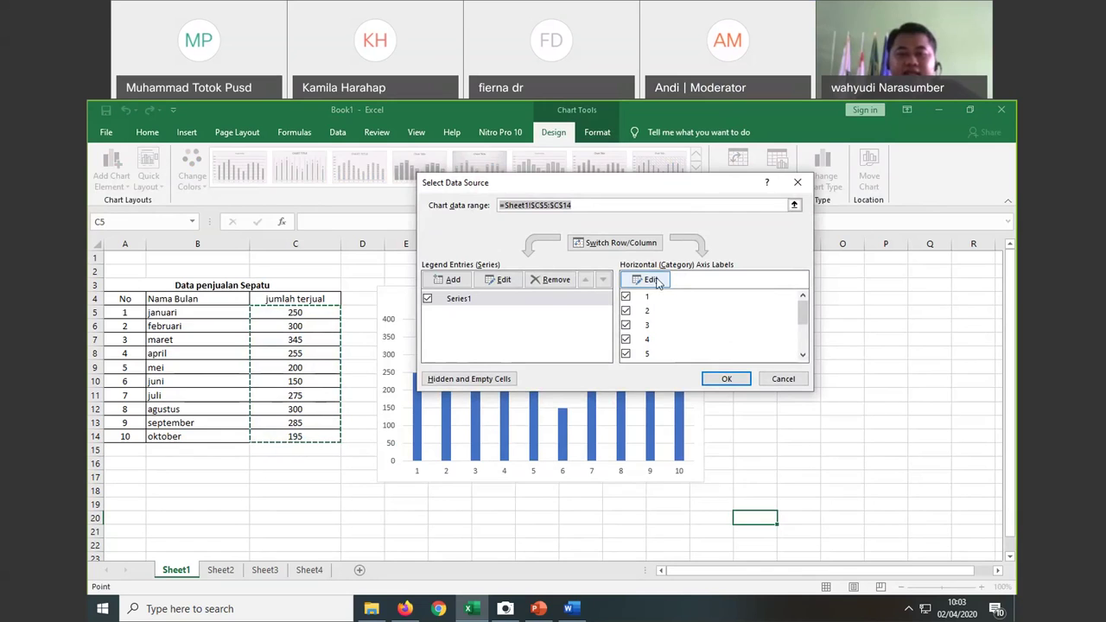
pyautogui.click(654, 280)
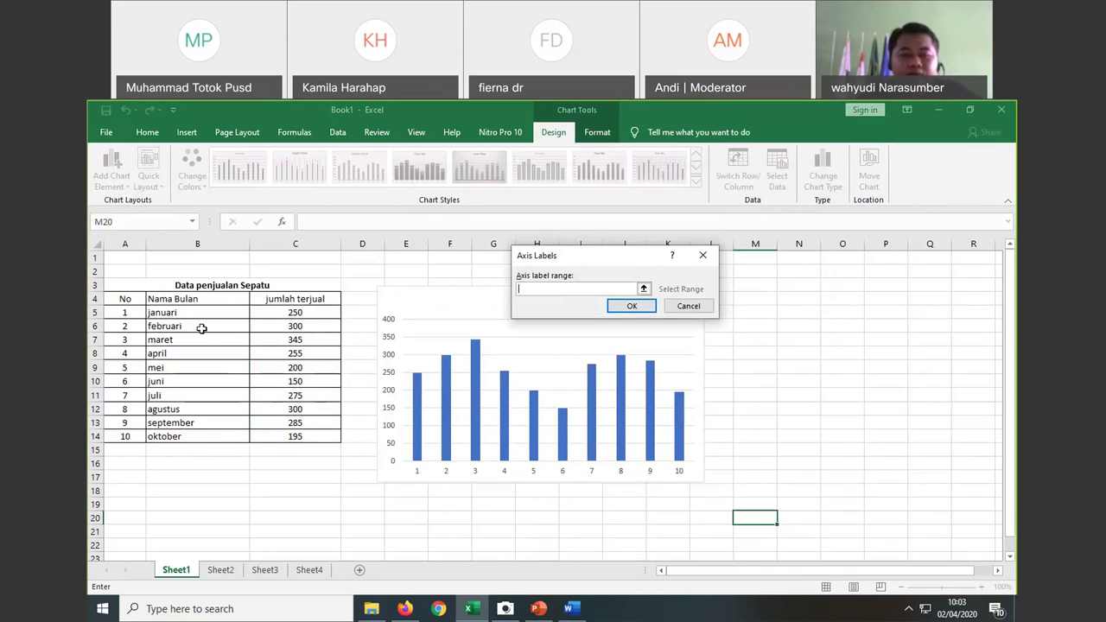
pyautogui.moveTo(188, 311); pyautogui.dragTo(197, 430)
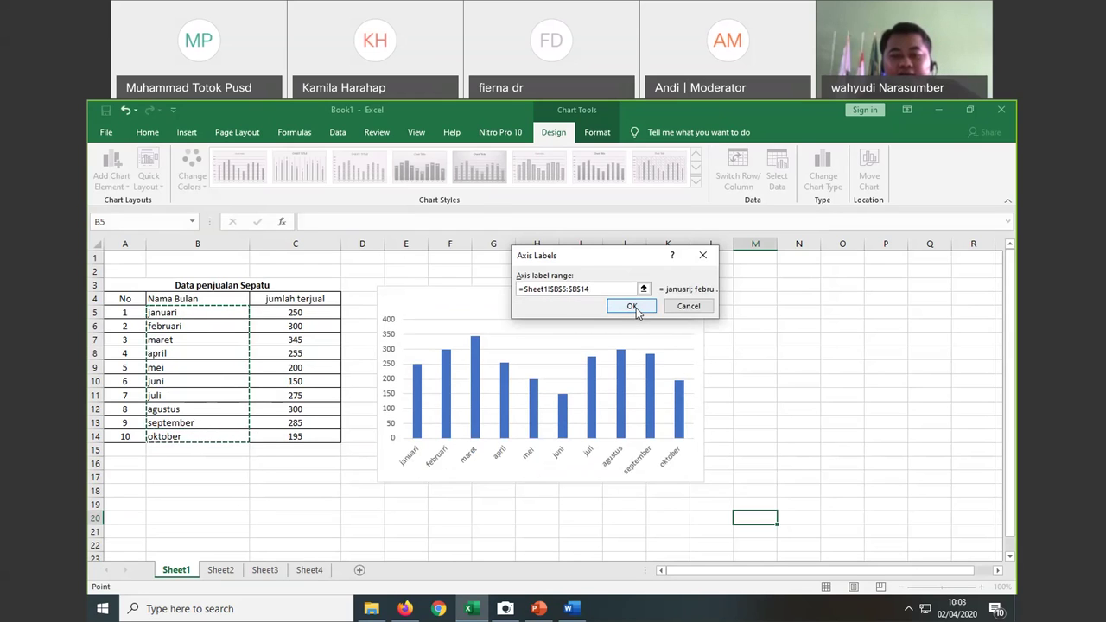
pyautogui.click(632, 307)
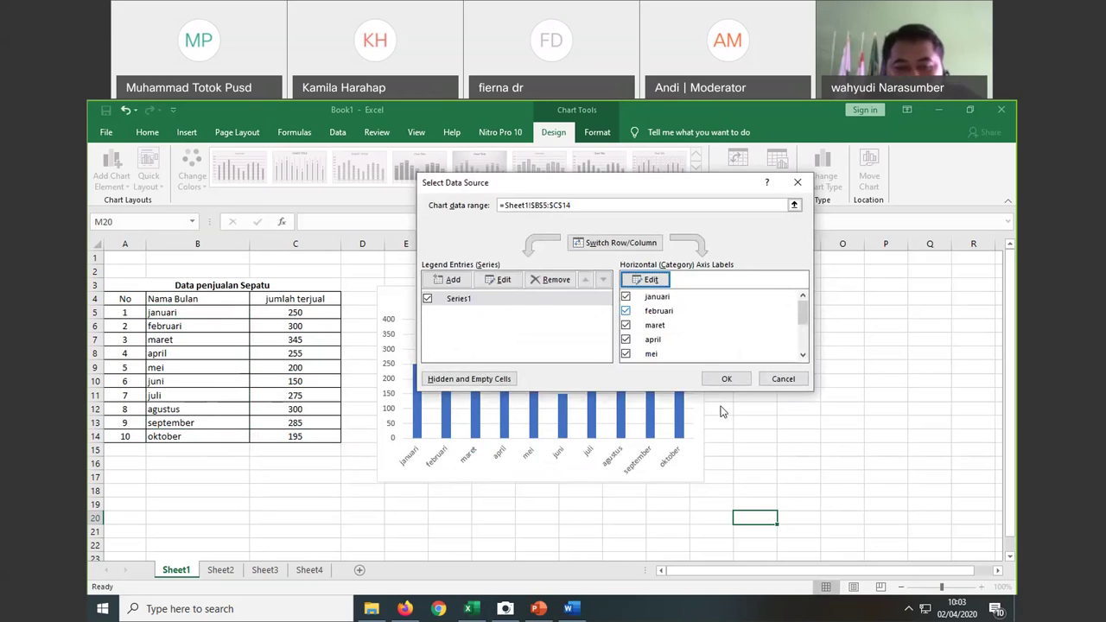
pyautogui.click(726, 378)
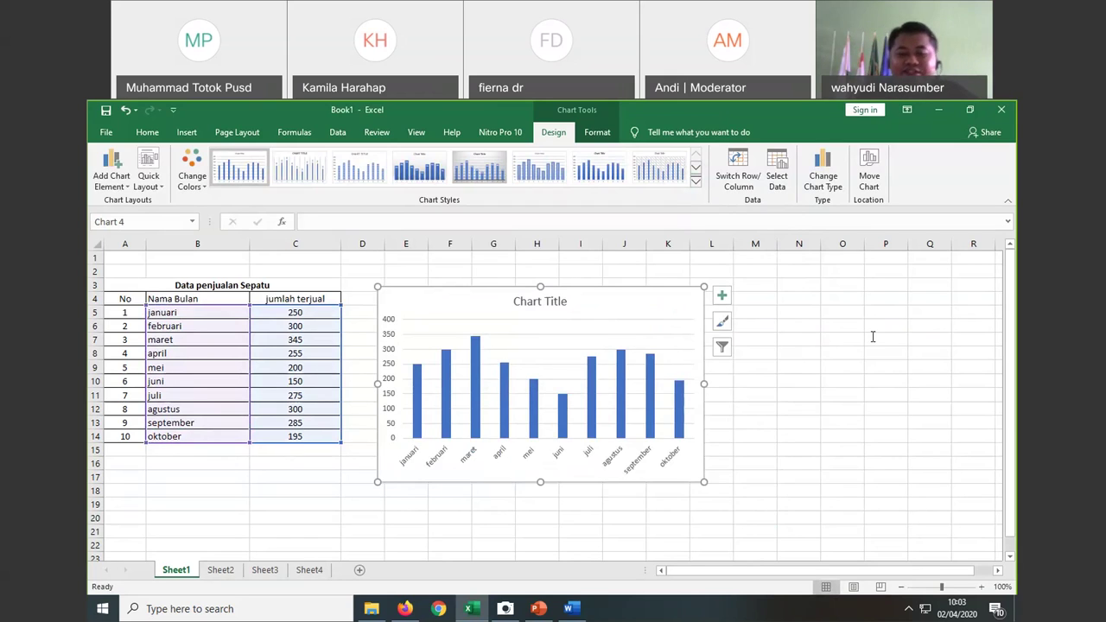
pyautogui.click(653, 543)
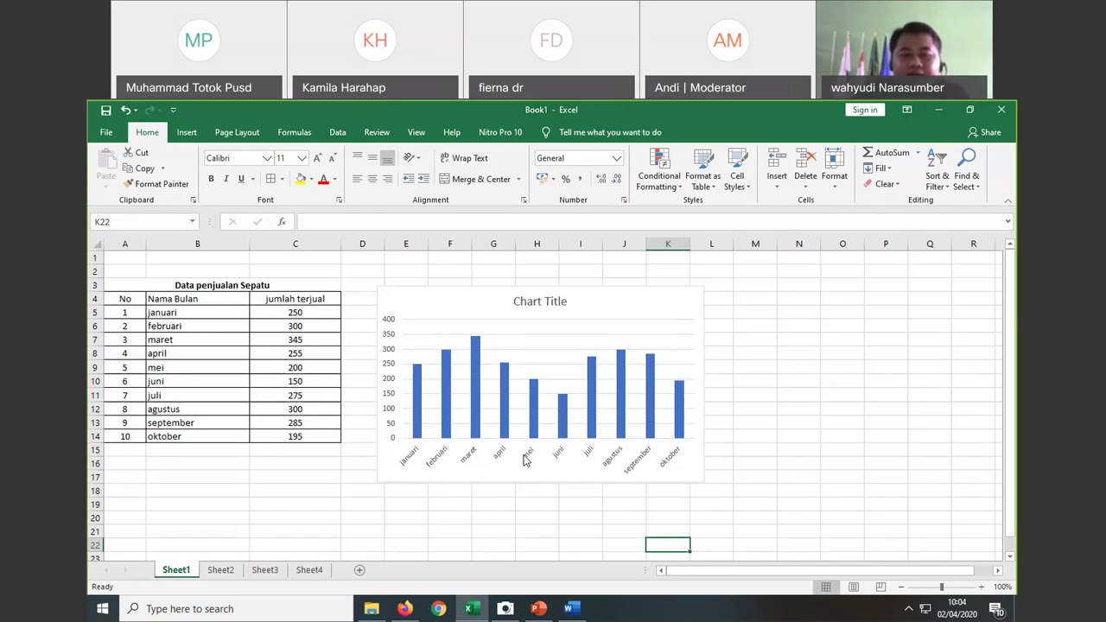
pyautogui.click(680, 304)
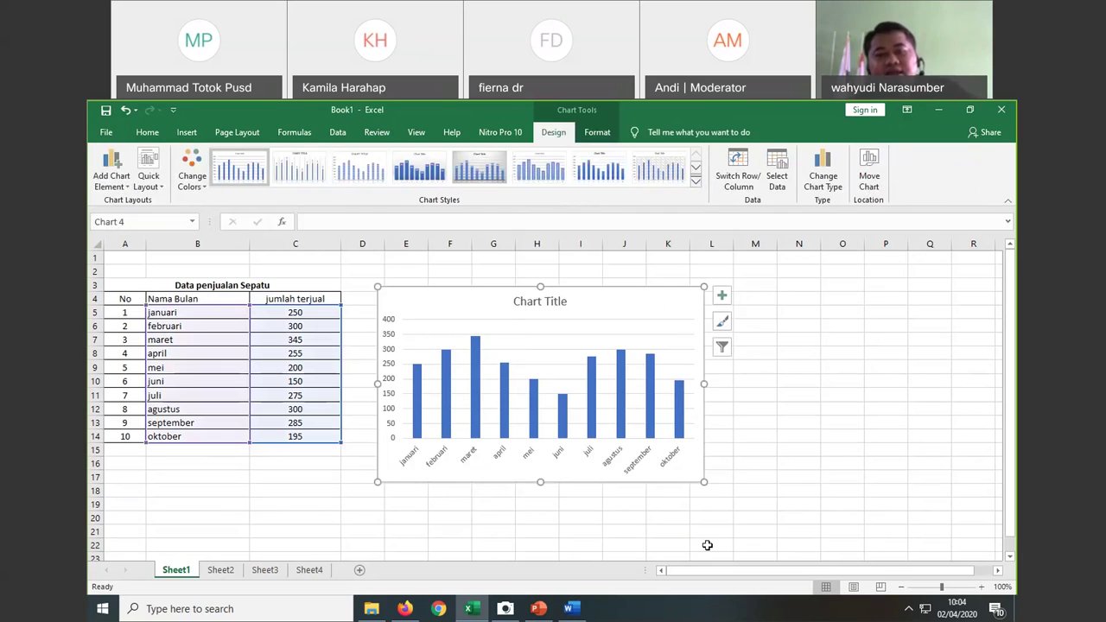
pyautogui.click(750, 463)
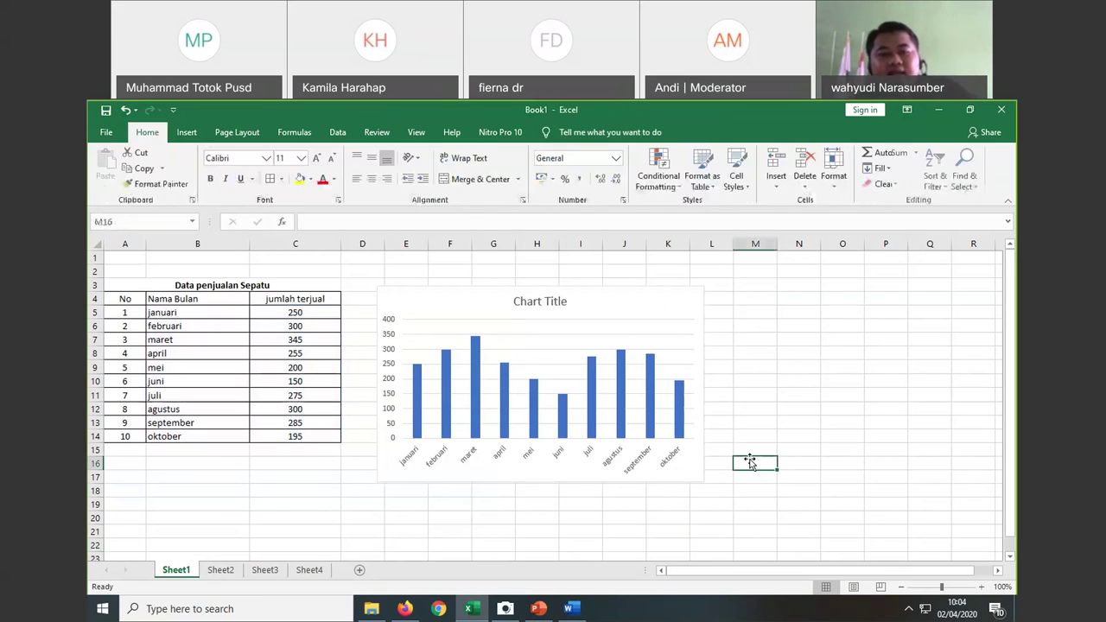
pyautogui.click(695, 463)
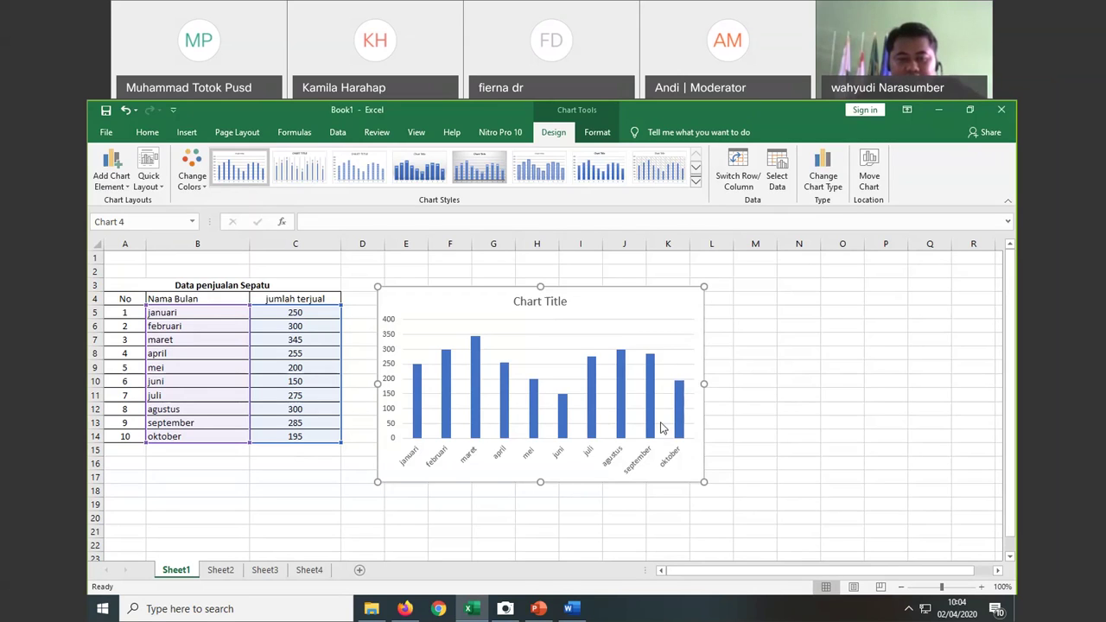
pyautogui.click(418, 406)
pyautogui.click(412, 458)
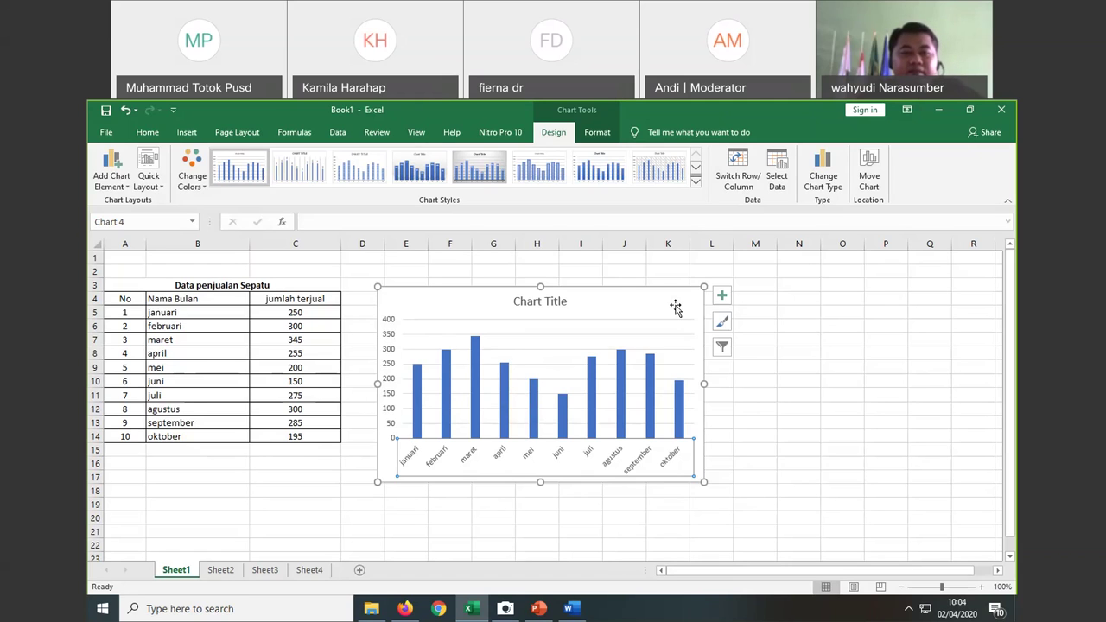
pyautogui.click(676, 309)
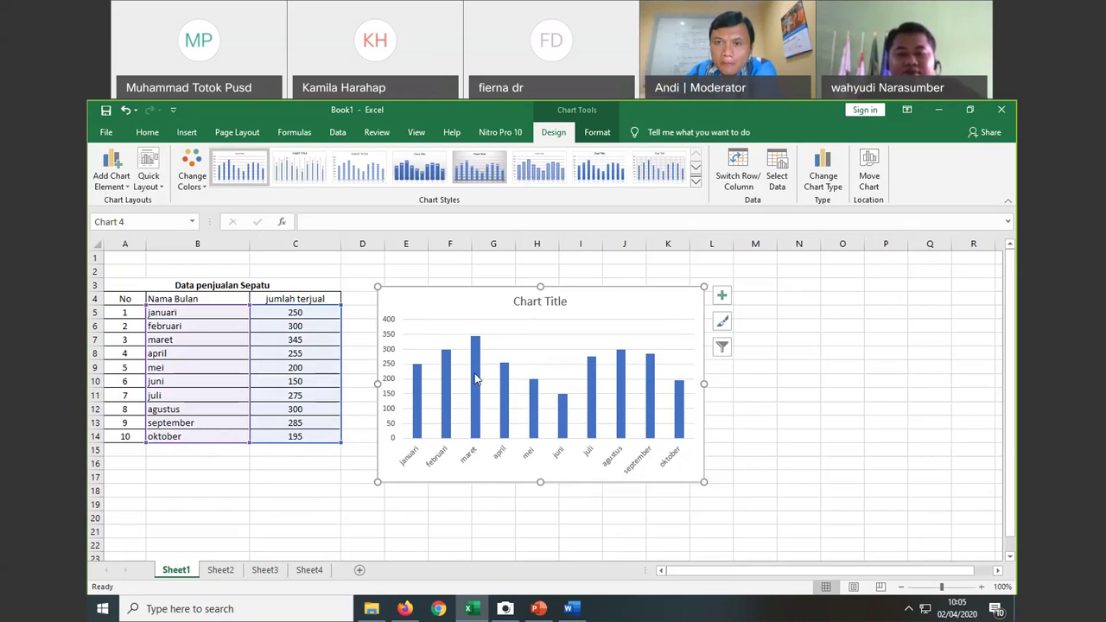
pyautogui.rightClick(475, 378)
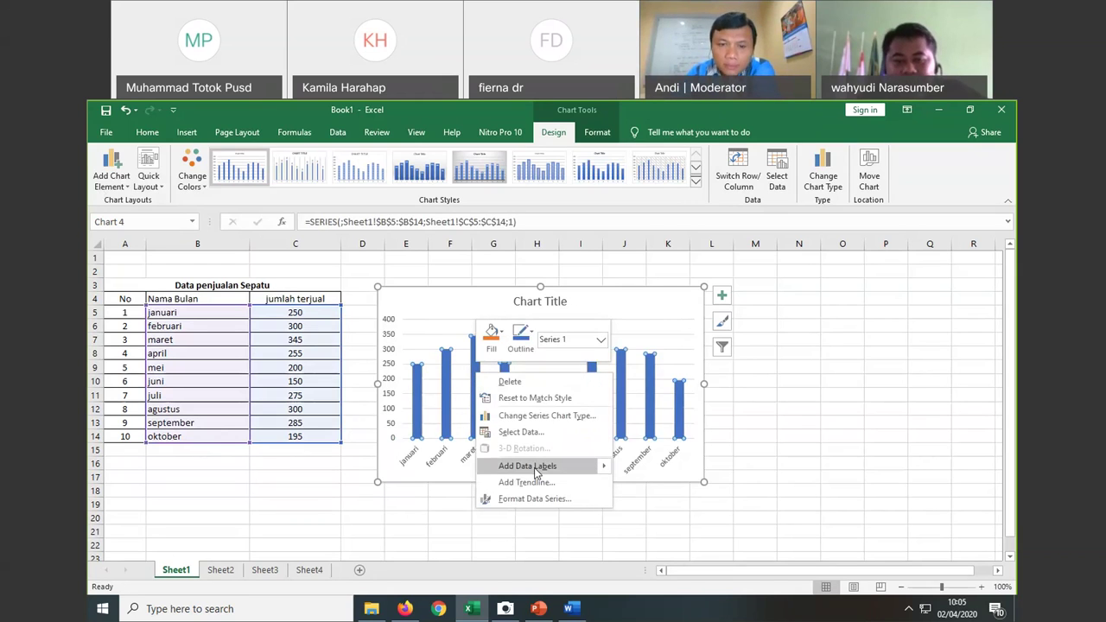
pyautogui.moveTo(528, 466)
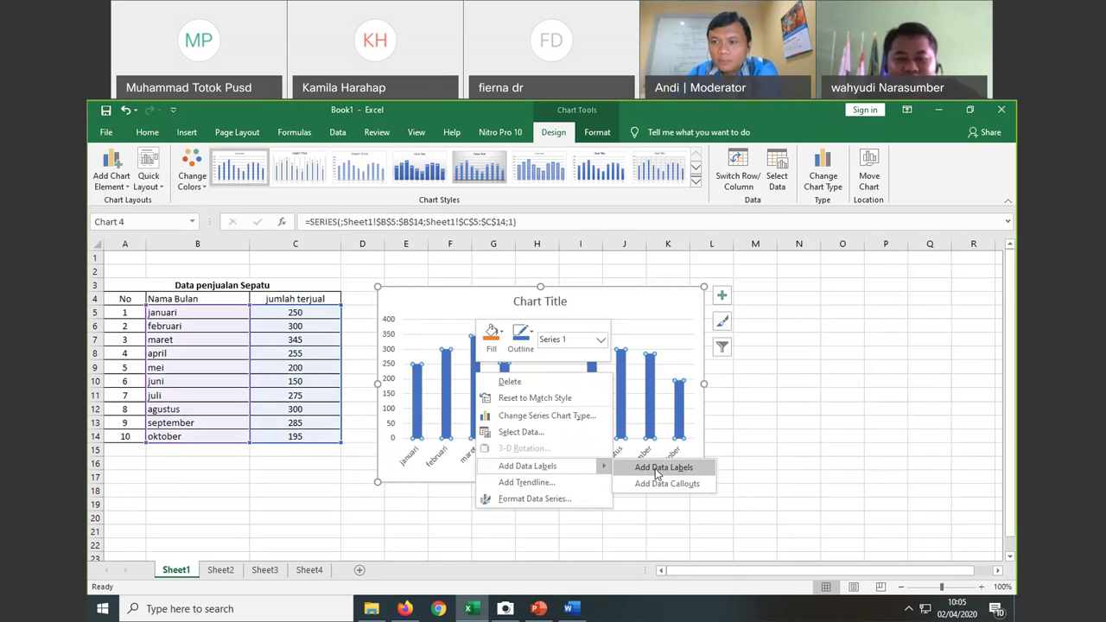
pyautogui.click(663, 467)
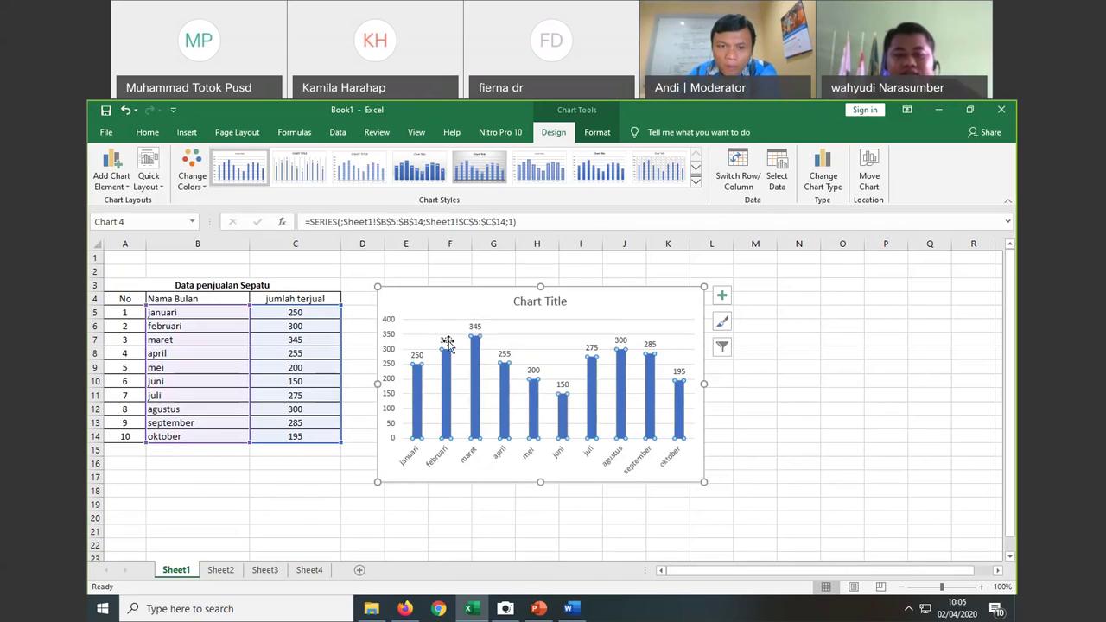
pyautogui.hotkey('ctrl', 'z')
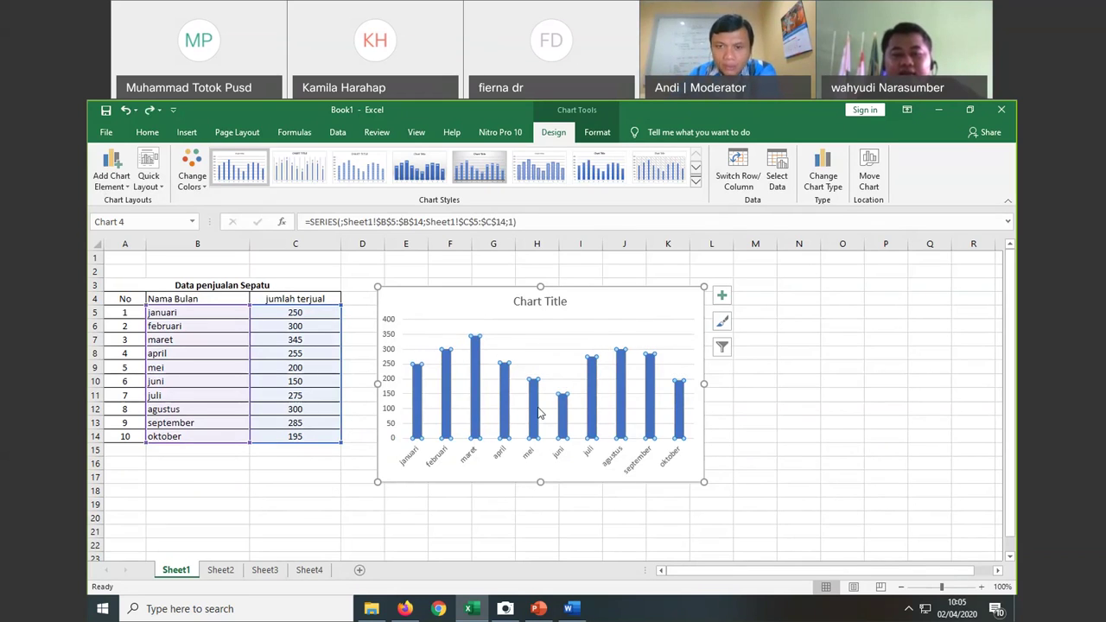
pyautogui.press('Escape')
pyautogui.press('Escape')
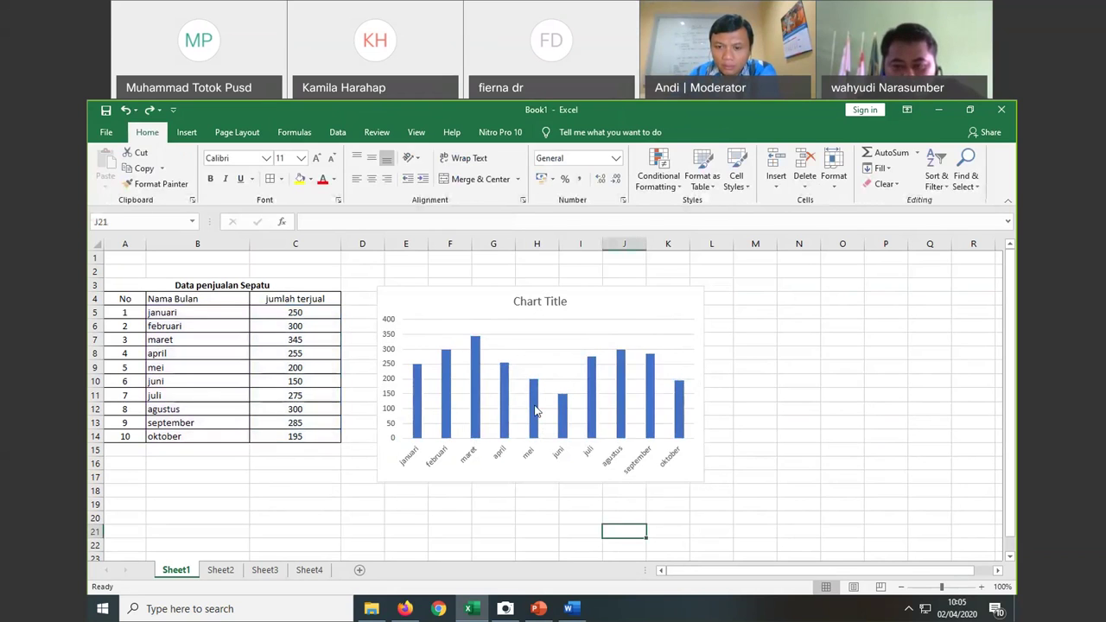
pyautogui.click(536, 411)
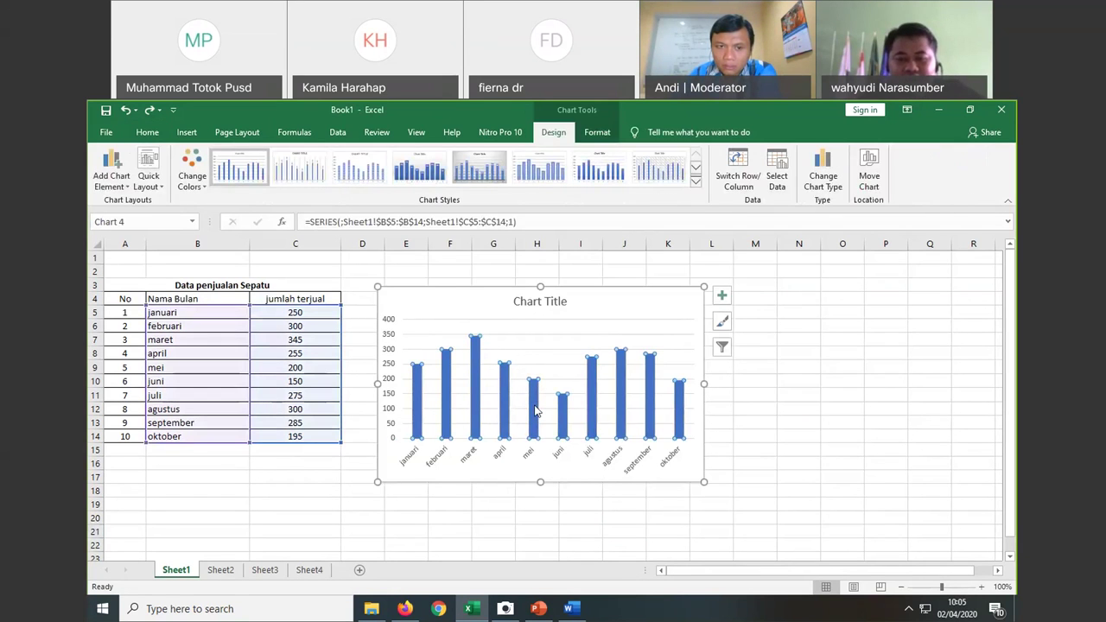
pyautogui.rightClick(536, 411)
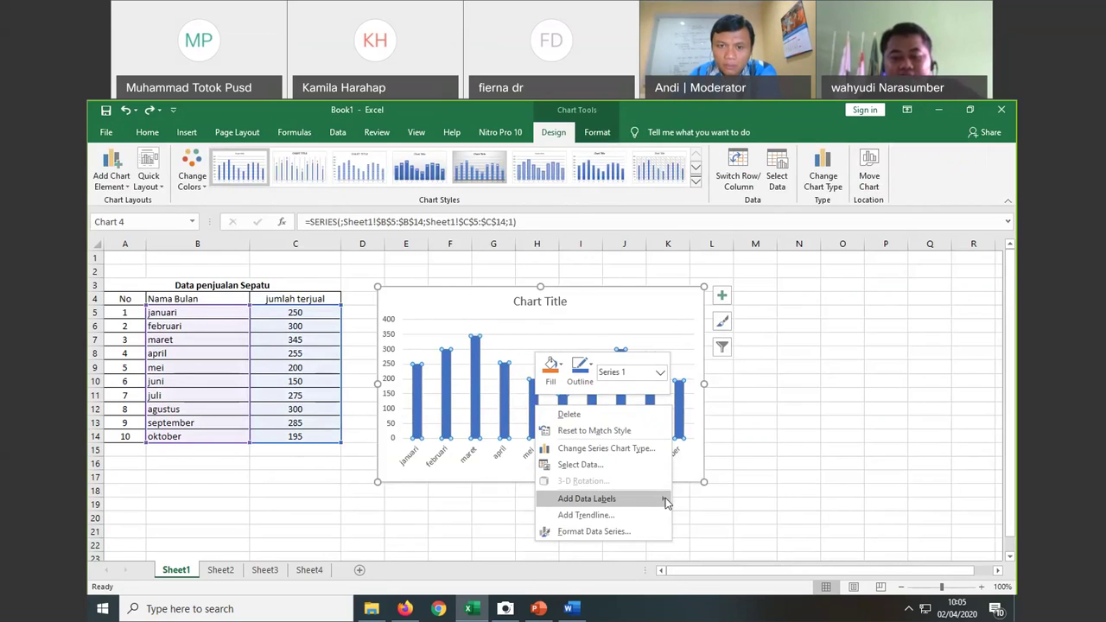
pyautogui.moveTo(596, 499)
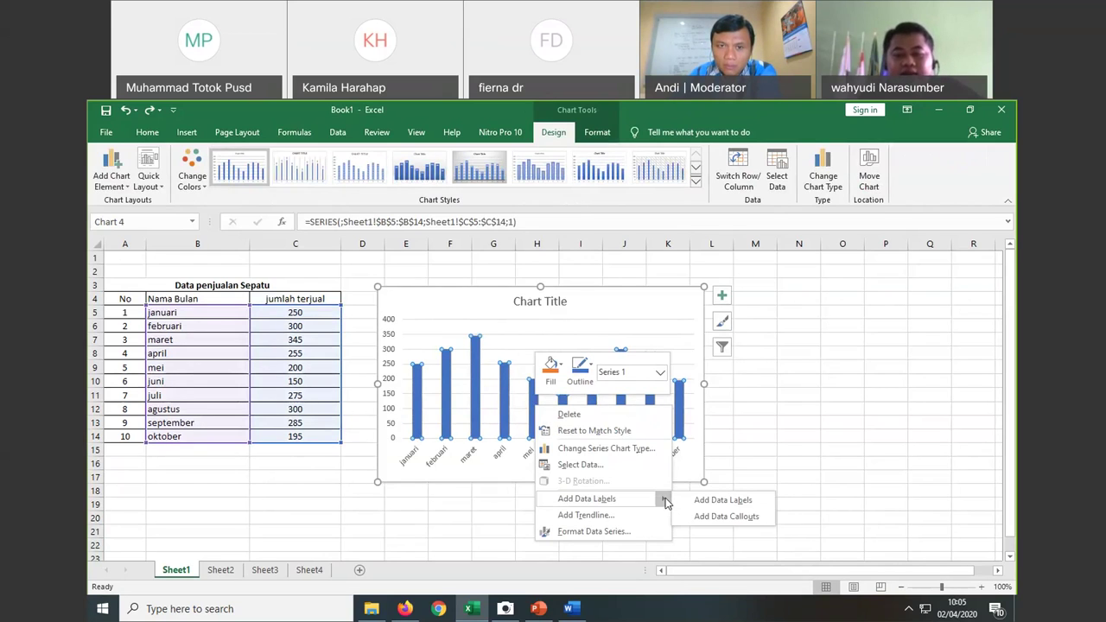
pyautogui.click(700, 506)
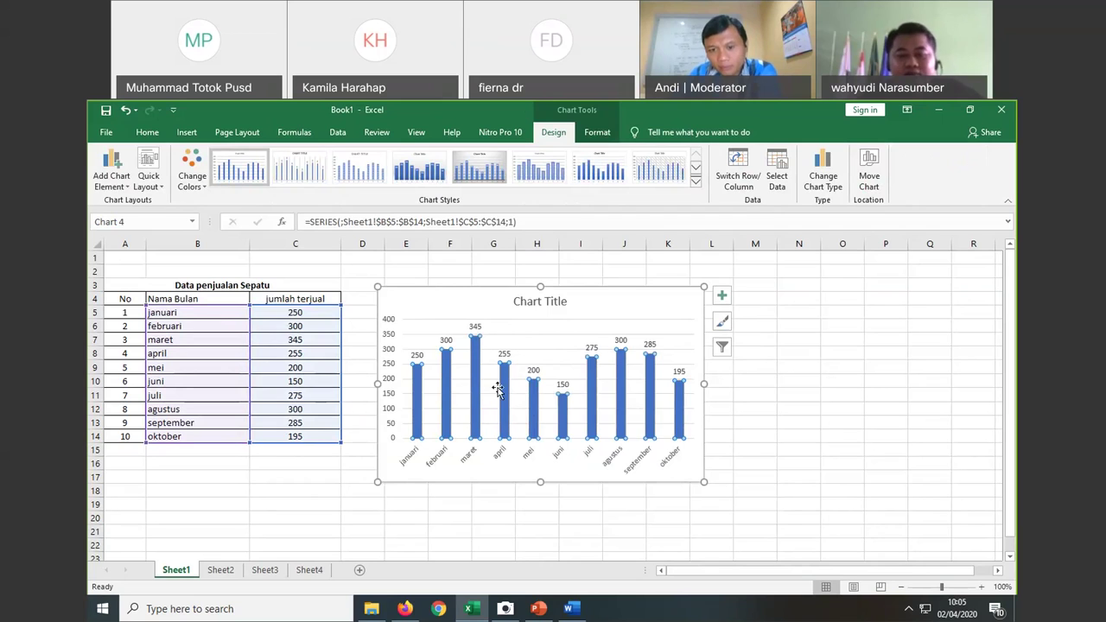
pyautogui.click(125, 110)
pyautogui.click(735, 448)
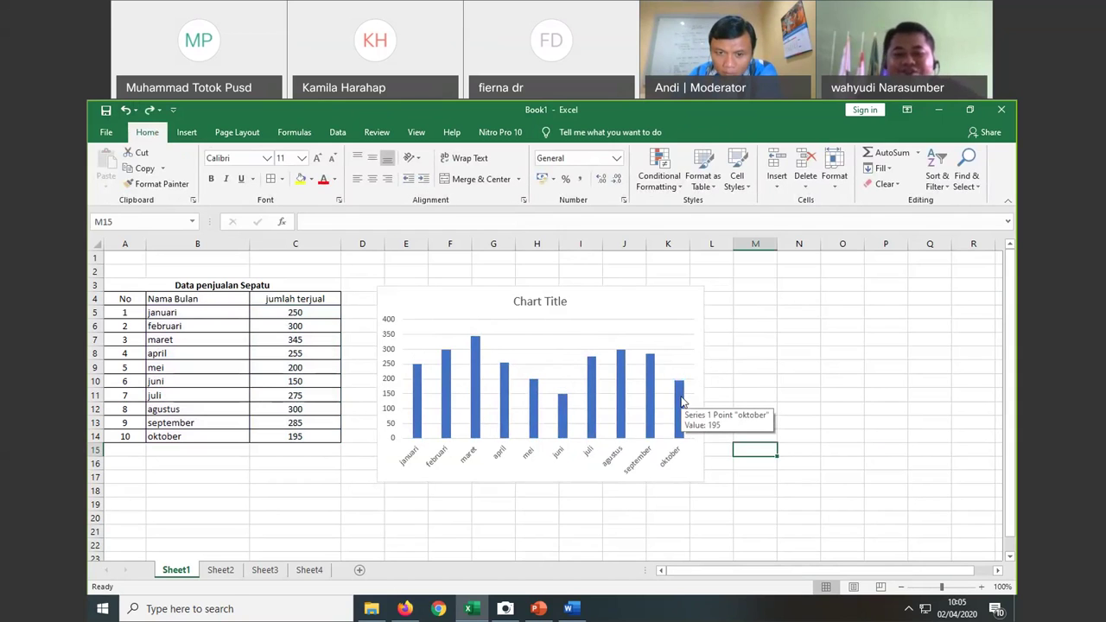
pyautogui.click(680, 300)
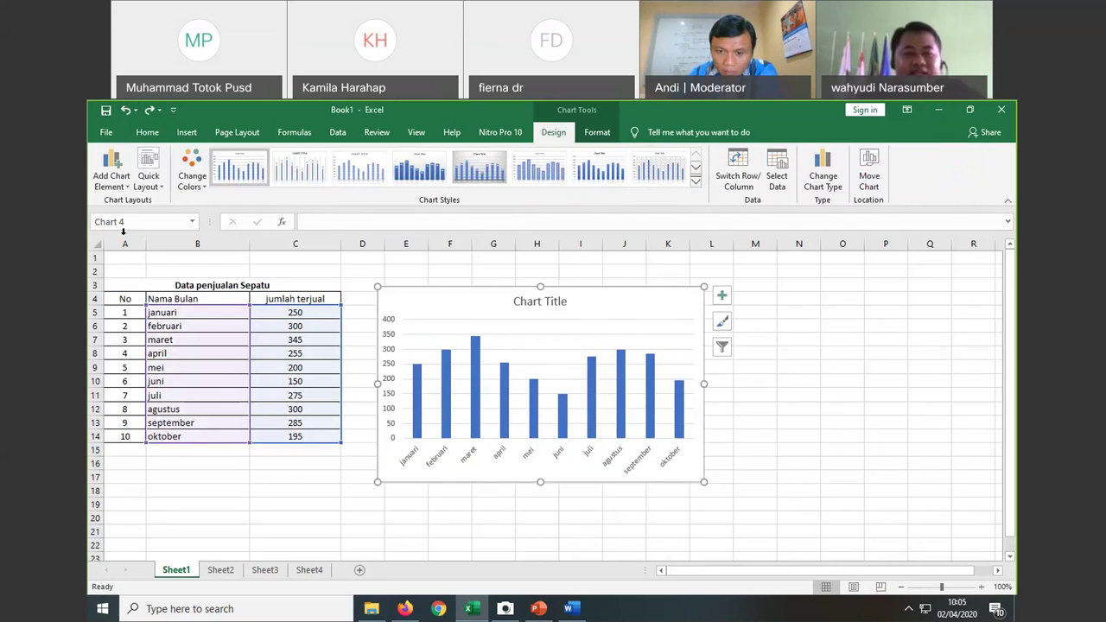
# Step: Add Outside End data labels from Add Chart Element, then undo them
pyautogui.click(128, 186)
pyautogui.moveTo(136, 250)
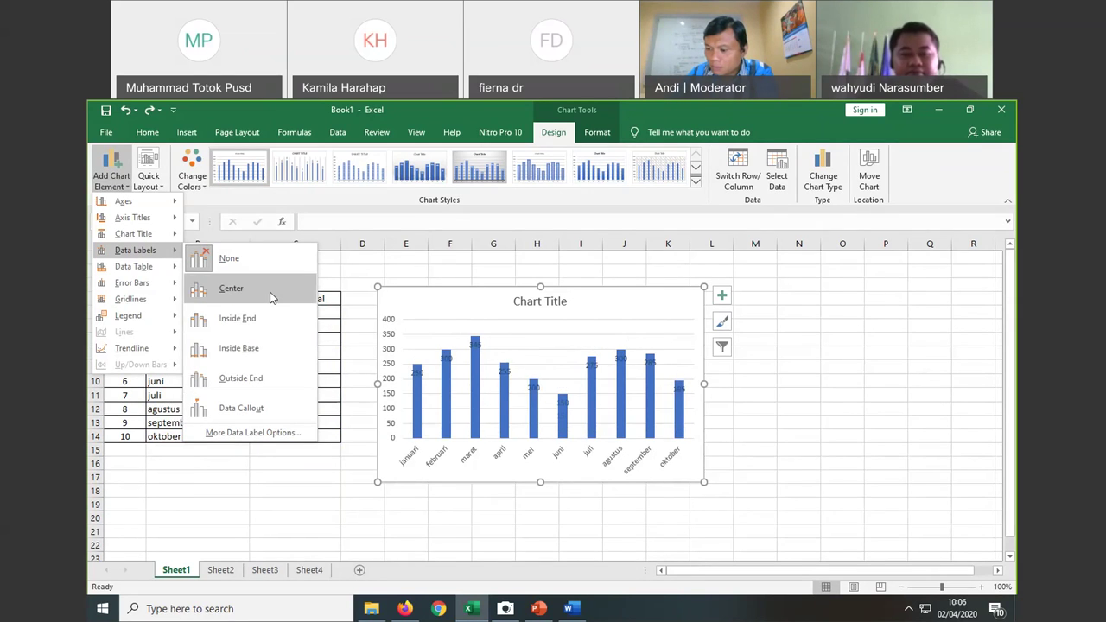
pyautogui.click(256, 389)
pyautogui.click(726, 494)
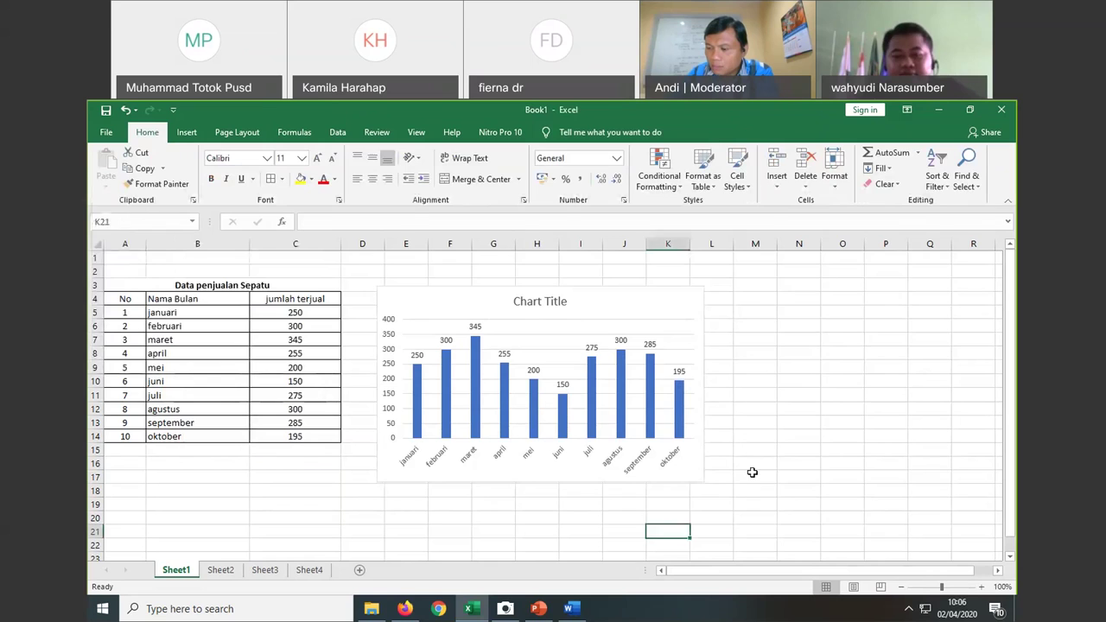
pyautogui.click(752, 473)
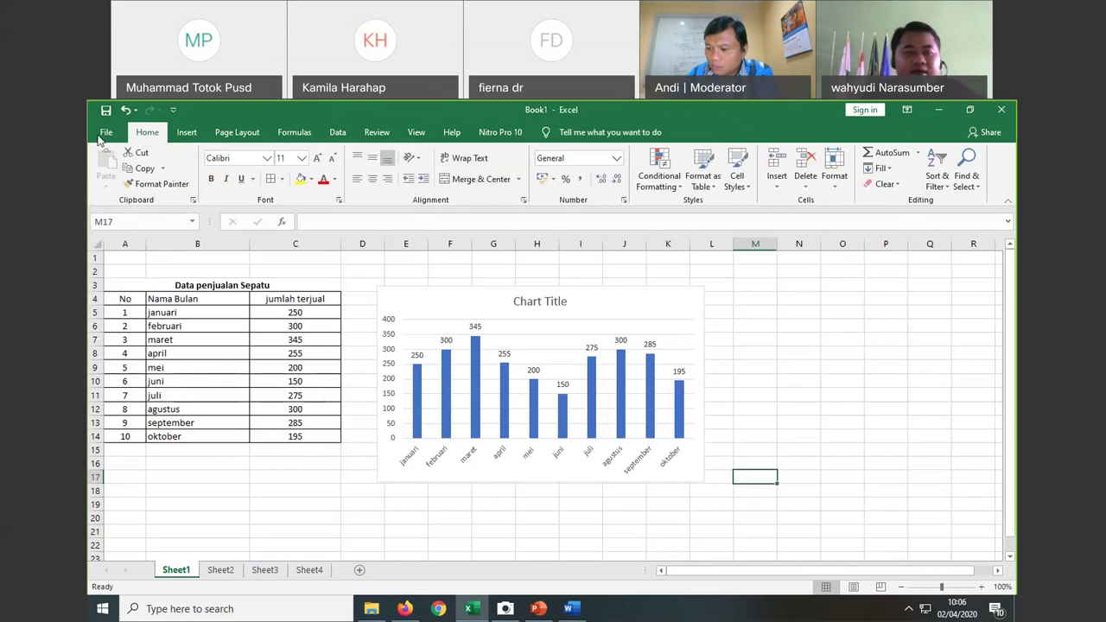
pyautogui.click(125, 110)
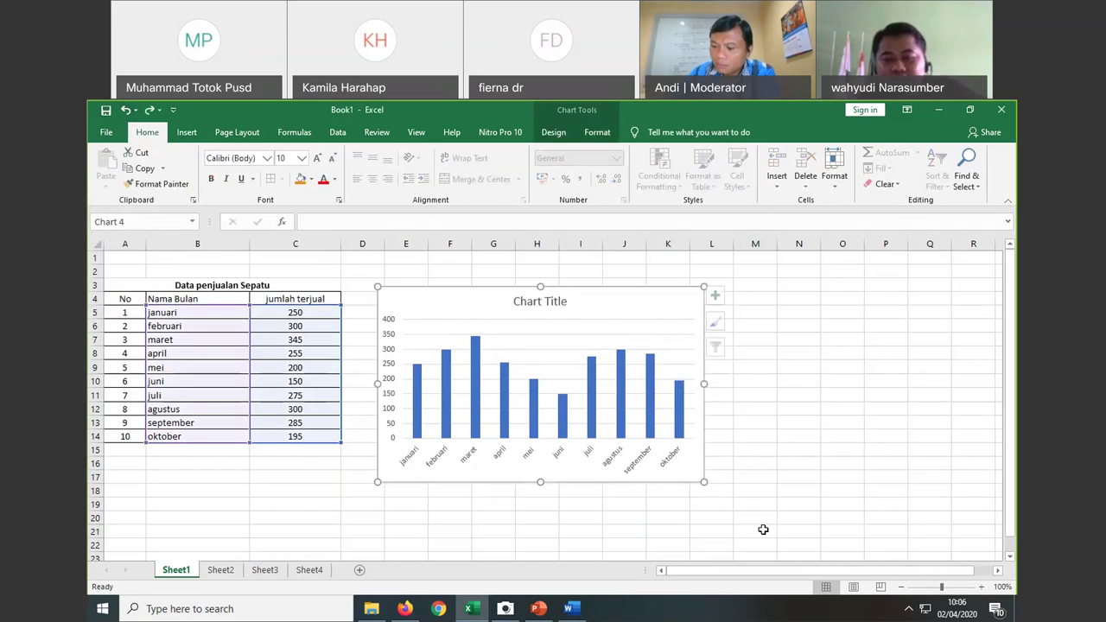
# Step: Add data labels from the series right-click menu, undo them, and reselect the chart
pyautogui.rightClick(648, 394)
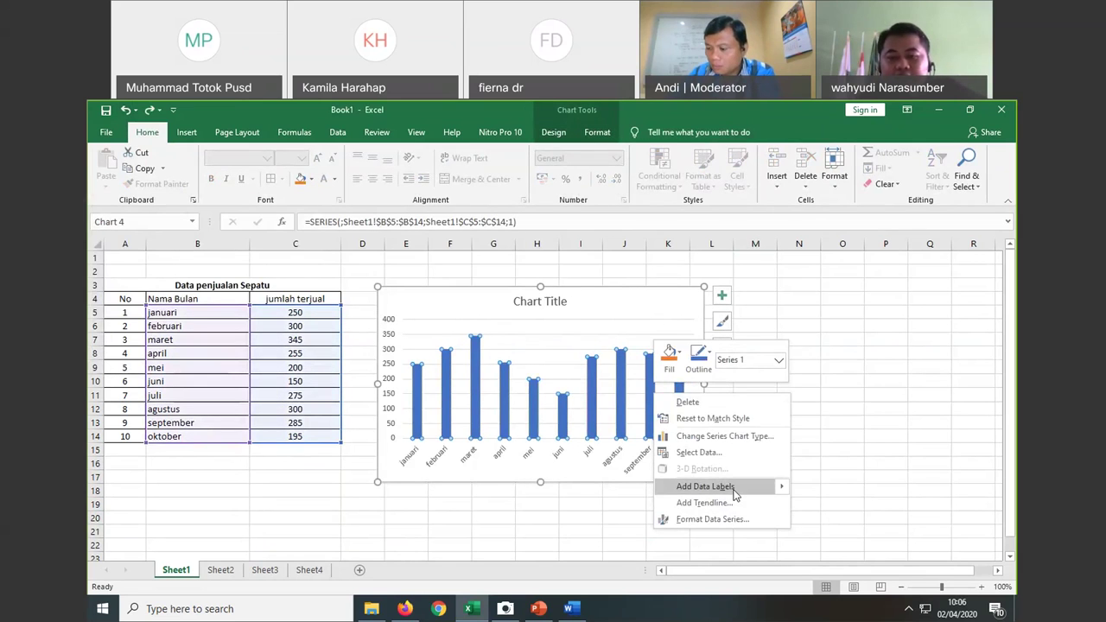
pyautogui.click(734, 488)
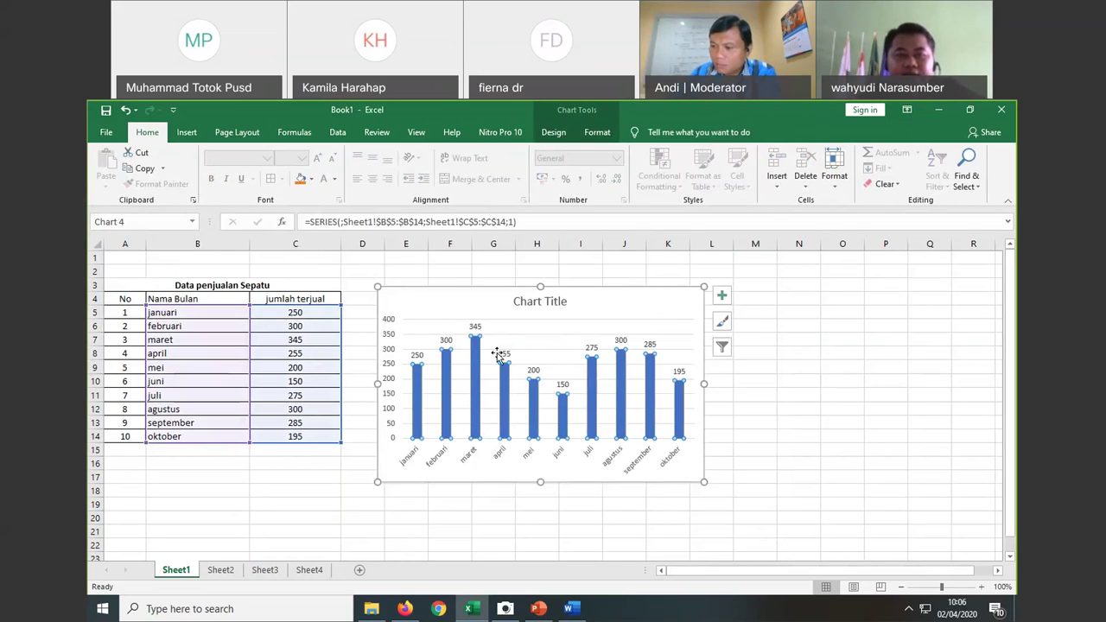
pyautogui.click(125, 110)
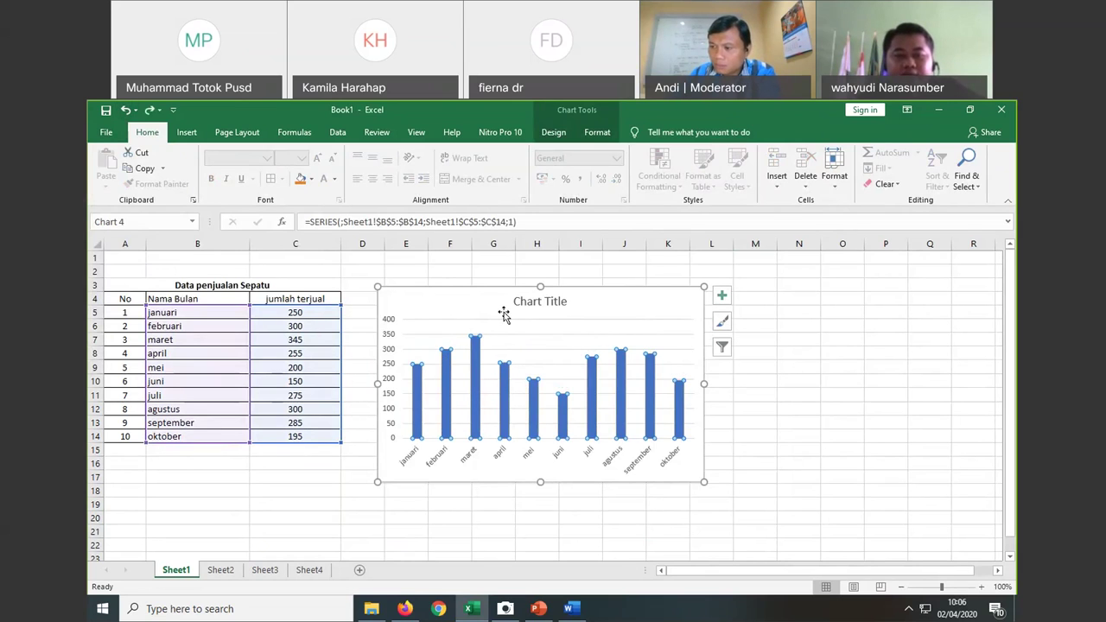
pyautogui.click(461, 306)
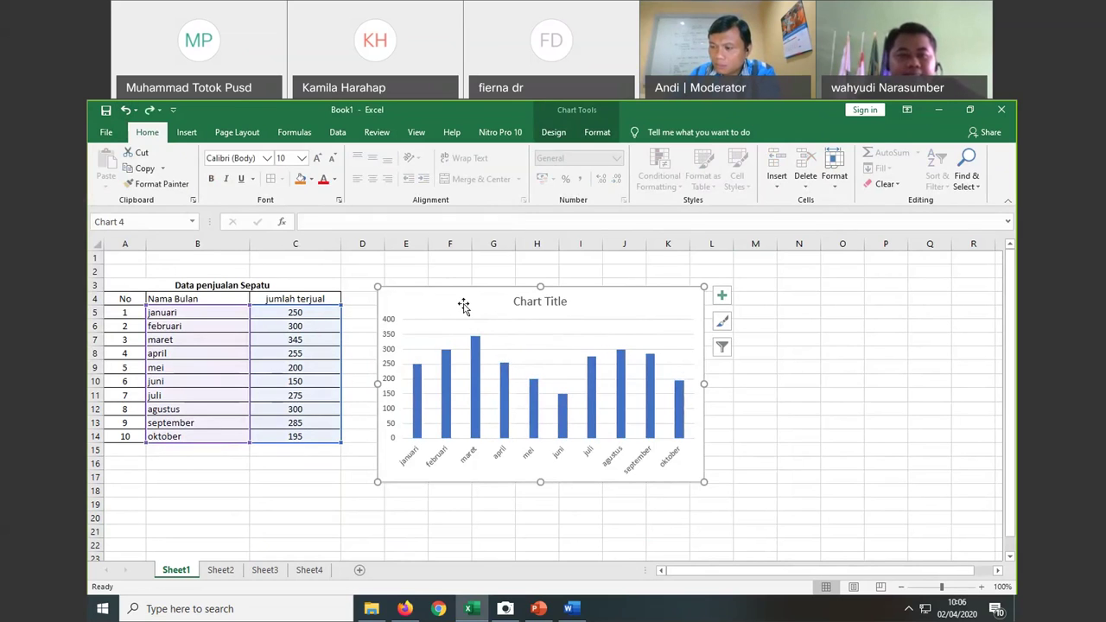
pyautogui.click(553, 132)
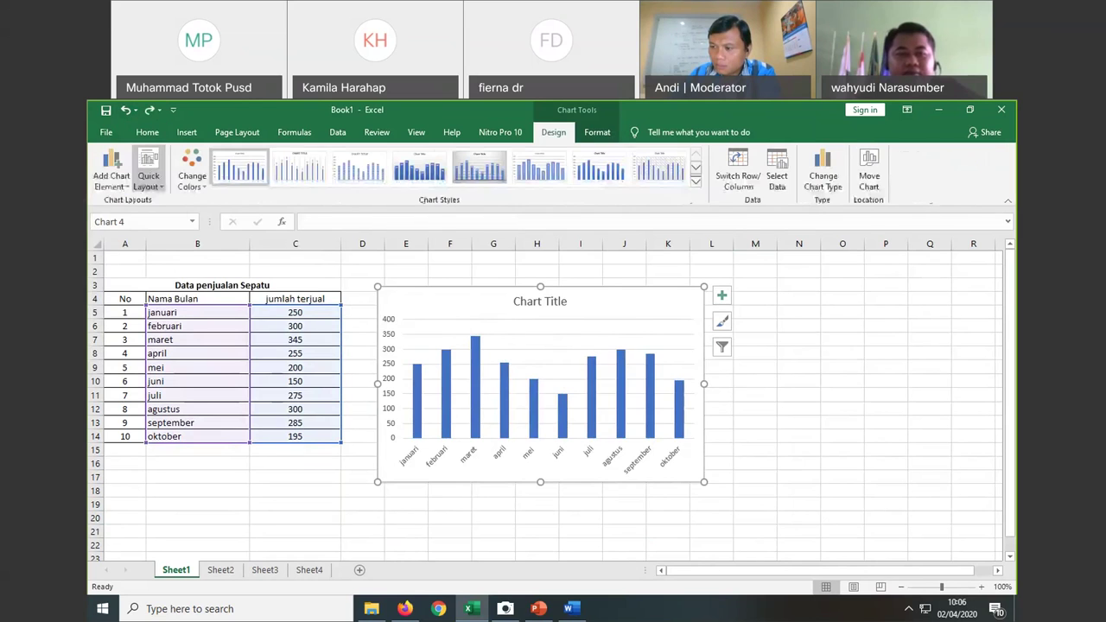
# Step: Add Outside End data labels (250 to 195) above the bars and try chart Style 6
pyautogui.click(127, 185)
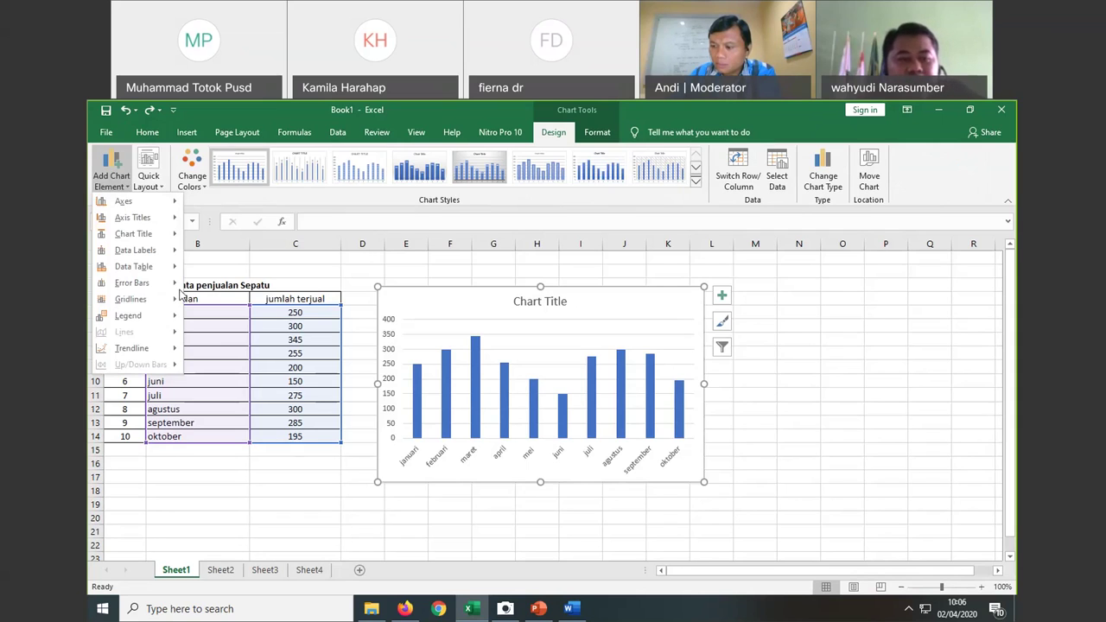
pyautogui.moveTo(136, 250)
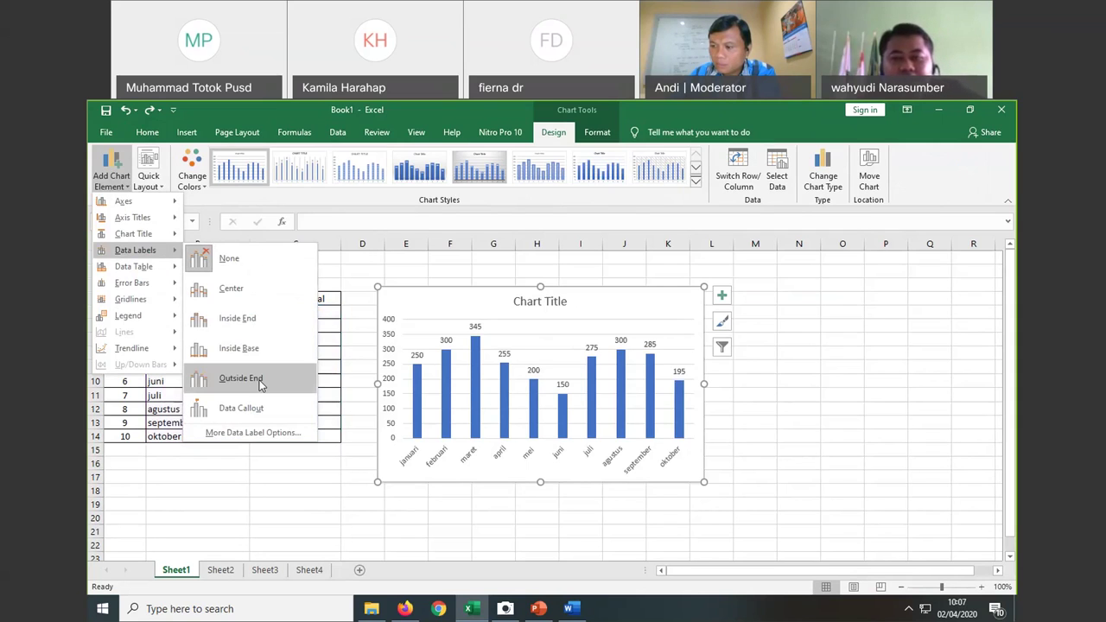
pyautogui.click(260, 384)
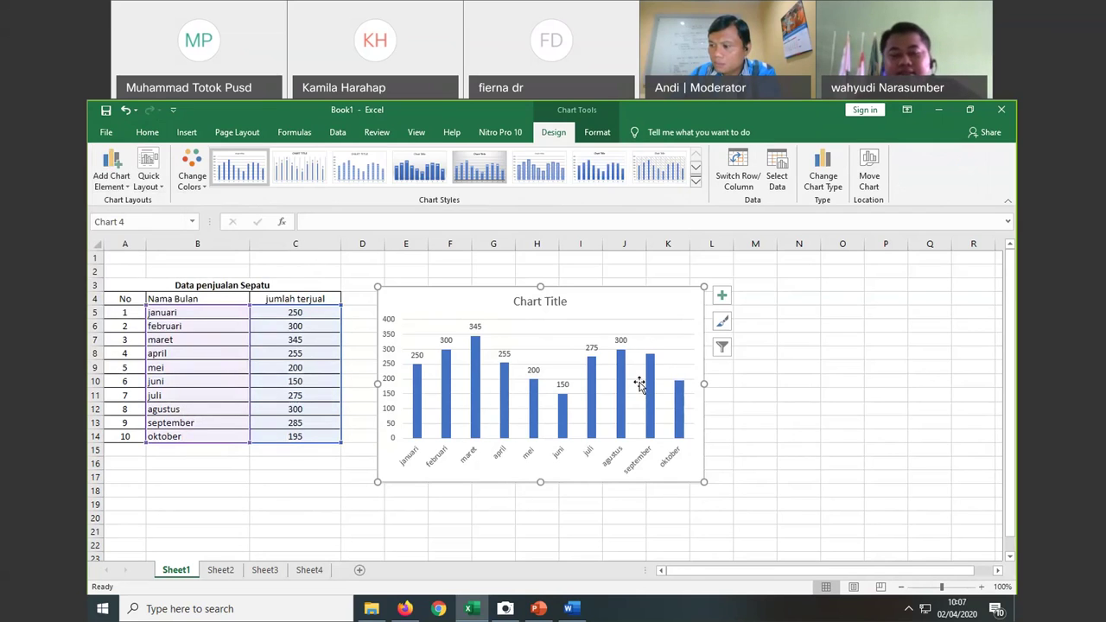
pyautogui.click(737, 463)
pyautogui.click(655, 304)
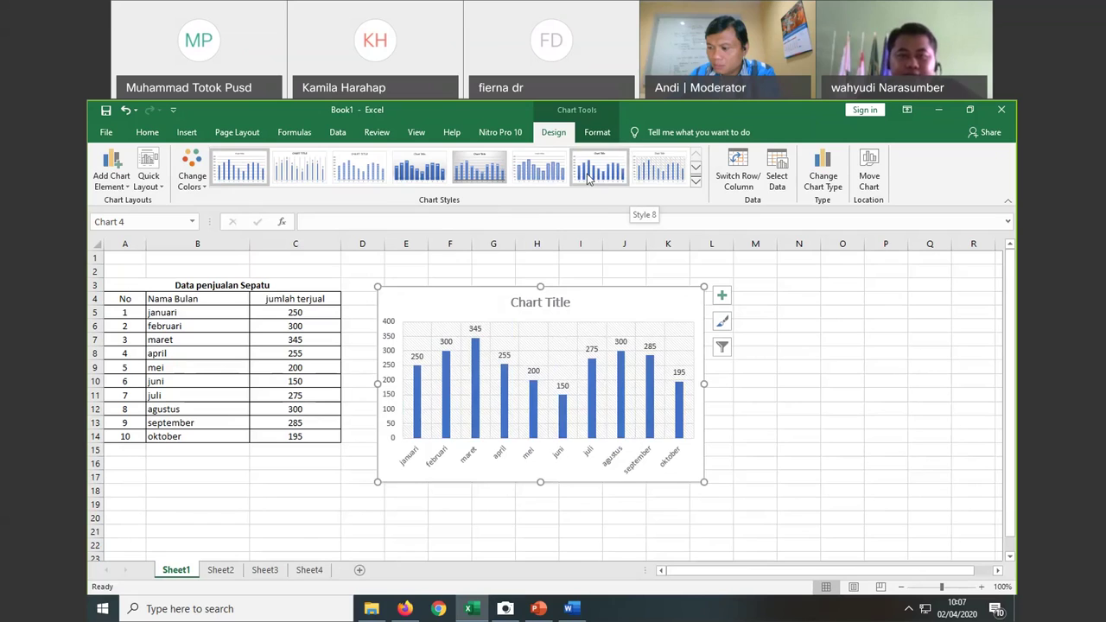
pyautogui.click(499, 172)
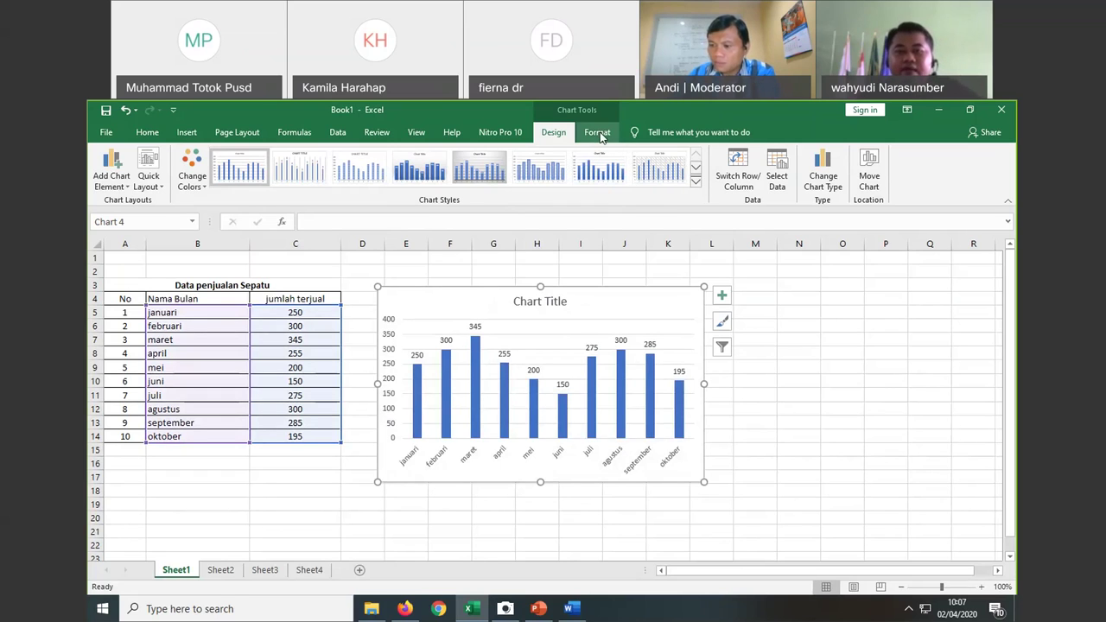
# Step: Colour the horizontal axis month names Blue, Accent 1
pyautogui.click(599, 133)
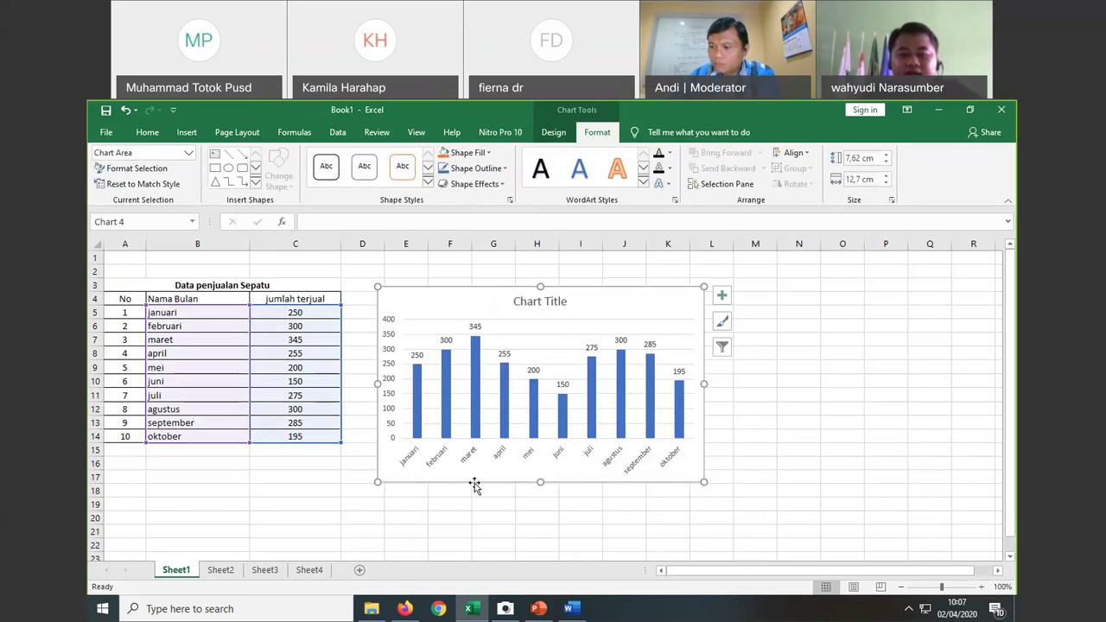
pyautogui.click(410, 463)
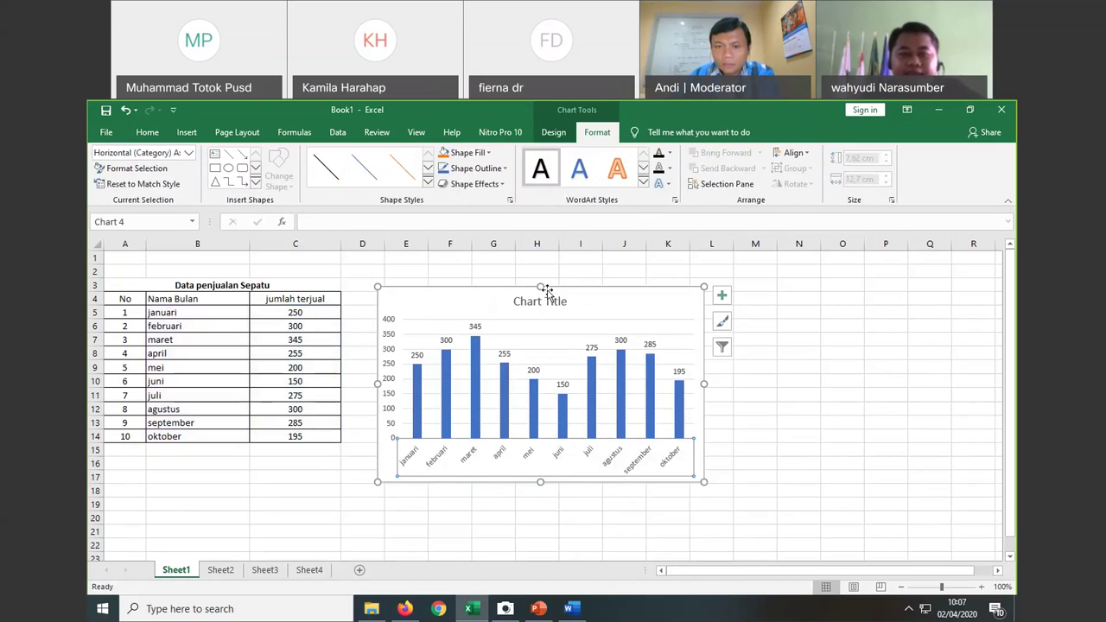
pyautogui.click(672, 154)
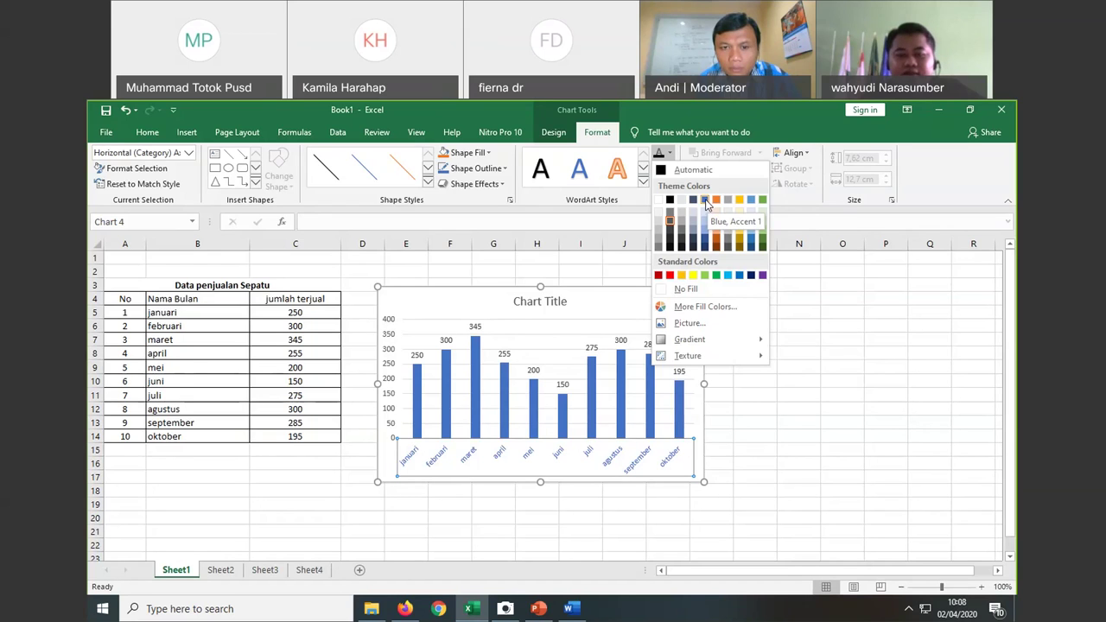
pyautogui.click(705, 201)
# Step: Make the Series 1 value labels above the bars red
pyautogui.press('Down')
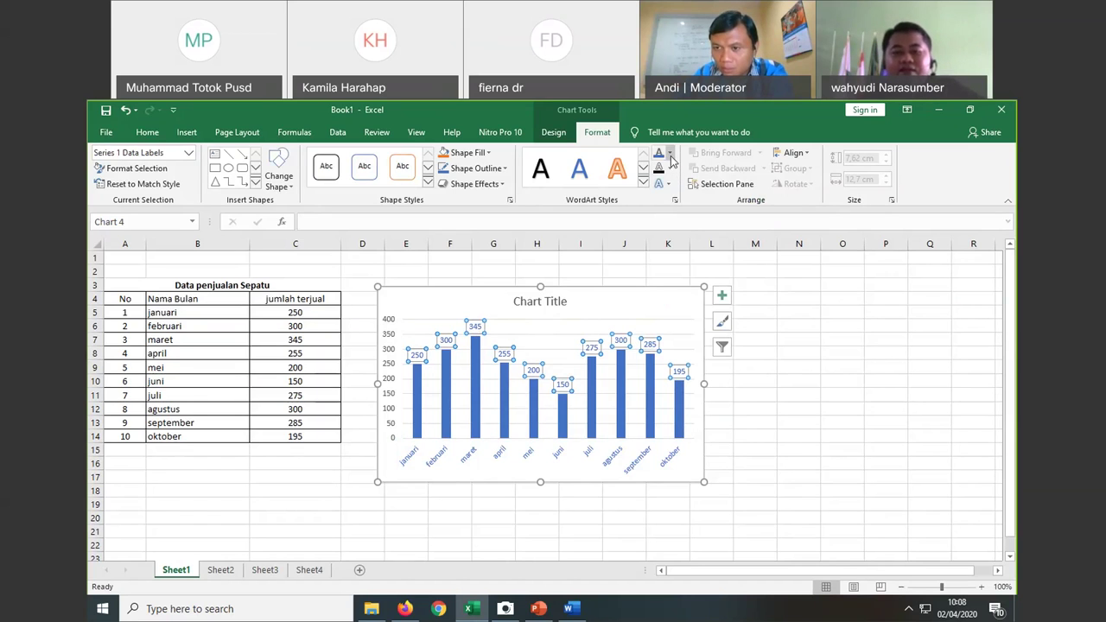
pyautogui.click(670, 155)
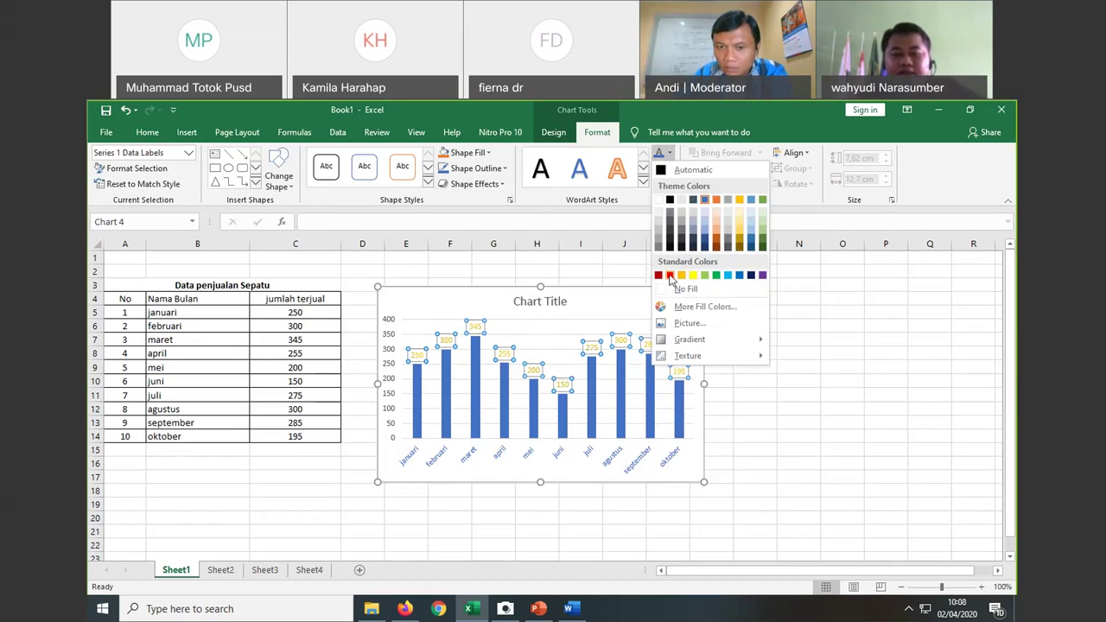
pyautogui.click(669, 275)
pyautogui.click(637, 488)
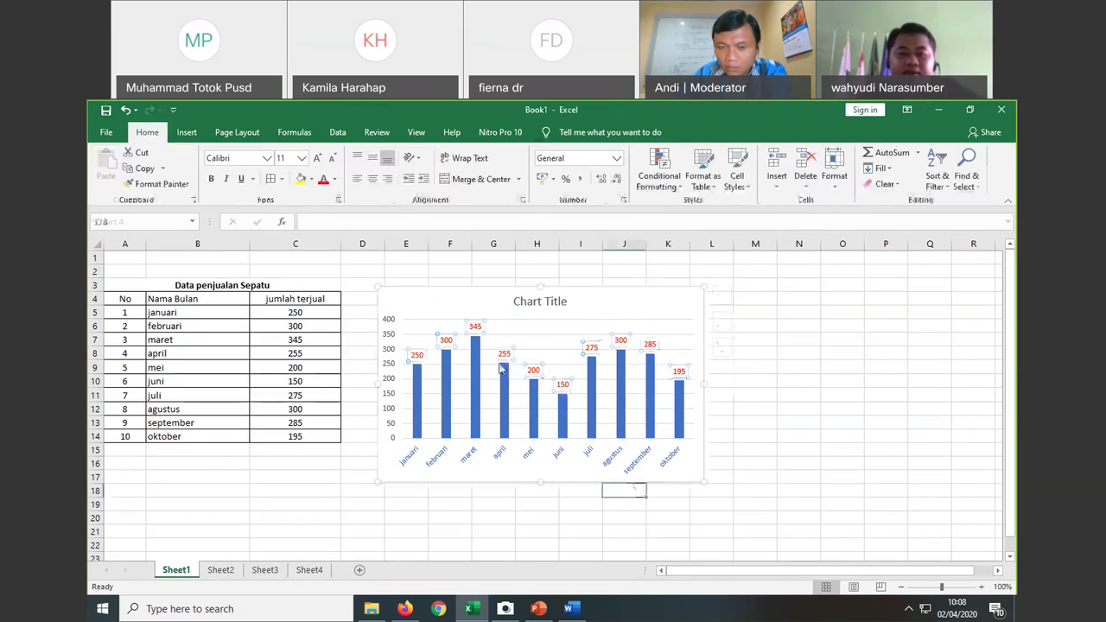
# Step: Copy 'Data penjualan Sepatu' from cell A3 and paste it over the Chart Title placeholder
pyautogui.click(566, 303)
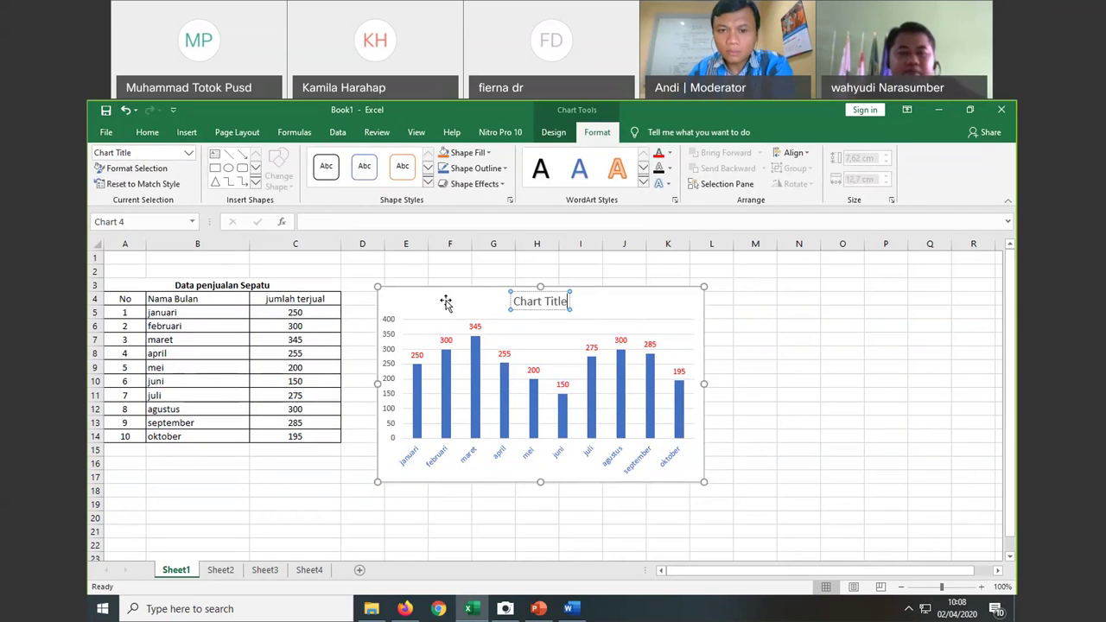
pyautogui.click(219, 288)
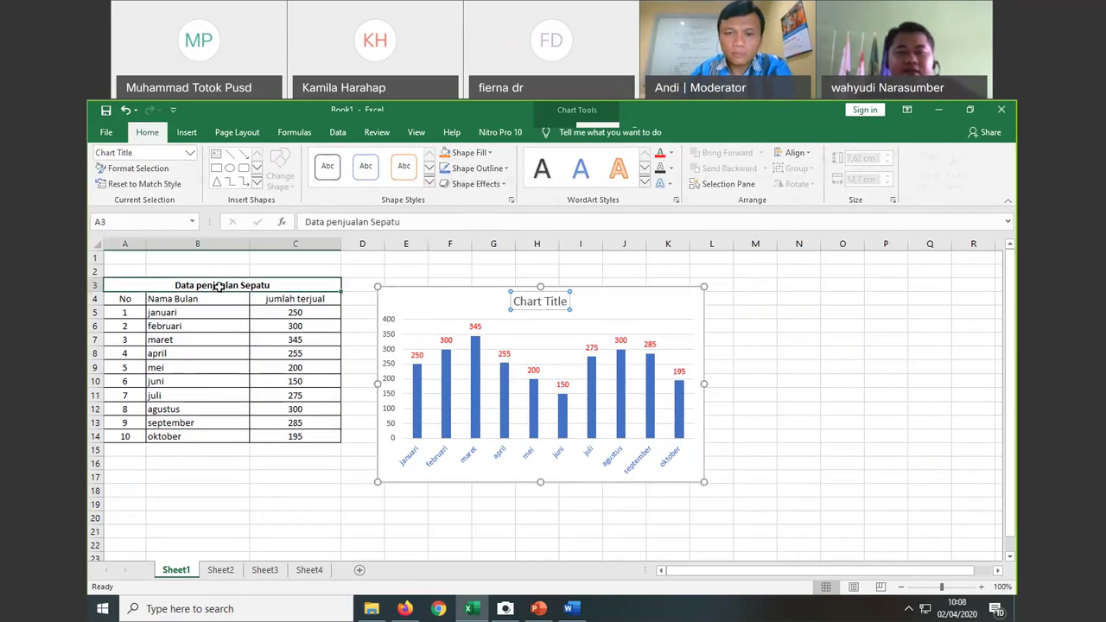
pyautogui.moveTo(401, 222); pyautogui.dragTo(301, 223)
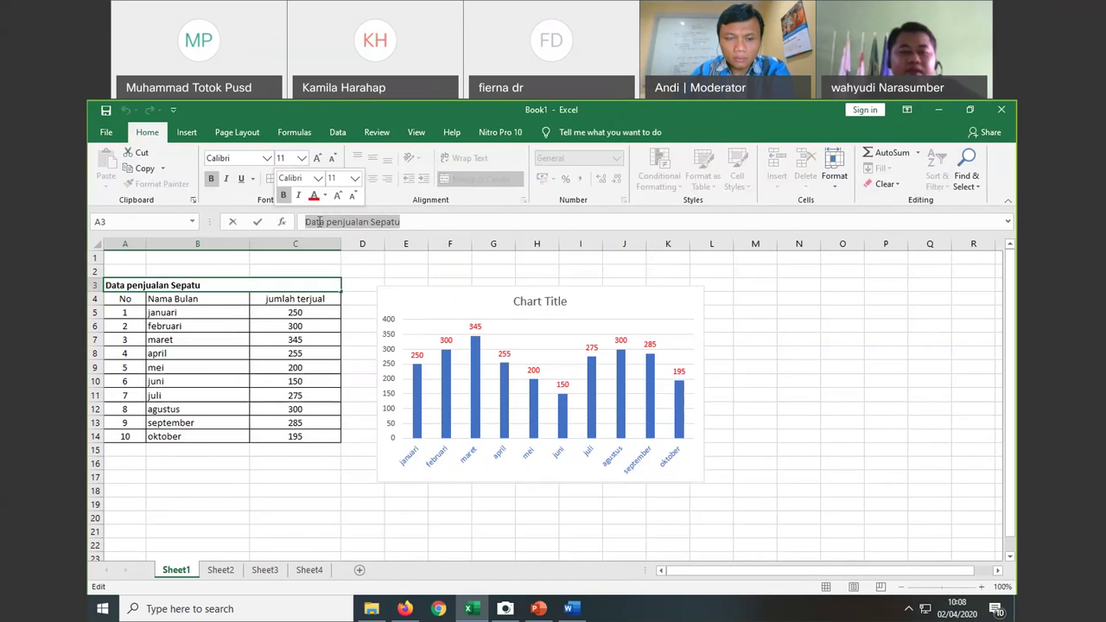
pyautogui.rightClick(330, 222)
pyautogui.click(362, 249)
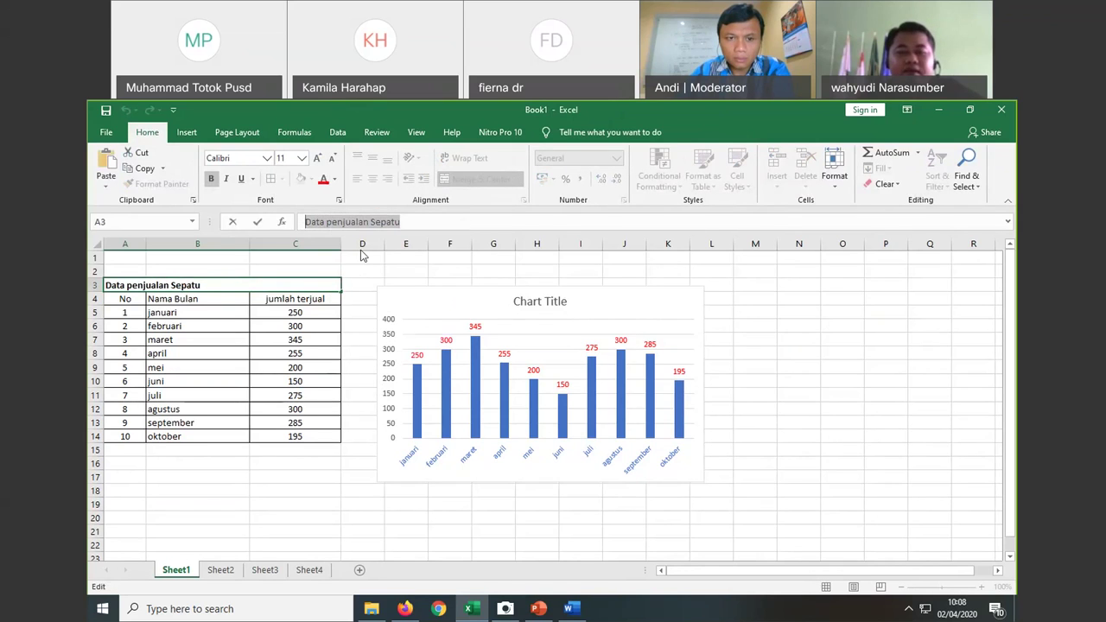
pyautogui.click(561, 301)
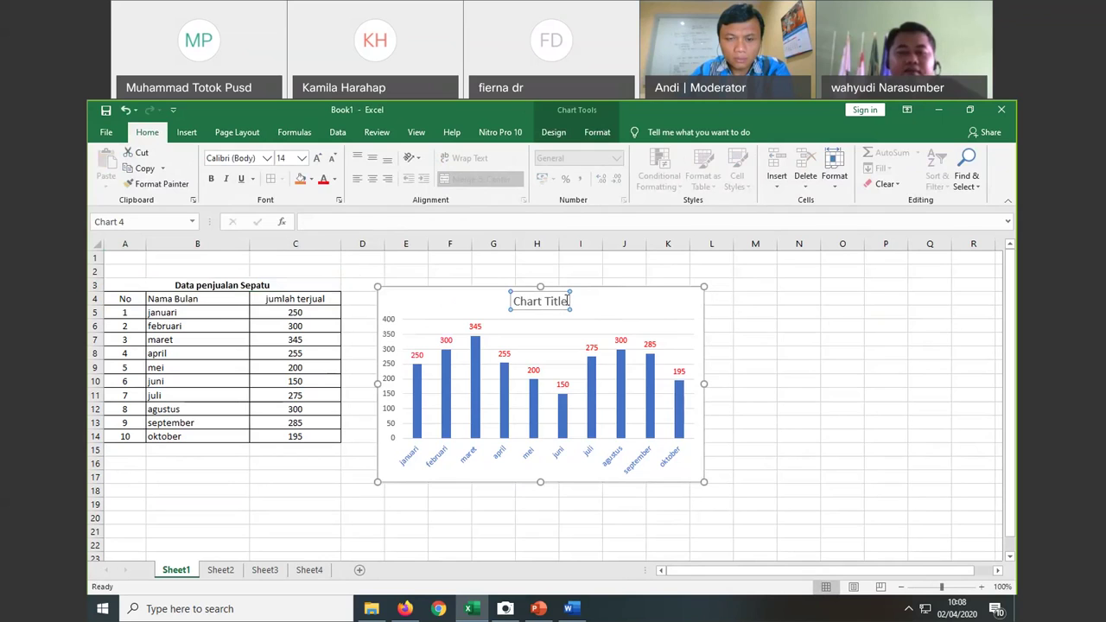
pyautogui.moveTo(567, 300); pyautogui.dragTo(510, 301)
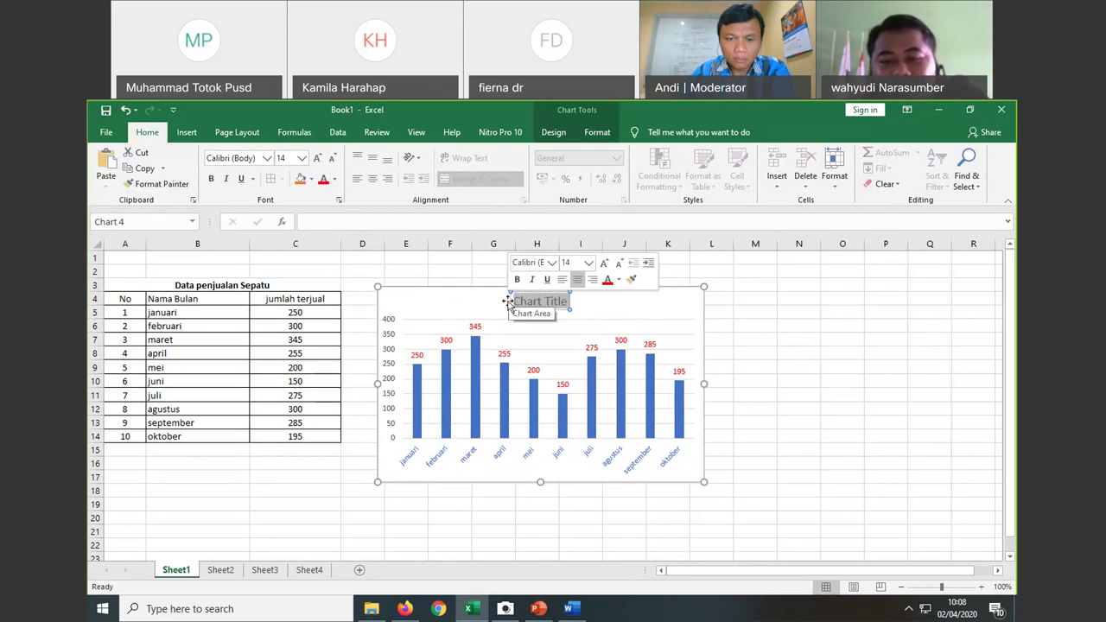
pyautogui.hotkey('ctrl', 'v')
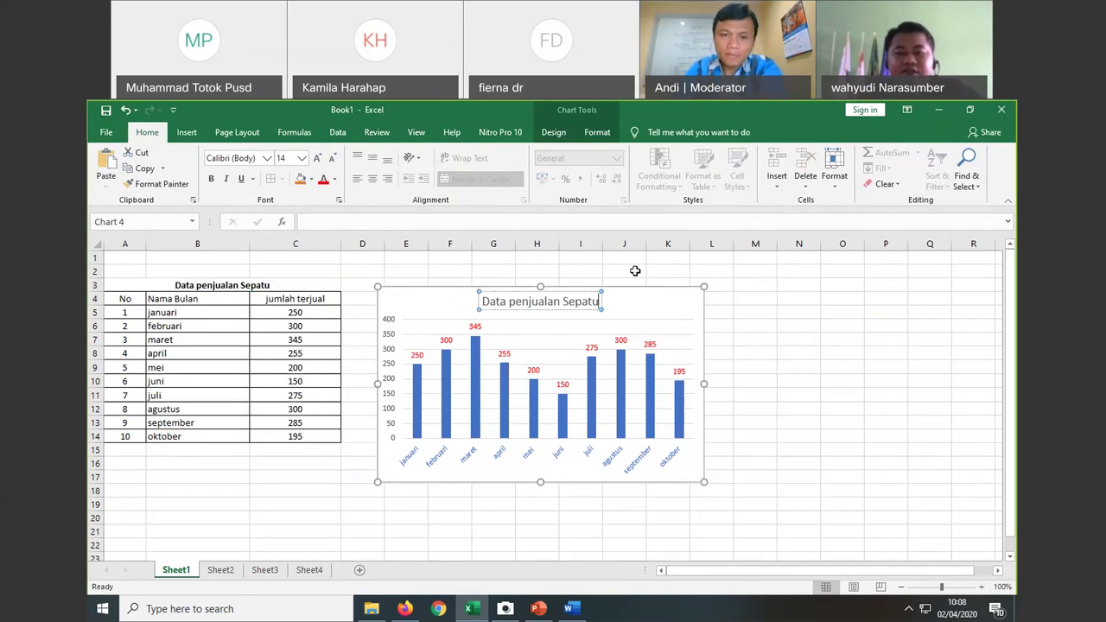
pyautogui.press('Escape')
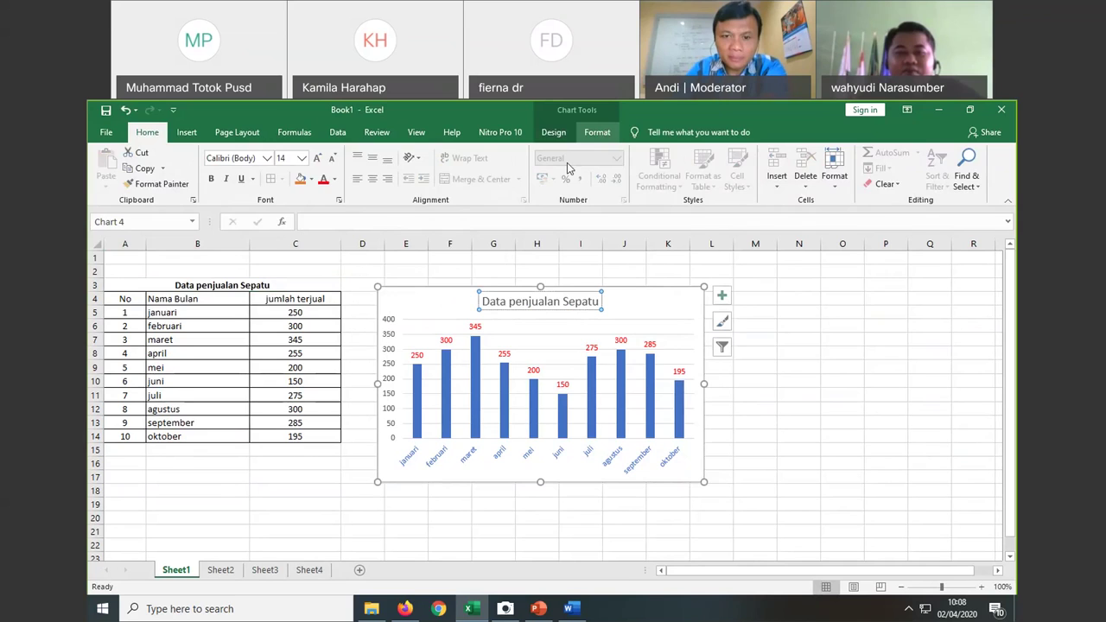
# Step: Make the chart title text red and apply an orange outlined shape style
pyautogui.click(597, 132)
pyautogui.click(659, 155)
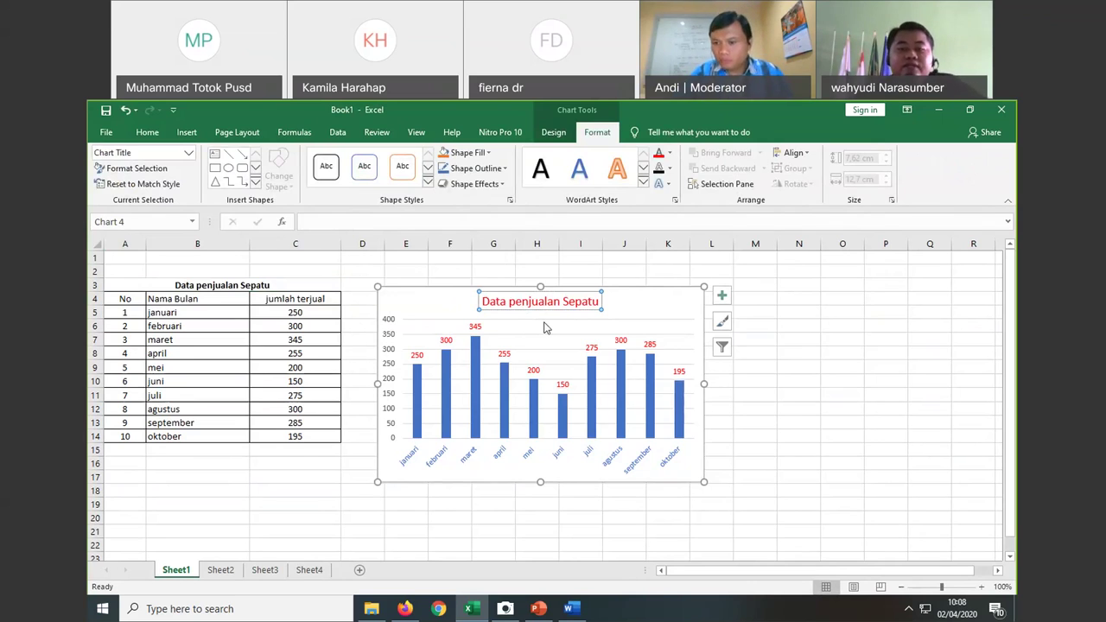
pyautogui.click(554, 133)
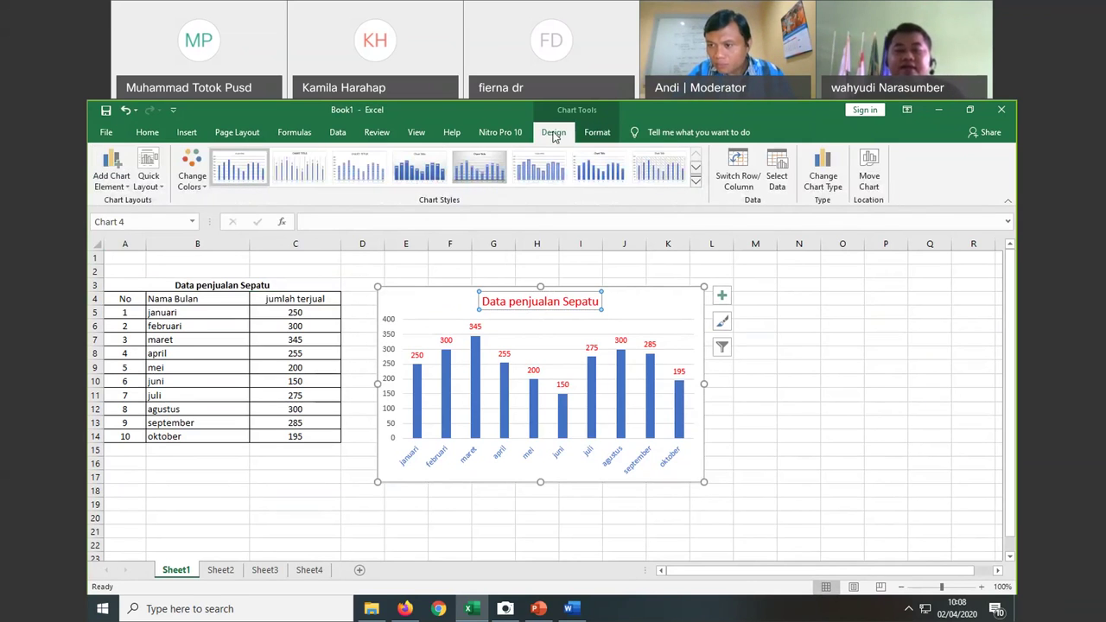
pyautogui.click(599, 134)
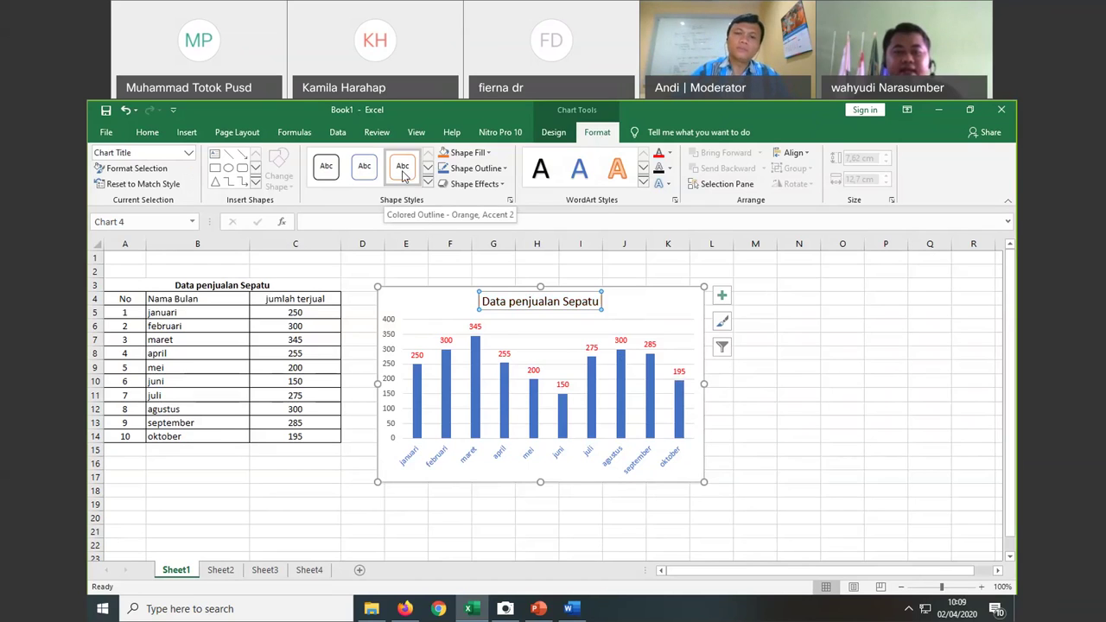
pyautogui.click(403, 176)
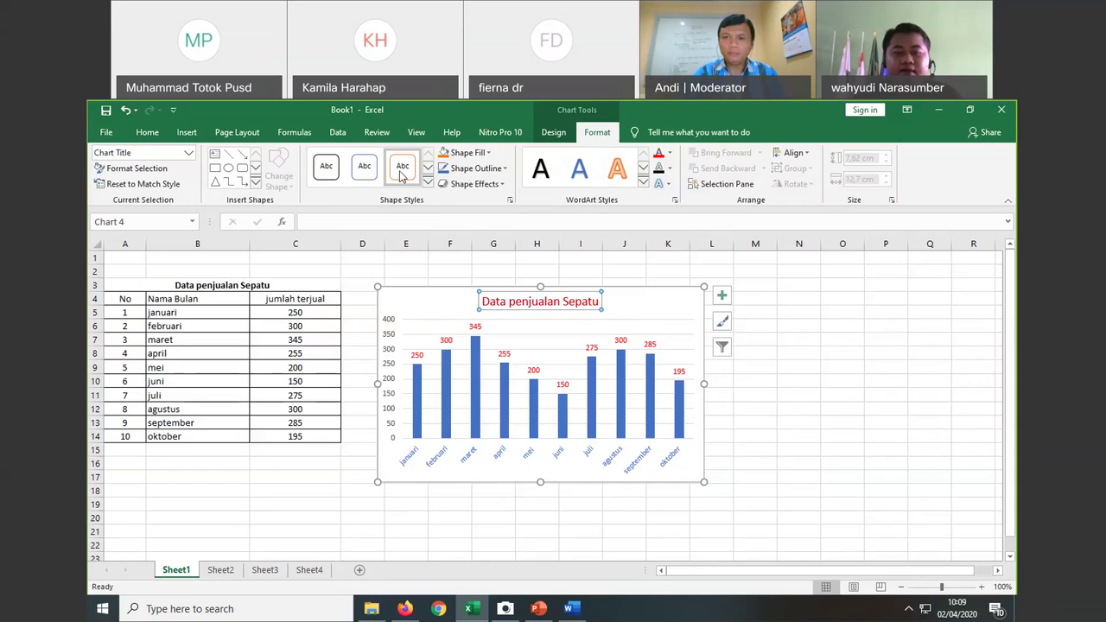
# Step: Give the chart title a blue outline with a 2¼ pt weight
pyautogui.click(505, 168)
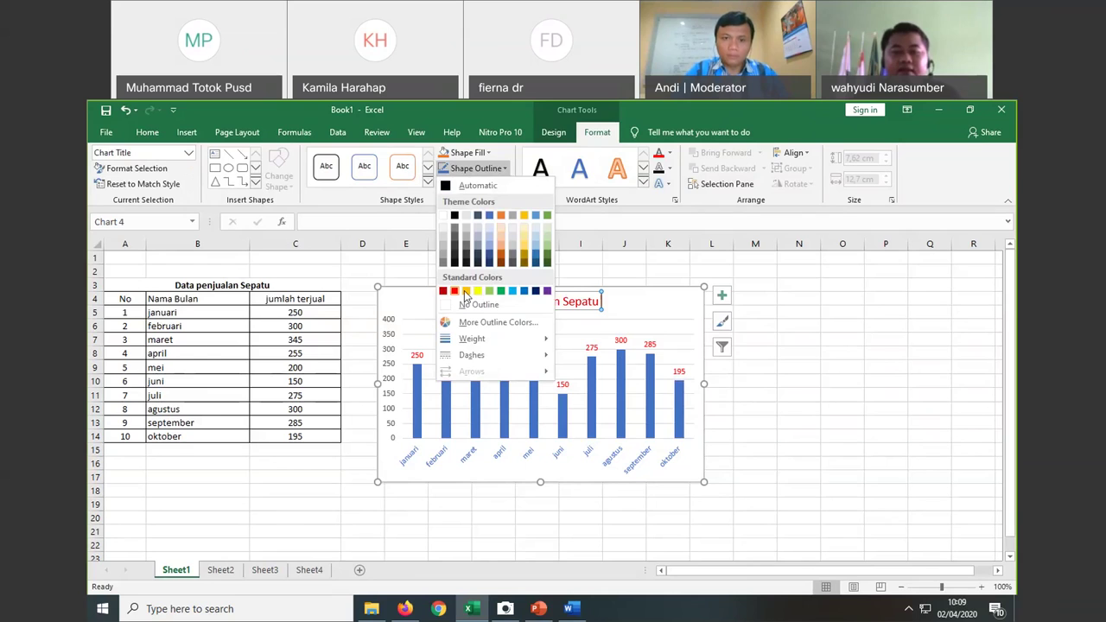
pyautogui.click(515, 291)
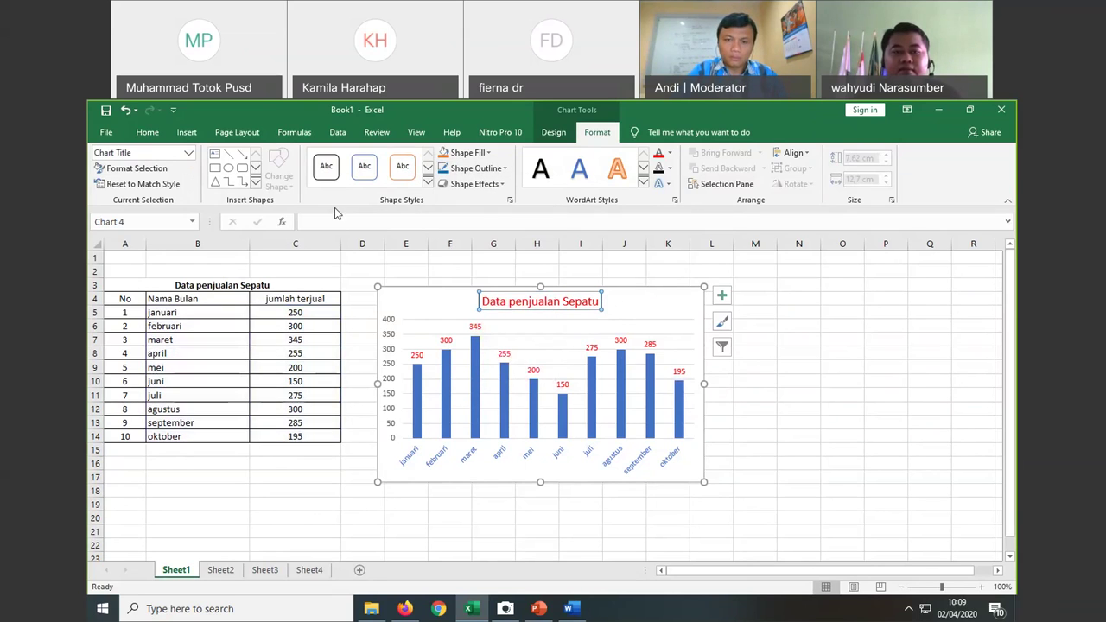
pyautogui.click(503, 169)
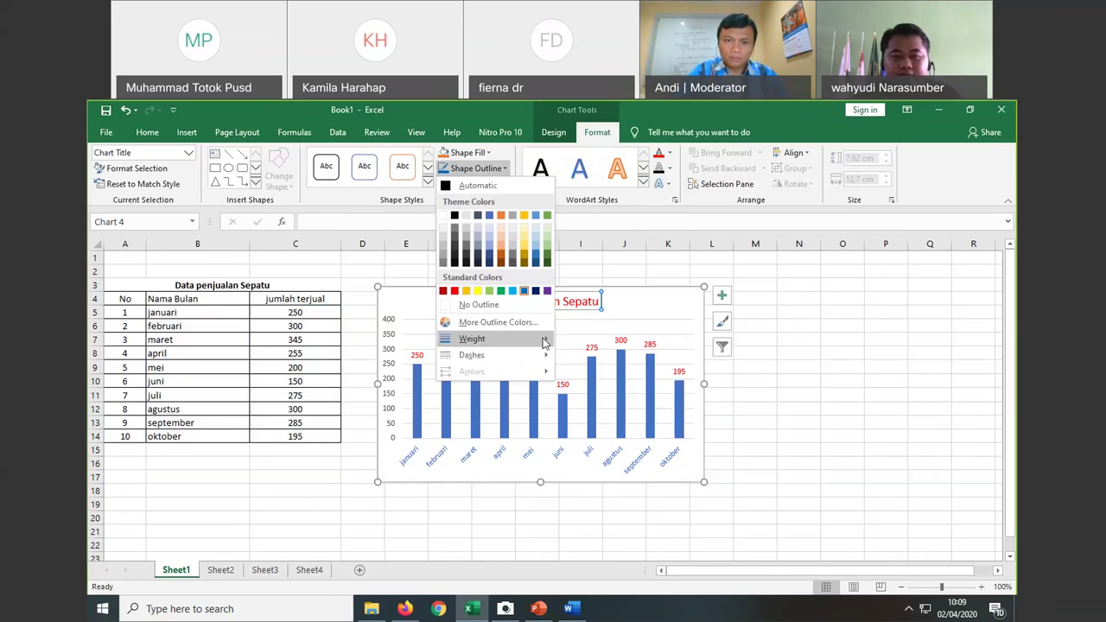
pyautogui.moveTo(472, 338)
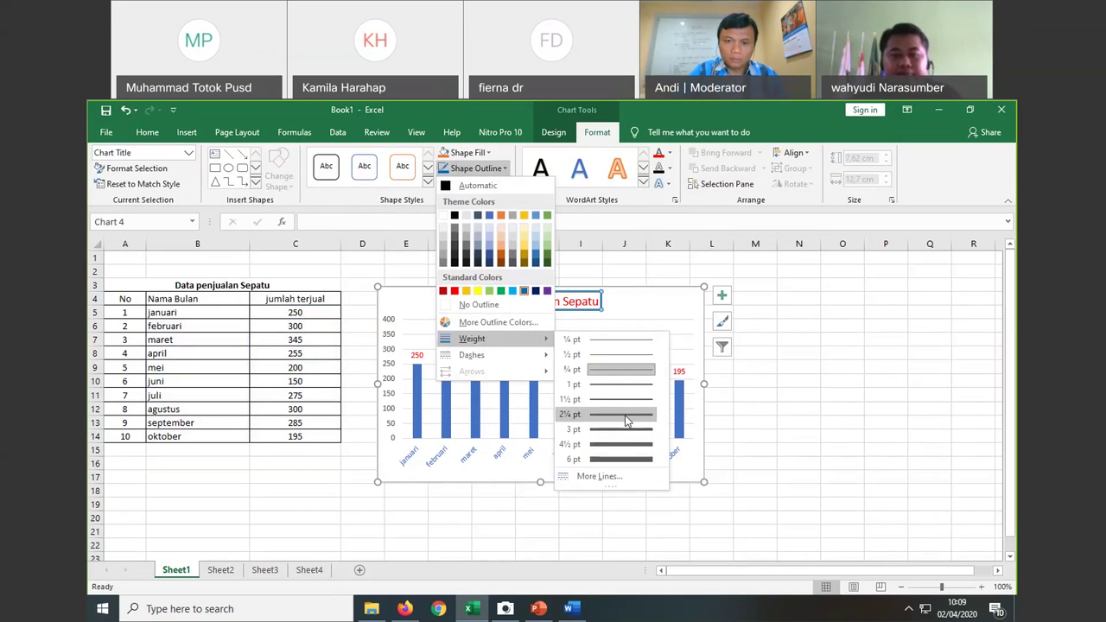
pyautogui.click(628, 421)
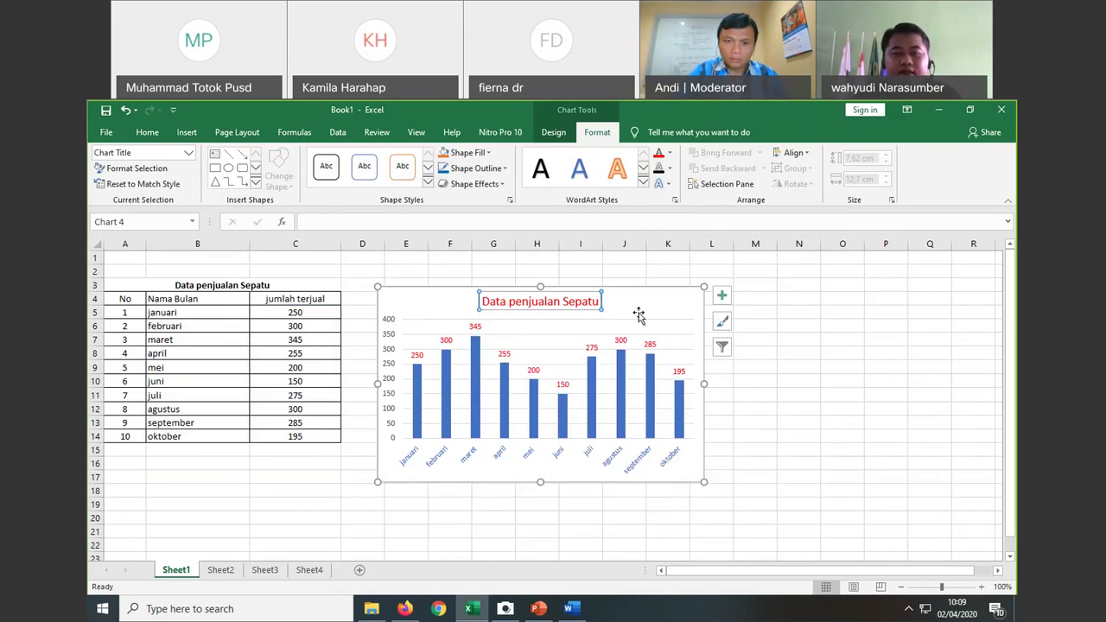
# Step: Select the chart area and review its outline options without changing them
pyautogui.click(638, 314)
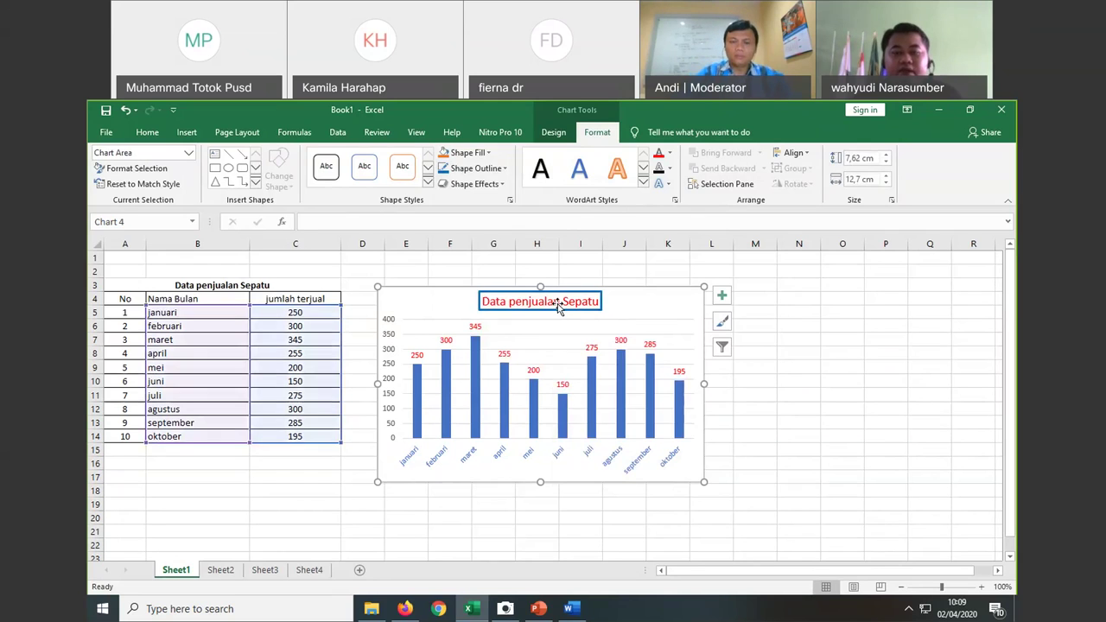
pyautogui.click(504, 168)
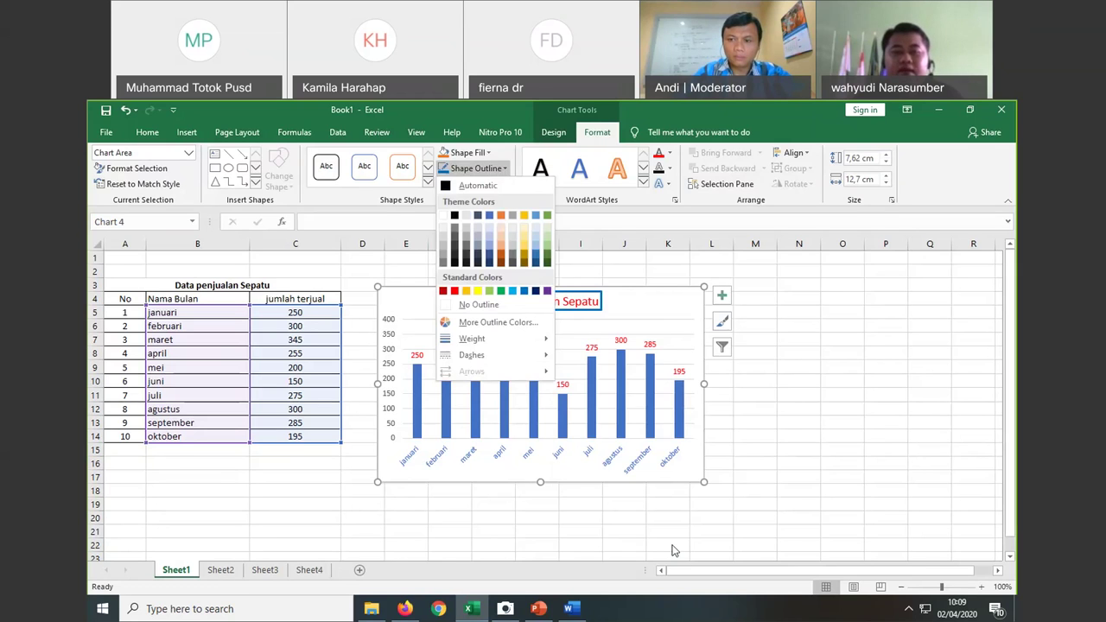
pyautogui.click(409, 297)
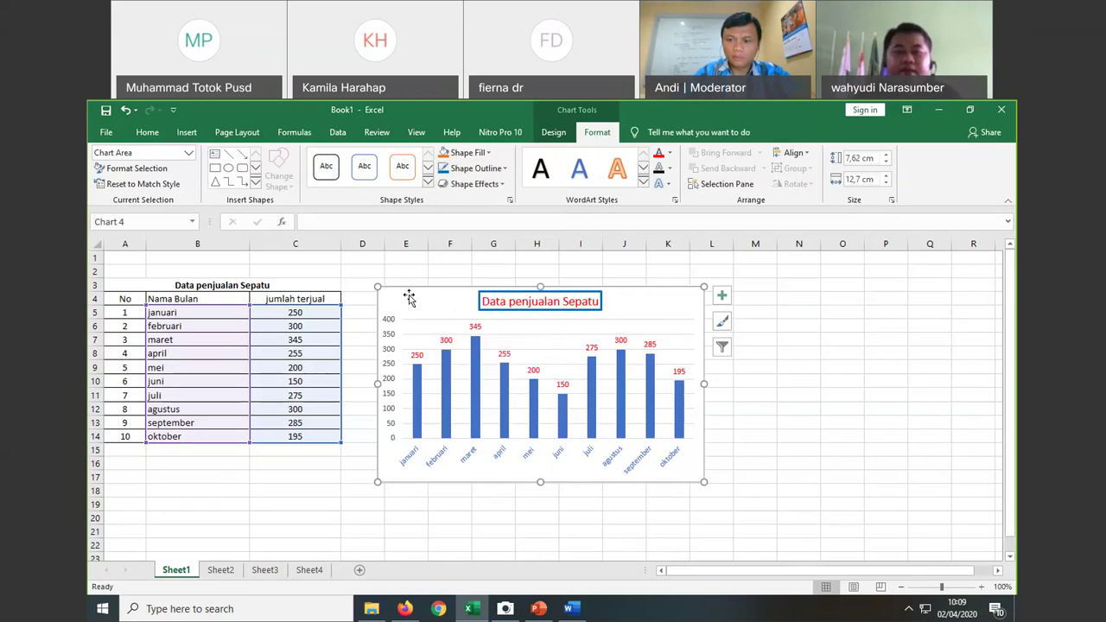
pyautogui.click(554, 133)
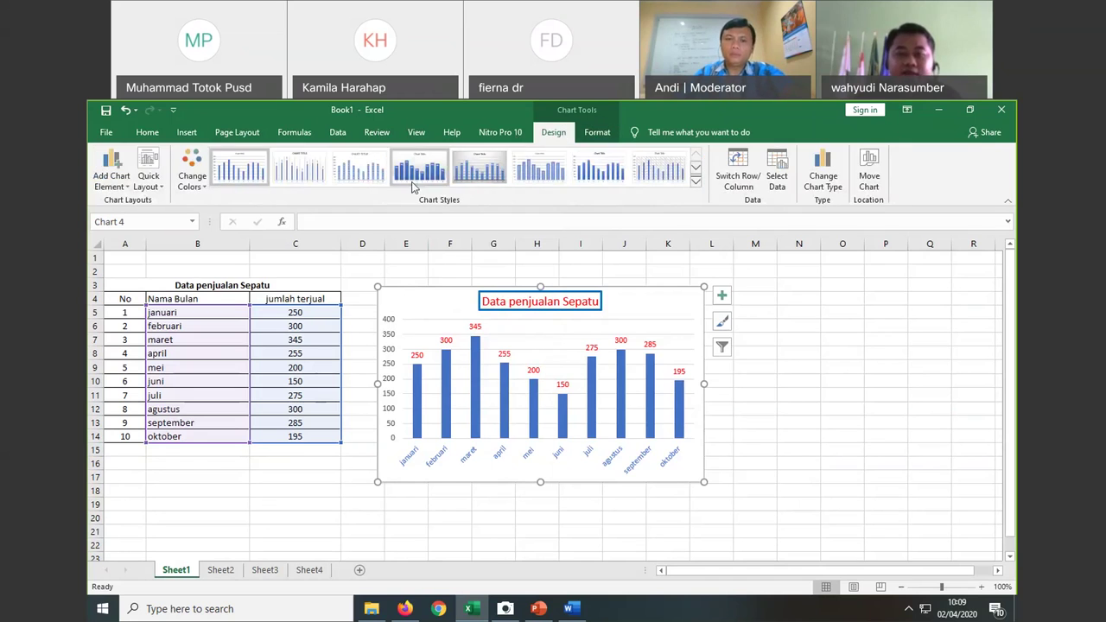
pyautogui.click(597, 132)
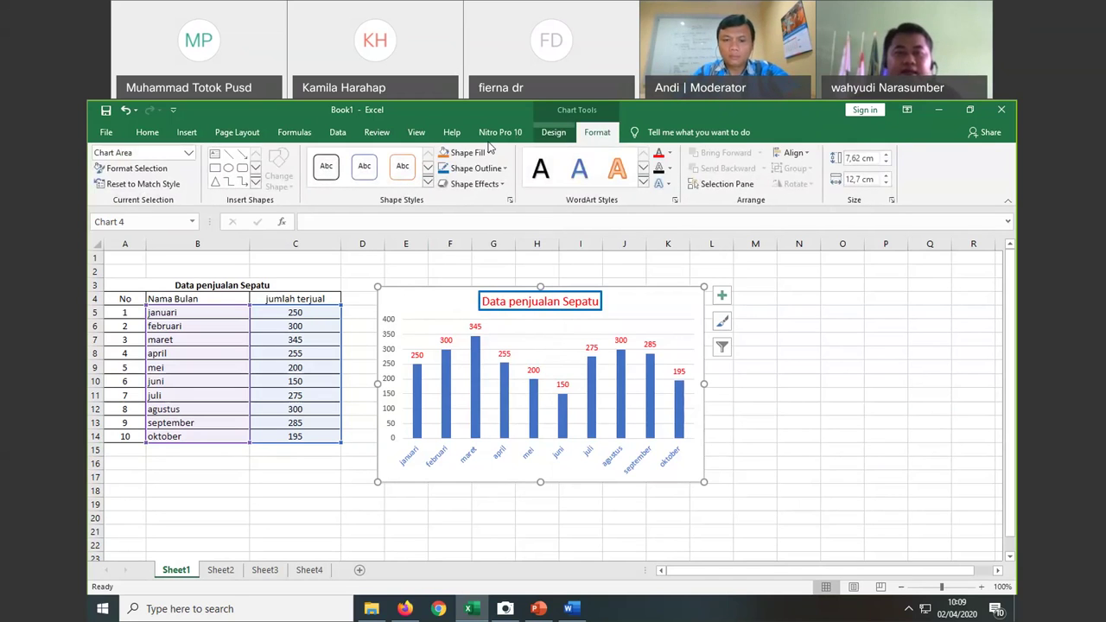
# Step: Fill the chart area with Gold, Accent 4, Lighter 60%, then deselect and reselect the chart
pyautogui.click(488, 153)
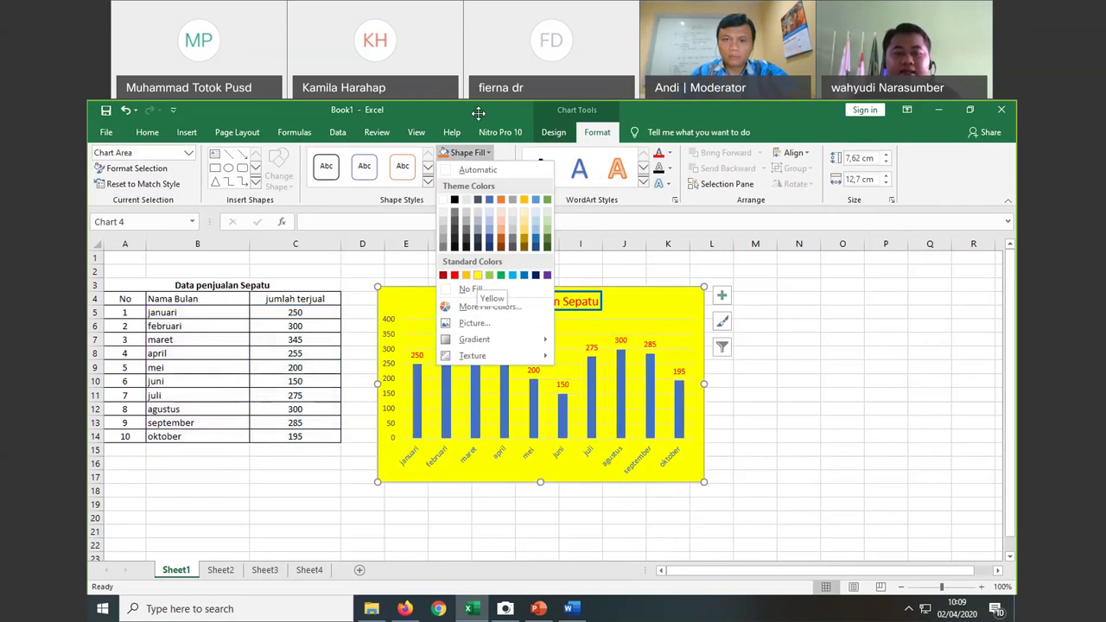
pyautogui.click(464, 522)
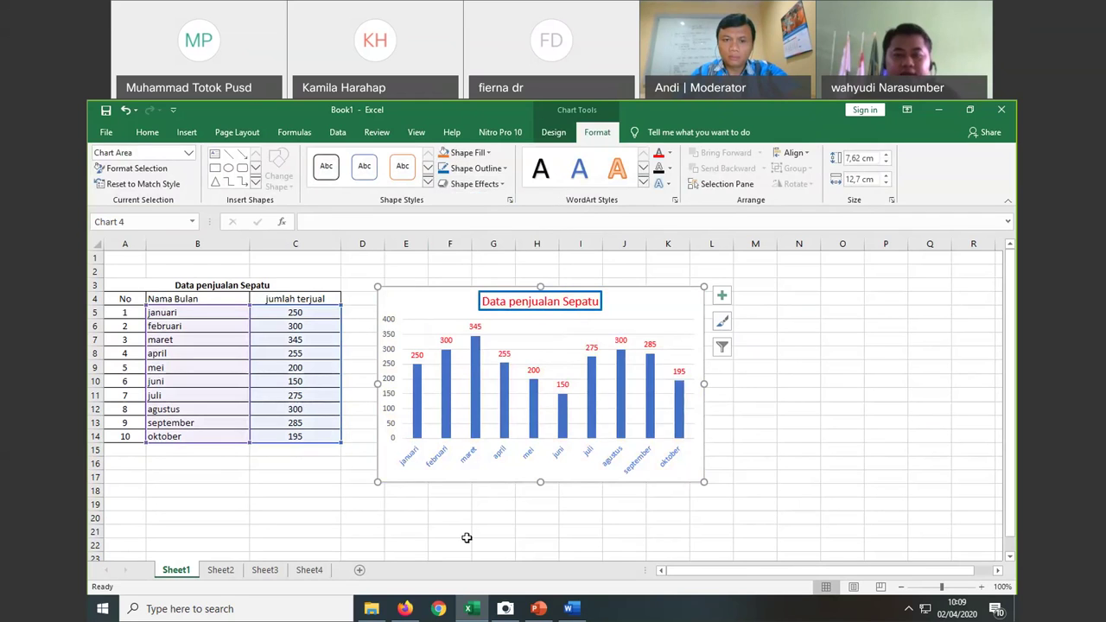
pyautogui.click(469, 152)
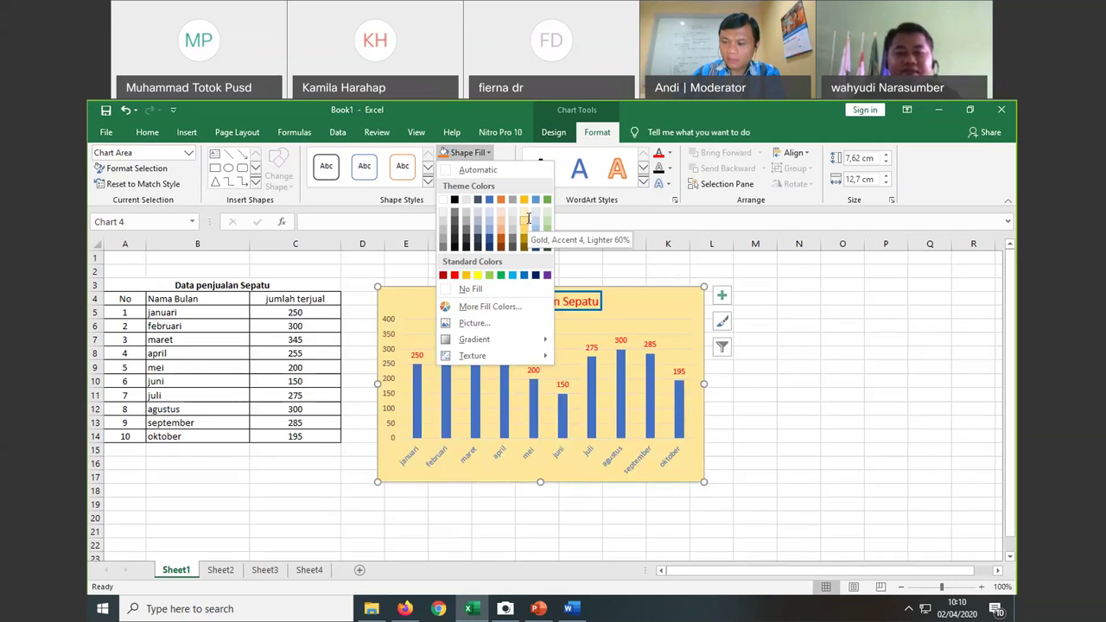
pyautogui.click(528, 217)
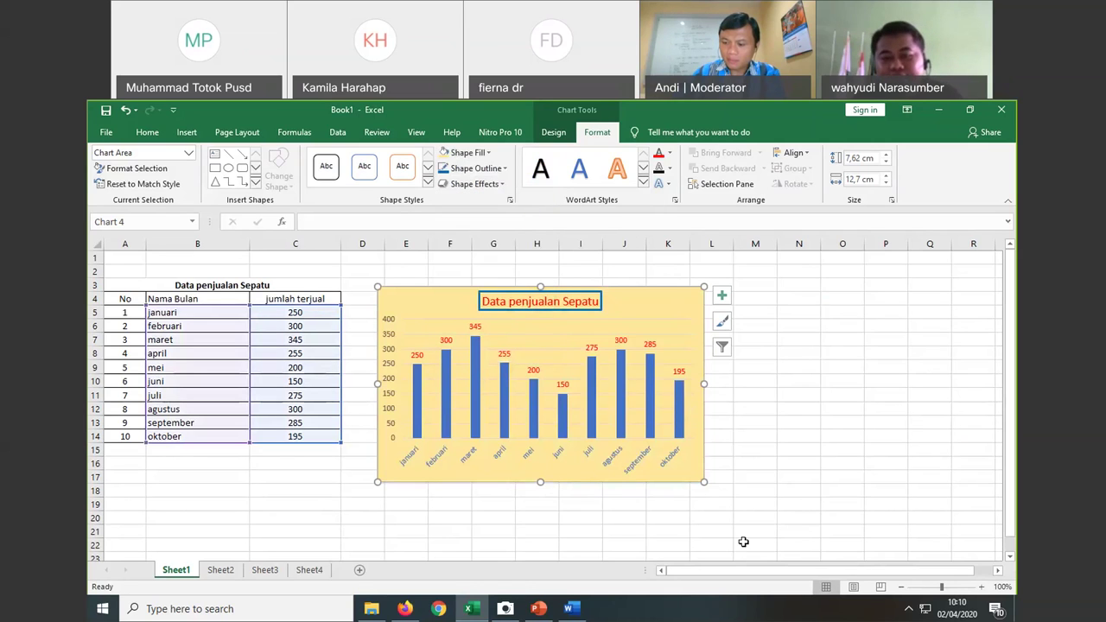
pyautogui.click(723, 527)
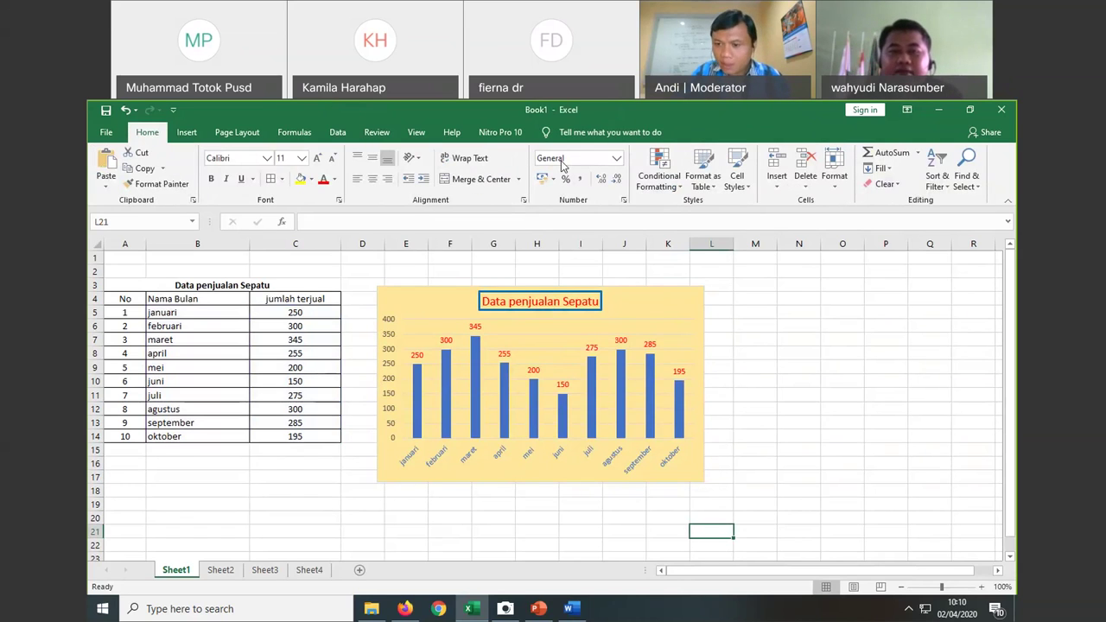
pyautogui.click(679, 295)
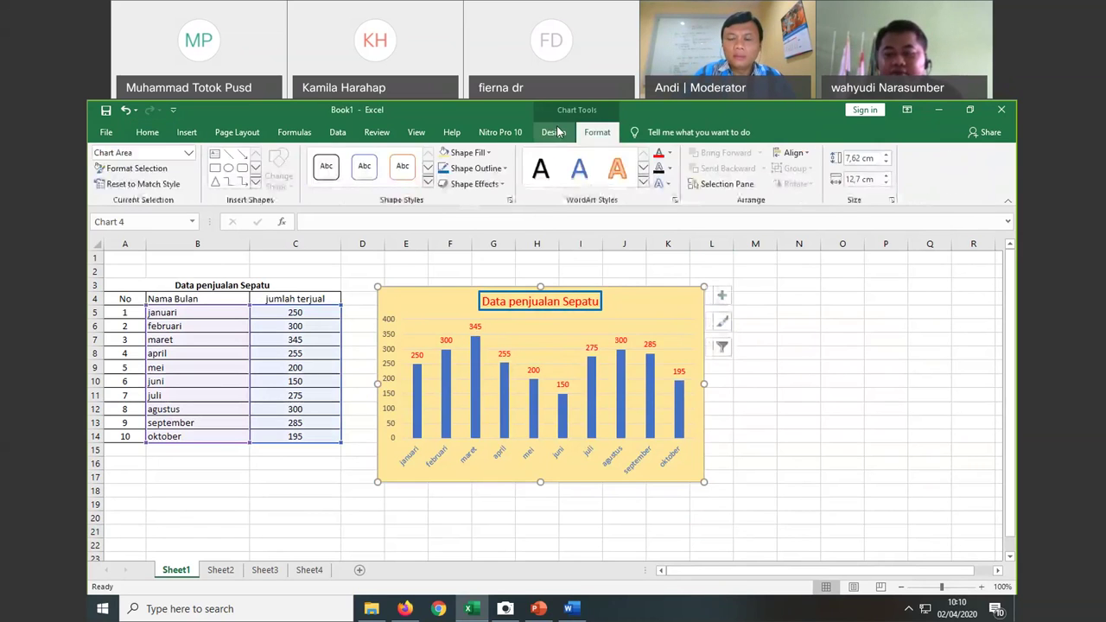
# Step: Try a white gradient chart style from the Design tab, then undo it
pyautogui.click(554, 132)
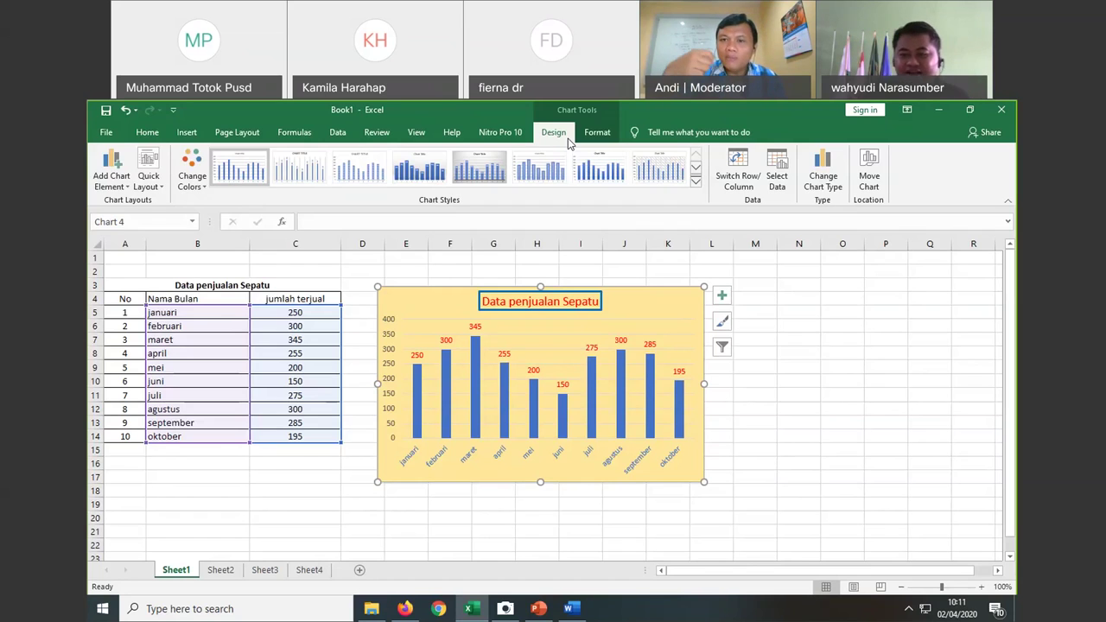
pyautogui.click(619, 166)
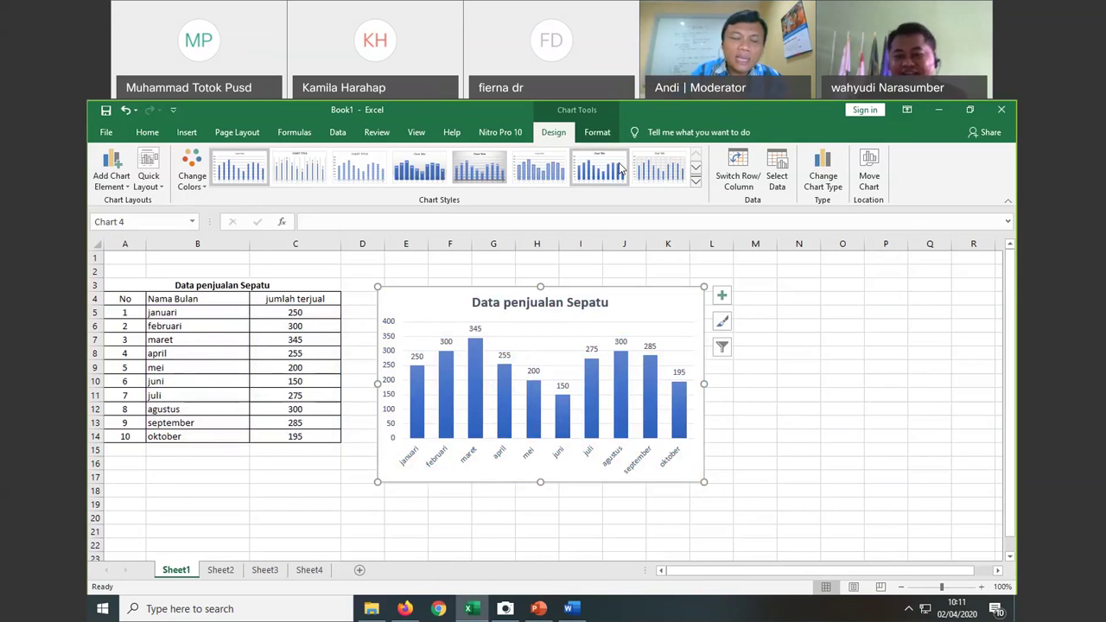
pyautogui.hotkey('ctrl', 'z')
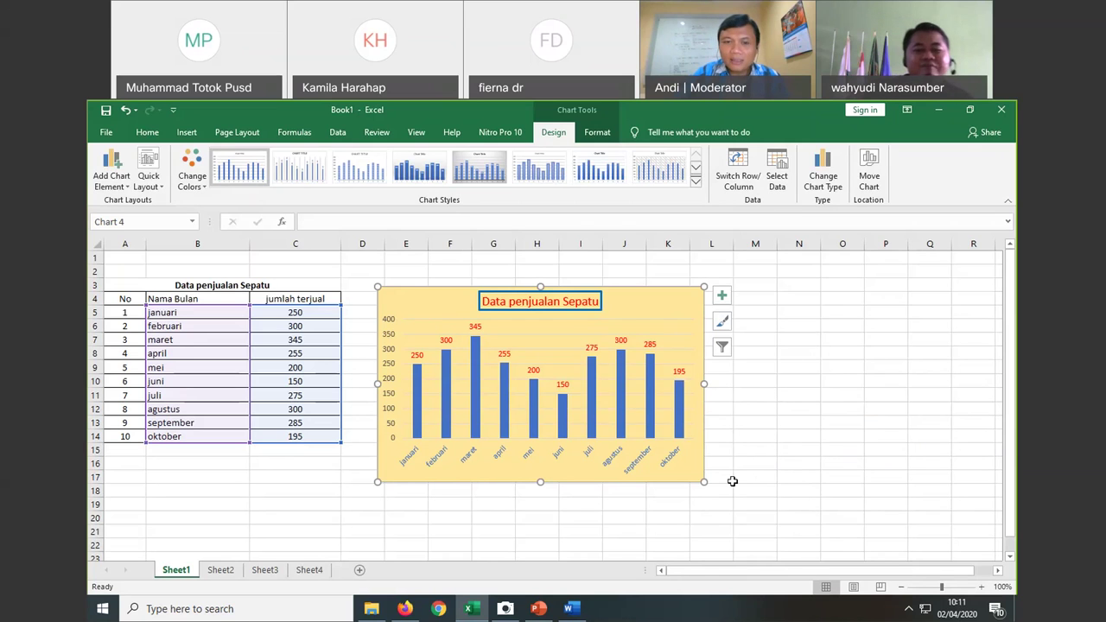
# Step: Move the gold chart up and right over columns H–O, then select B5:C14
pyautogui.click(732, 481)
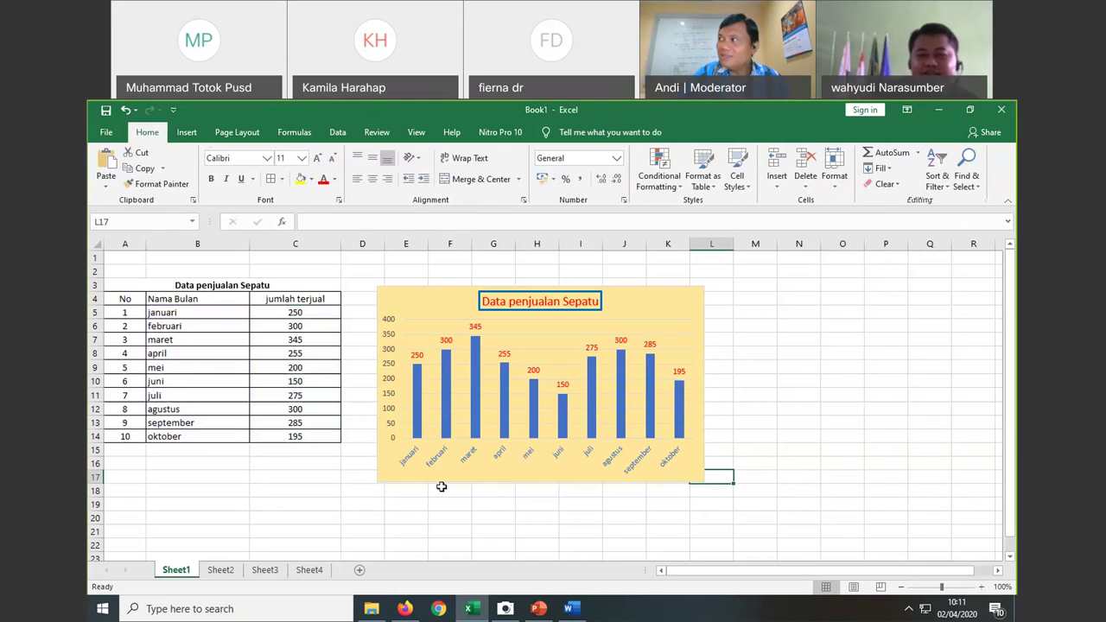
pyautogui.moveTo(665, 300); pyautogui.dragTo(810, 267)
pyautogui.click(348, 503)
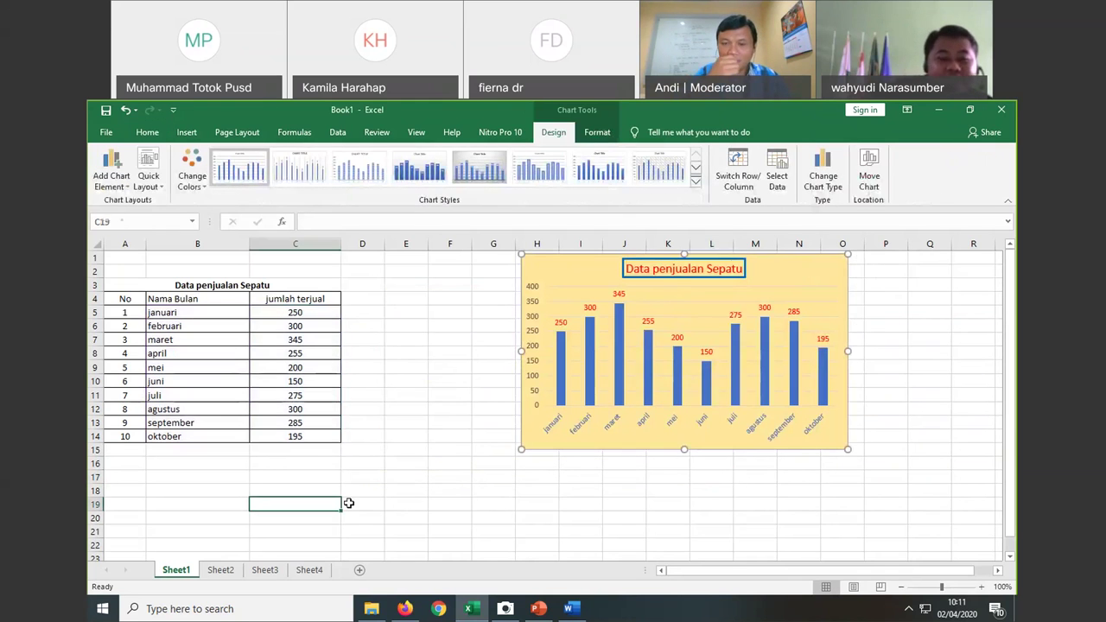
pyautogui.click(167, 313)
pyautogui.moveTo(166, 312); pyautogui.dragTo(280, 435)
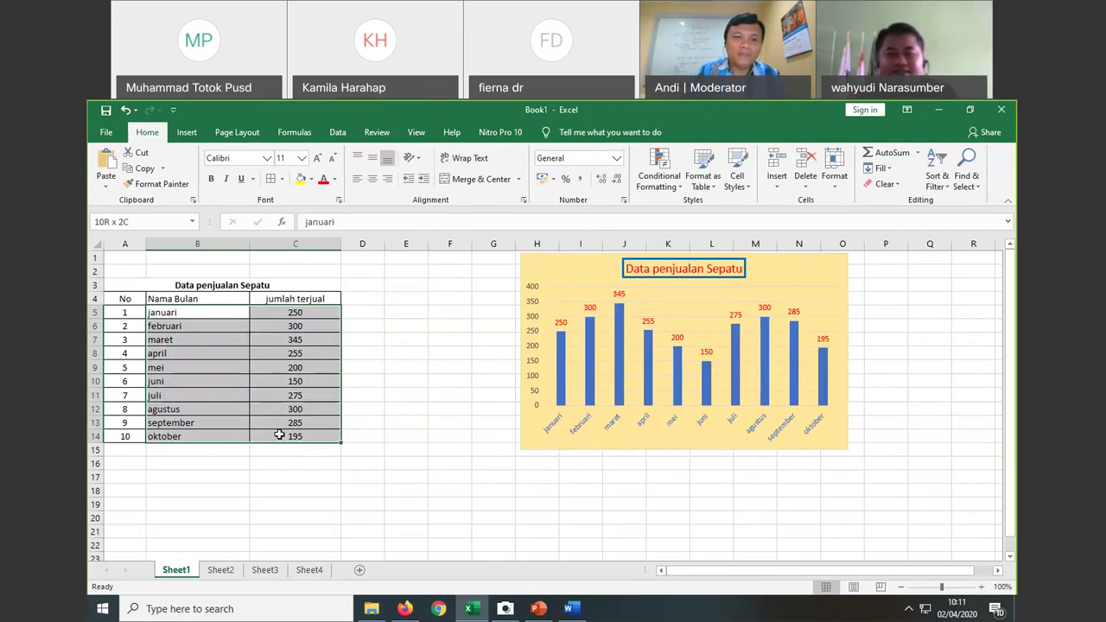
# Step: Reselect the month names and sales in B5:C14 and show the Insert Column or Bar Chart types
pyautogui.moveTo(280, 436); pyautogui.dragTo(280, 435)
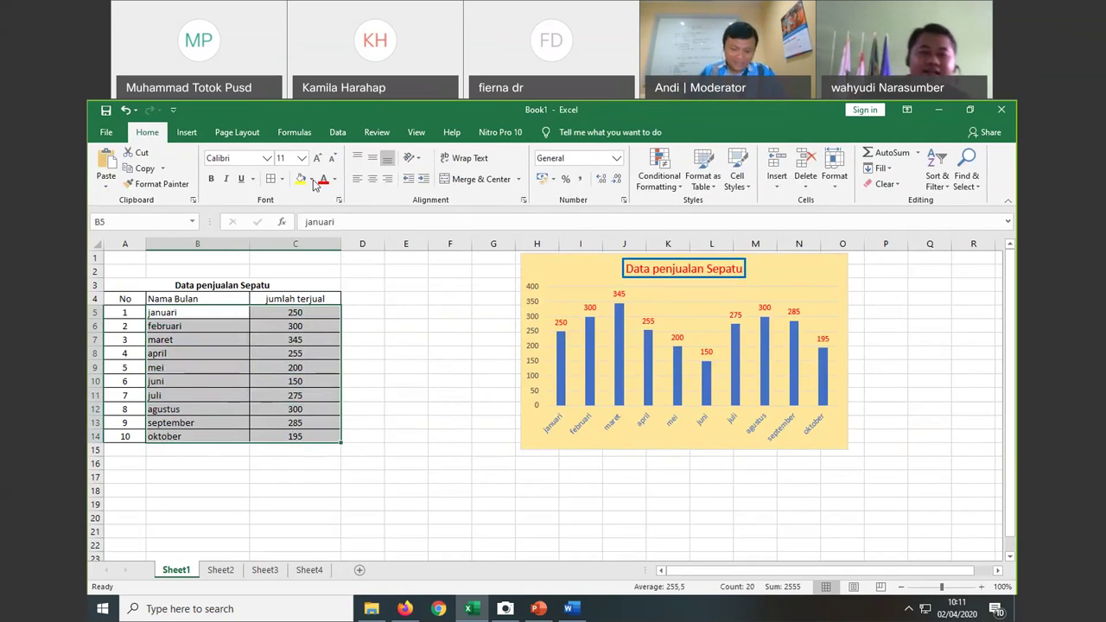
pyautogui.click(187, 132)
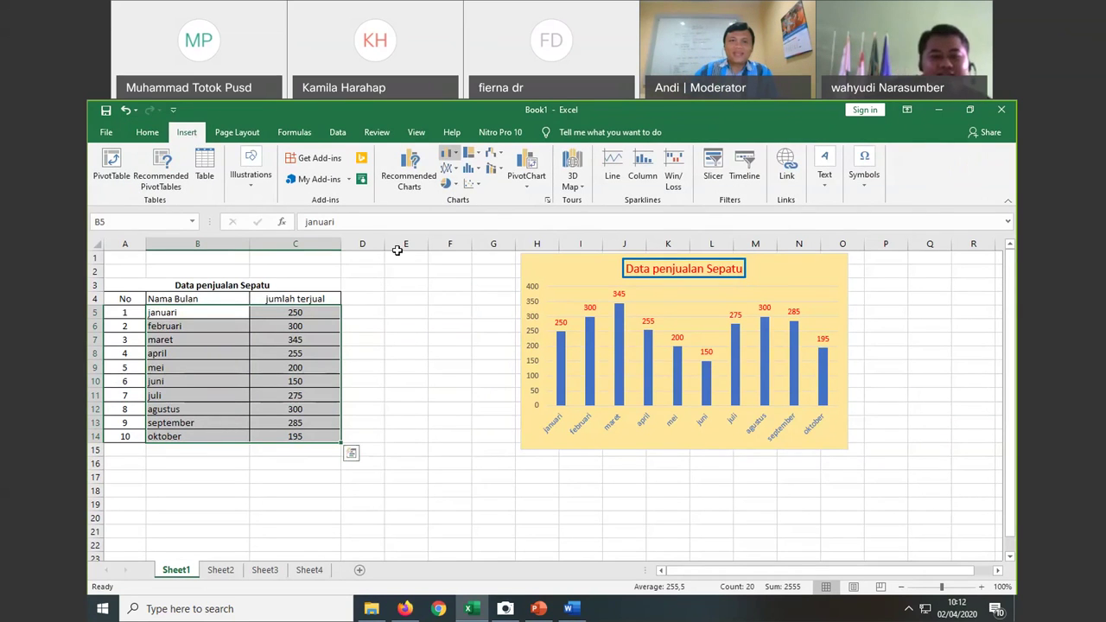
pyautogui.click(241, 450)
pyautogui.moveTo(156, 316); pyautogui.dragTo(276, 314)
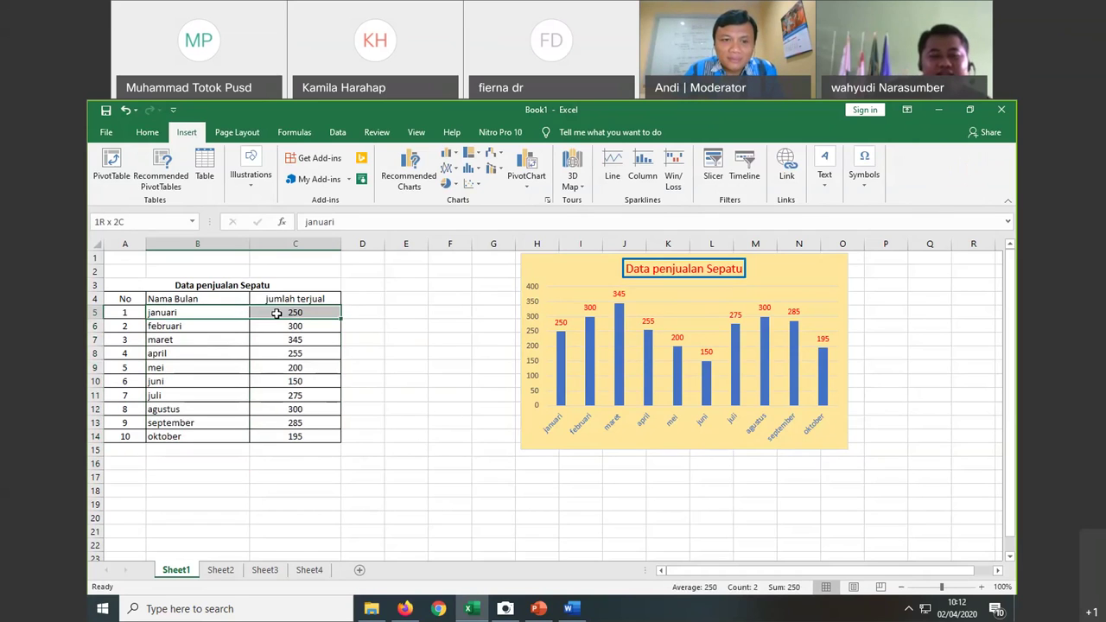
pyautogui.moveTo(276, 313); pyautogui.dragTo(298, 437)
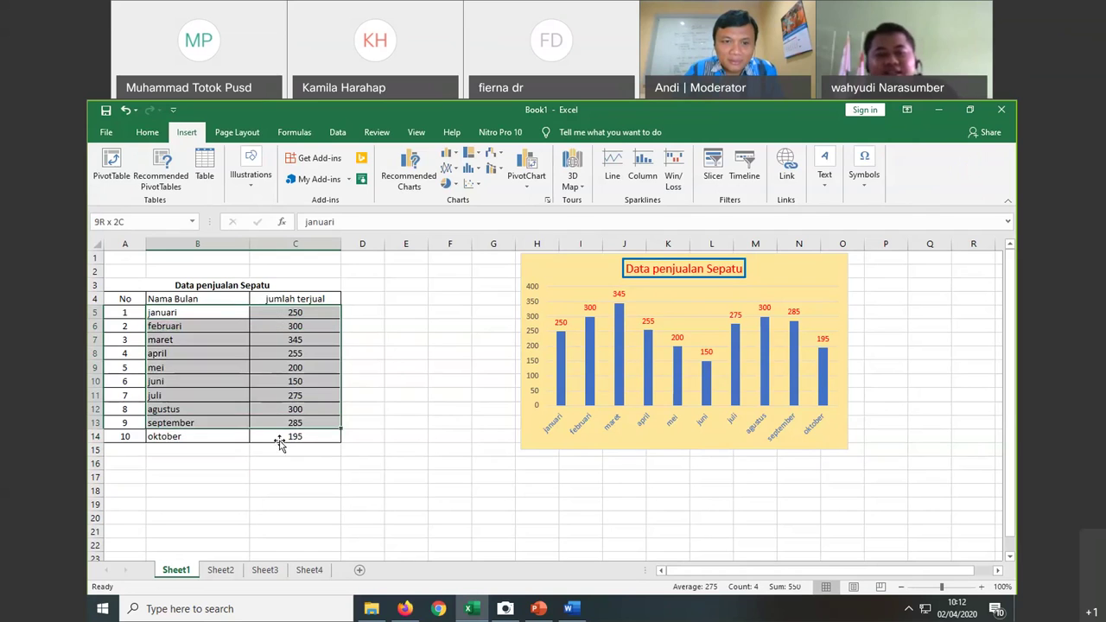
pyautogui.click(450, 154)
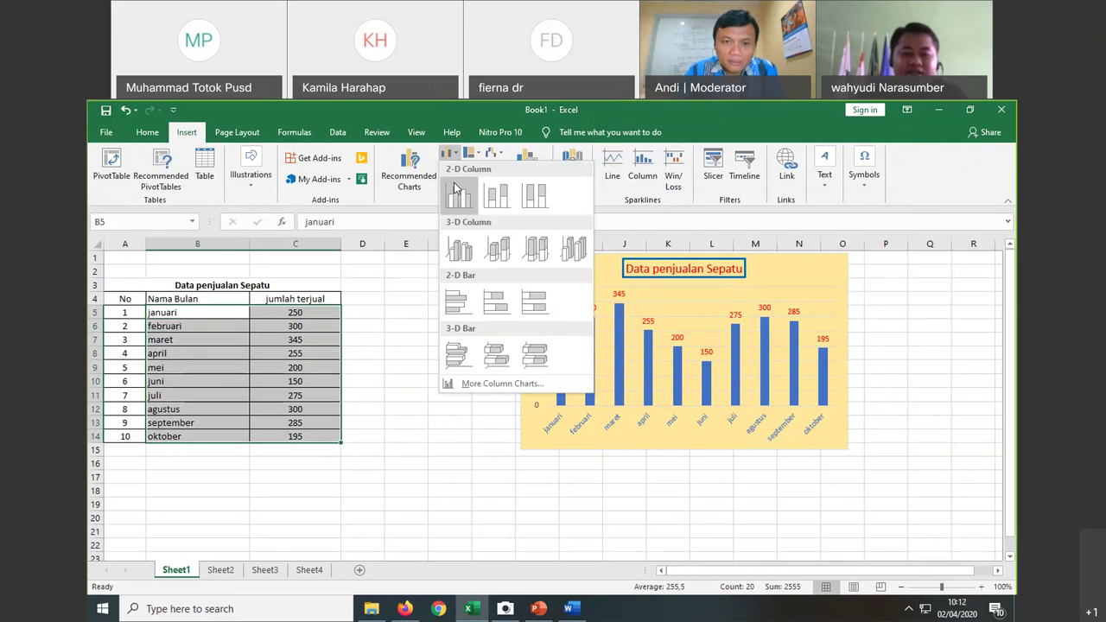
# Step: Insert a 2-D Clustered Column chart of the monthly sales and position it beside the gold chart
pyautogui.click(456, 189)
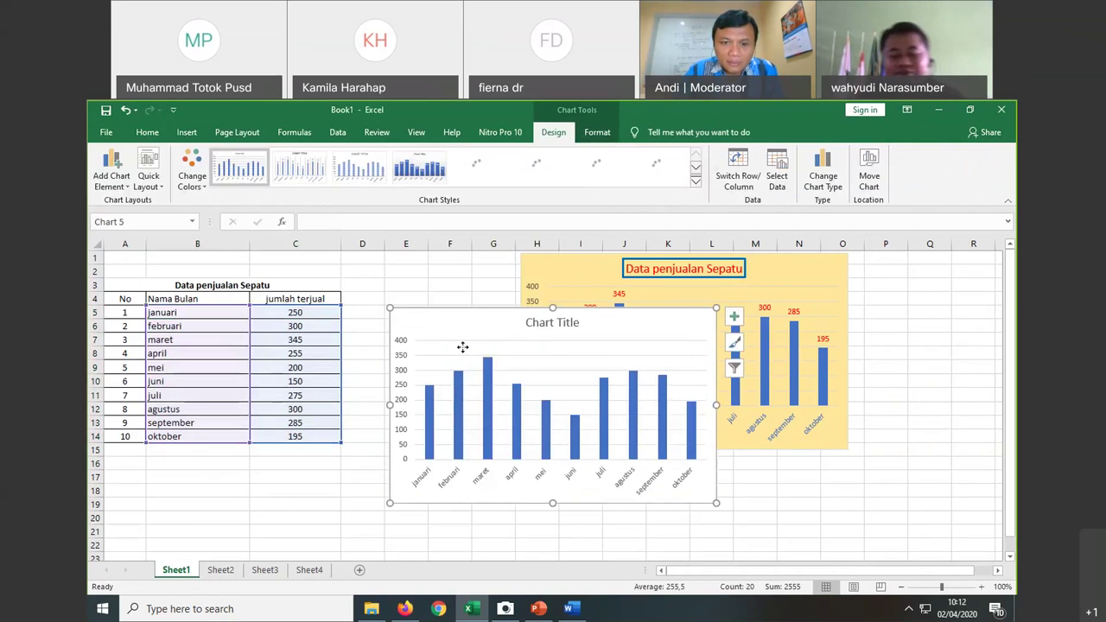
pyautogui.moveTo(462, 347); pyautogui.dragTo(260, 371)
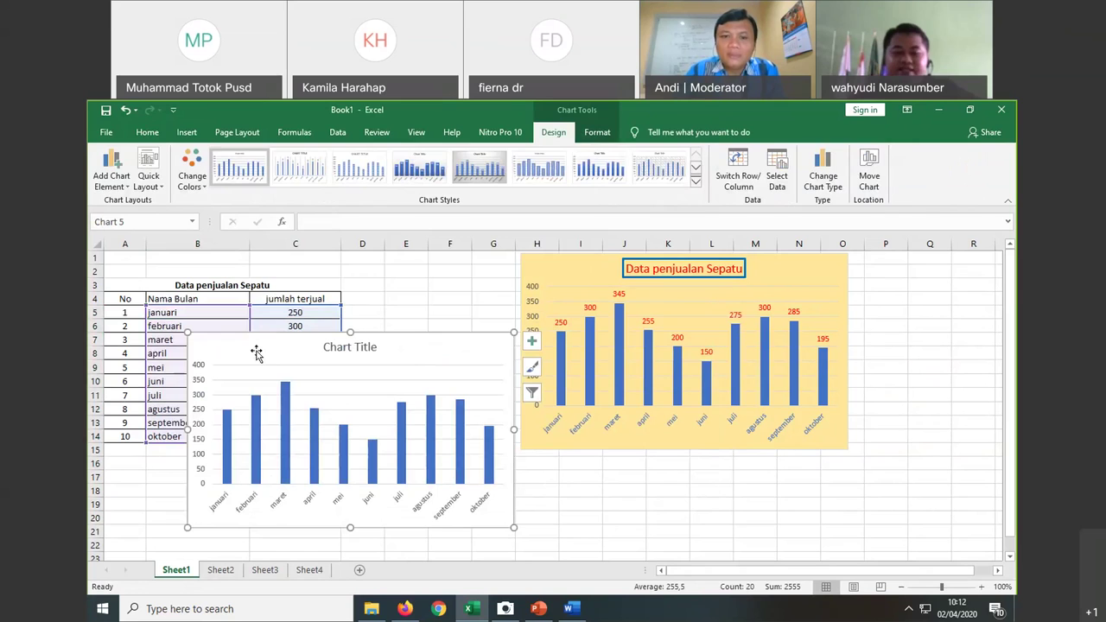
pyautogui.moveTo(377, 404); pyautogui.dragTo(375, 390)
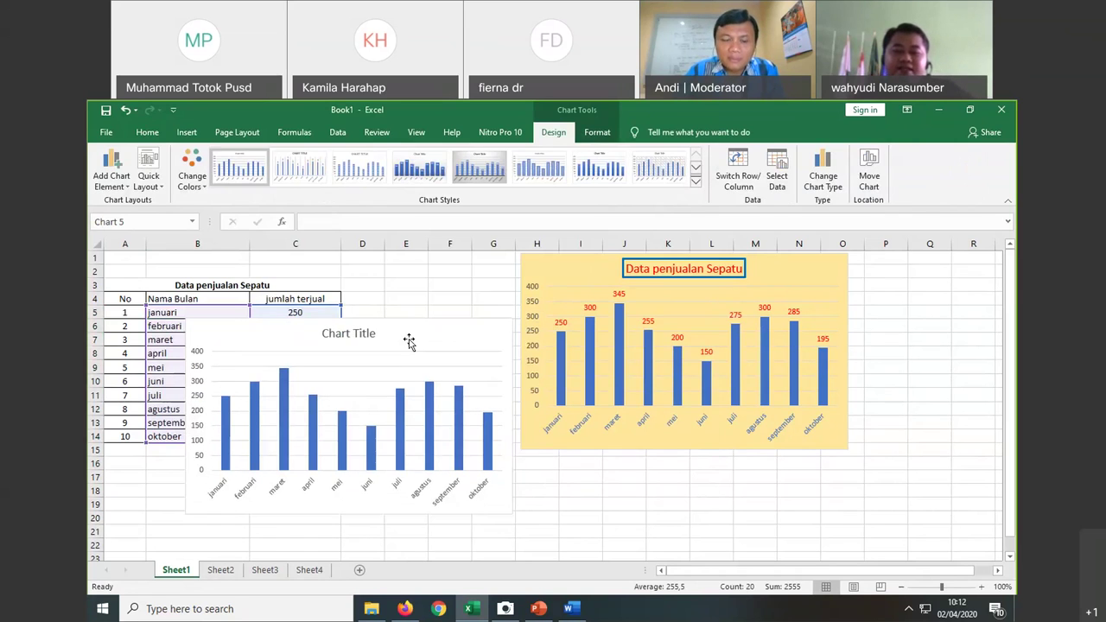
pyautogui.click(559, 270)
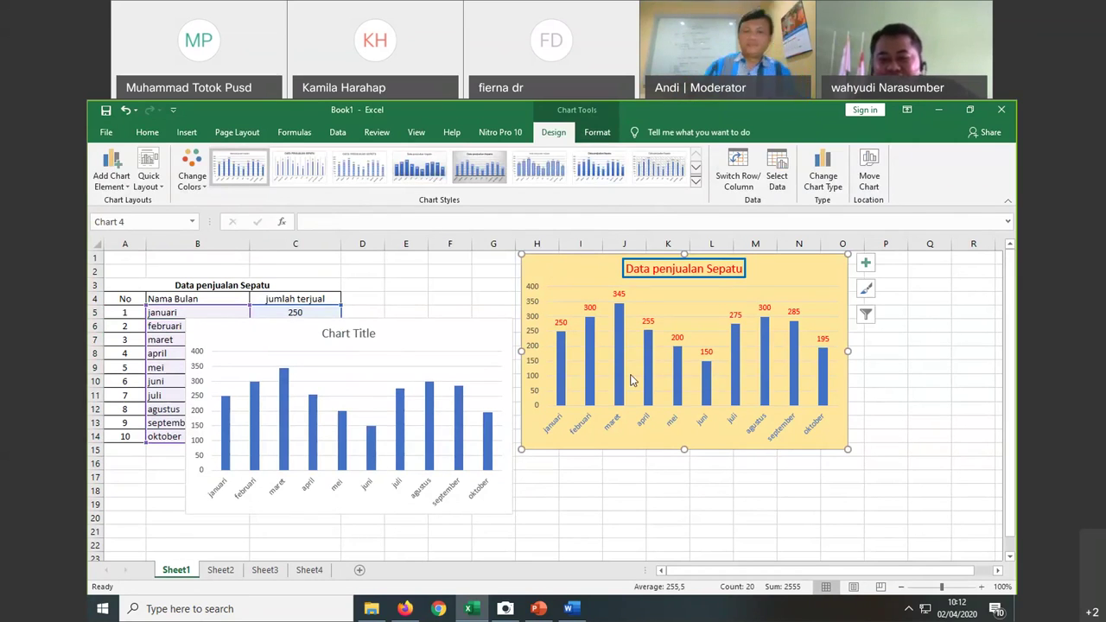
pyautogui.moveTo(436, 331)
pyautogui.mouseDown()
pyautogui.moveTo(637, 345)
pyautogui.moveTo(240, 345)
pyautogui.mouseUp()
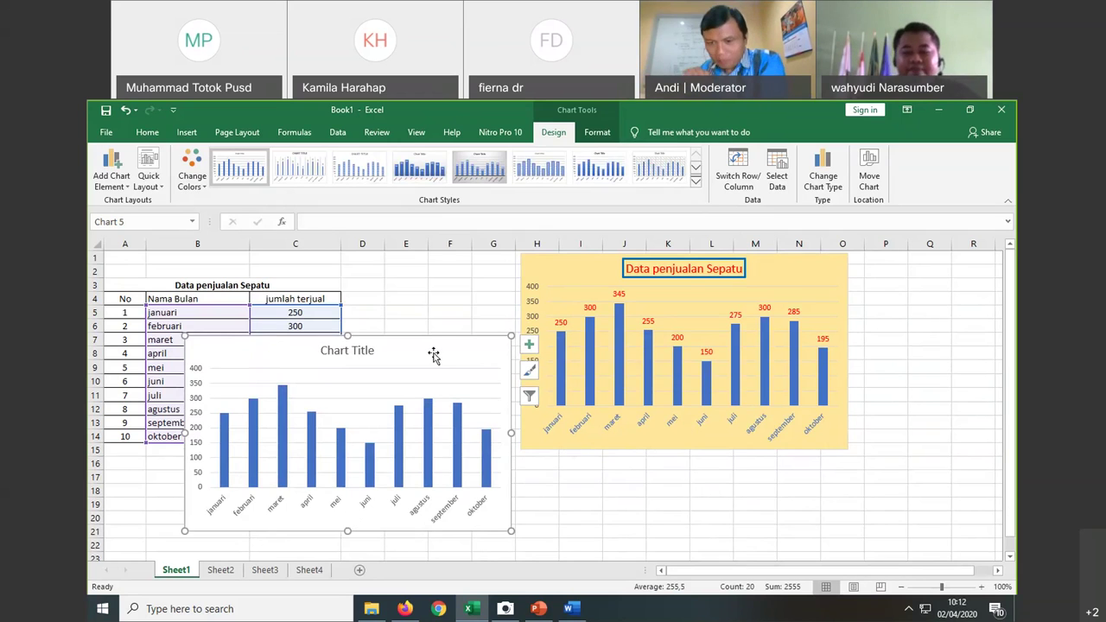
# Step: Drag the second 'Chart Title' chart to the lower left, over columns A–E and the table
pyautogui.moveTo(433, 352)
pyautogui.mouseDown()
pyautogui.moveTo(608, 375)
pyautogui.moveTo(615, 339)
pyautogui.mouseUp()
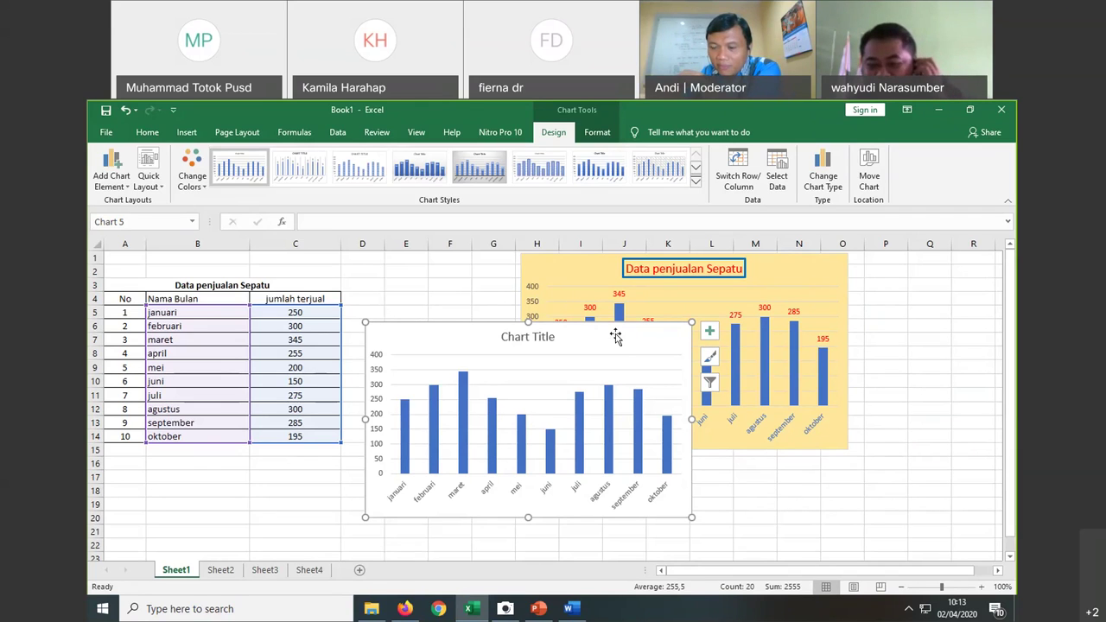
pyautogui.moveTo(602, 343)
pyautogui.mouseDown()
pyautogui.moveTo(456, 334)
pyautogui.moveTo(362, 380)
pyautogui.mouseUp()
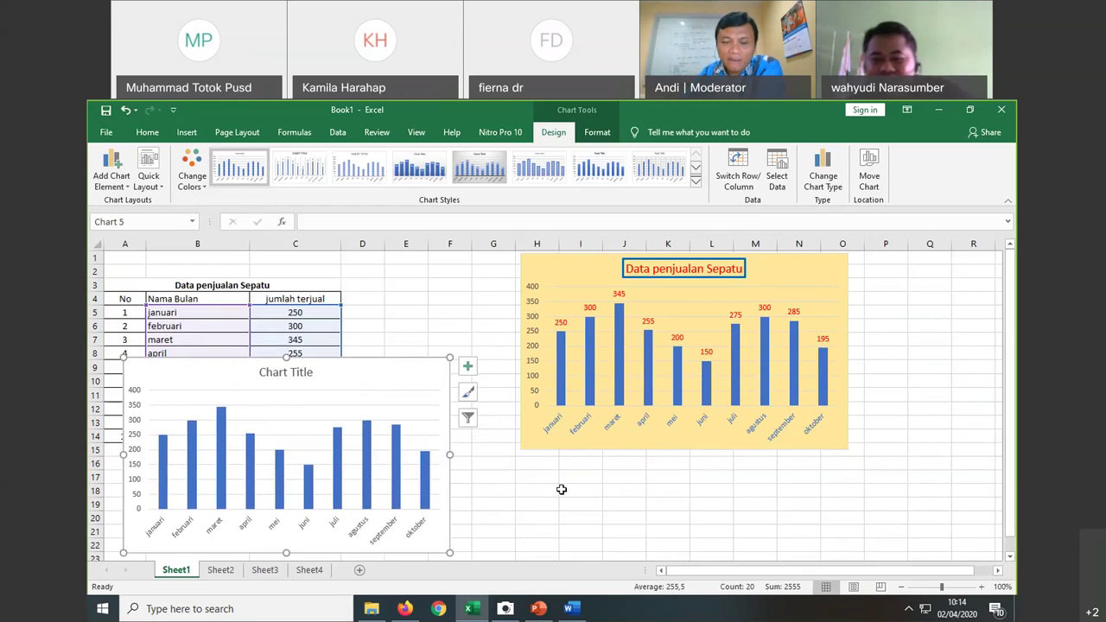
# Step: Reposition both charts, shifting the gold chart left to columns F–M beside the plain chart
pyautogui.click(675, 422)
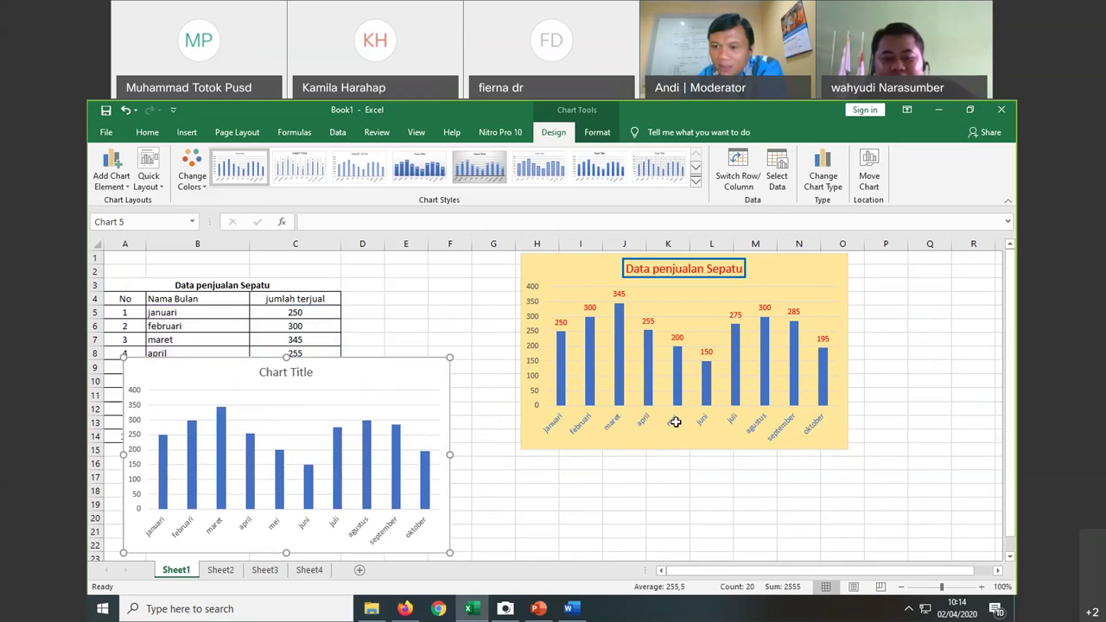
pyautogui.click(603, 453)
pyautogui.moveTo(605, 445); pyautogui.dragTo(544, 444)
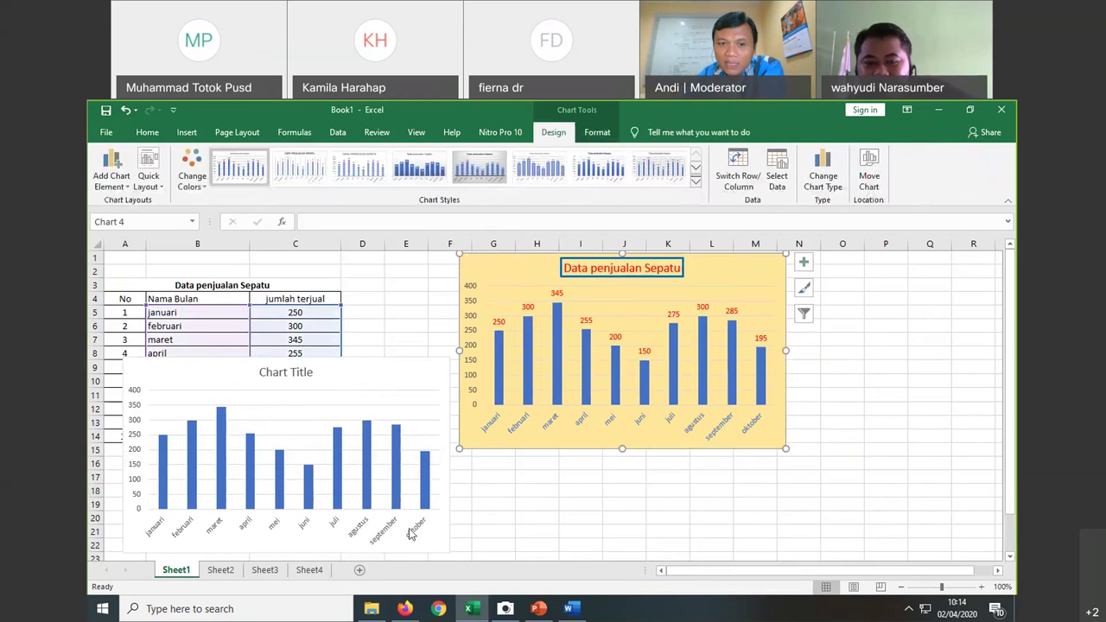
pyautogui.click(414, 536)
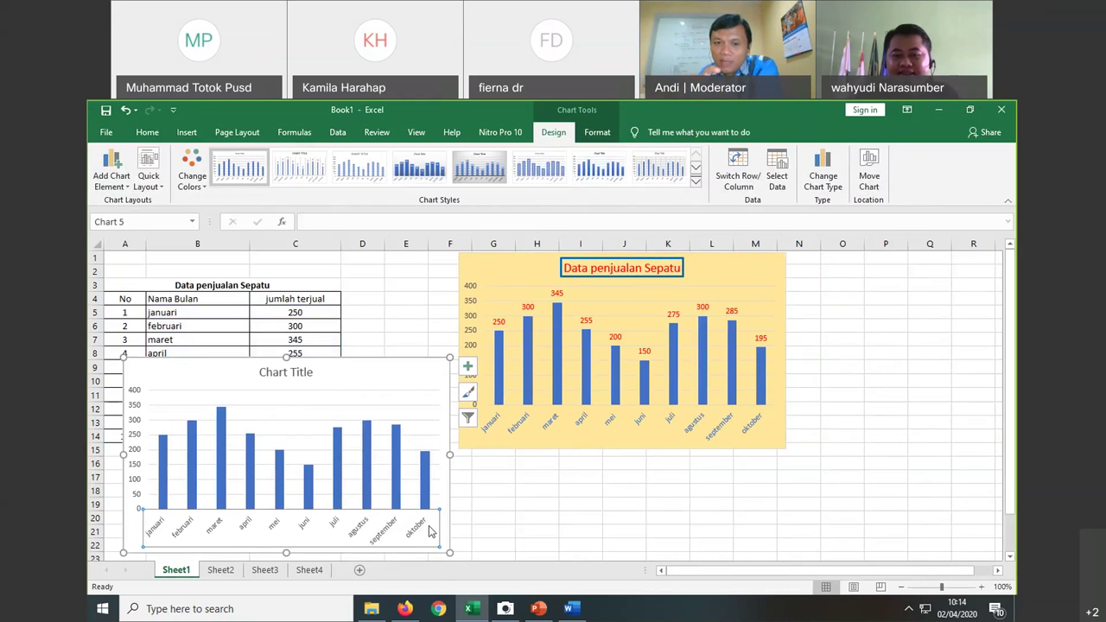
pyautogui.moveTo(398, 380)
pyautogui.mouseDown()
pyautogui.moveTo(360, 539)
pyautogui.moveTo(376, 542)
pyautogui.mouseUp()
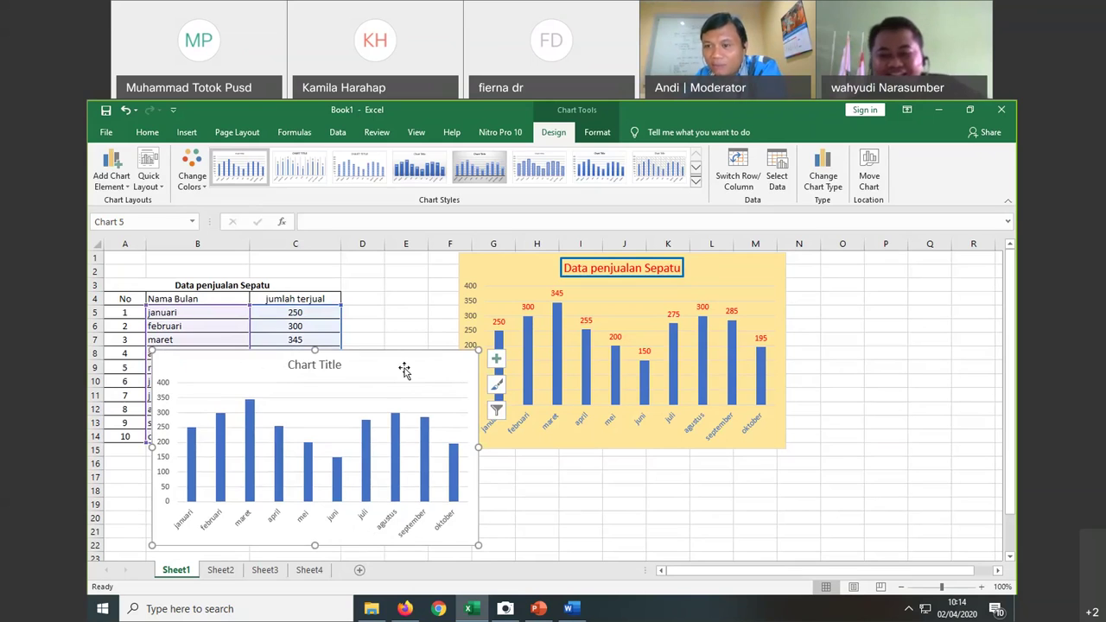
pyautogui.moveTo(404, 370); pyautogui.dragTo(364, 347)
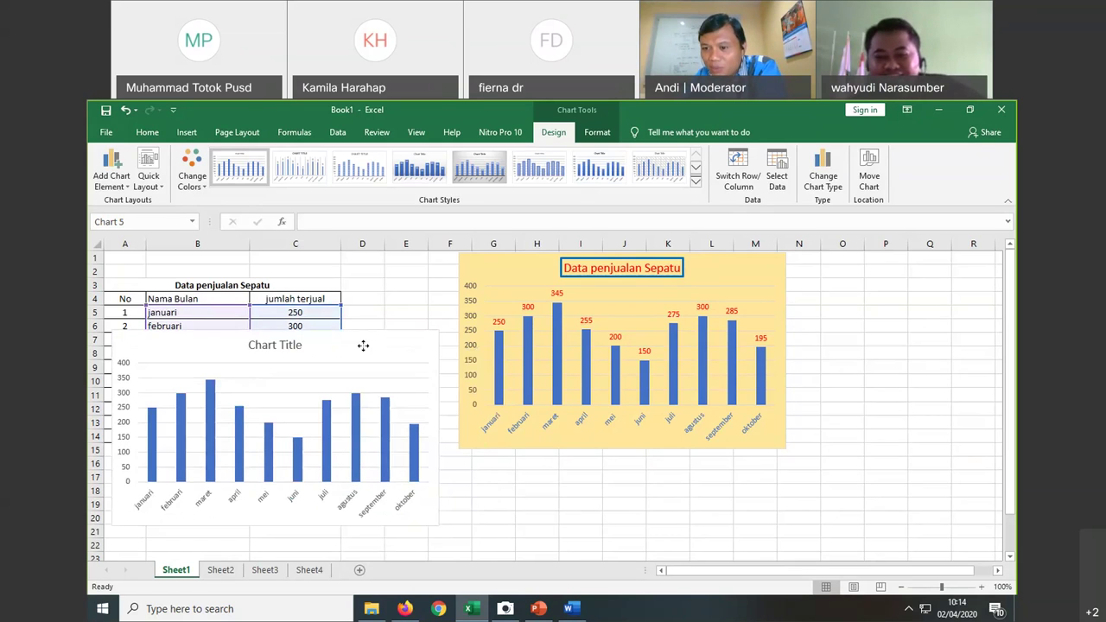
pyautogui.click(562, 444)
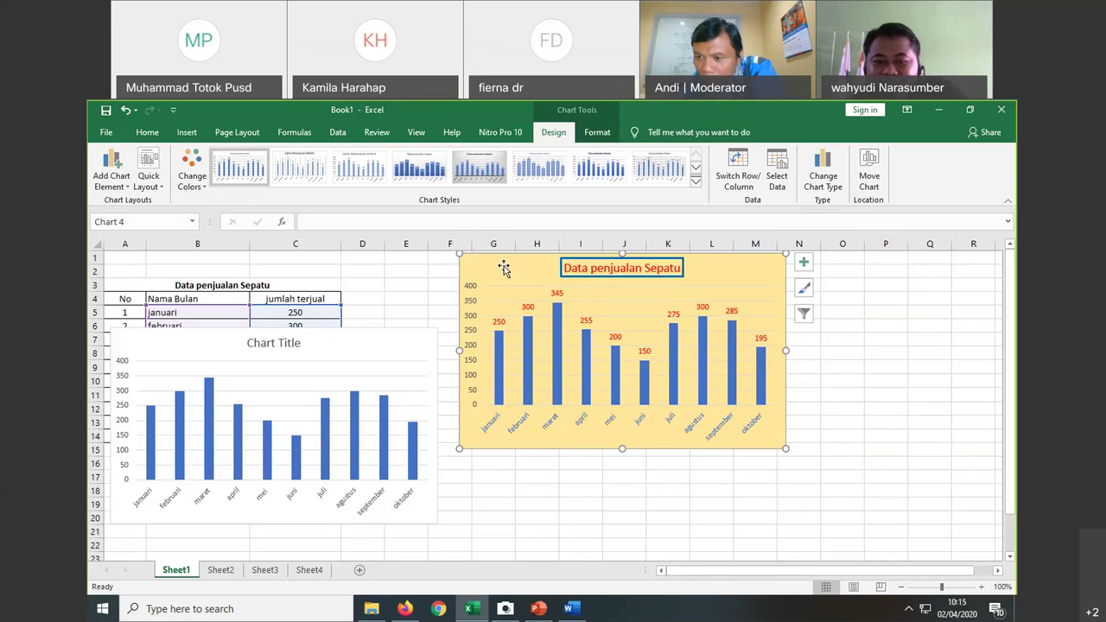
pyautogui.moveTo(503, 268); pyautogui.dragTo(480, 268)
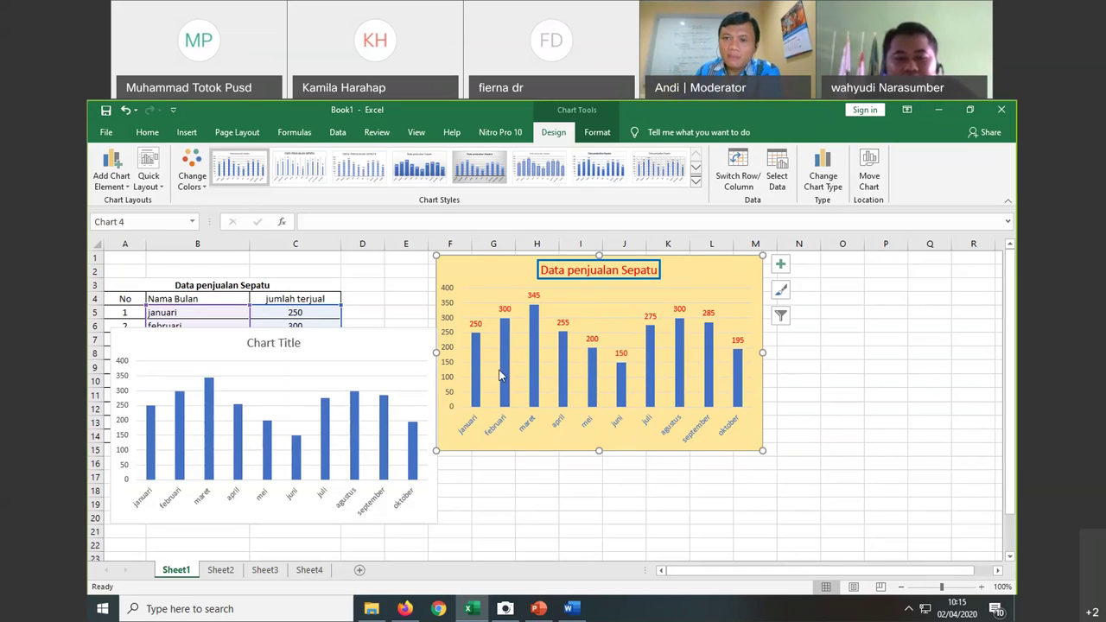
# Step: Select the entire untitled 'Chart Title' chart, not just its series, ready for deletion
pyautogui.moveTo(504, 363)
pyautogui.click(592, 356)
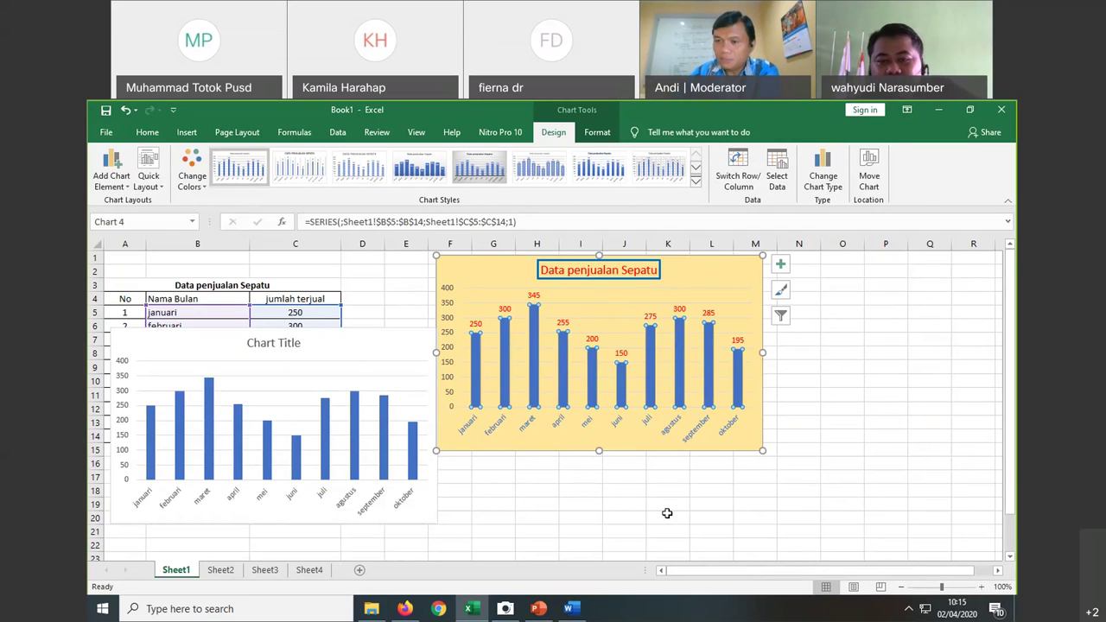
pyautogui.click(443, 371)
pyautogui.moveTo(446, 369); pyautogui.dragTo(778, 418)
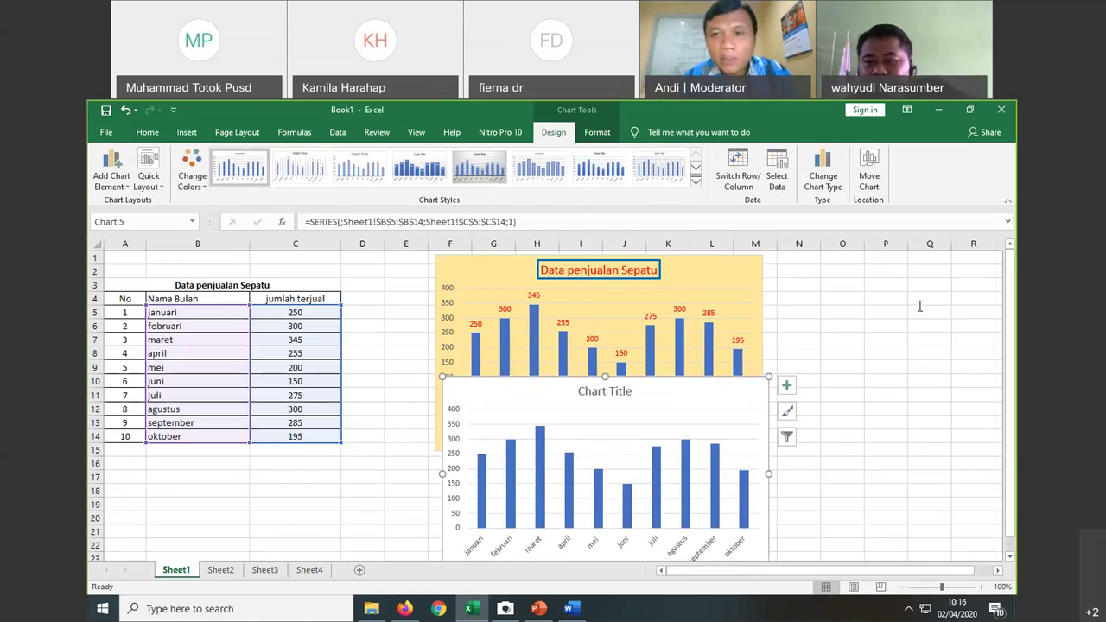
pyautogui.press('Escape')
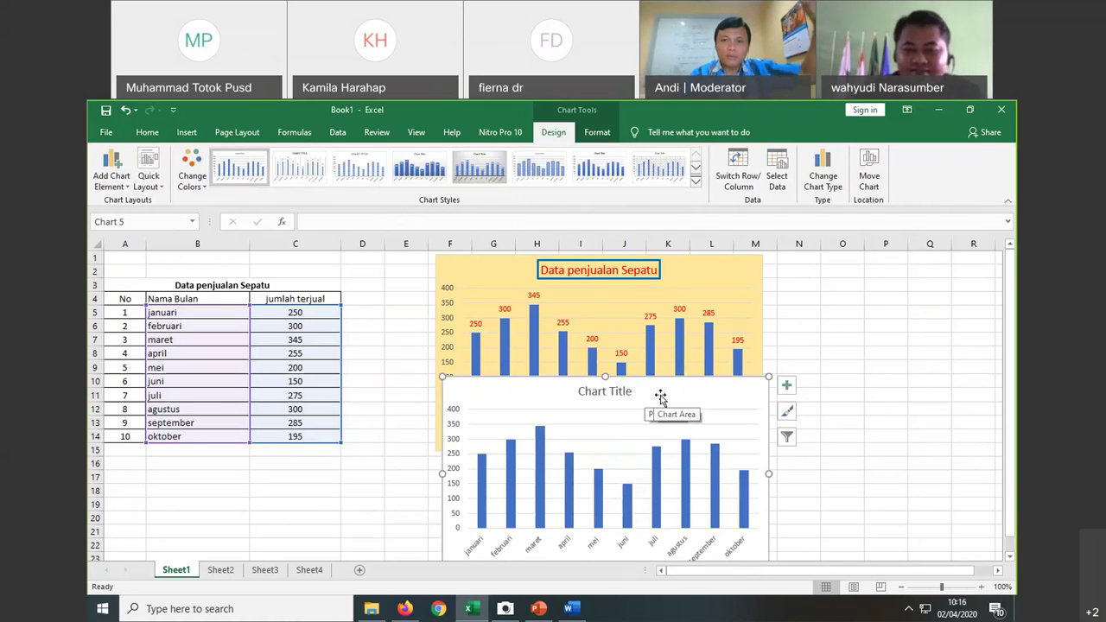
pyautogui.moveTo(660, 396); pyautogui.dragTo(564, 393)
# Step: Delete the untitled chart and move the gold chart down-left to about columns E–L
pyautogui.press('Delete')
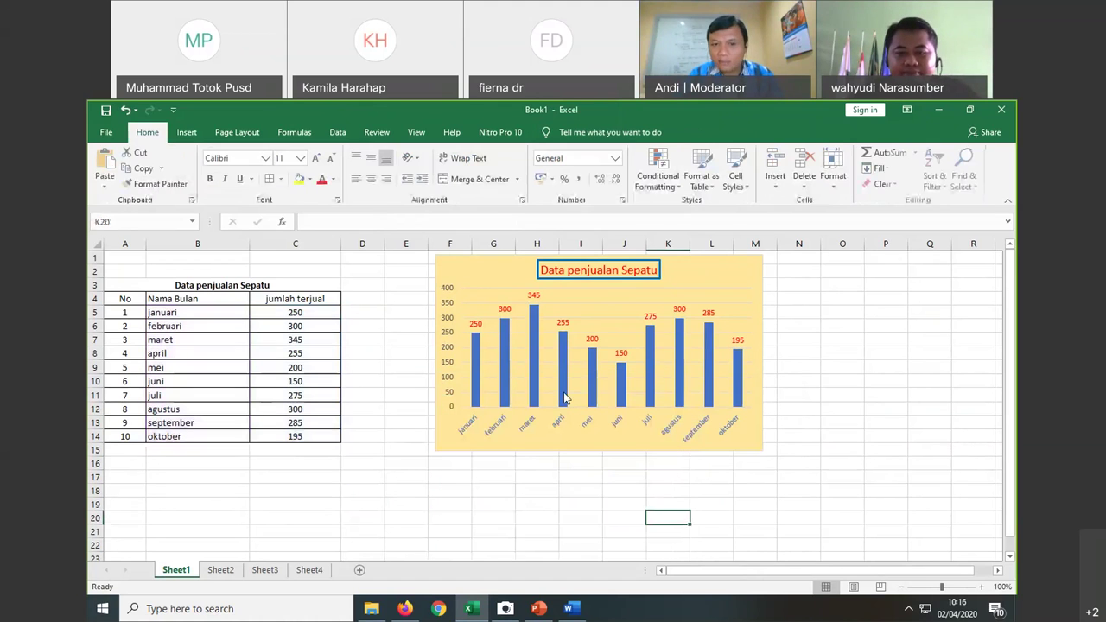
pyautogui.click(529, 352)
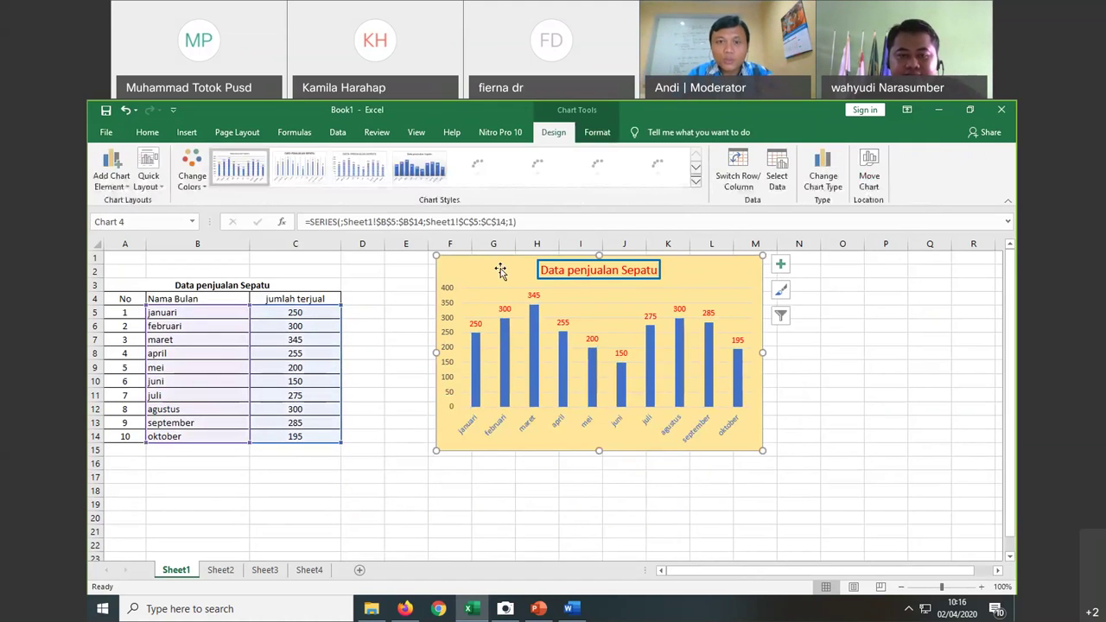
pyautogui.moveTo(501, 272)
pyautogui.mouseDown()
pyautogui.moveTo(440, 302)
pyautogui.moveTo(450, 308)
pyautogui.mouseUp()
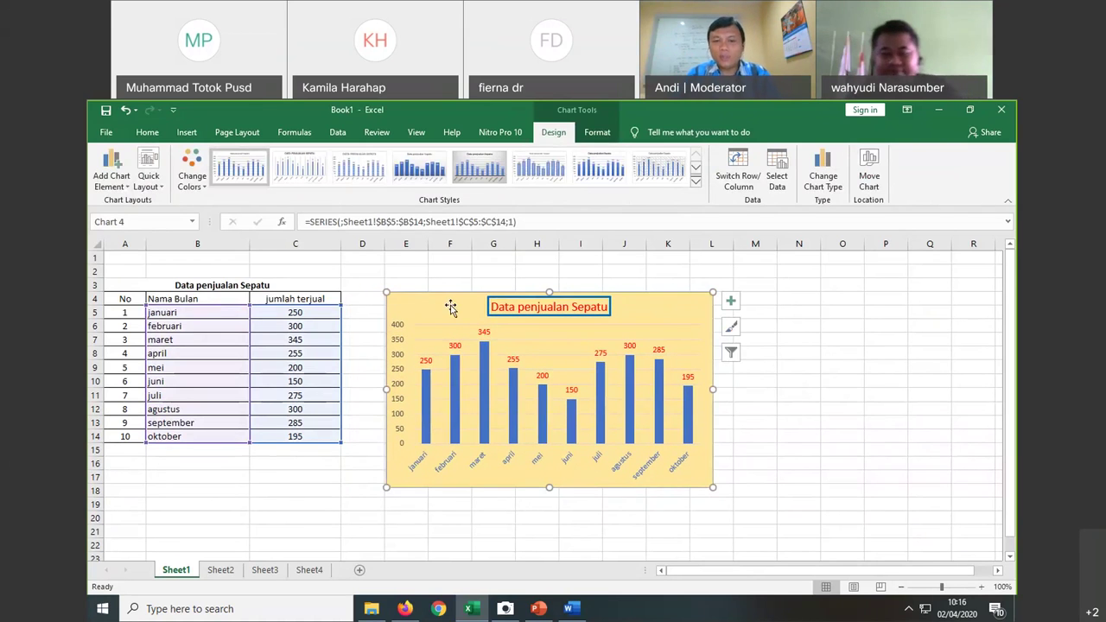
pyautogui.click(749, 530)
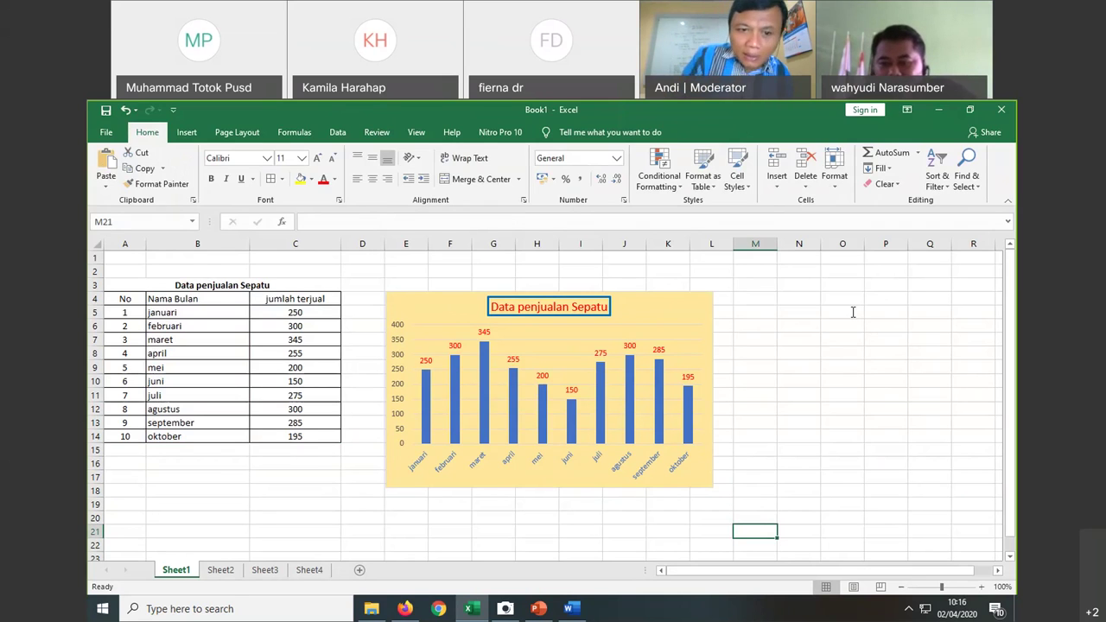
# Step: Select the chart's red data labels, then its vertical value axis
pyautogui.click(572, 393)
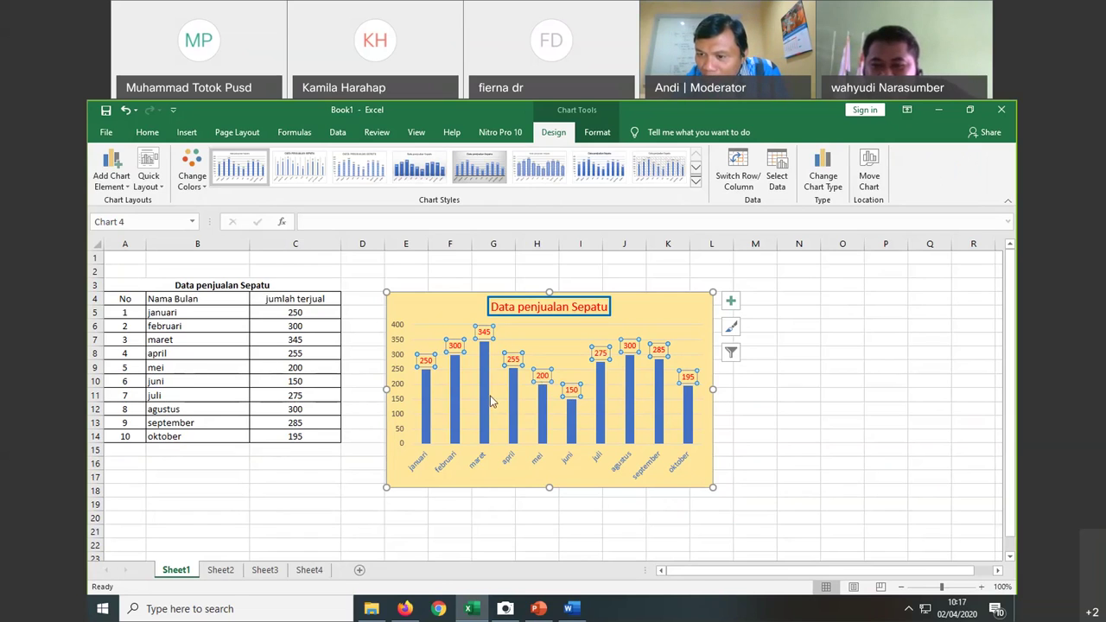
pyautogui.click(400, 370)
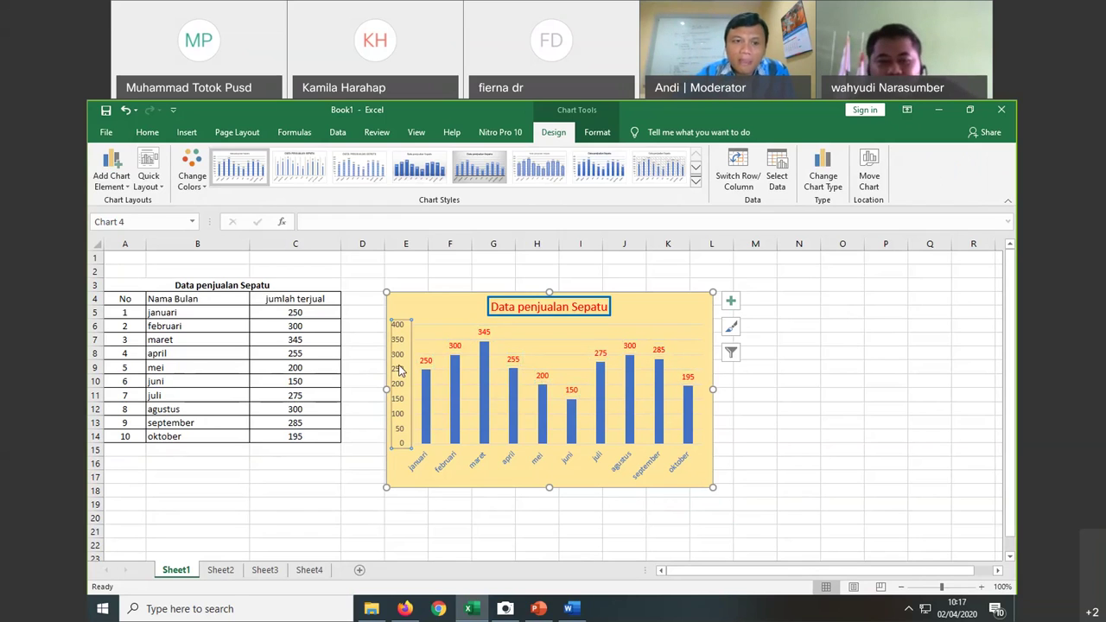
pyautogui.moveTo(294, 491); pyautogui.dragTo(295, 477)
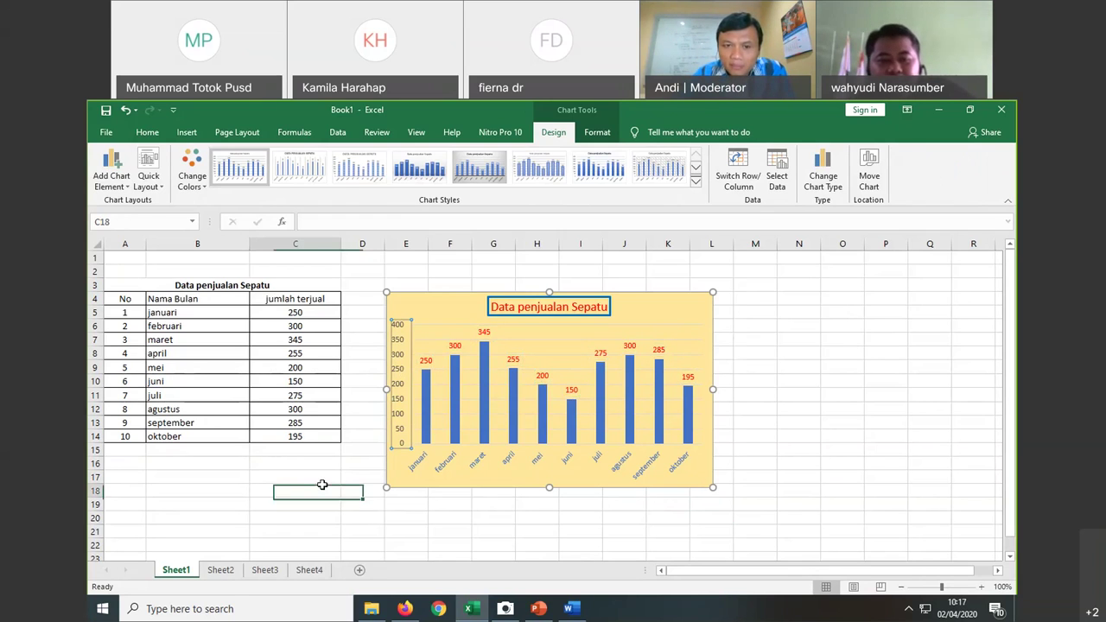
pyautogui.click(400, 430)
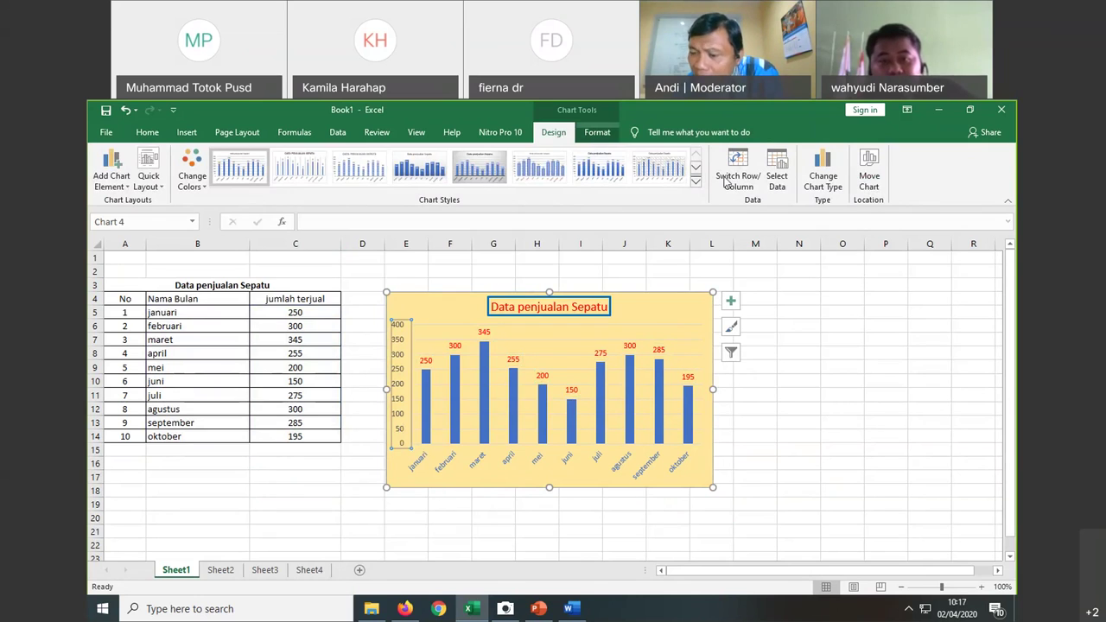
pyautogui.click(777, 172)
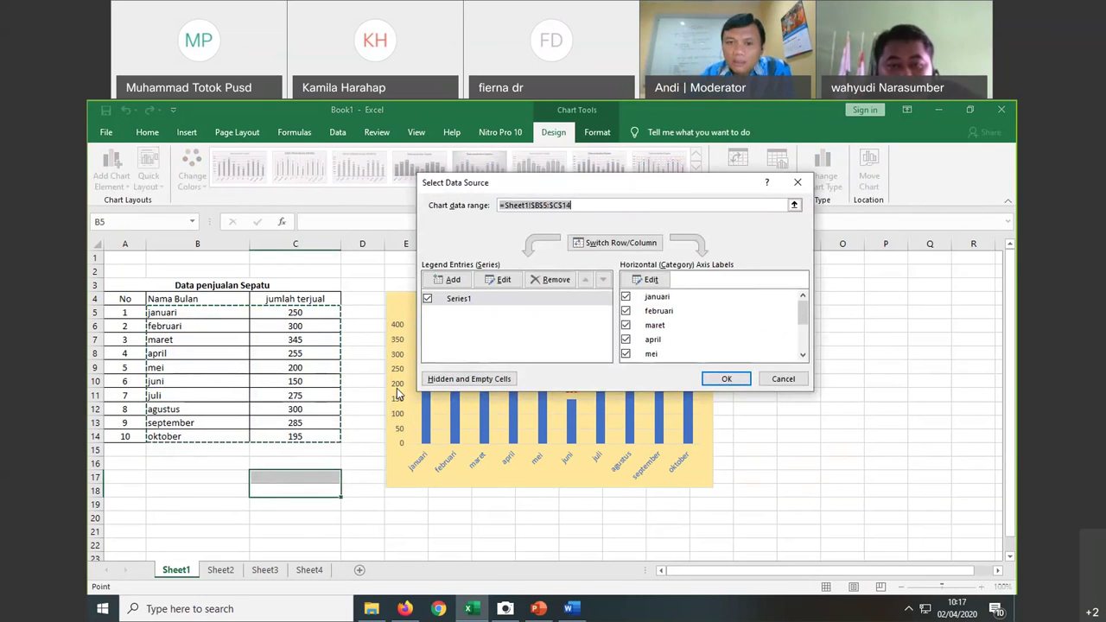
pyautogui.click(783, 382)
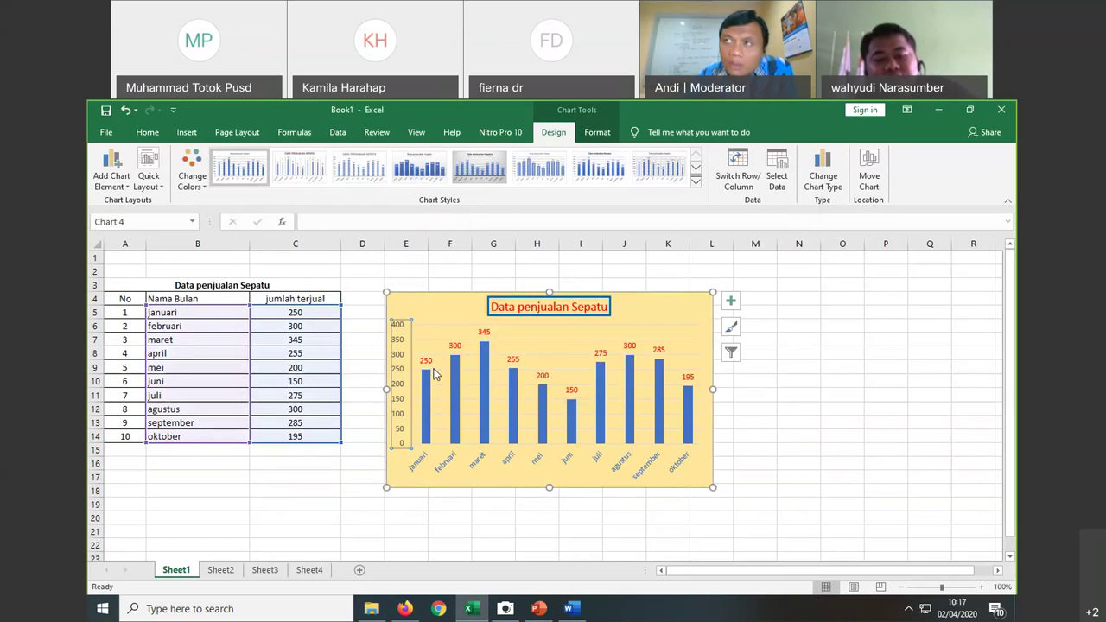
pyautogui.click(485, 333)
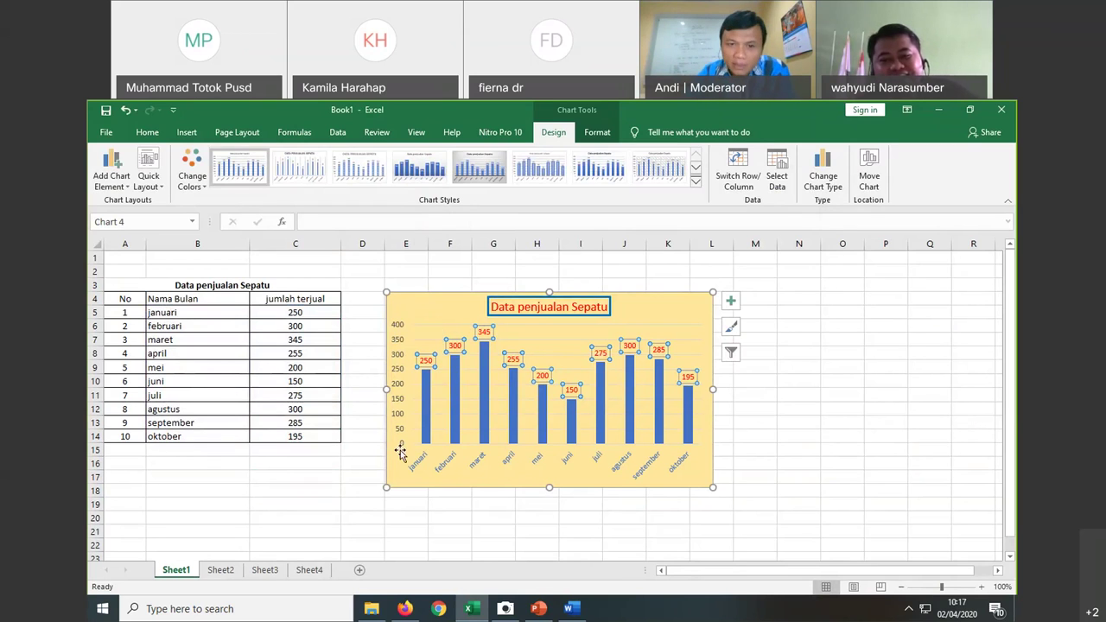
pyautogui.click(399, 328)
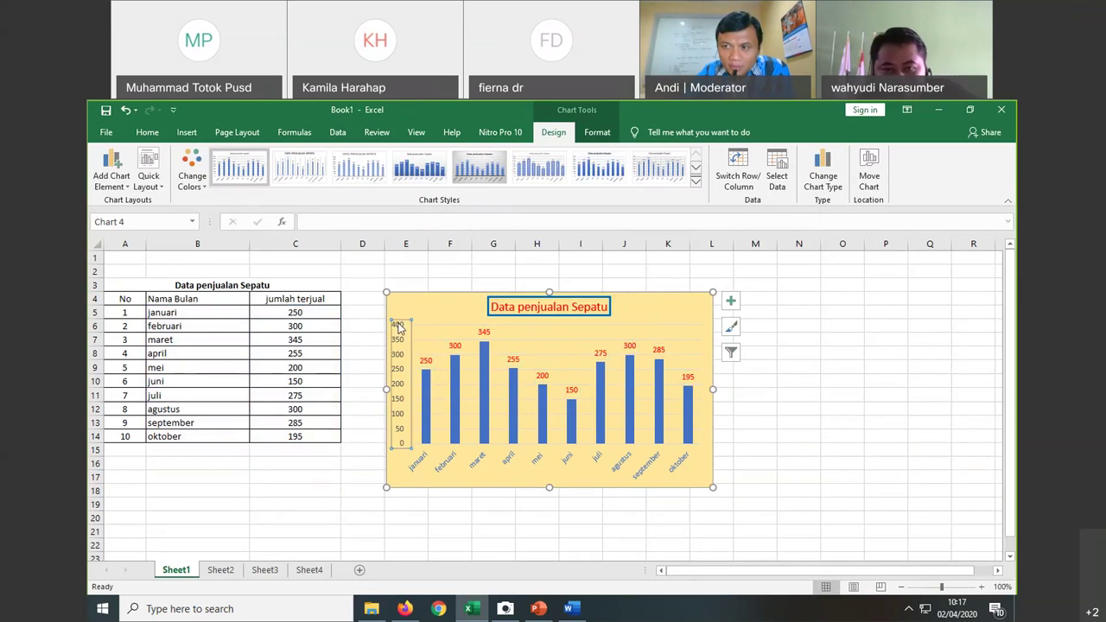
# Step: Open Format Axis for the vertical axis, review its 0–400 bounds and shortcut menu, then deselect
pyautogui.doubleClick(400, 328)
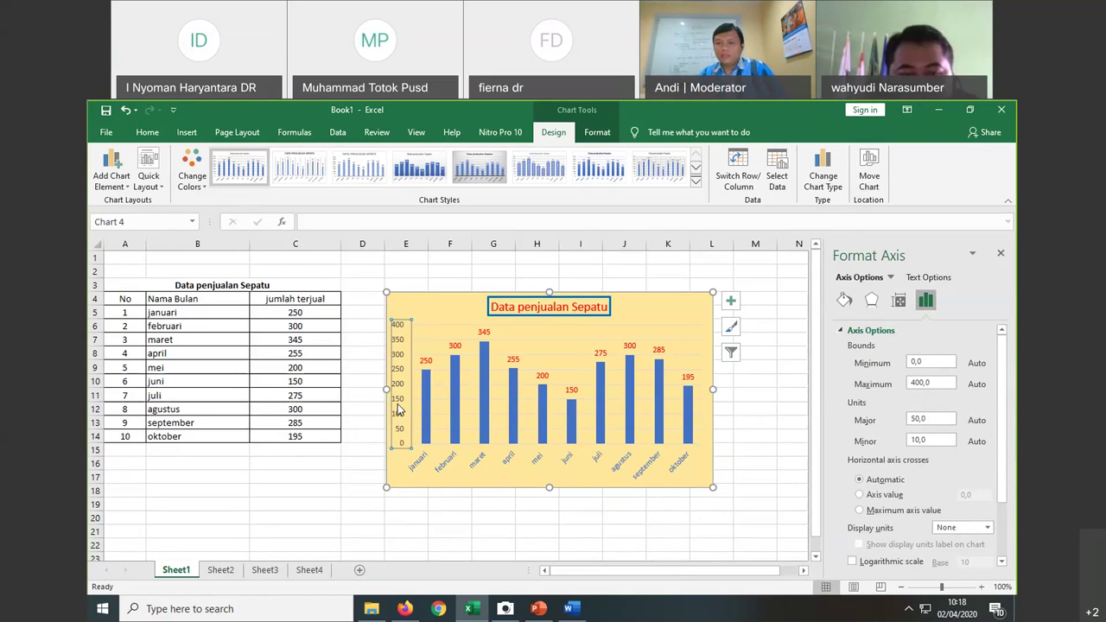
pyautogui.rightClick(399, 410)
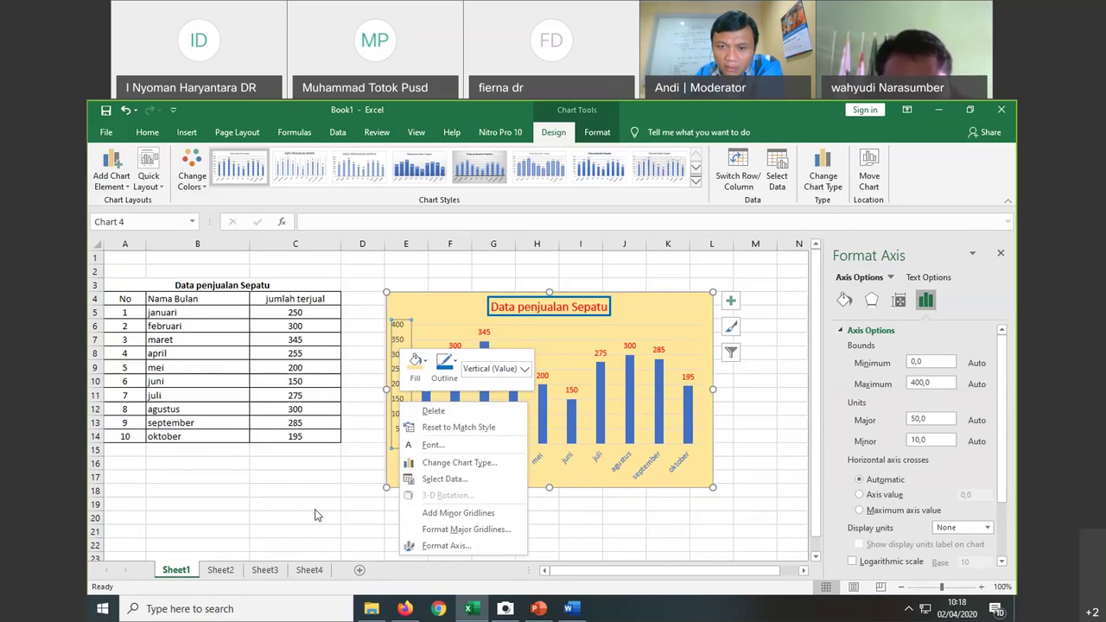
pyautogui.press('Escape')
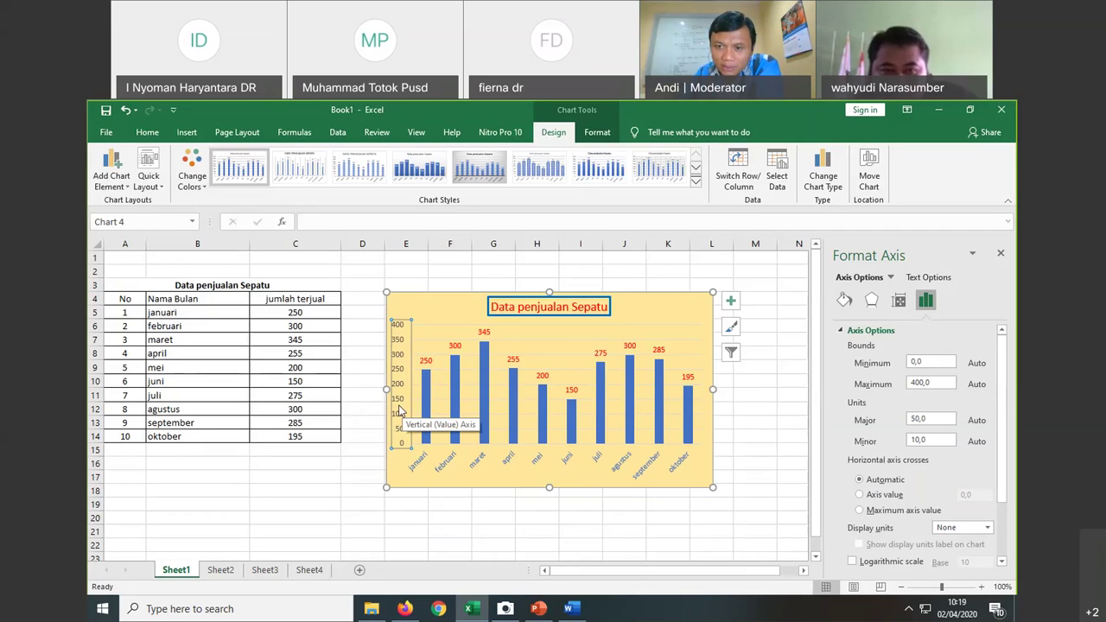
pyautogui.rightClick(400, 322)
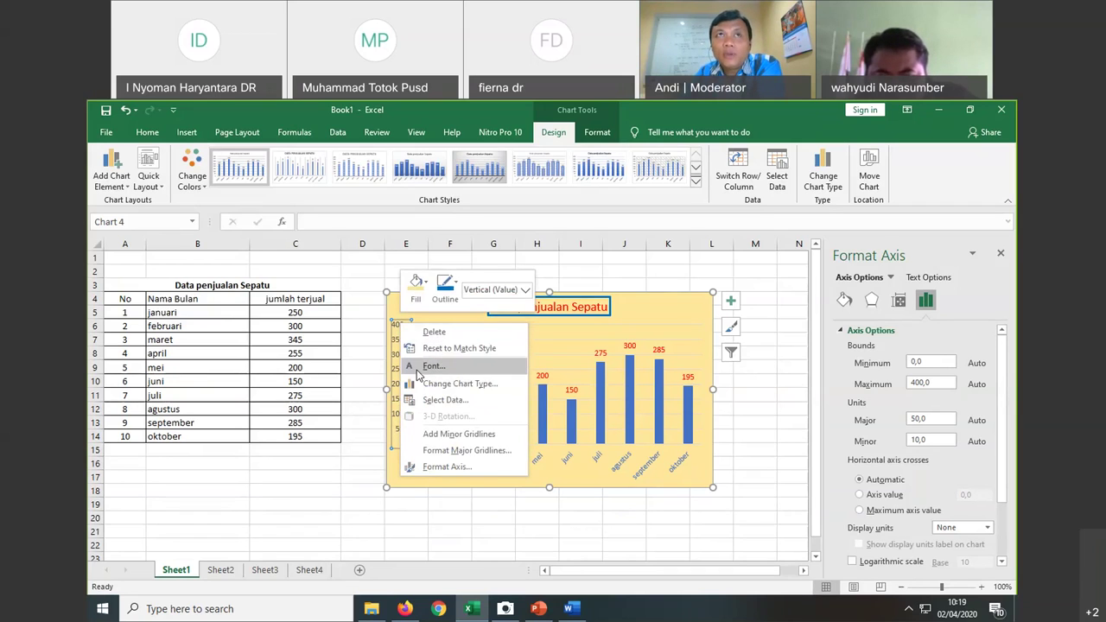
pyautogui.press('Escape')
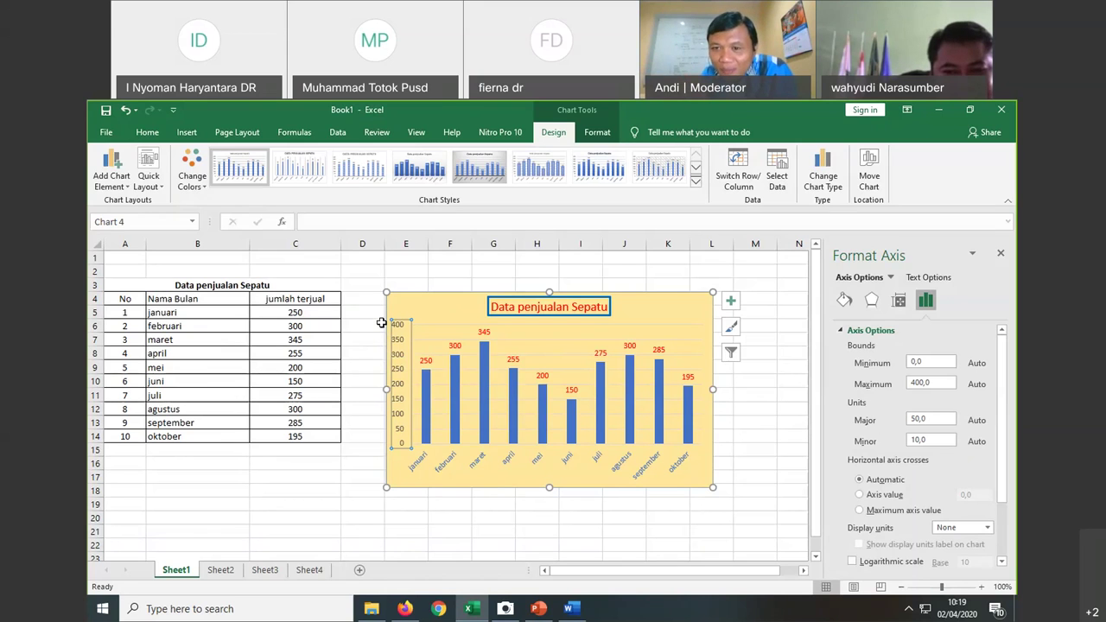
pyautogui.press('Escape')
pyautogui.press('Escape')
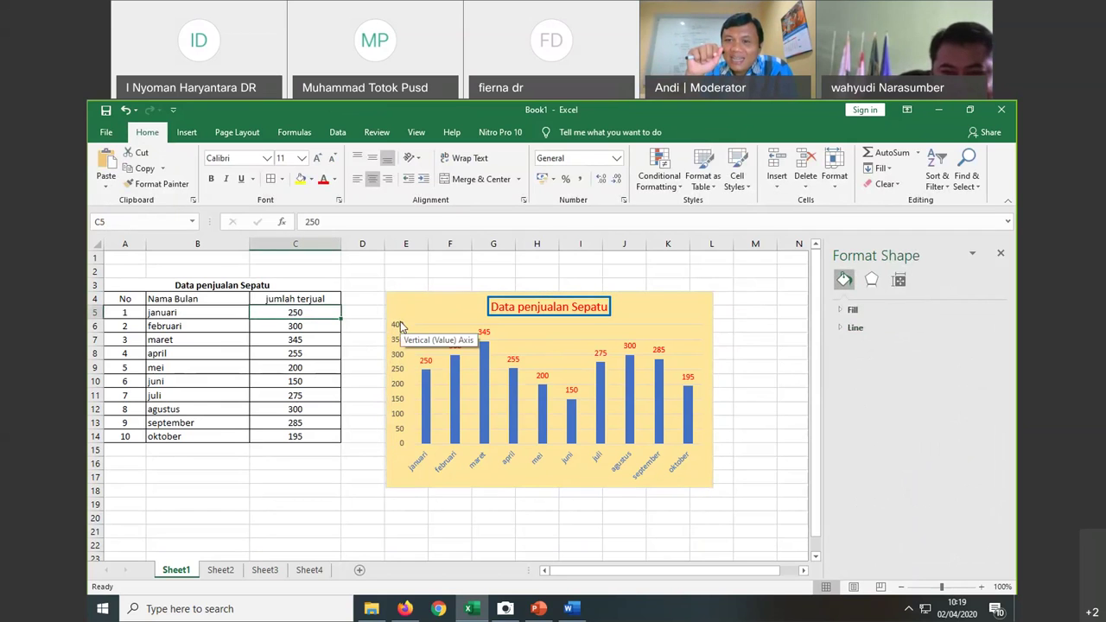
# Step: Select the vertical value axis and highlight its 400,0 maximum bound in Format Axis
pyautogui.click(400, 323)
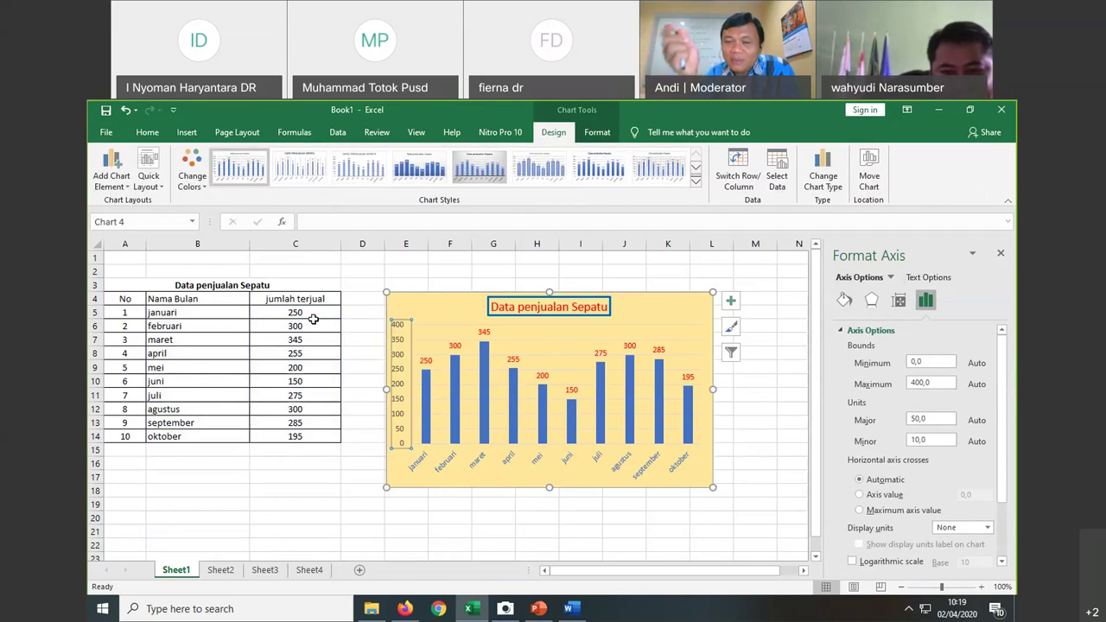
pyautogui.rightClick(400, 329)
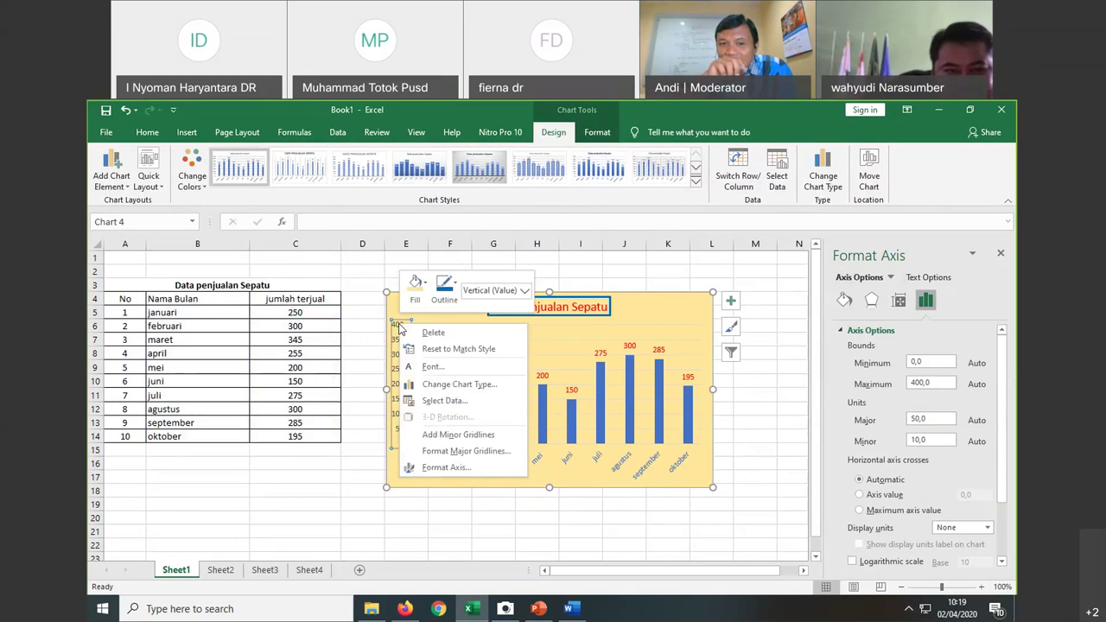
pyautogui.click(399, 329)
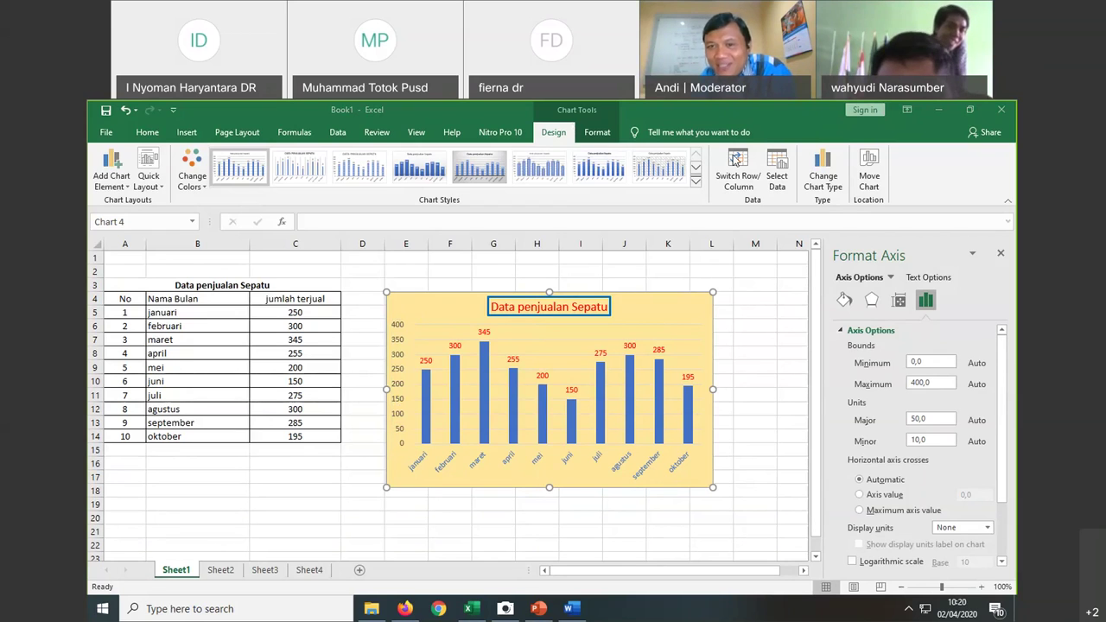
pyautogui.moveTo(930, 382); pyautogui.dragTo(880, 391)
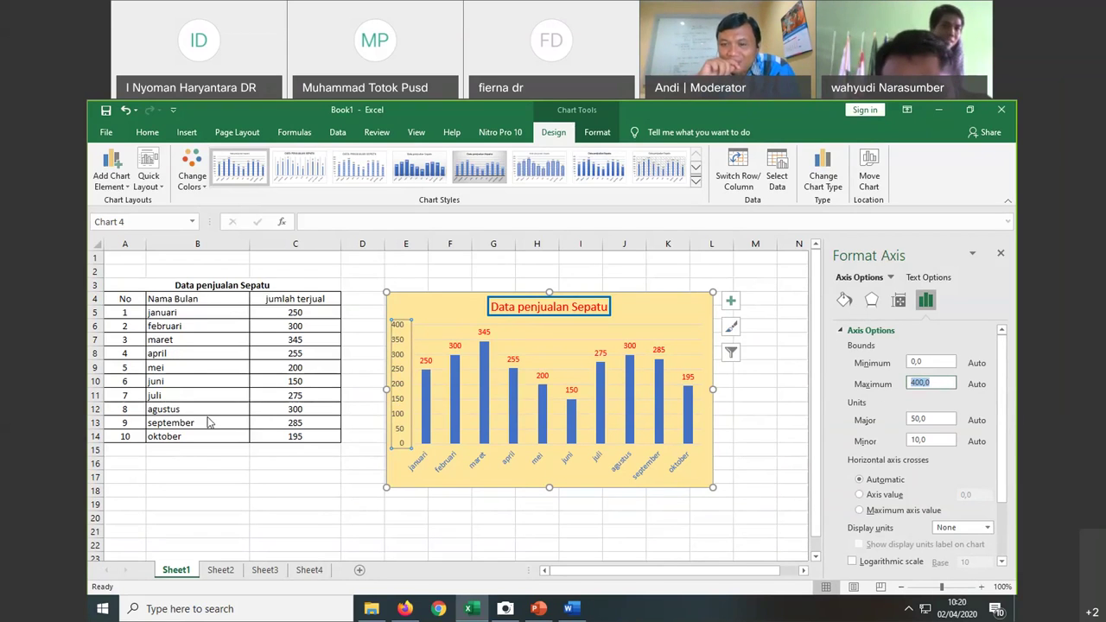
# Step: Replace the vertical axis Maximum bound with 1000, giving a 0–1000 scale in steps of 100
pyautogui.click(943, 385)
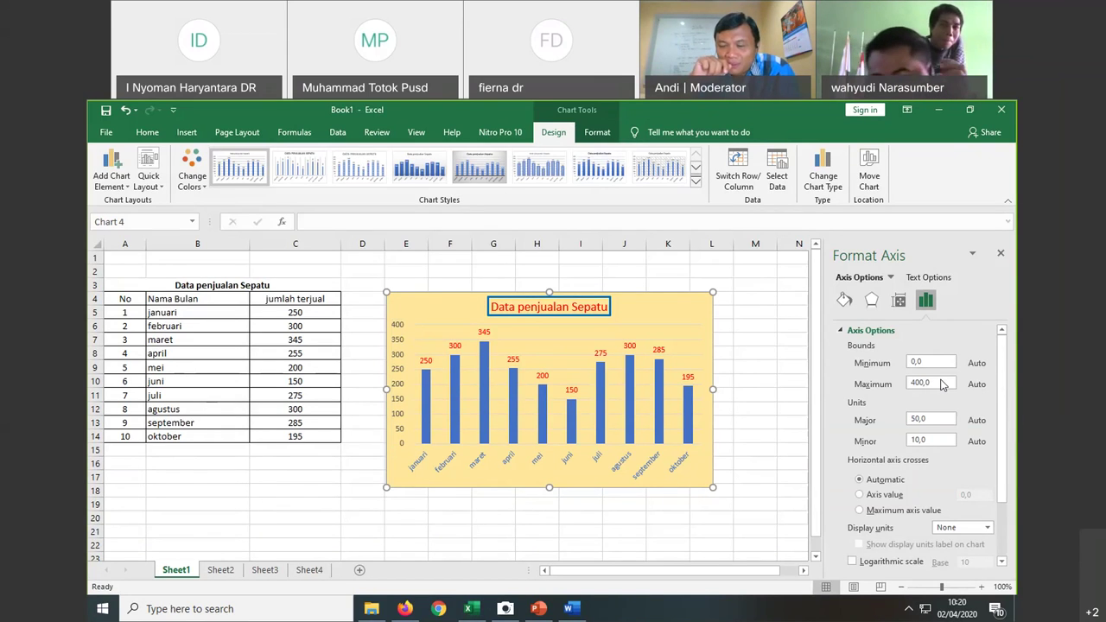
pyautogui.doubleClick(955, 385)
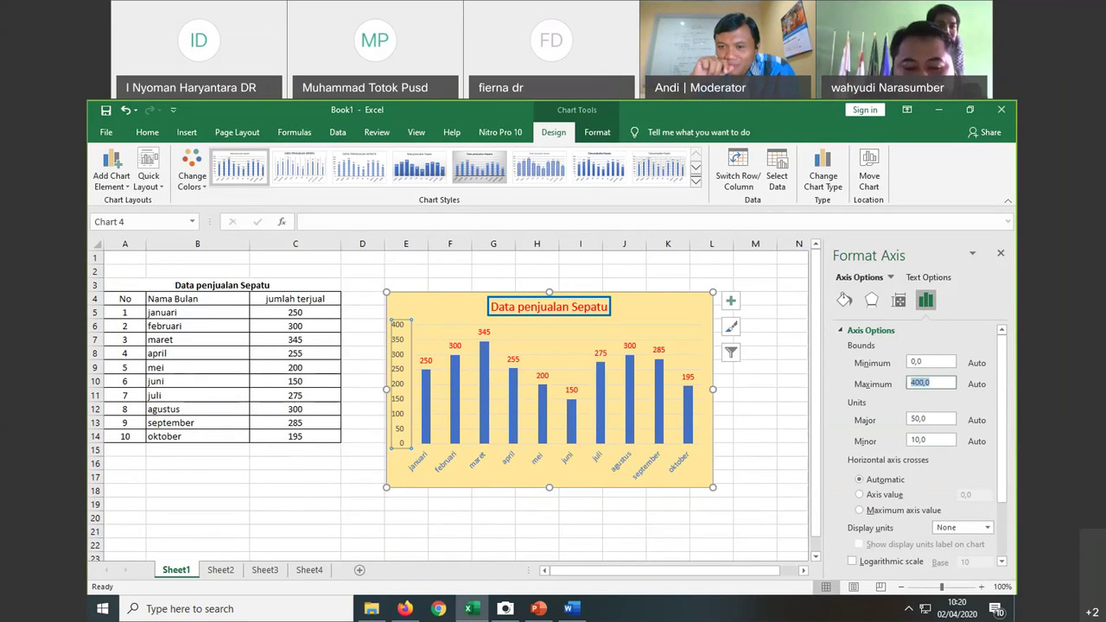
pyautogui.write('1000')
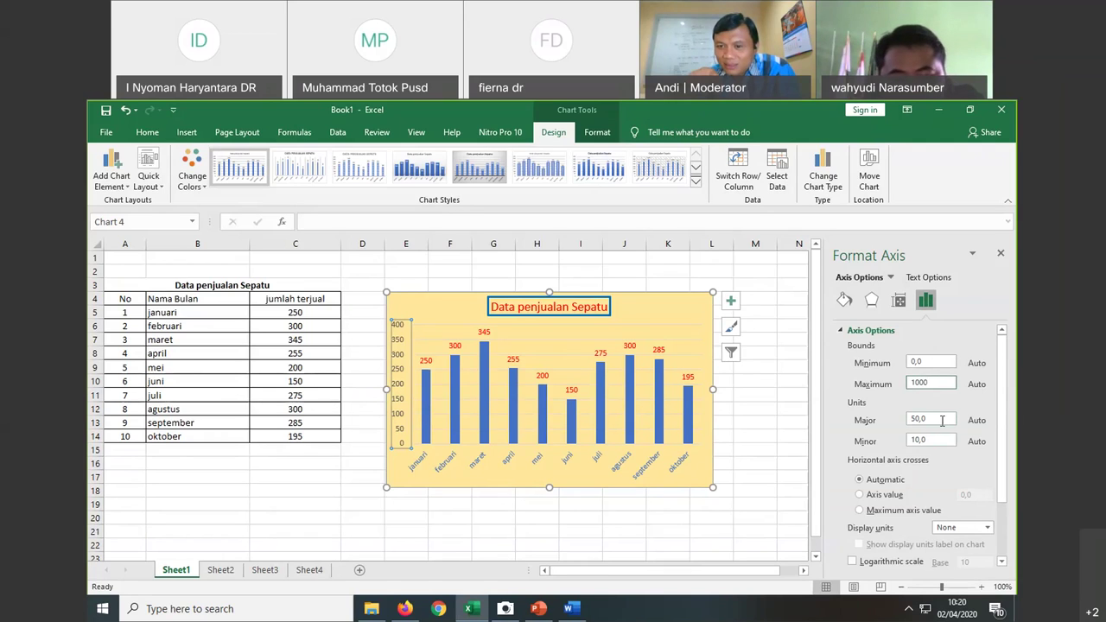
pyautogui.click(941, 419)
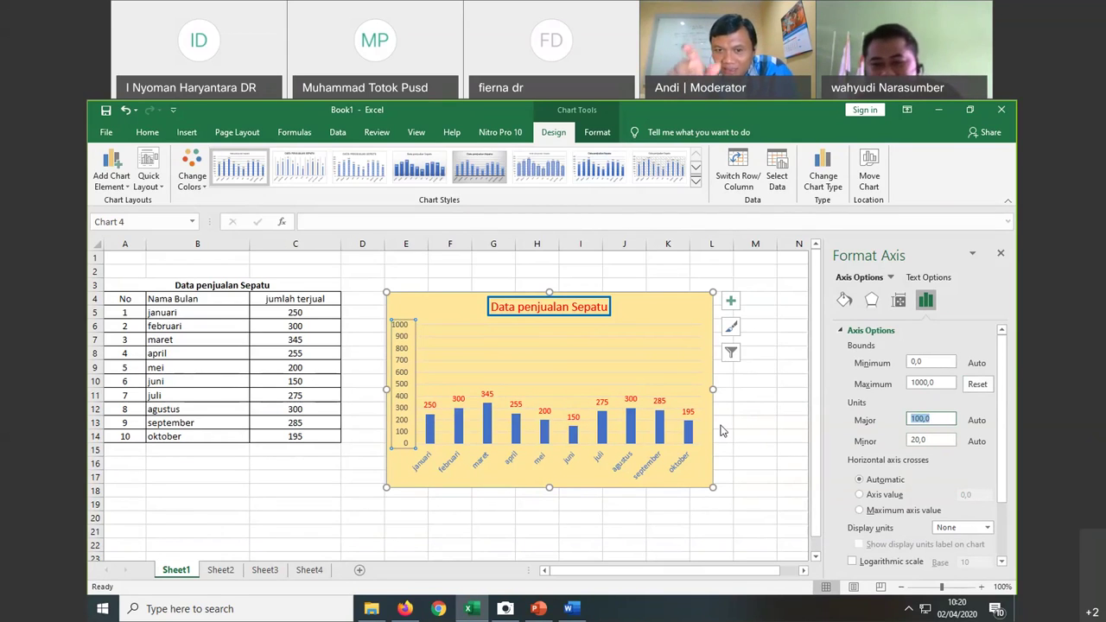
pyautogui.press('Escape')
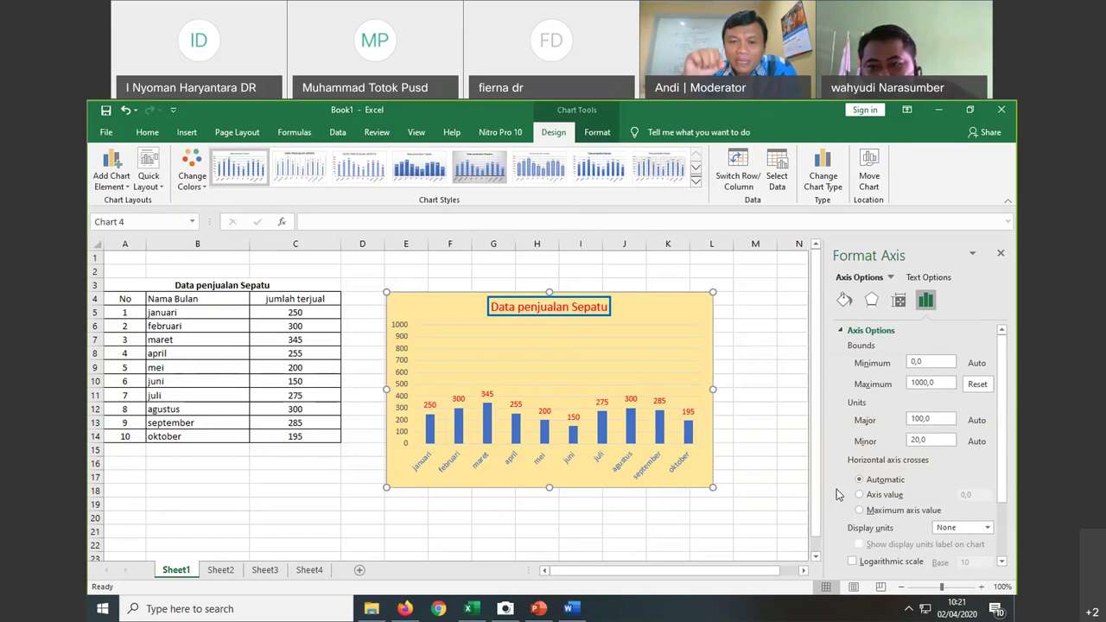
# Step: Reselect the chart's vertical axis and work in its Maximum and Major unit boxes
pyautogui.click(943, 384)
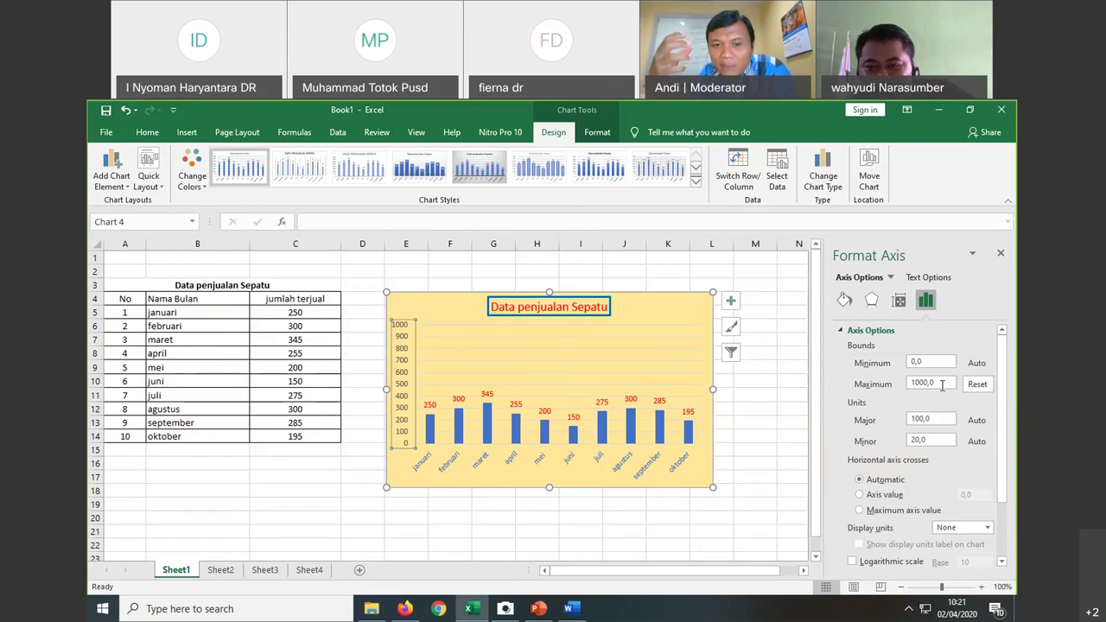
pyautogui.click(942, 384)
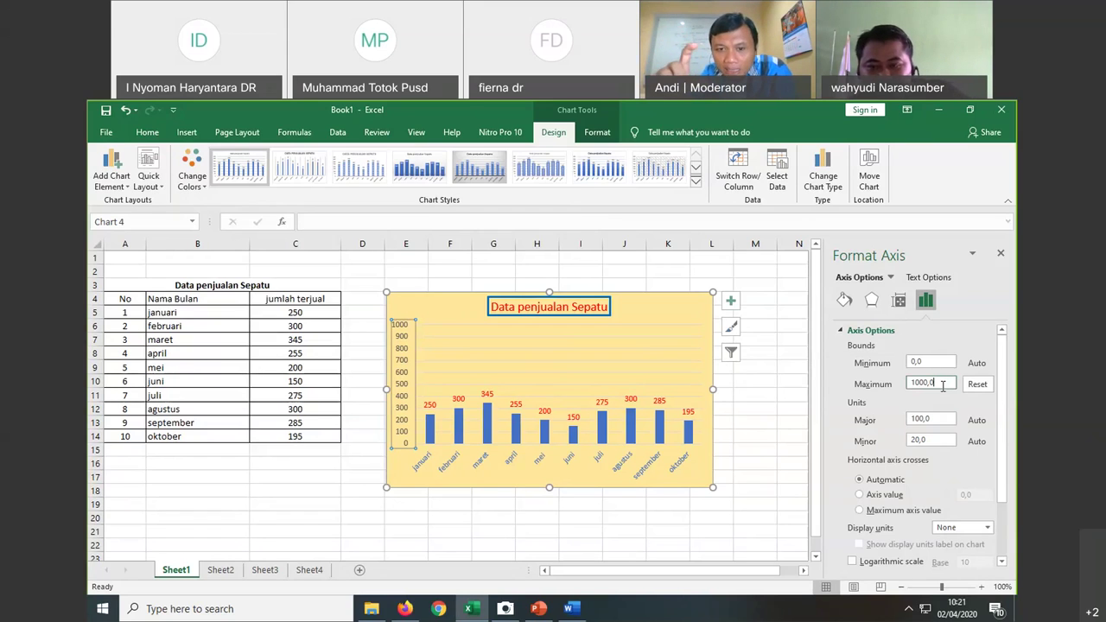
pyautogui.click(943, 420)
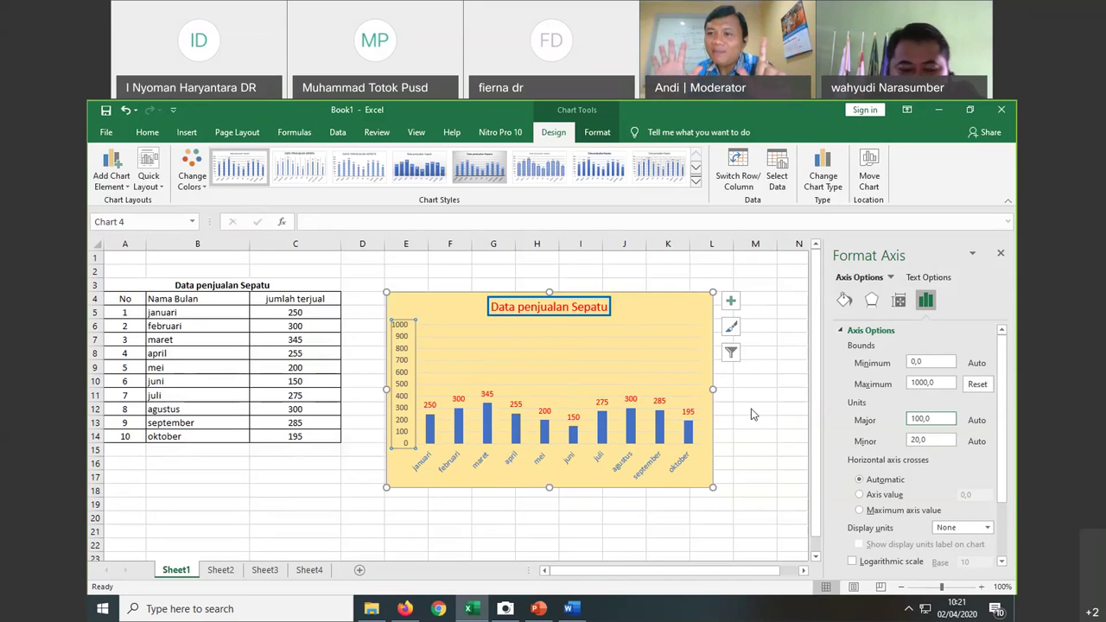
# Step: Enter 500 as the axis Maximum, then deselect the chart by selecting cell G22
pyautogui.hotkey('shift', 'Tab')
pyautogui.write('500')
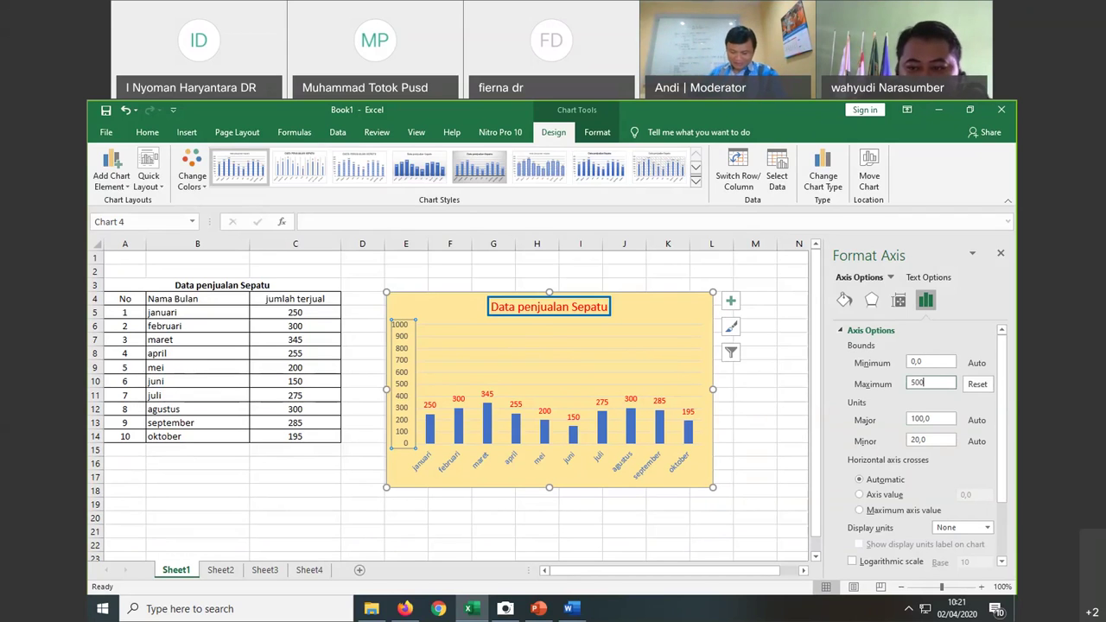
pyautogui.click(944, 419)
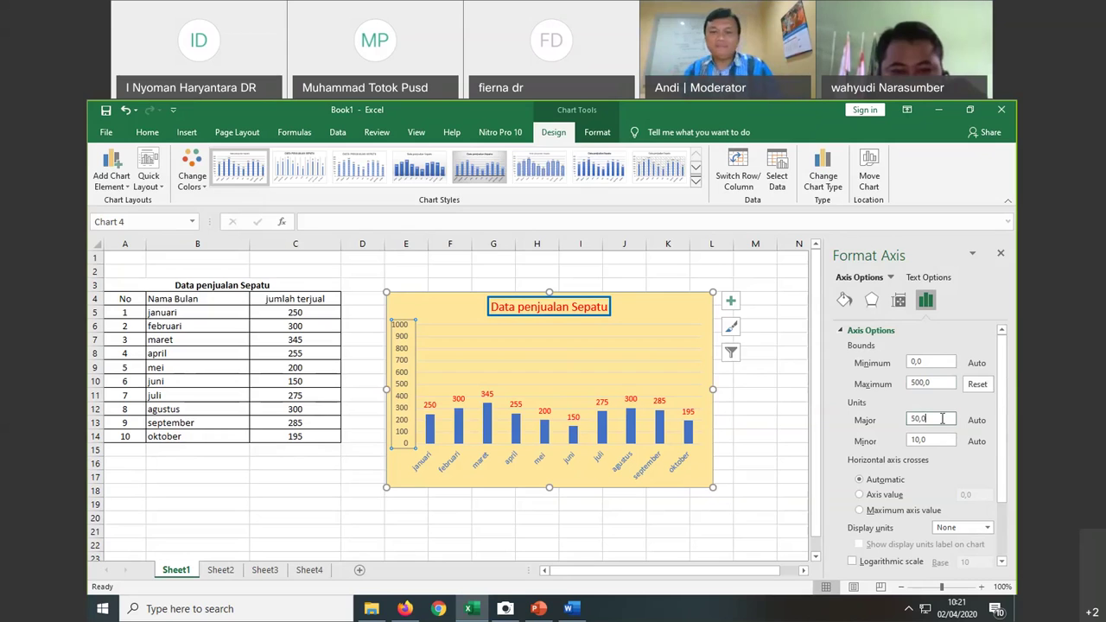
pyautogui.click(506, 545)
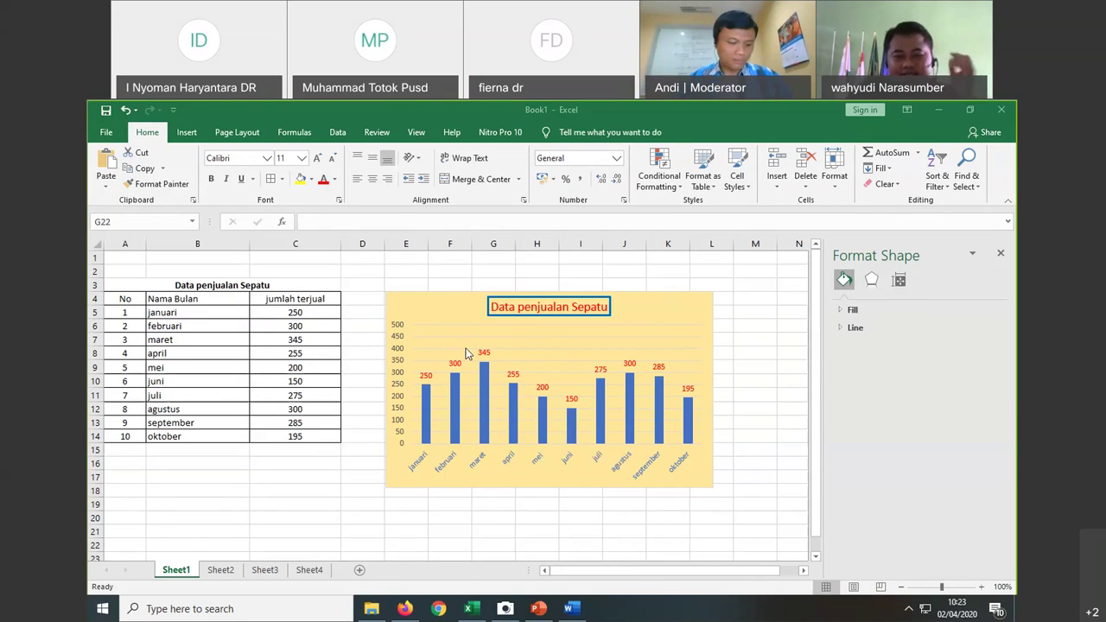
# Step: Nudge the shoe-sales chart slightly to the left beside the data table
pyautogui.press('Escape')
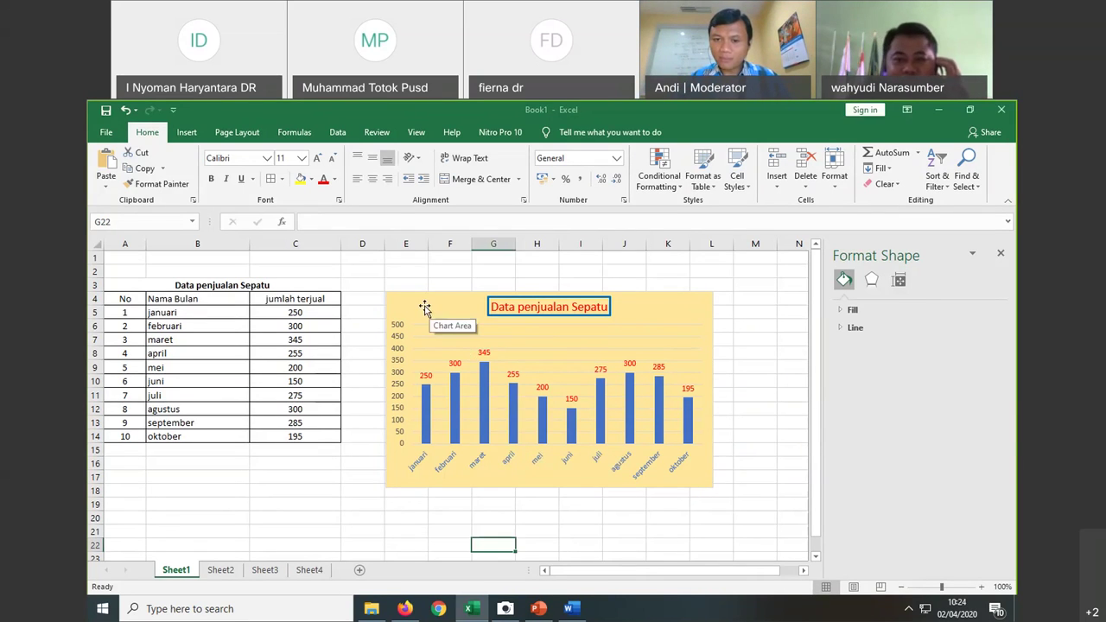
pyautogui.moveTo(424, 308); pyautogui.dragTo(395, 306)
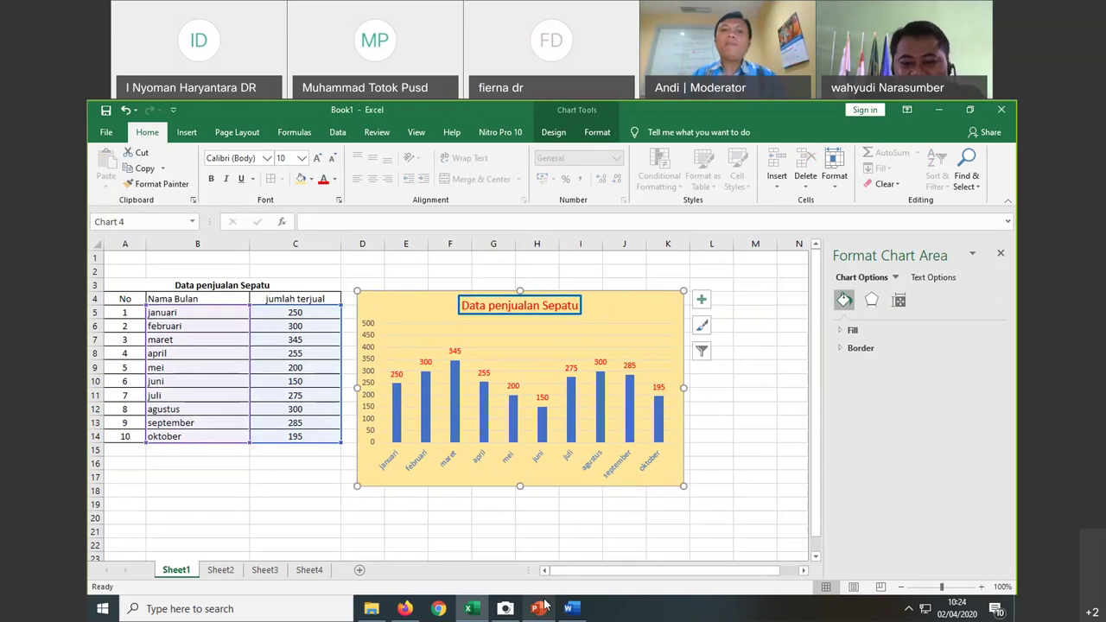
pyautogui.moveTo(537, 608)
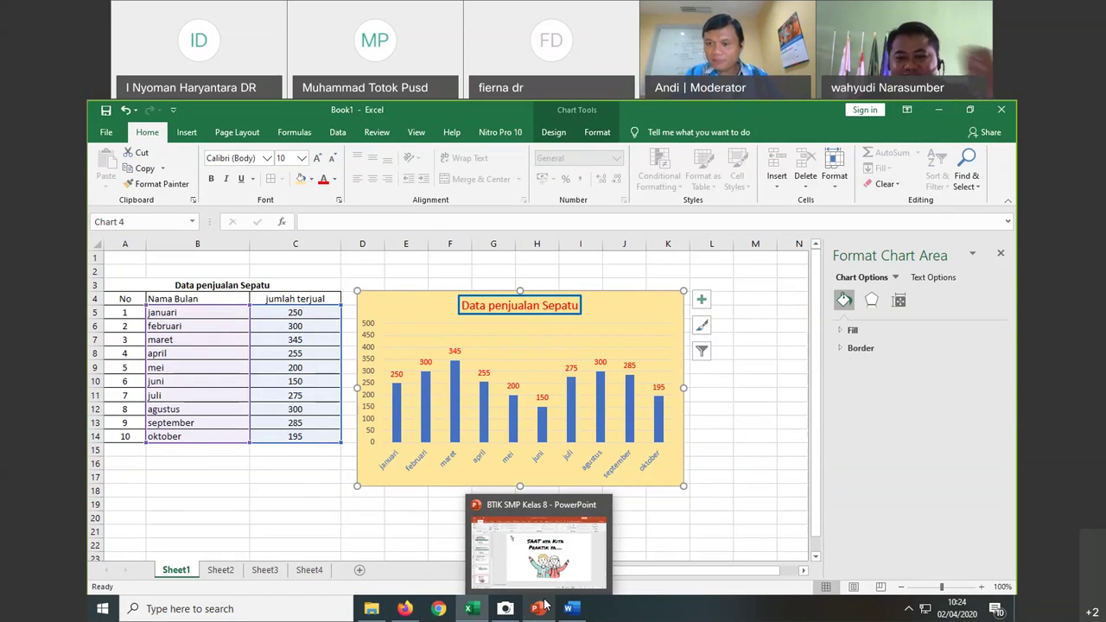
# Step: Switch to the BTIK SMP Kelas 8 deck and display slide 2, Pengertian Grafik
pyautogui.click(539, 529)
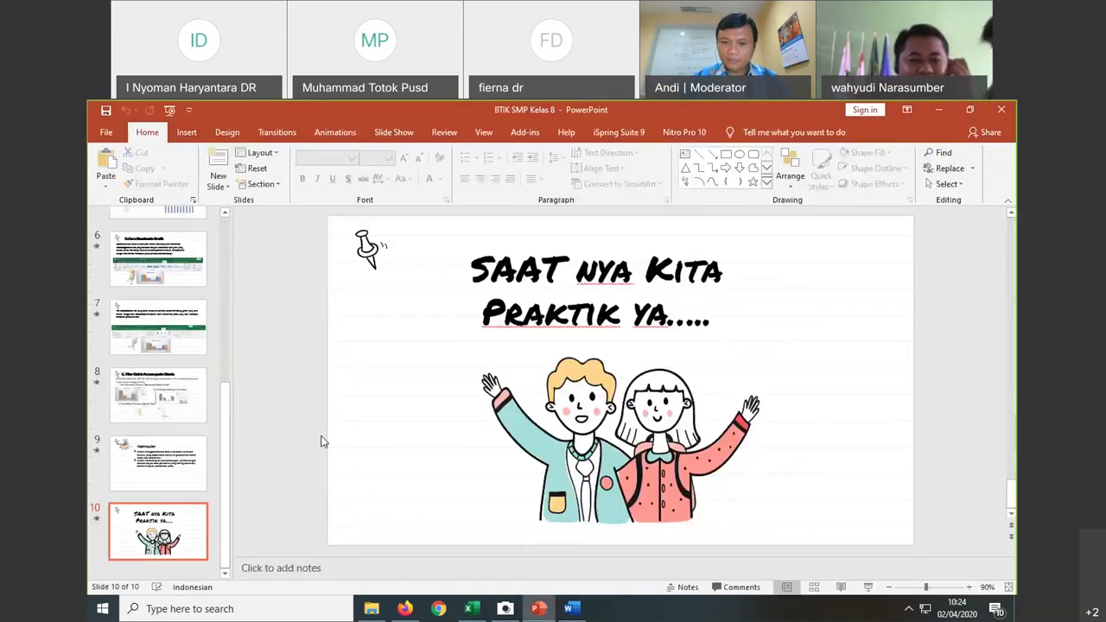
pyautogui.scroll(5, 192, 445)
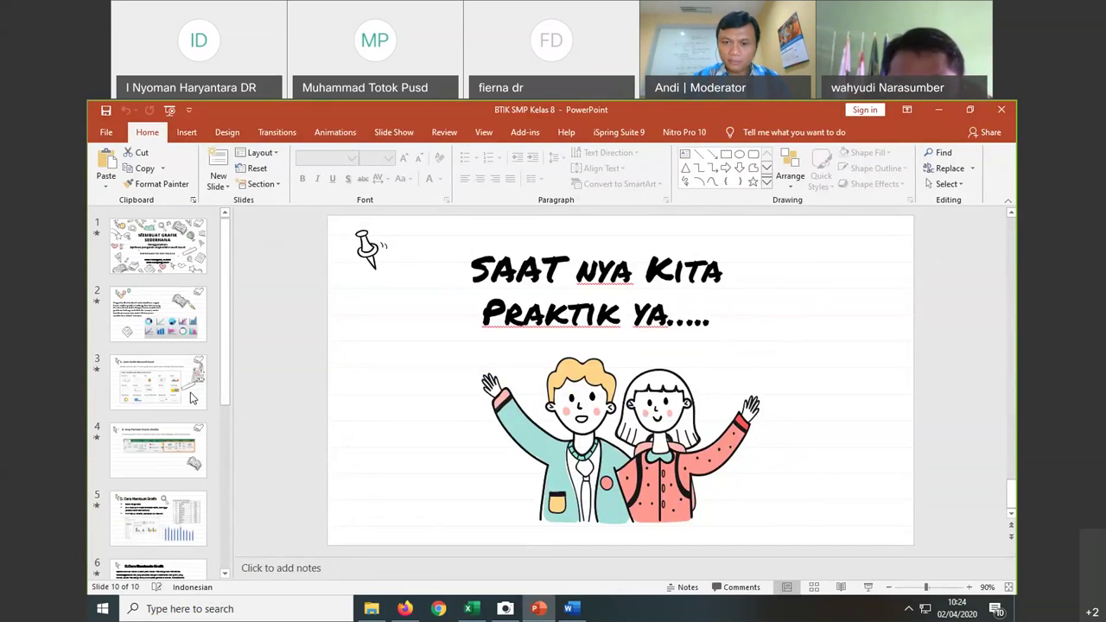
pyautogui.click(158, 314)
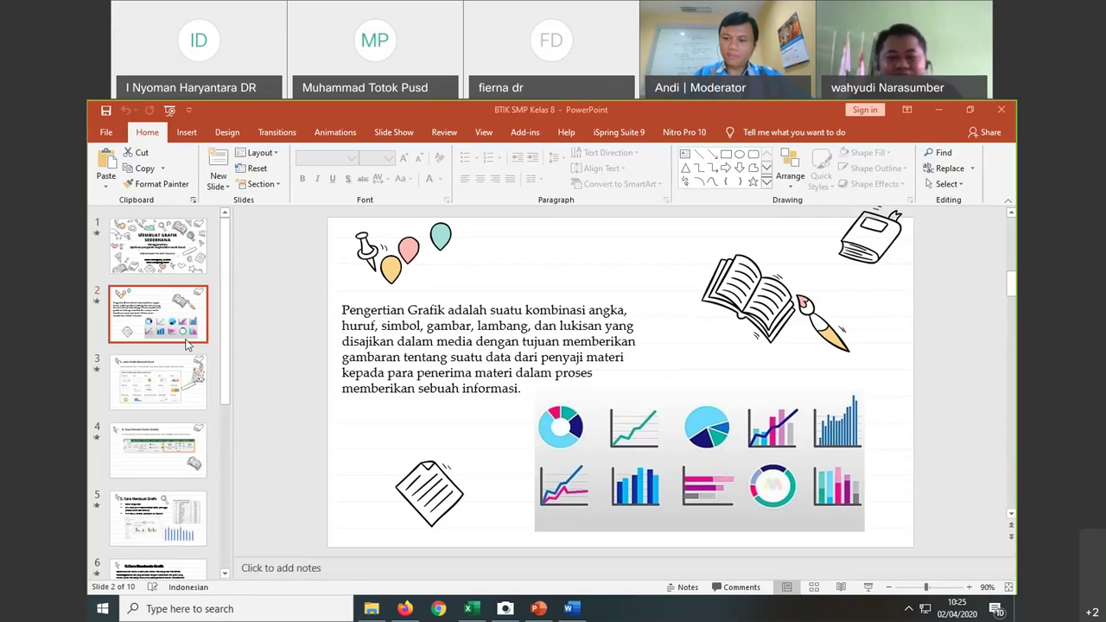
# Step: Advance through the later slides, then return to slide 9, the Kesimpulan conclusion
pyautogui.press('Down')
pyautogui.press('Down')
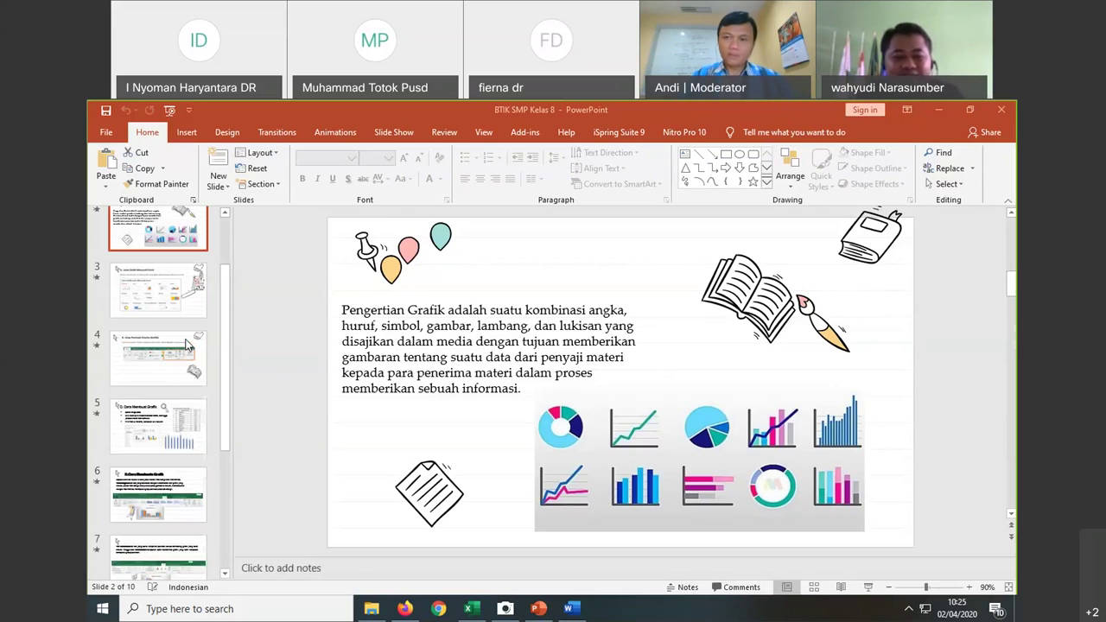
pyautogui.press('Down')
pyautogui.press('Down')
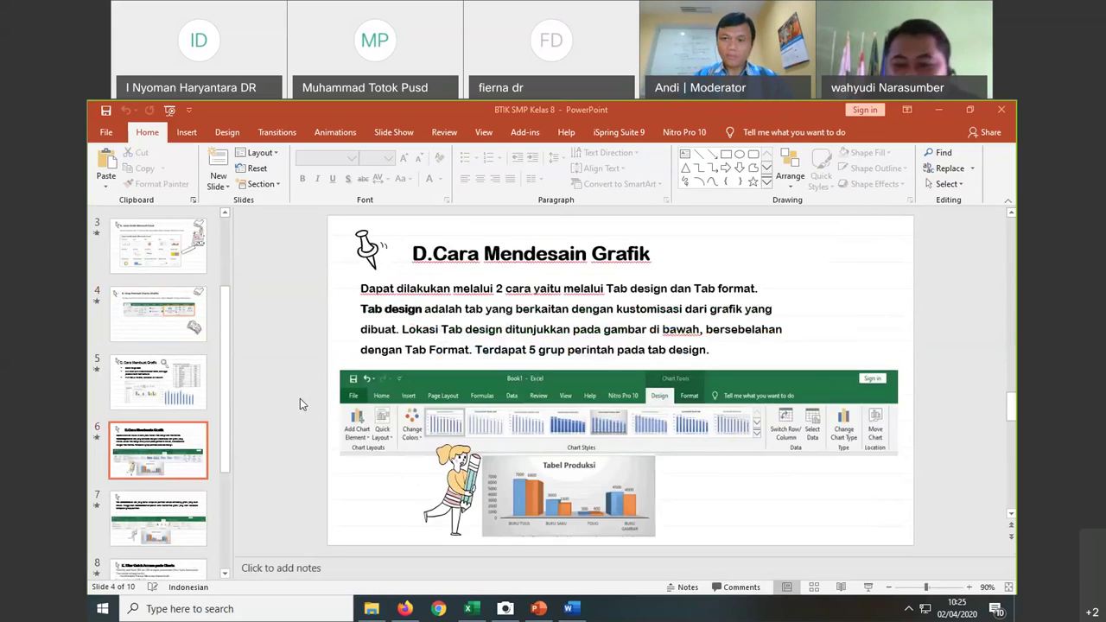
pyautogui.press('Down')
pyautogui.press('Down')
pyautogui.press('Down')
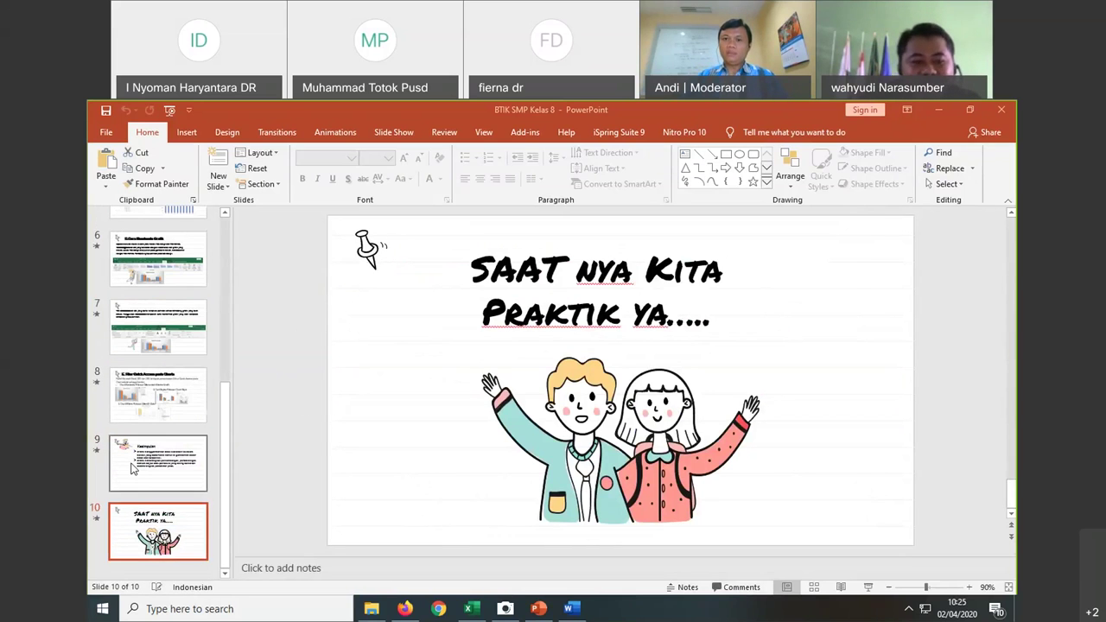
pyautogui.click(132, 467)
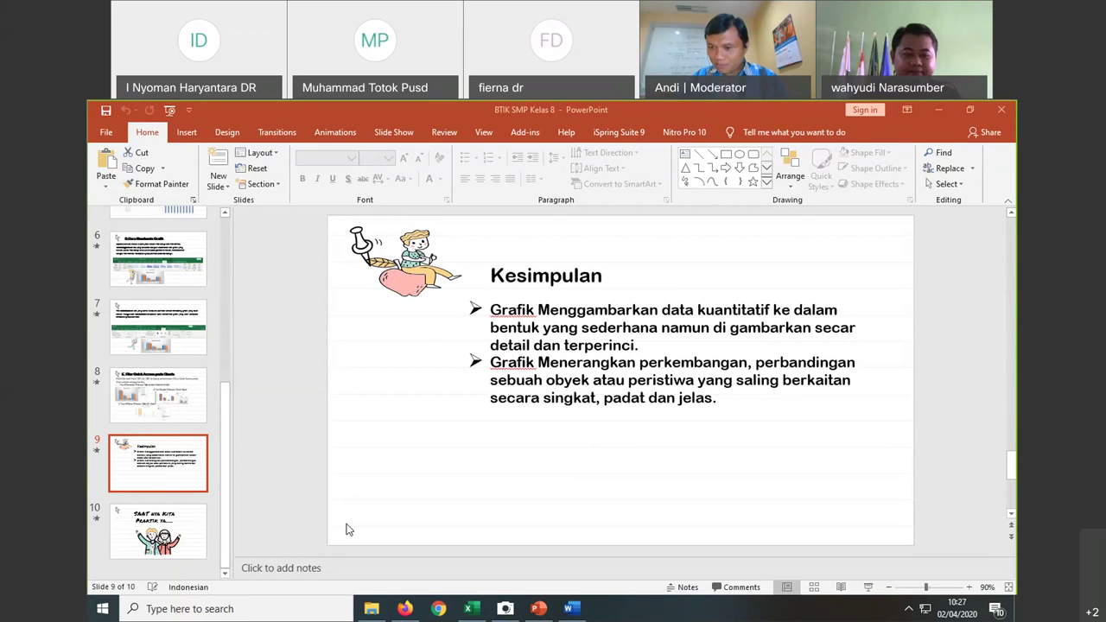
pyautogui.click(410, 610)
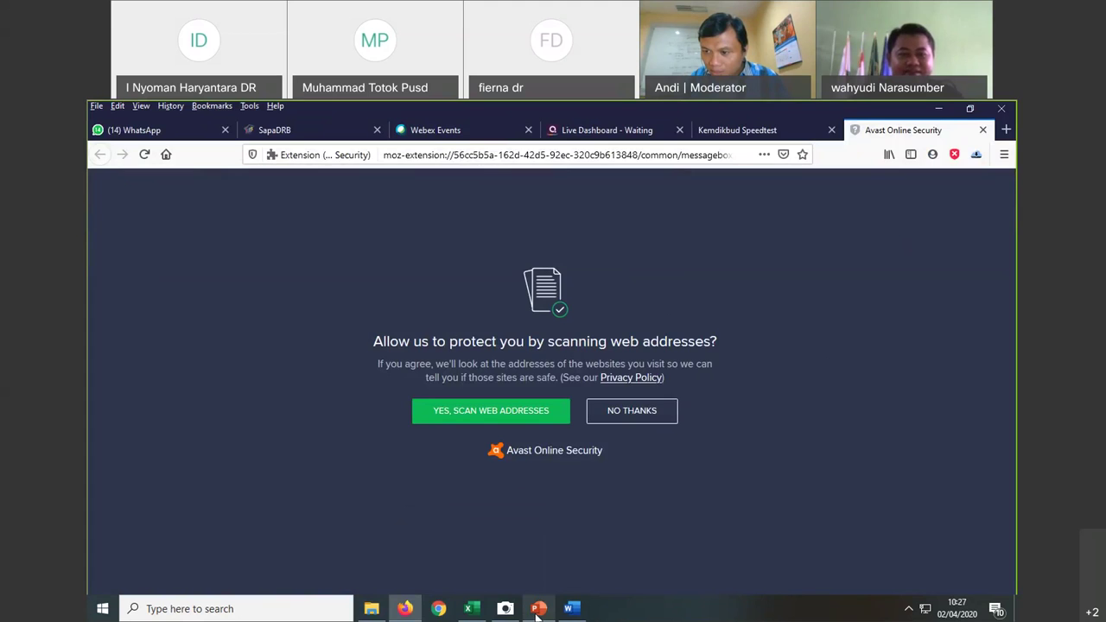
pyautogui.click(536, 609)
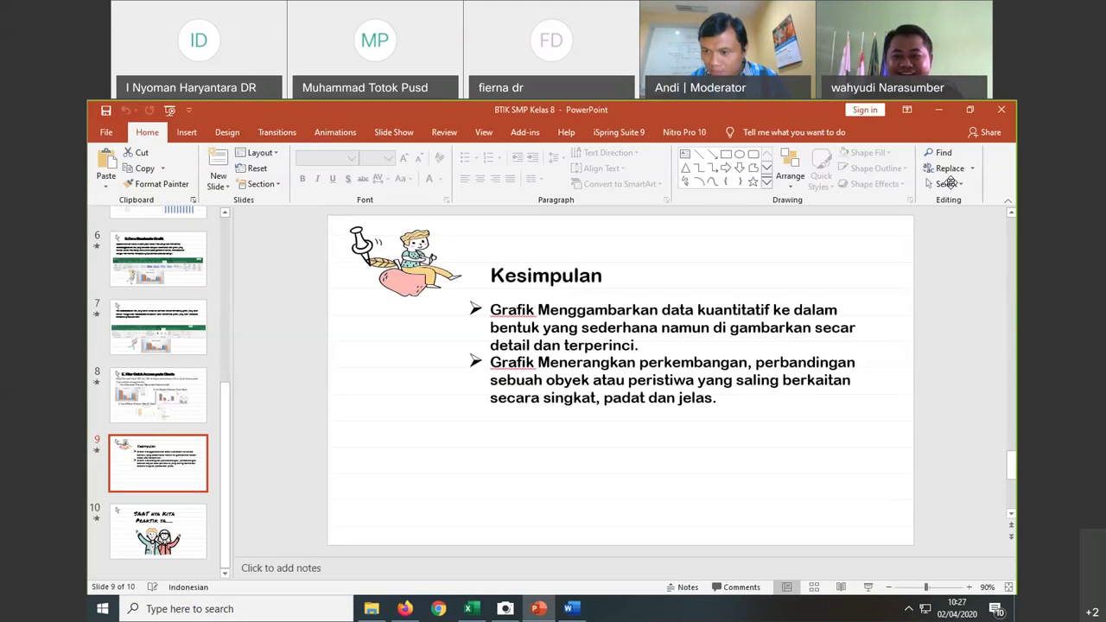
pyautogui.click(627, 491)
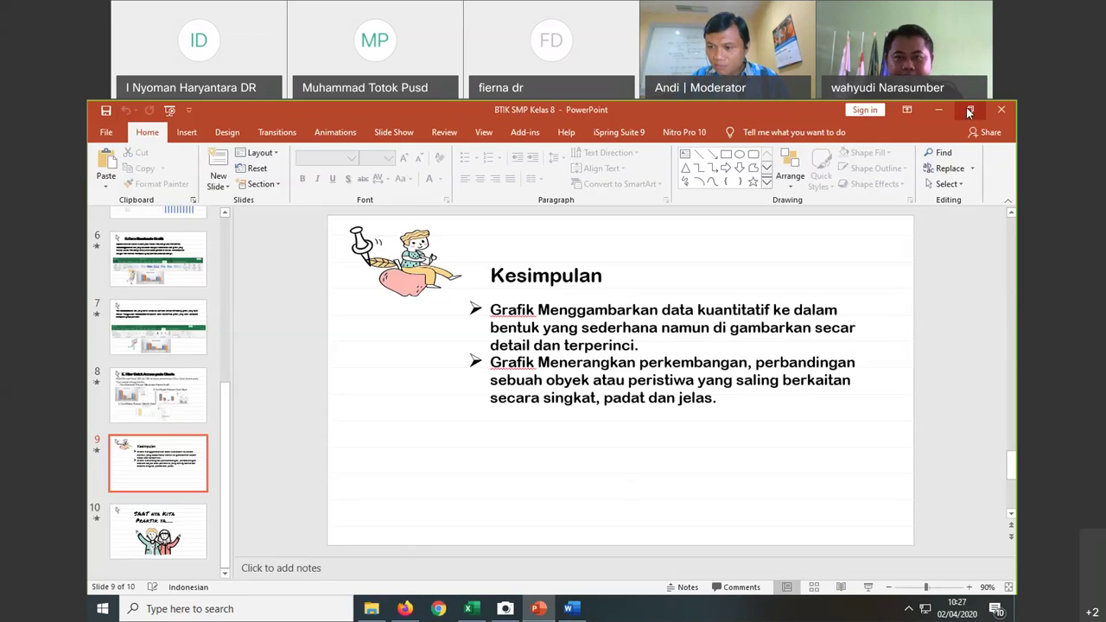